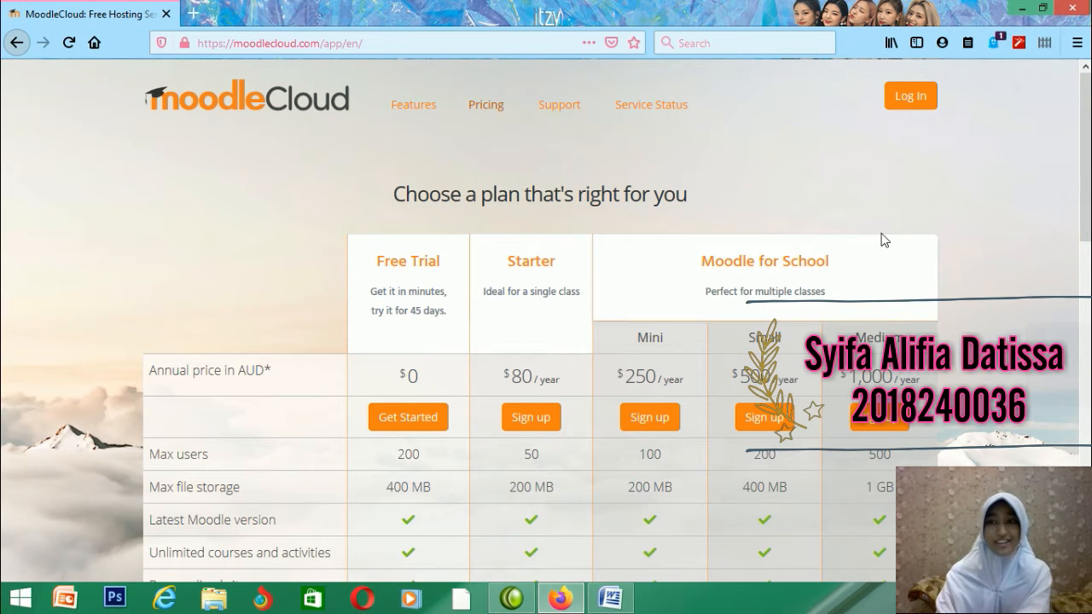
Step: Copy a screenshot of the visible MoodleCloud pricing page, then start typing 'Klik Ge' for step 2 in Word
{"action": "left_click_drag", "start_coordinate": [1085, 184], "coordinate": [1081, 122]}
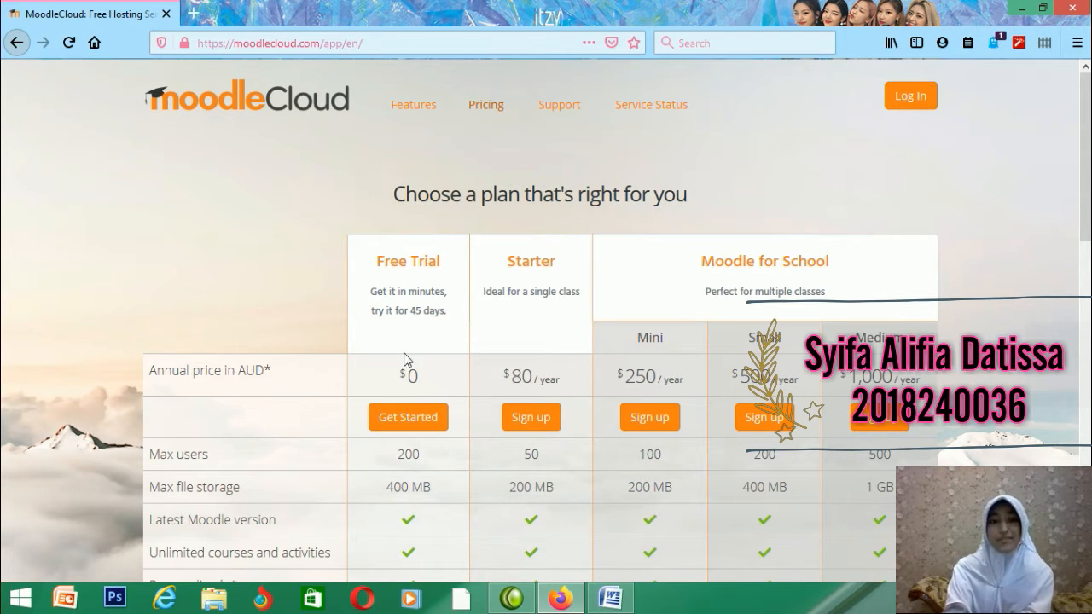
{"action": "left_click", "coordinate": [587, 43]}
{"action": "left_click", "coordinate": [443, 197]}
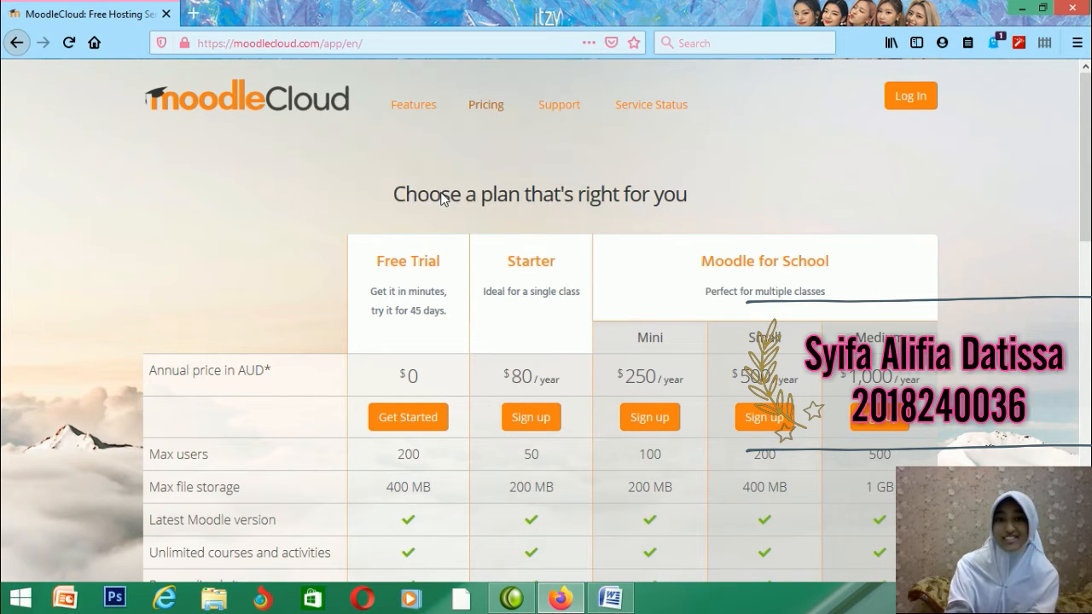
{"action": "left_click", "coordinate": [1030, 106]}
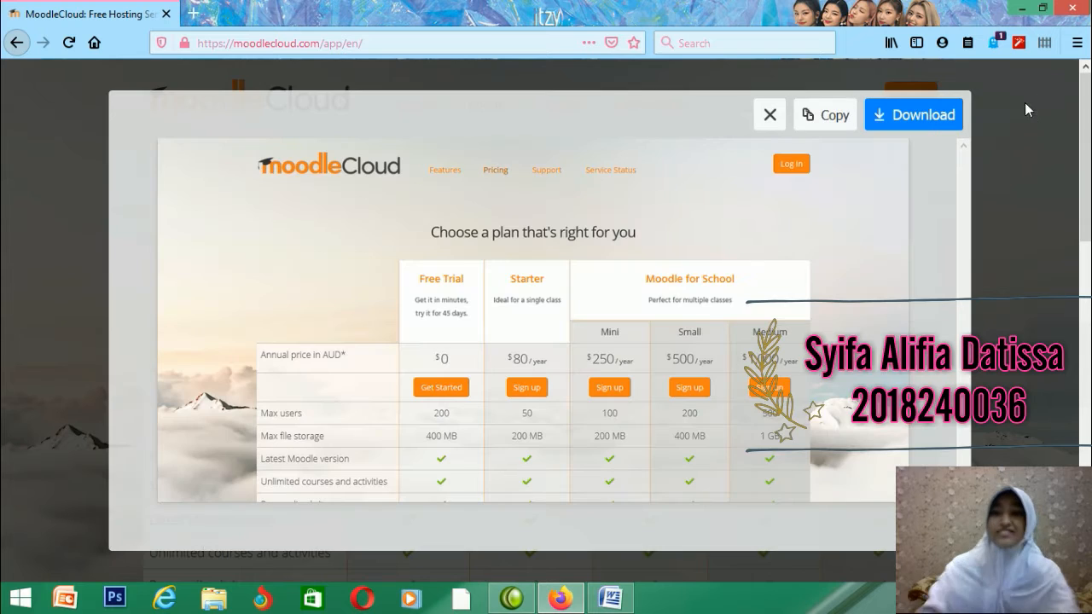
{"action": "left_click", "coordinate": [837, 121]}
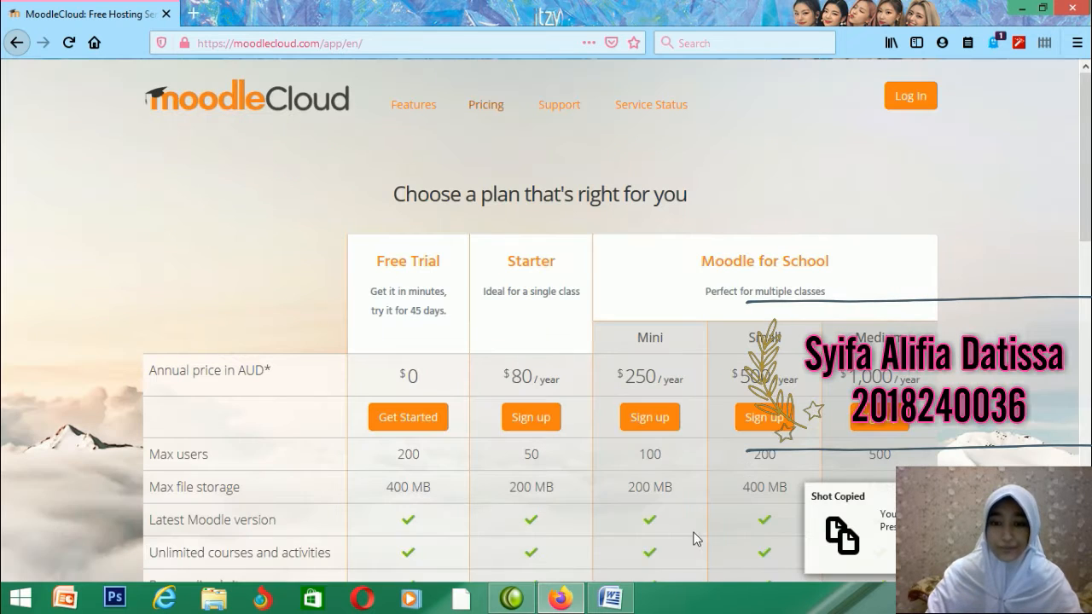
{"action": "left_click", "coordinate": [610, 597]}
{"action": "type", "text": "K"}
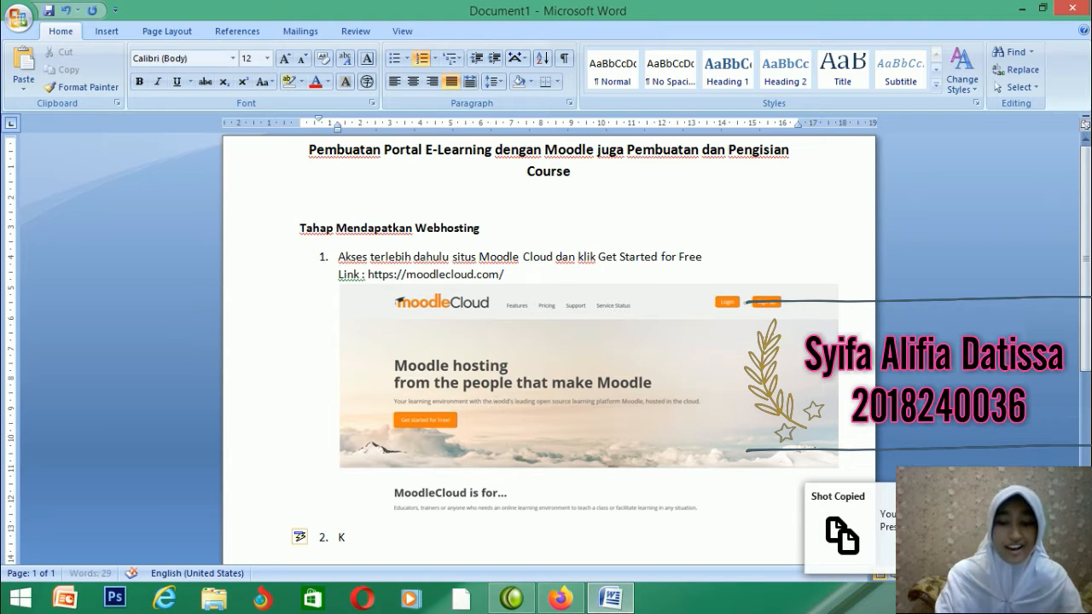
{"action": "type", "text": "lik Get Started"}
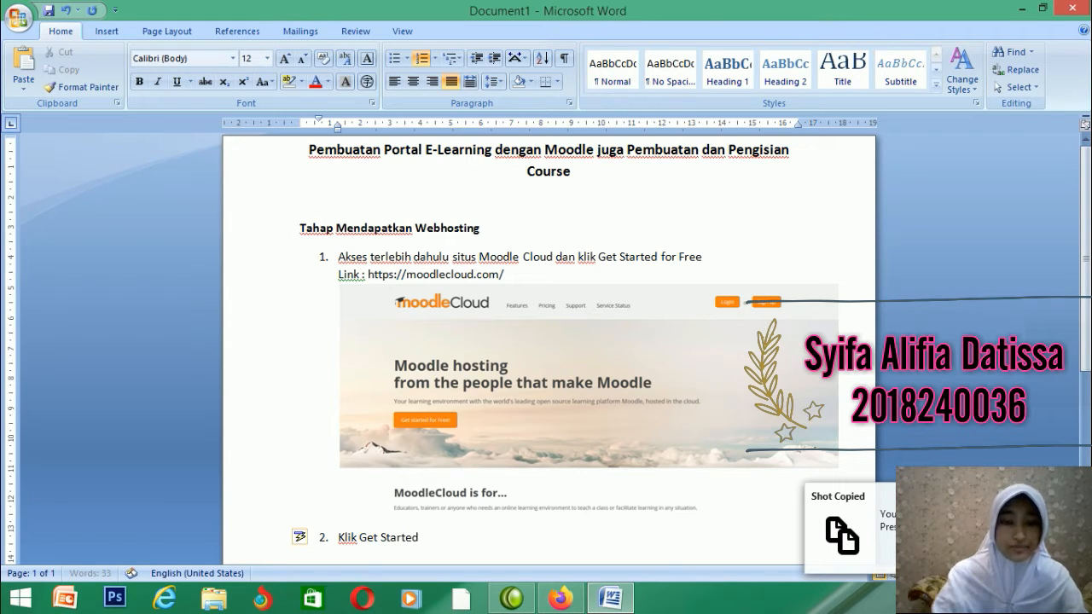
Step: Add an unnumbered line under 'Klik Get Started' for the pricing screenshot, start item '3.', and return to Firefox
{"action": "key", "text": "Return"}
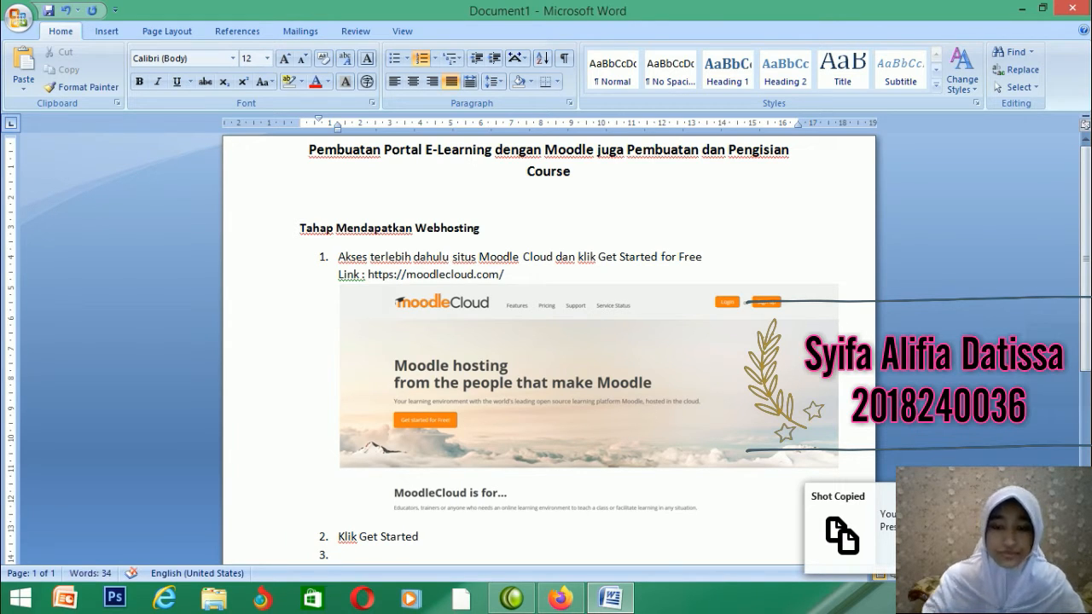
{"action": "key", "text": "BackSpace"}
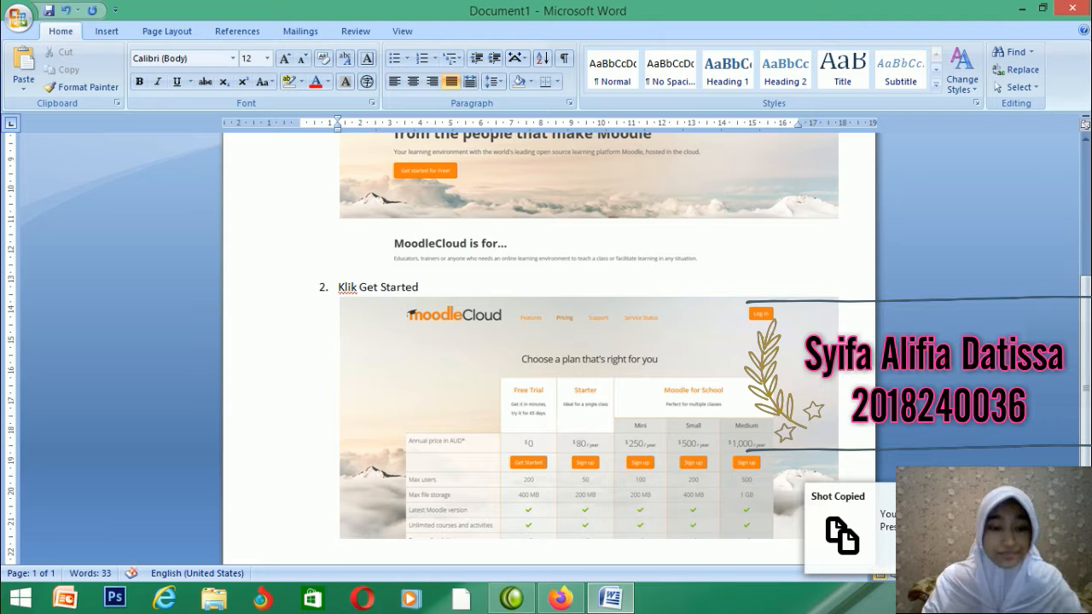
{"action": "type", "text": "3."}
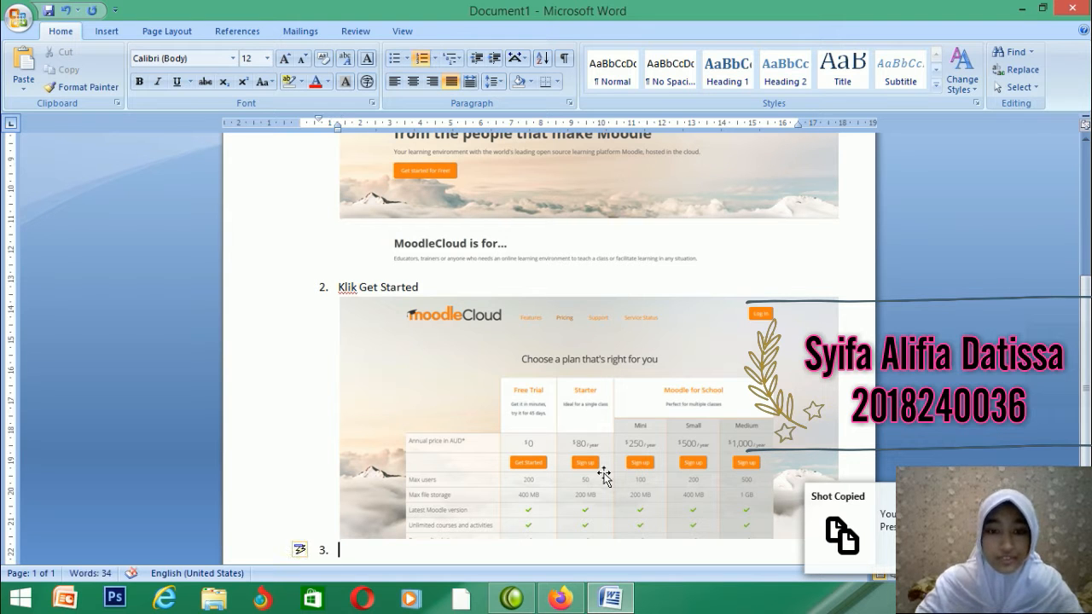
{"action": "left_click", "coordinate": [560, 597]}
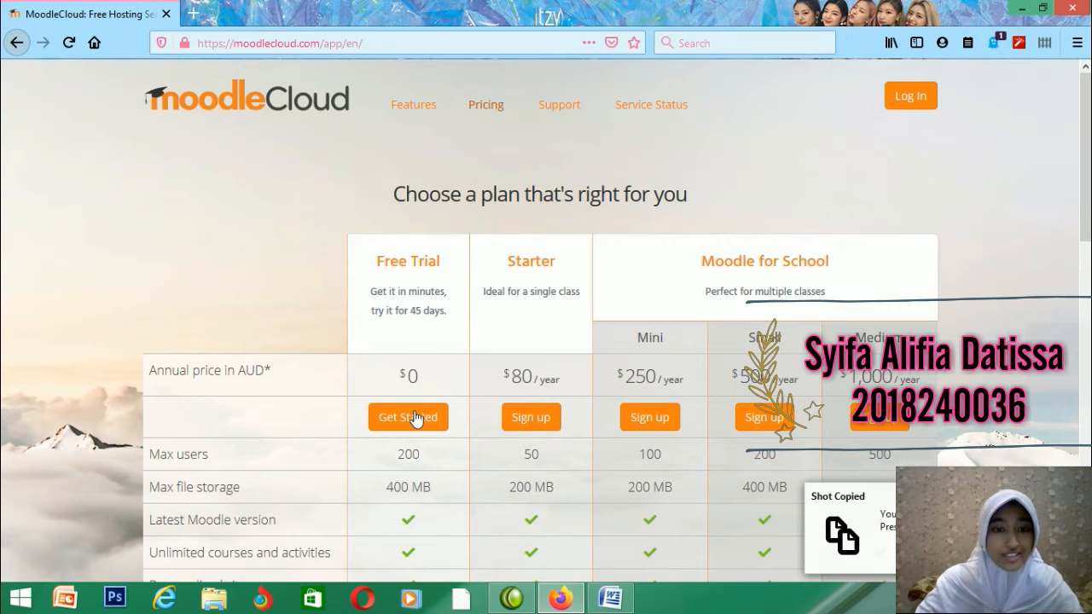
Step: Choose Get Started under the Free Trial plan to reach the signup page
{"action": "left_click", "coordinate": [417, 432]}
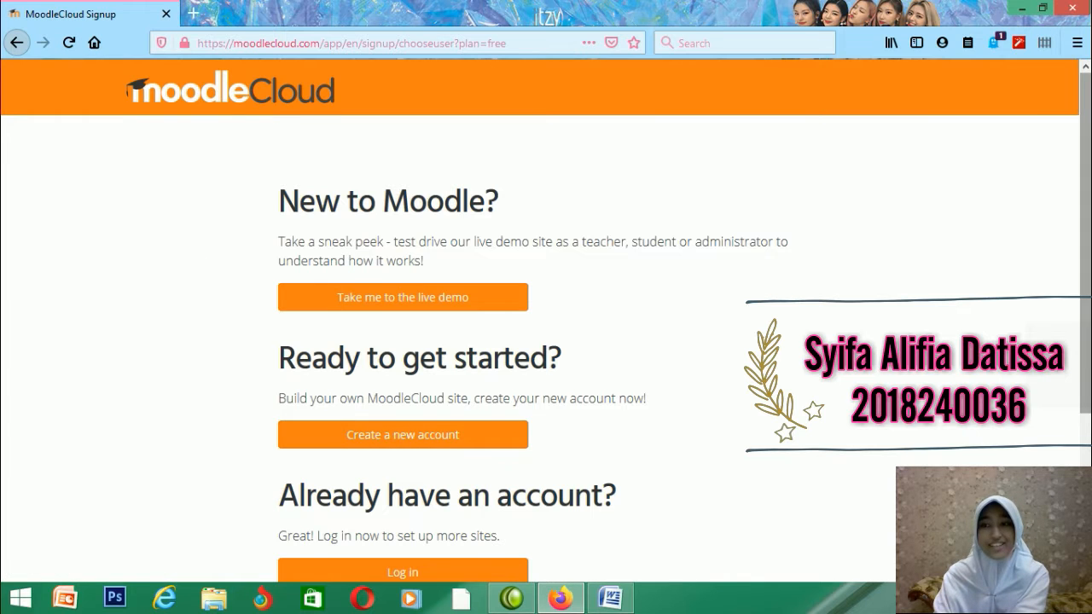
{"action": "scroll", "coordinate": [762, 273], "scroll_direction": "down", "scroll_amount": 3}
{"action": "scroll", "coordinate": [546, 256], "scroll_direction": "up", "scroll_amount": 3}
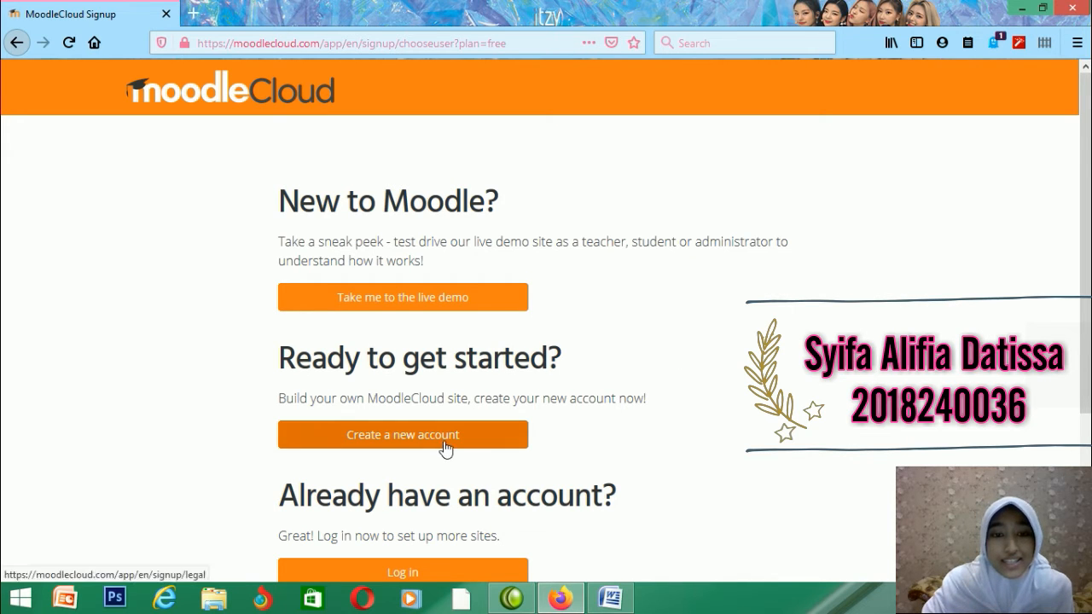
Step: Copy a screenshot of the visible signup page and return to Word
{"action": "left_click", "coordinate": [588, 42]}
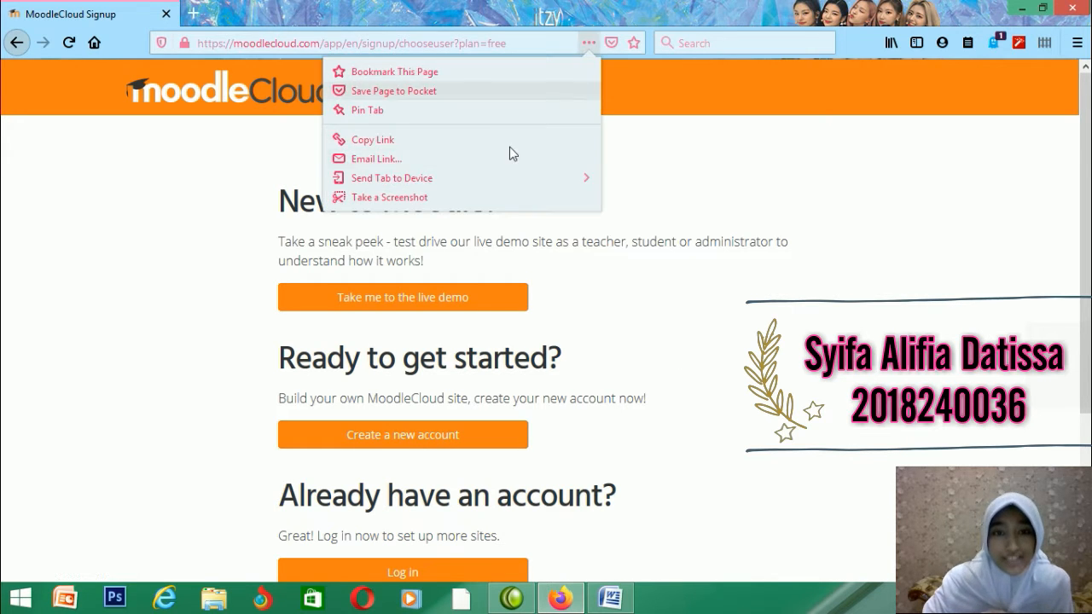
{"action": "left_click", "coordinate": [474, 197]}
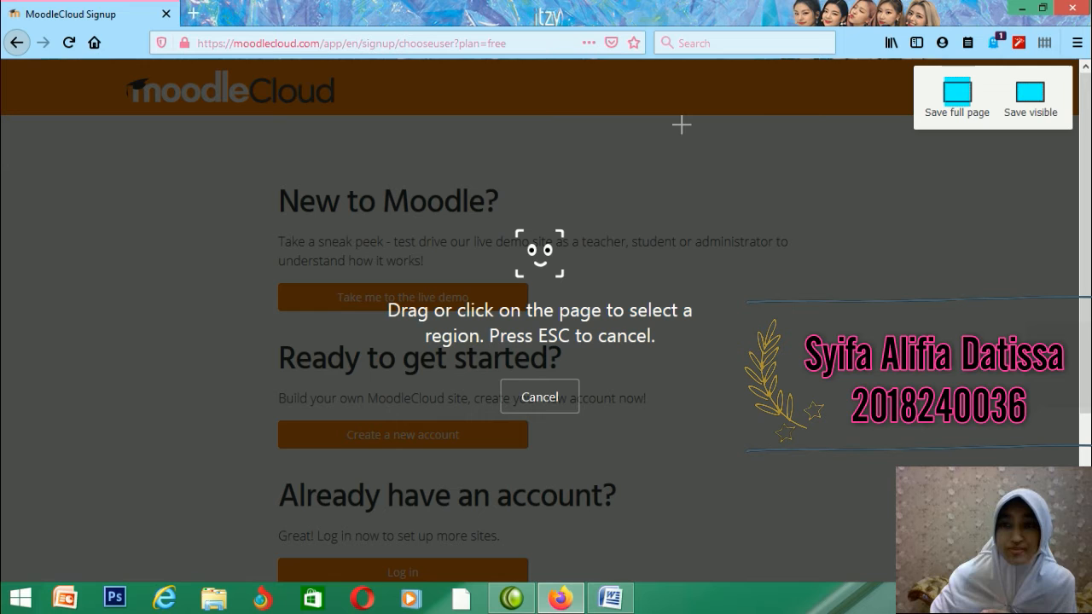
{"action": "left_click", "coordinate": [1030, 98]}
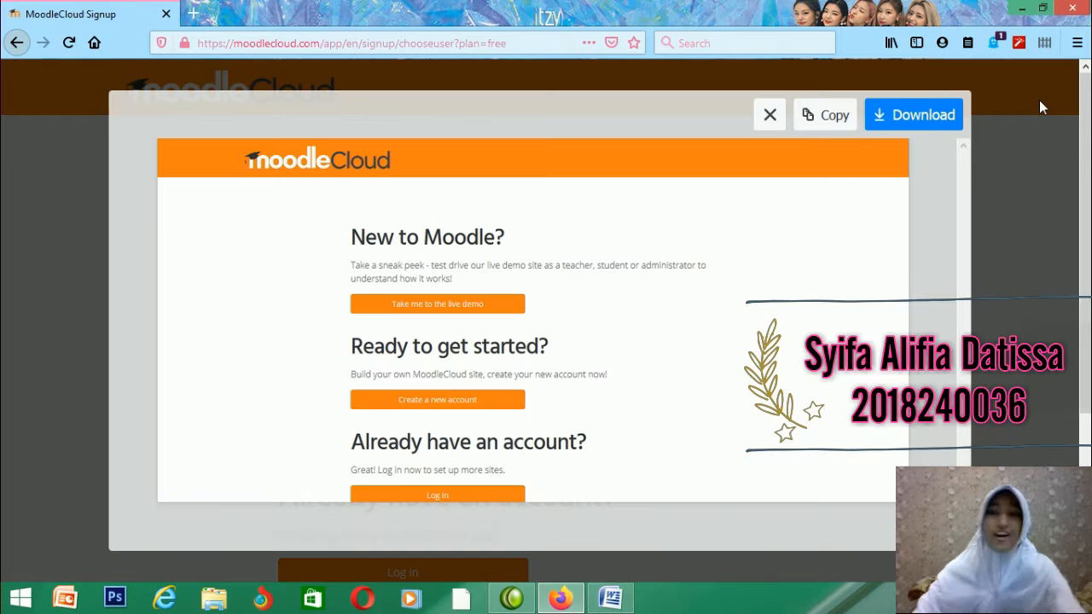
{"action": "left_click", "coordinate": [834, 115]}
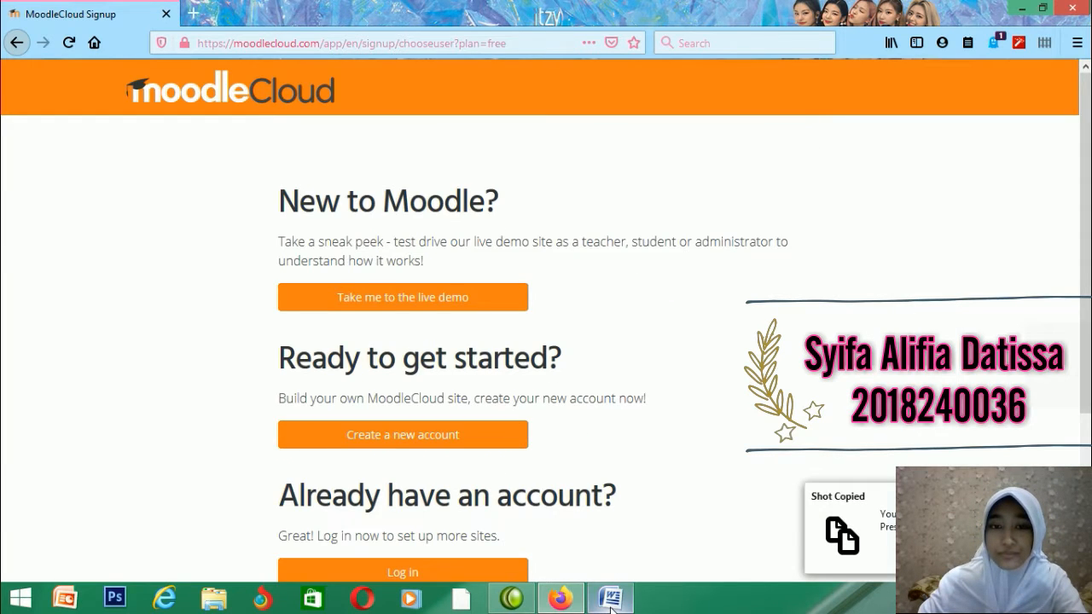
{"action": "left_click", "coordinate": [609, 598]}
Step: Type step 3 as 'Klik Create a New Account' with an unnumbered line below it
{"action": "type", "text": "Klik"}
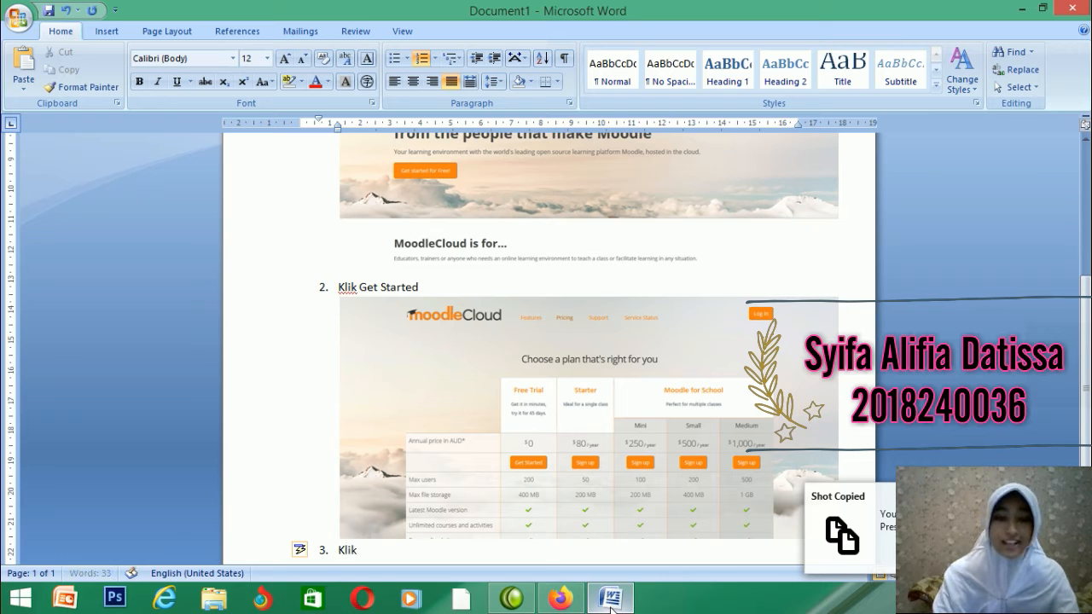
{"action": "type", "text": " Create"}
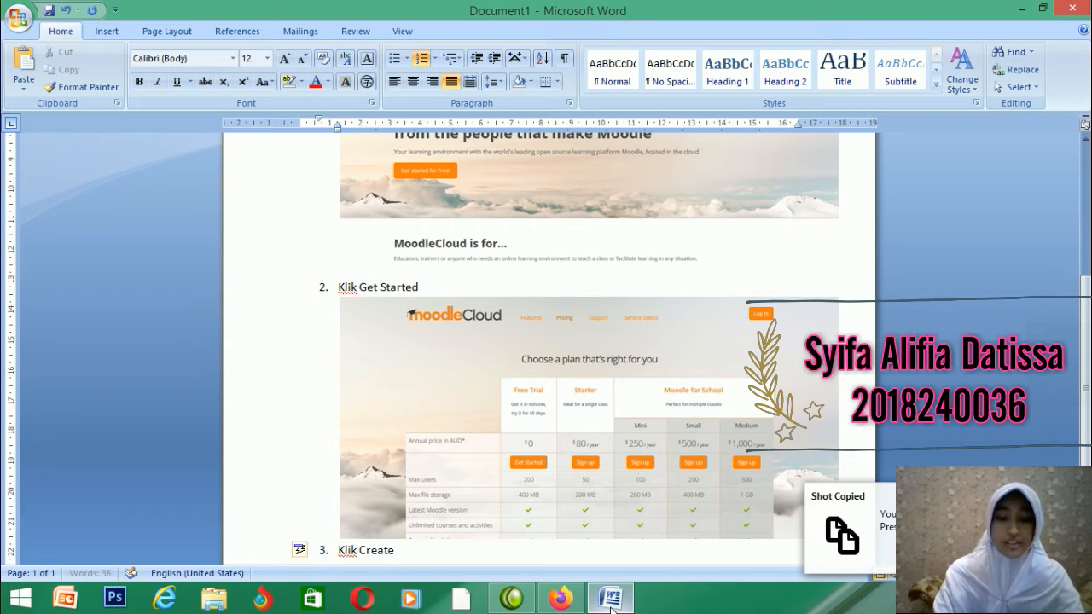
{"action": "type", "text": " a New "}
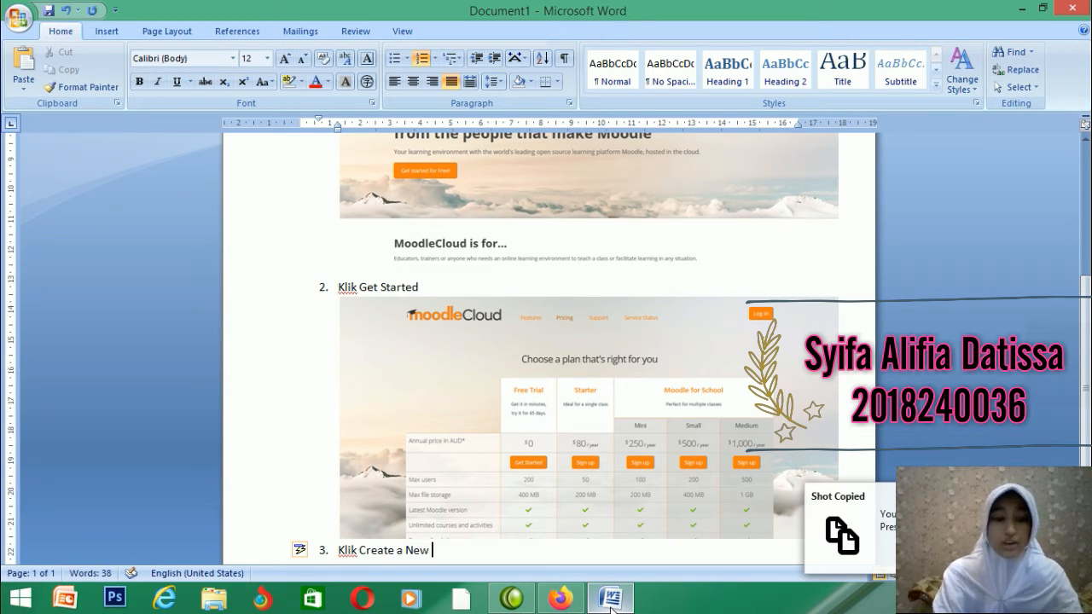
{"action": "type", "text": "Account"}
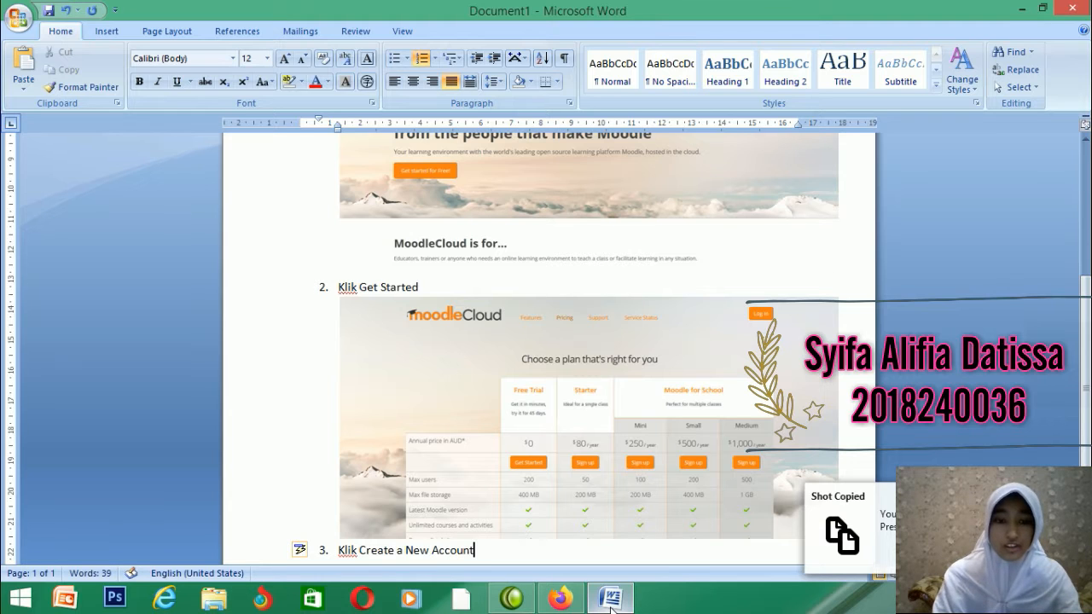
{"action": "key", "text": "Return"}
{"action": "key", "text": "BackSpace"}
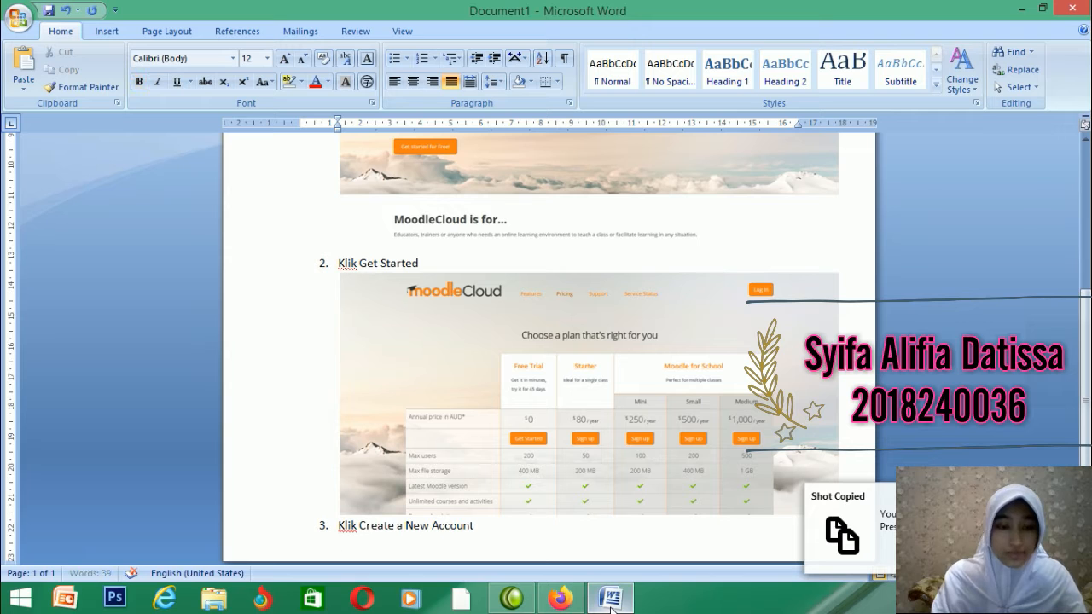
{"action": "key", "text": "BackSpace"}
Step: Paste the signup screenshot, start item '4.', and choose Create a new account in MoodleCloud
{"action": "key", "text": "ctrl+v"}
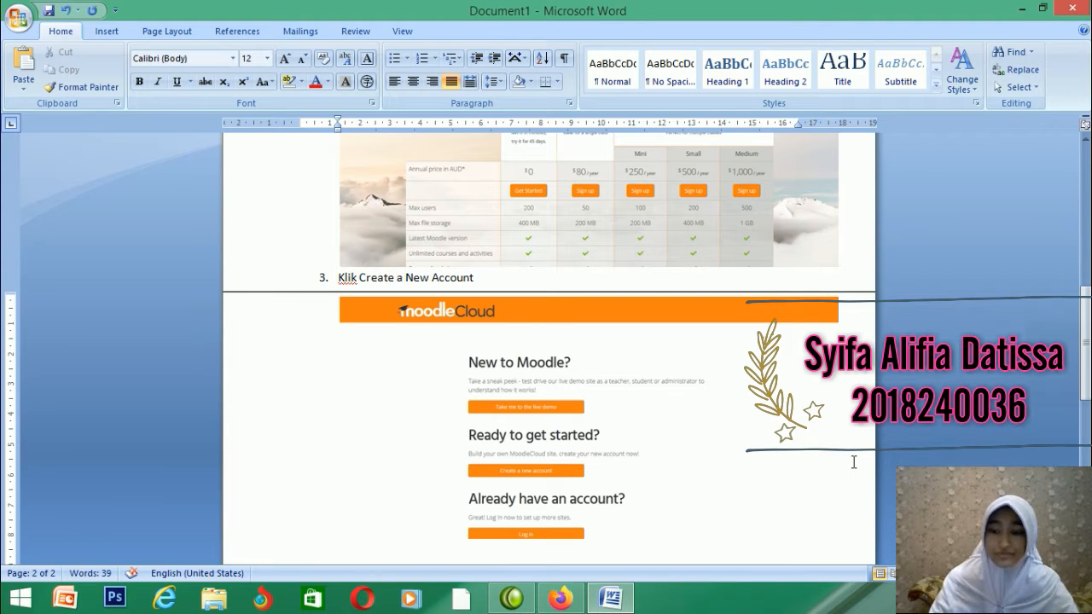
{"action": "key", "text": "Return"}
{"action": "type", "text": "4."}
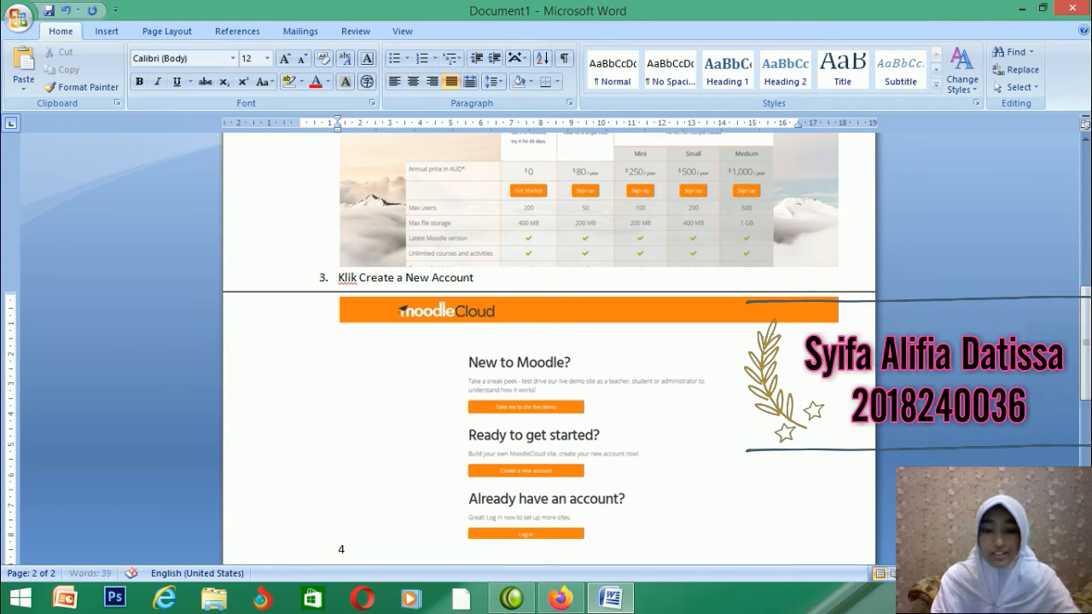
{"action": "left_click", "coordinate": [565, 596]}
{"action": "left_click", "coordinate": [433, 439]}
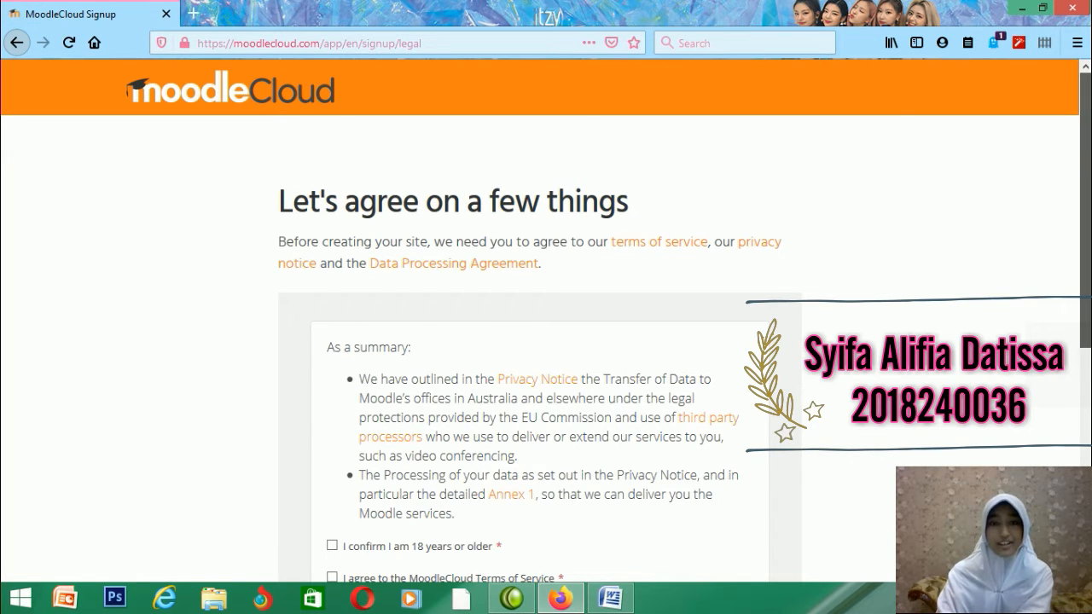
Step: Tick the consent boxes, starting with the 18-or-older confirmation, then go back to Word
{"action": "scroll", "coordinate": [539, 341], "scroll_direction": "down", "scroll_amount": 5}
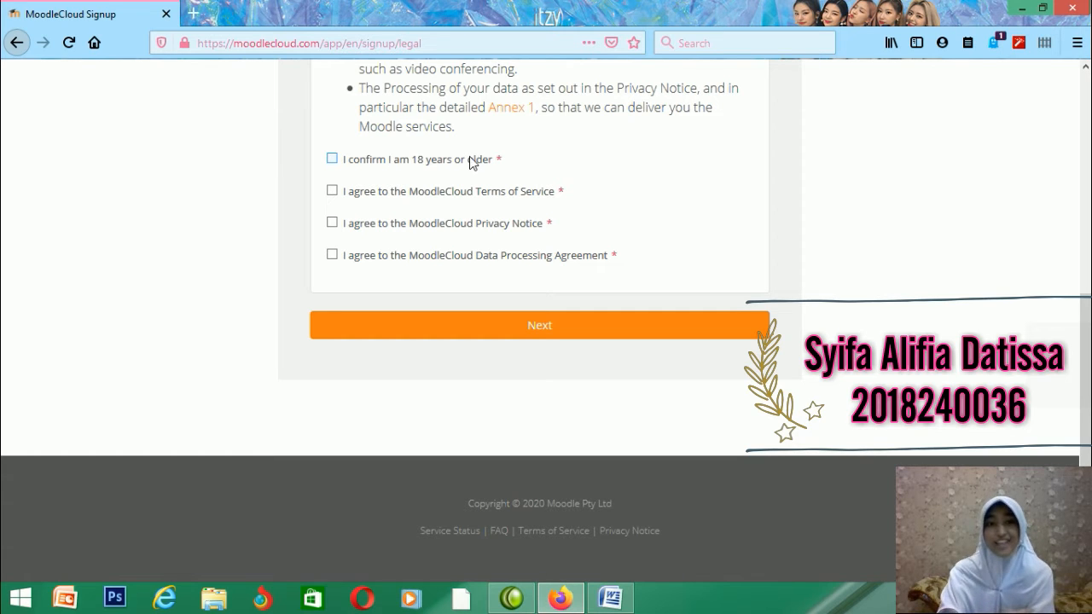
{"action": "left_click", "coordinate": [332, 159]}
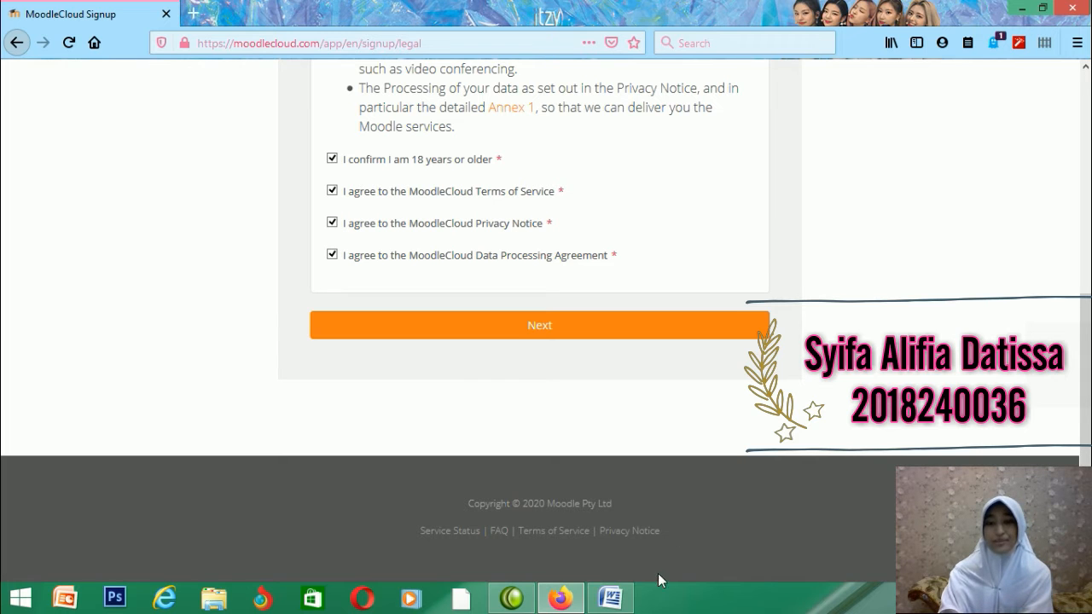
{"action": "left_click", "coordinate": [620, 607]}
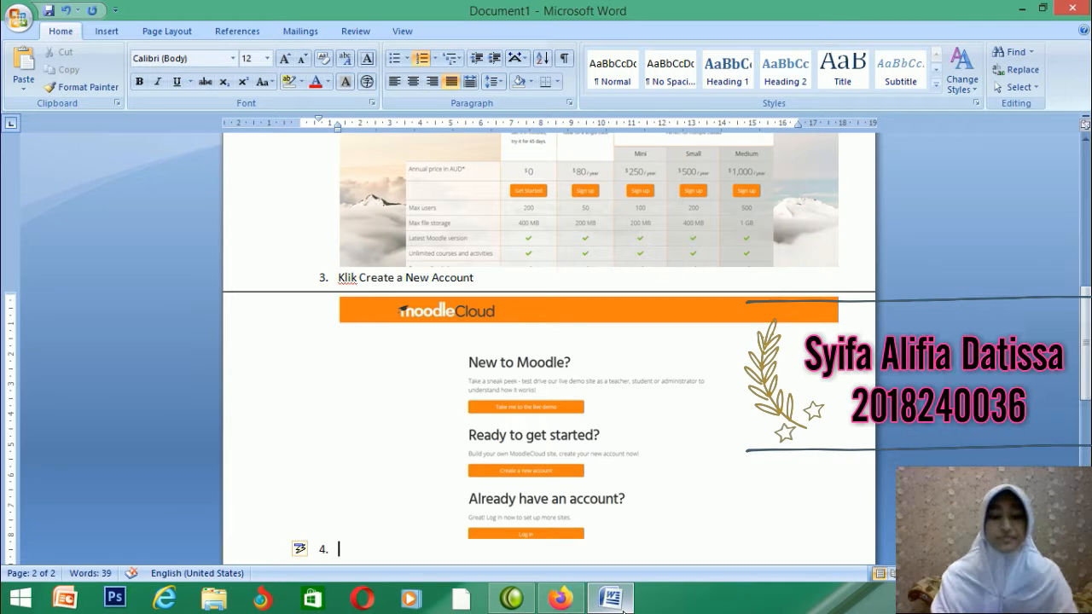
Step: Type step 4 as 'Beri Ceklis pada semua persyaratan yang diajukan' with an unnumbered line below
{"action": "type", "text": "Beri C"}
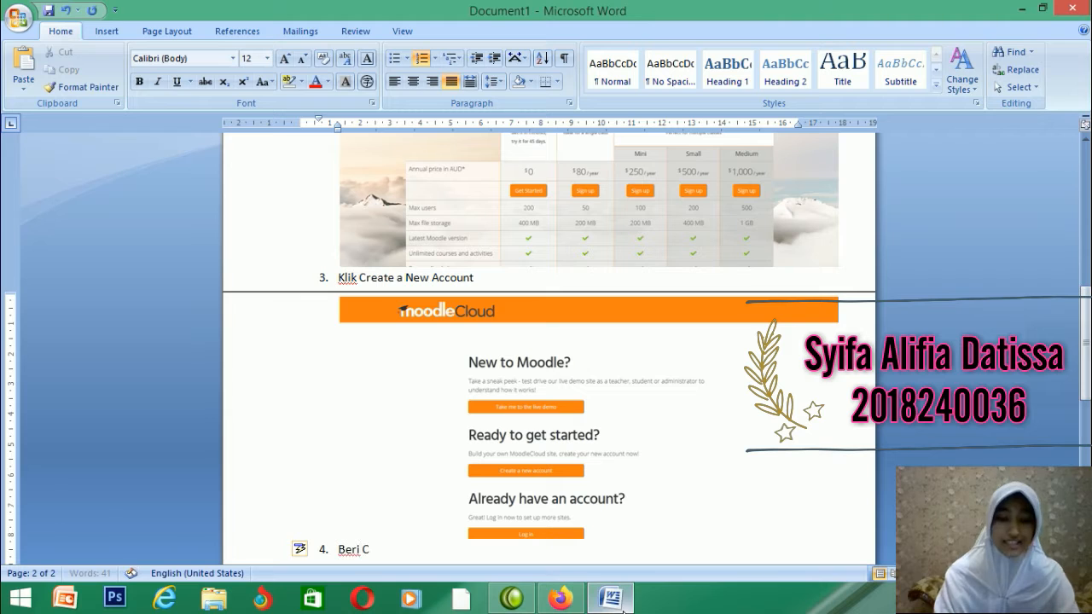
{"action": "type", "text": "eklis p"}
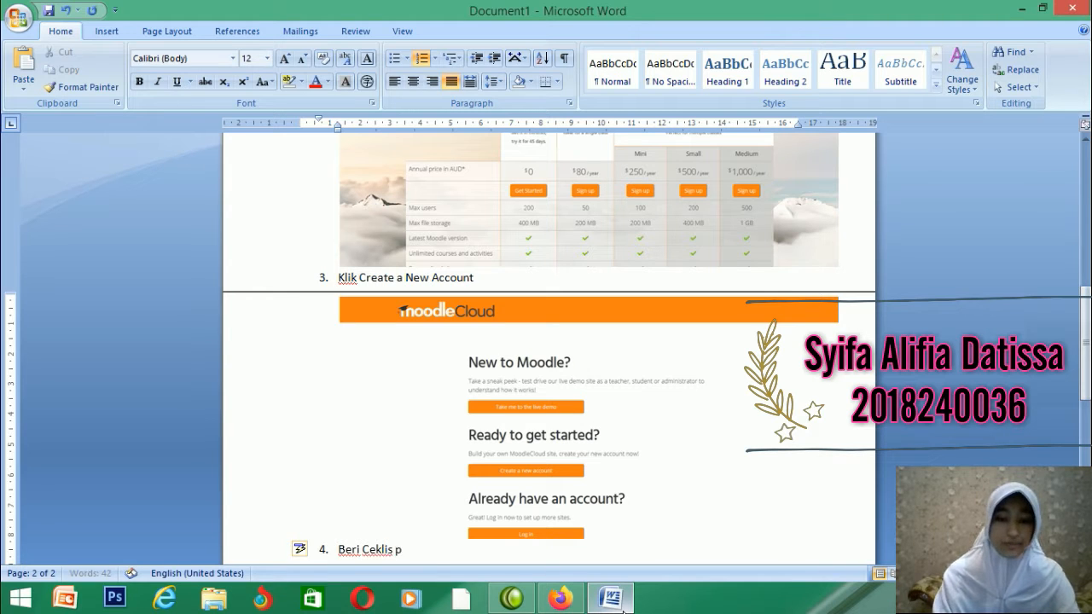
{"action": "type", "text": "ada semu"}
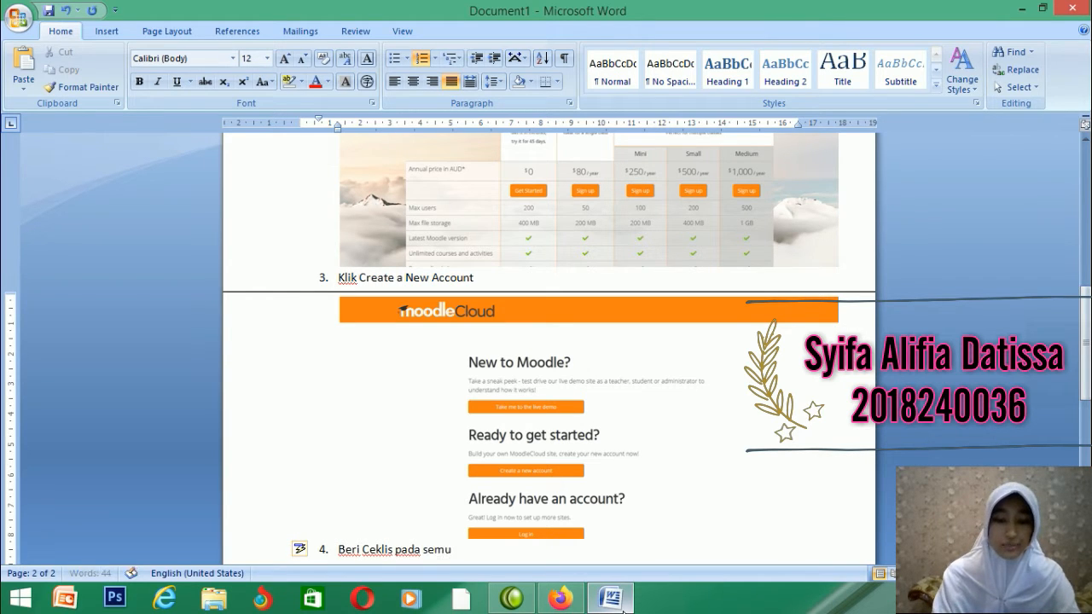
{"action": "type", "text": "a persyara"}
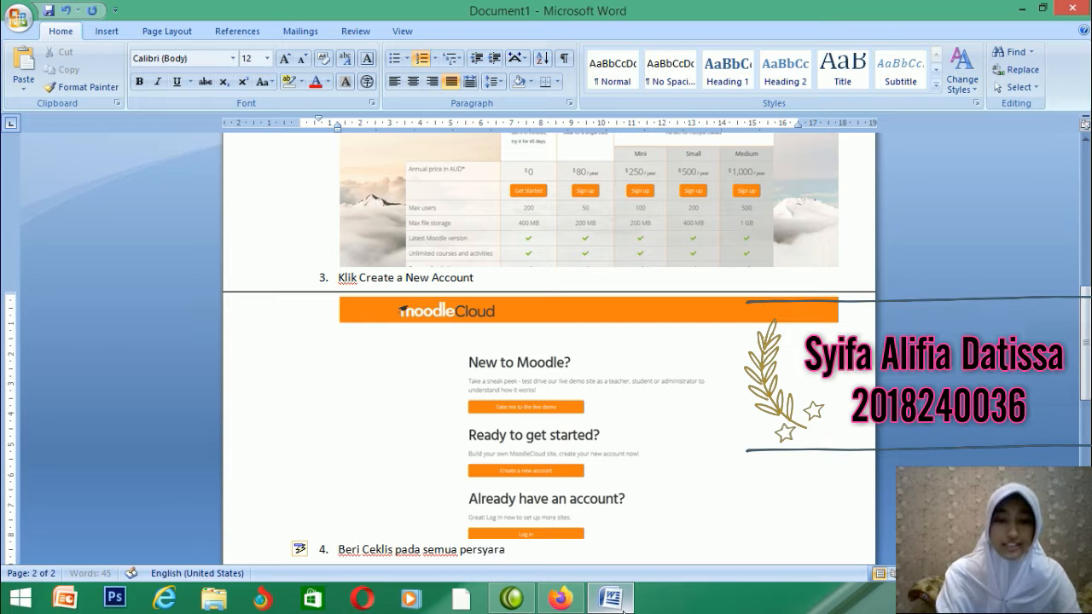
{"action": "type", "text": "tan yang diajukan"}
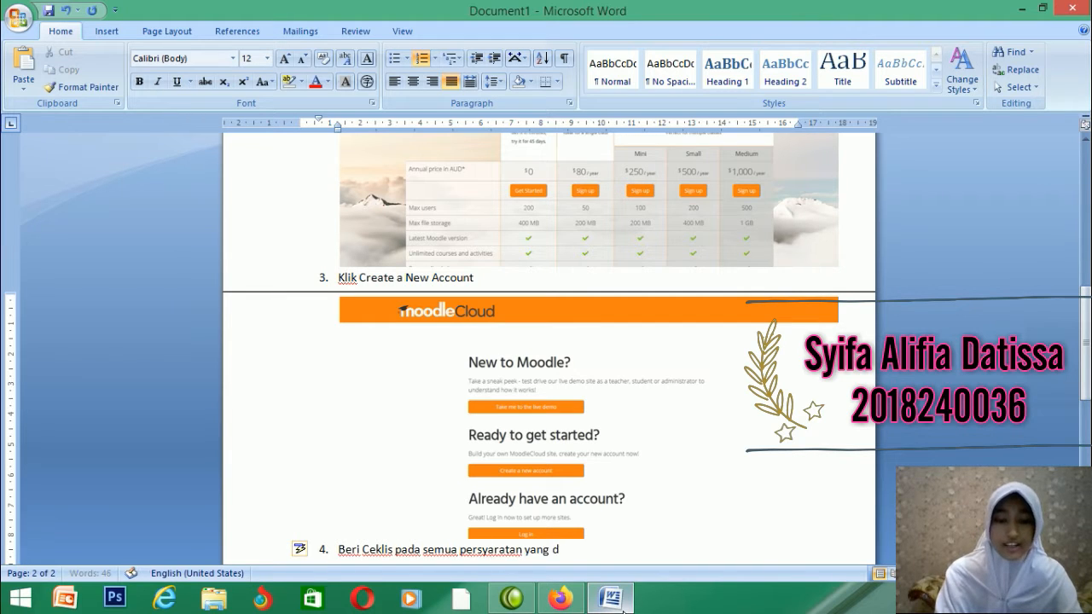
{"action": "key", "text": "Return"}
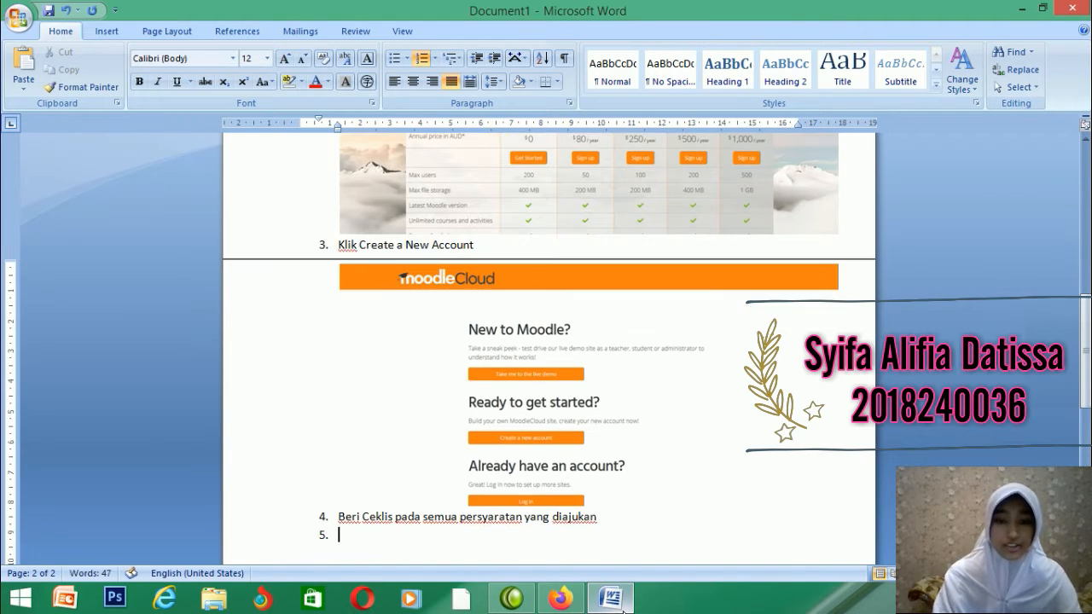
{"action": "key", "text": "BackSpace"}
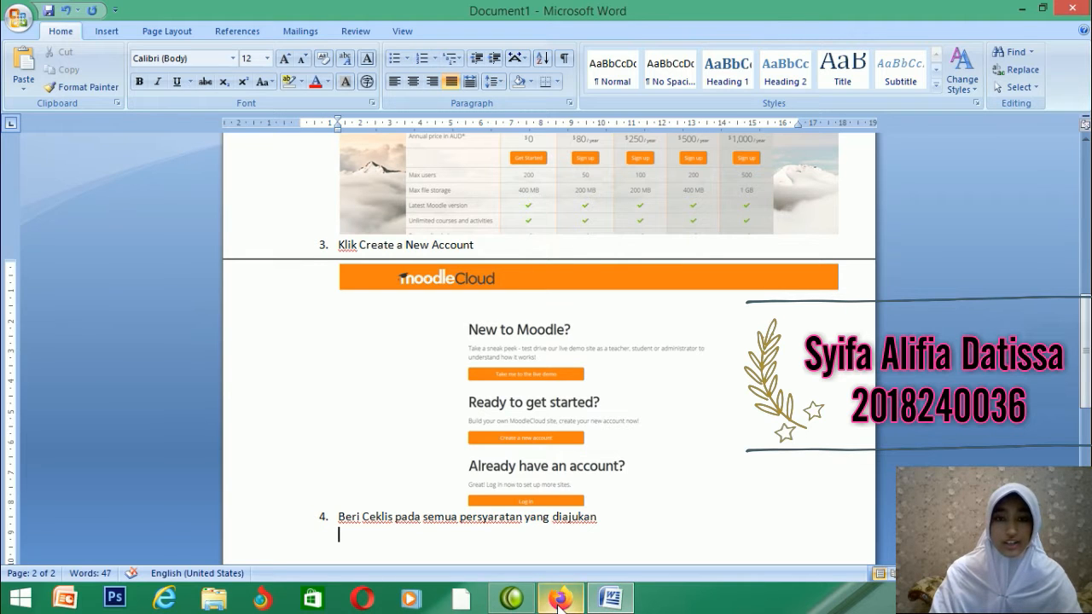
Step: Copy a screenshot of the ticked agreement page in Firefox and return to Word
{"action": "left_click", "coordinate": [560, 598]}
{"action": "left_click", "coordinate": [588, 44]}
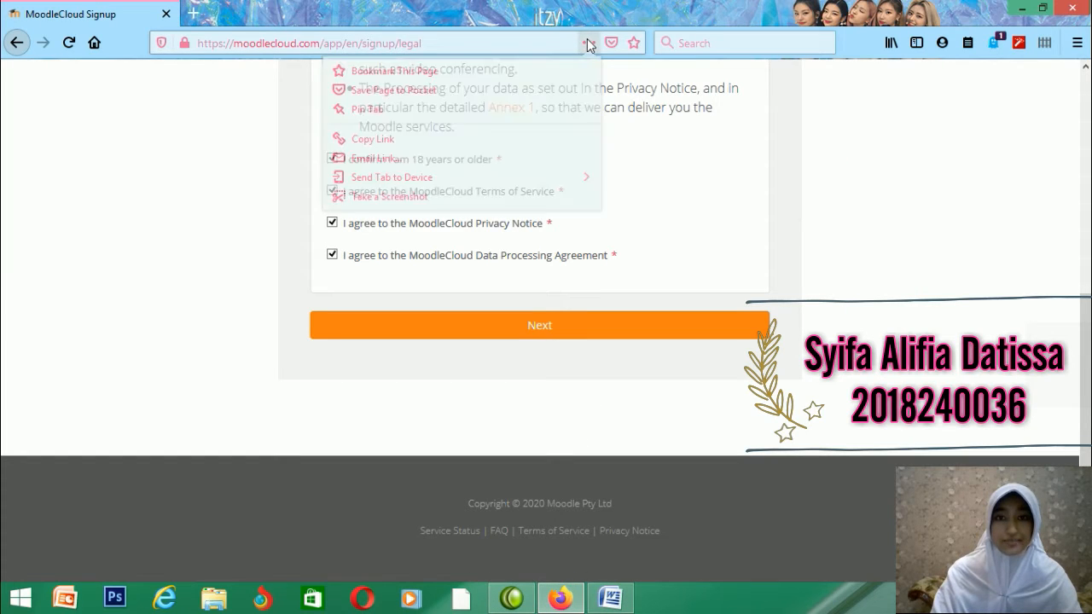
{"action": "left_click", "coordinate": [505, 202]}
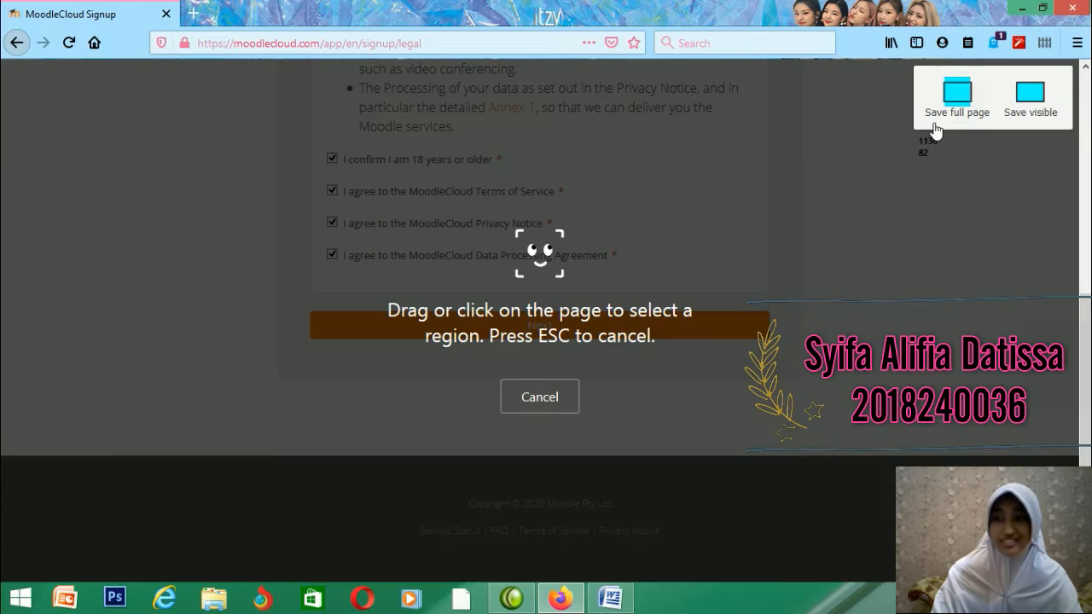
{"action": "left_click", "coordinate": [1023, 93]}
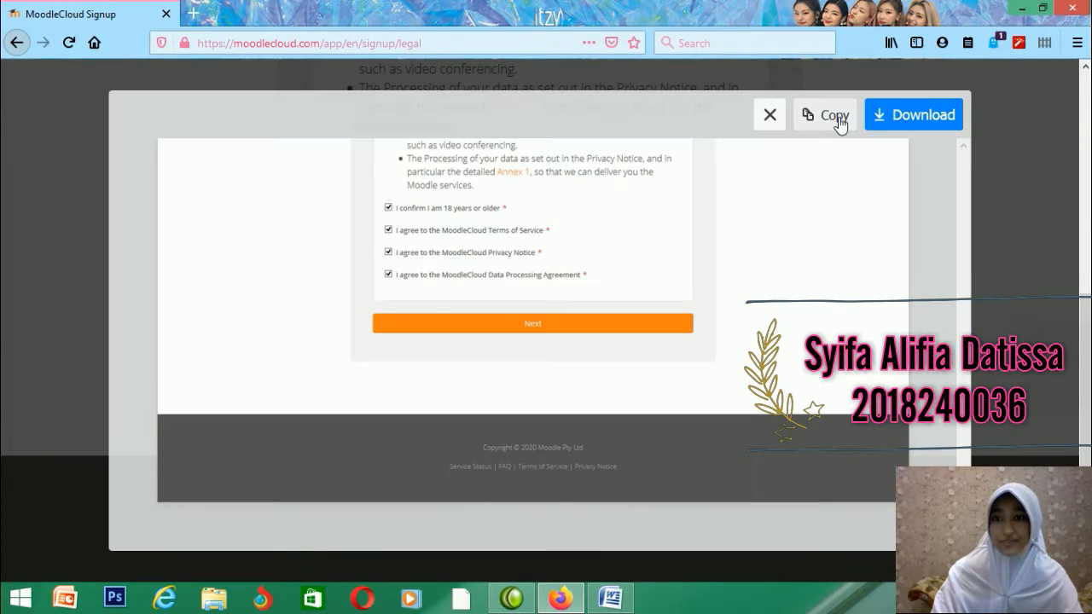
{"action": "left_click", "coordinate": [836, 120]}
{"action": "left_click", "coordinate": [610, 600]}
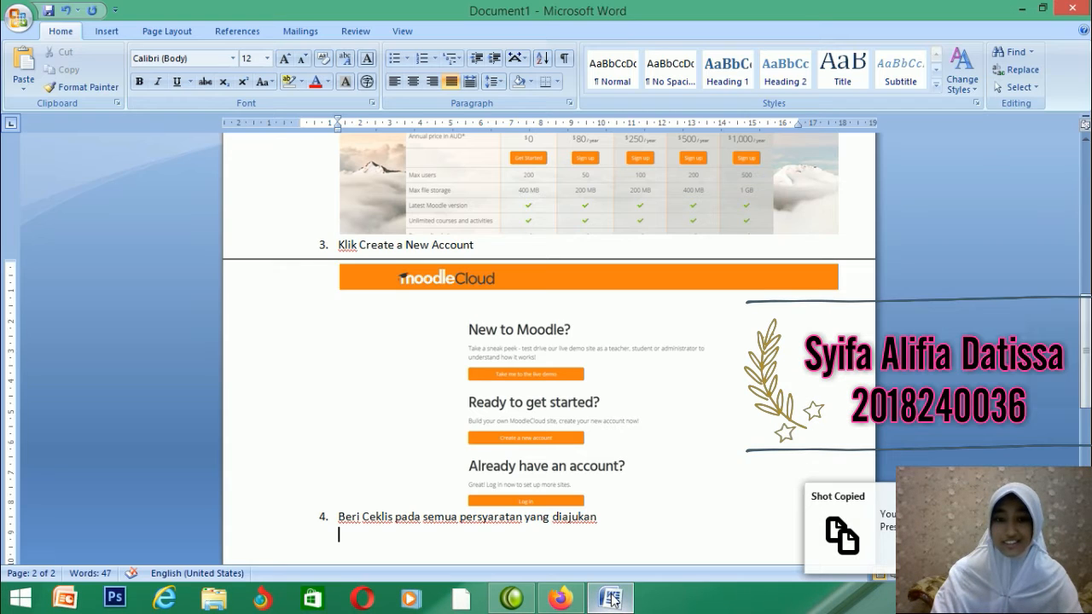
Step: Paste the terms screenshot under step 4, start item 5, and append 'dan klik Next' to step 4
{"action": "key", "text": "ctrl+v"}
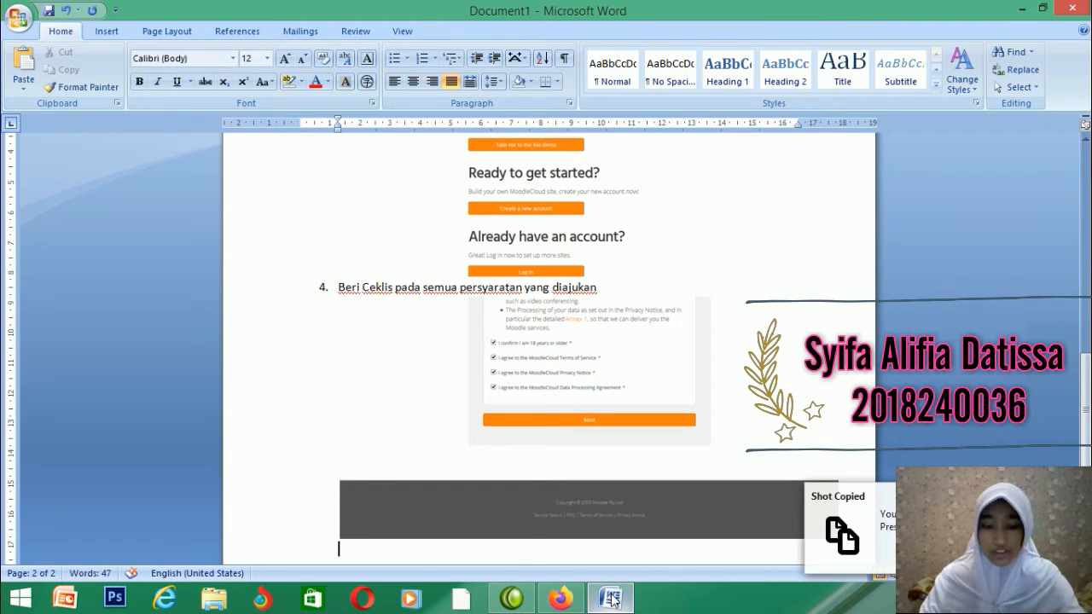
{"action": "key", "text": "Return"}
{"action": "left_click", "coordinate": [560, 600]}
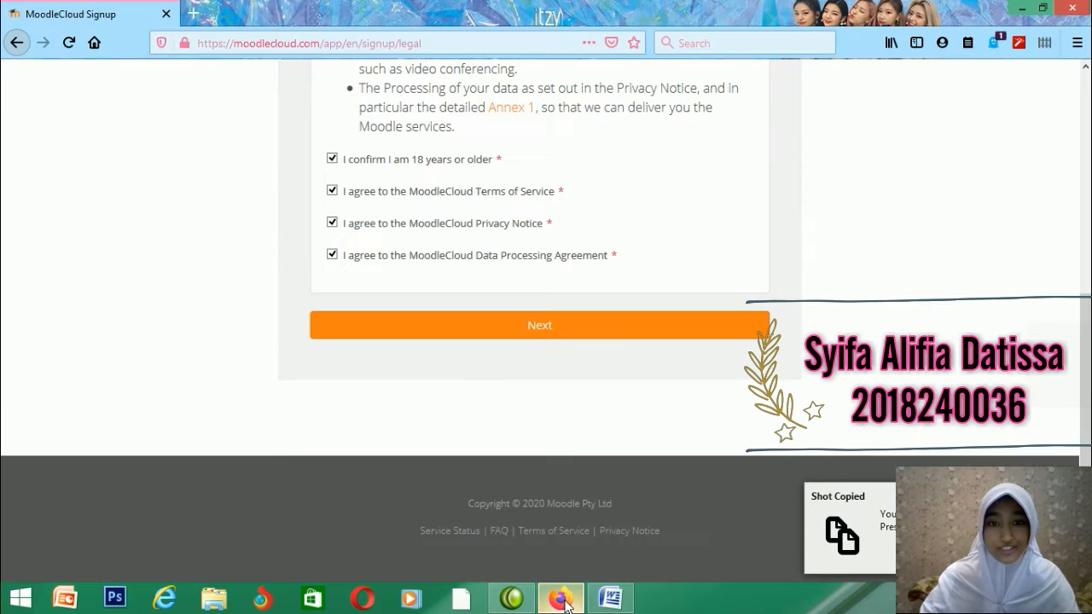
{"action": "left_click", "coordinate": [609, 599]}
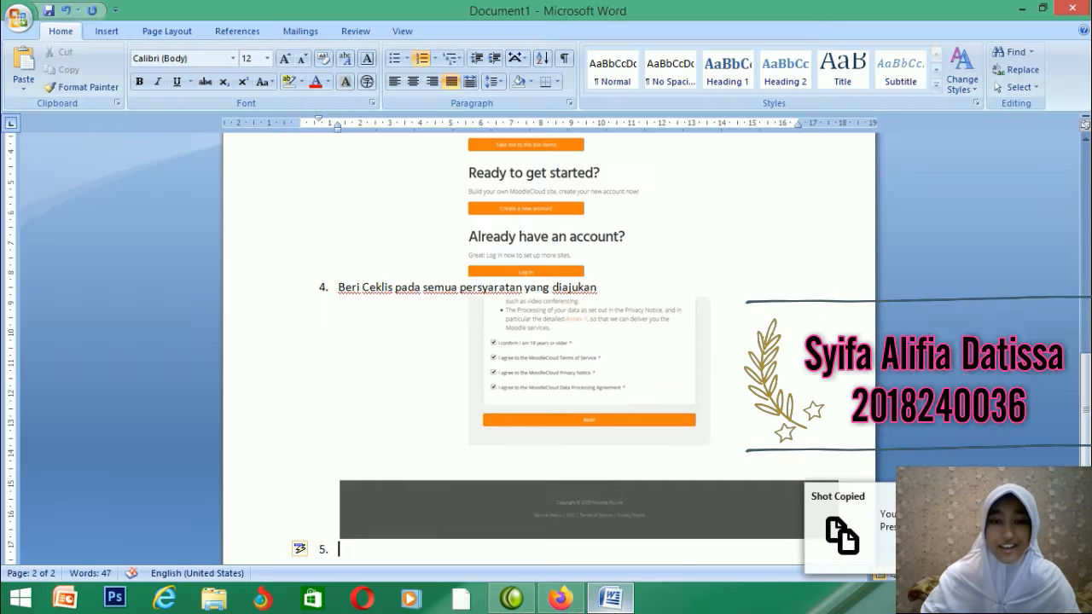
{"action": "type", "text": "d"}
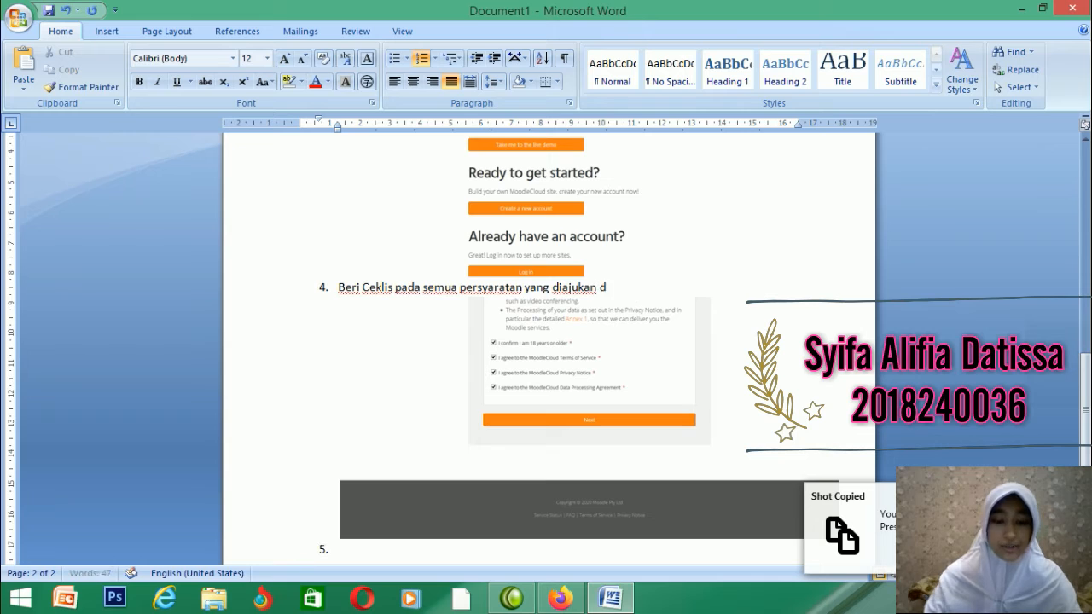
{"action": "type", "text": "an klik Next"}
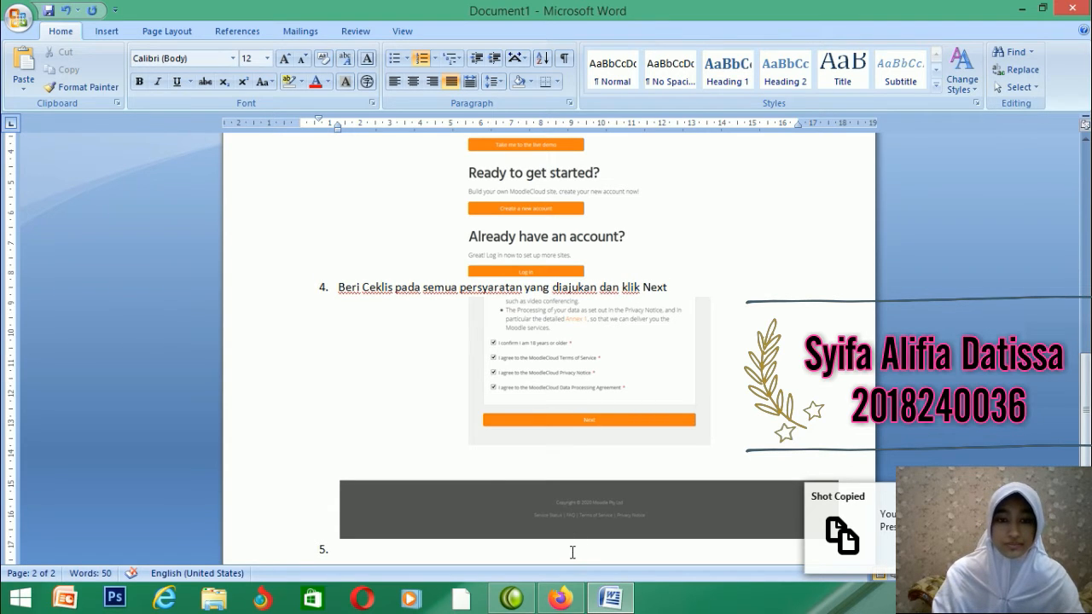
{"action": "left_click", "coordinate": [576, 600]}
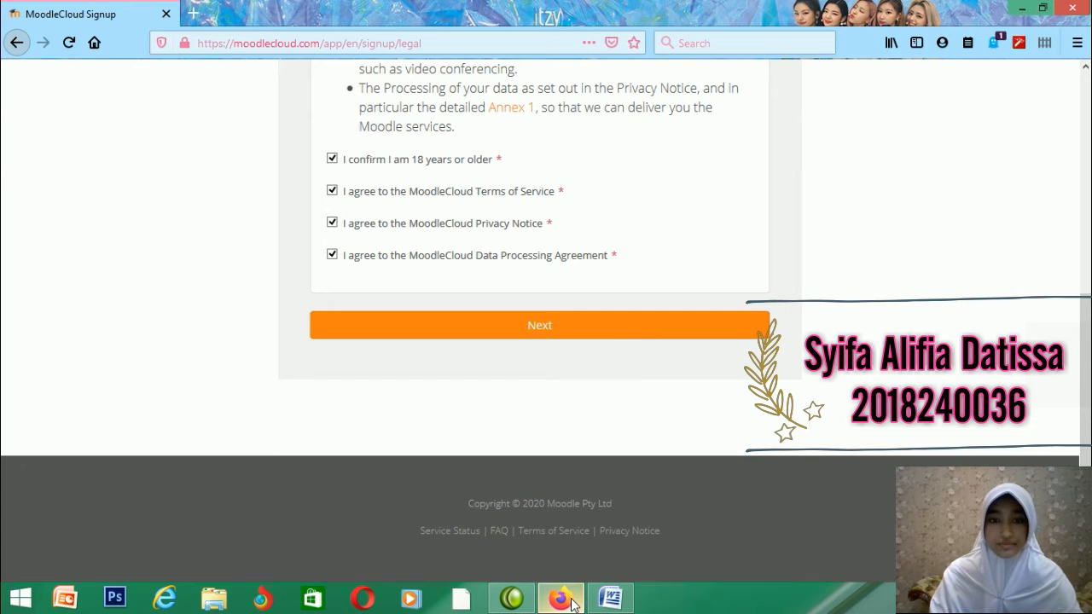
Step: Continue past the terms with Next and scroll through the Enter your details form
{"action": "left_click", "coordinate": [538, 333]}
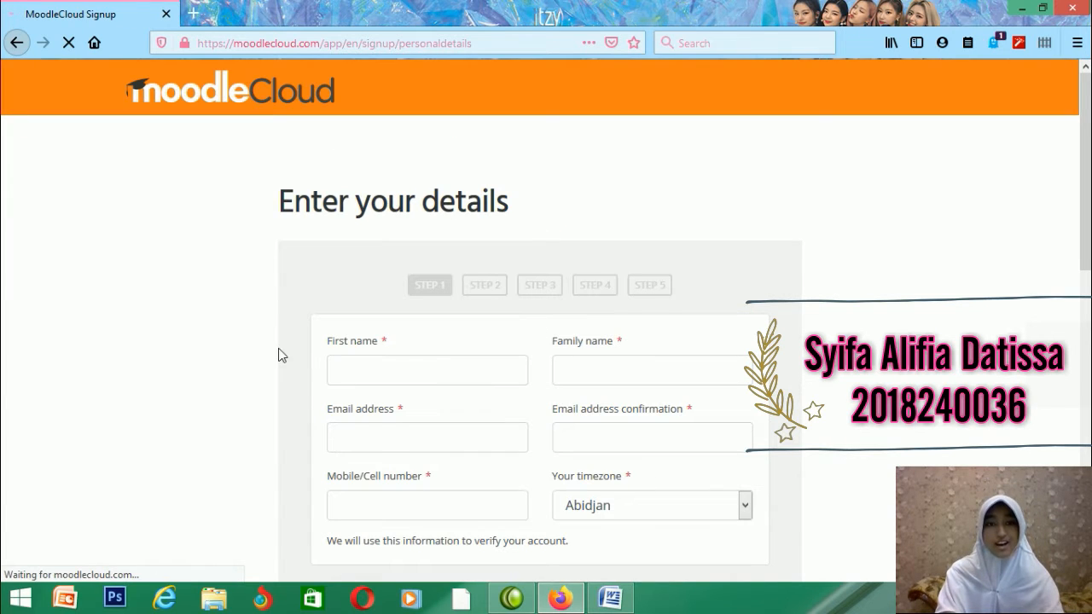
{"action": "scroll", "coordinate": [663, 183], "scroll_direction": "down", "scroll_amount": 6}
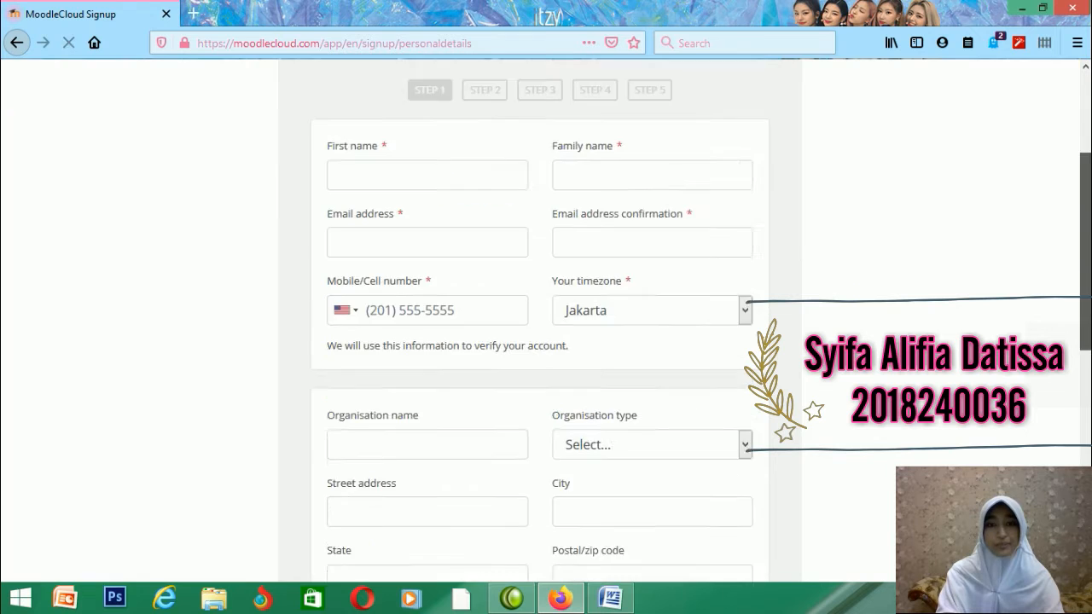
{"action": "left_click_drag", "start_coordinate": [1084, 477], "coordinate": [1085, 128]}
{"action": "scroll", "coordinate": [1085, 128], "scroll_direction": "down", "scroll_amount": 8}
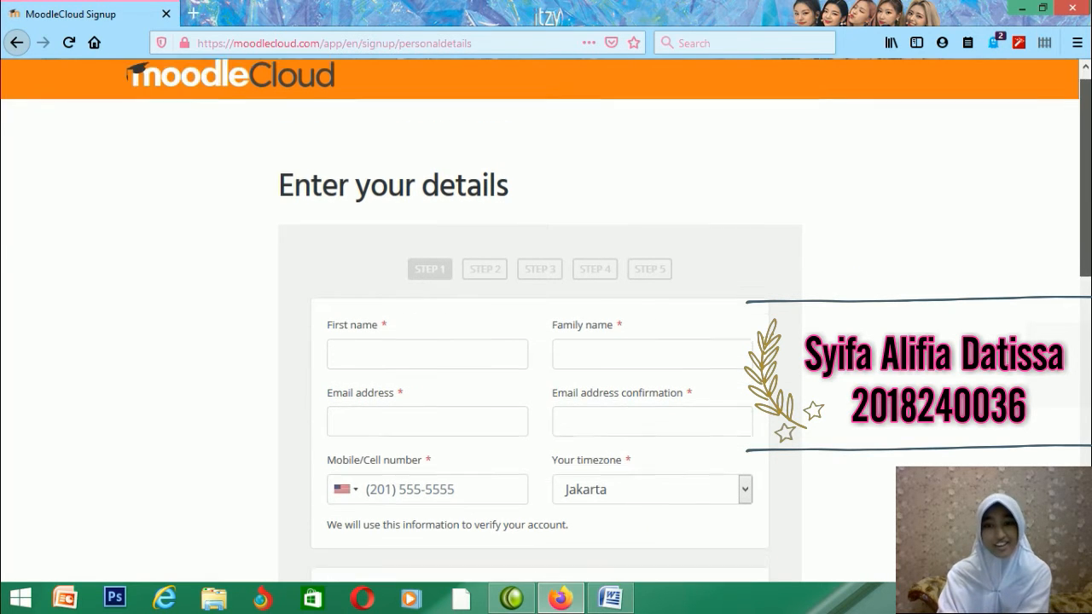
{"action": "left_click_drag", "start_coordinate": [1086, 409], "coordinate": [1089, 77]}
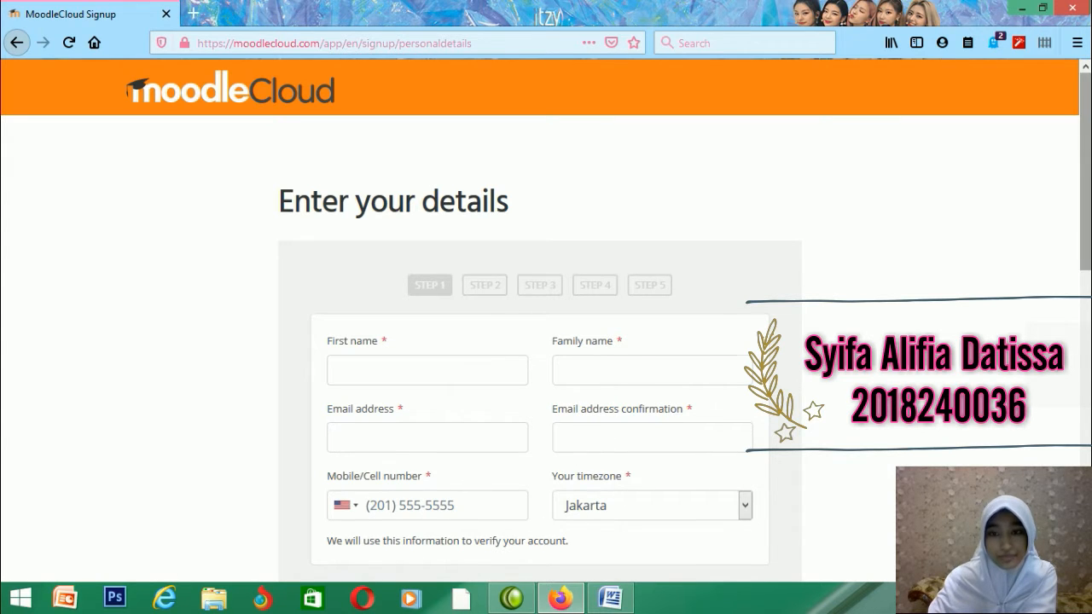
{"action": "left_click_drag", "start_coordinate": [1086, 205], "coordinate": [1086, 397]}
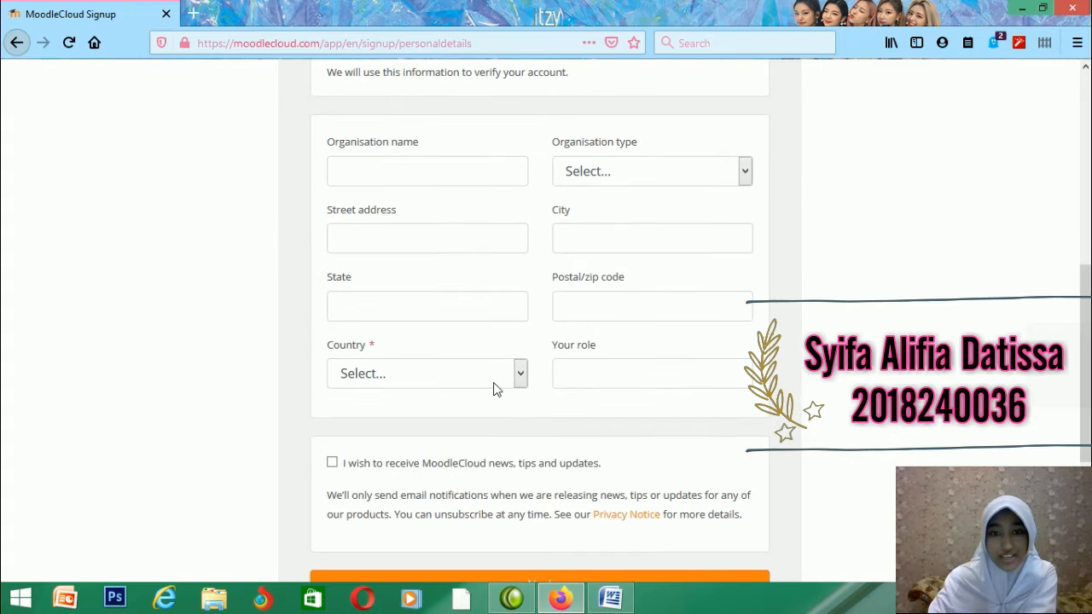
{"action": "scroll", "coordinate": [408, 334], "scroll_direction": "up", "scroll_amount": 10}
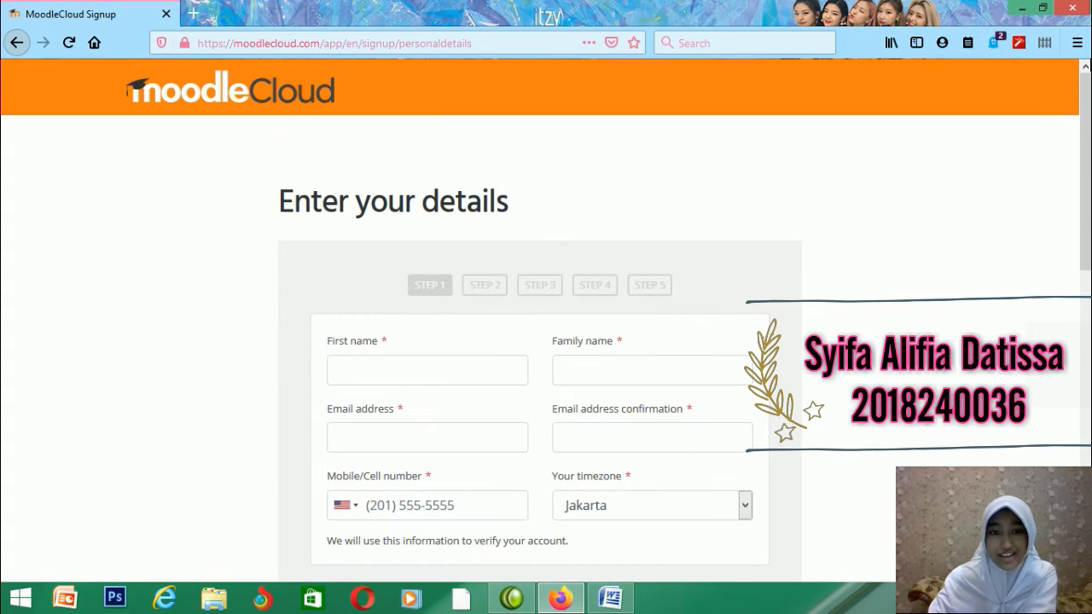
Step: Fill in the first name, family name, email and email confirmation using the browser's suggestions
{"action": "left_click", "coordinate": [407, 372]}
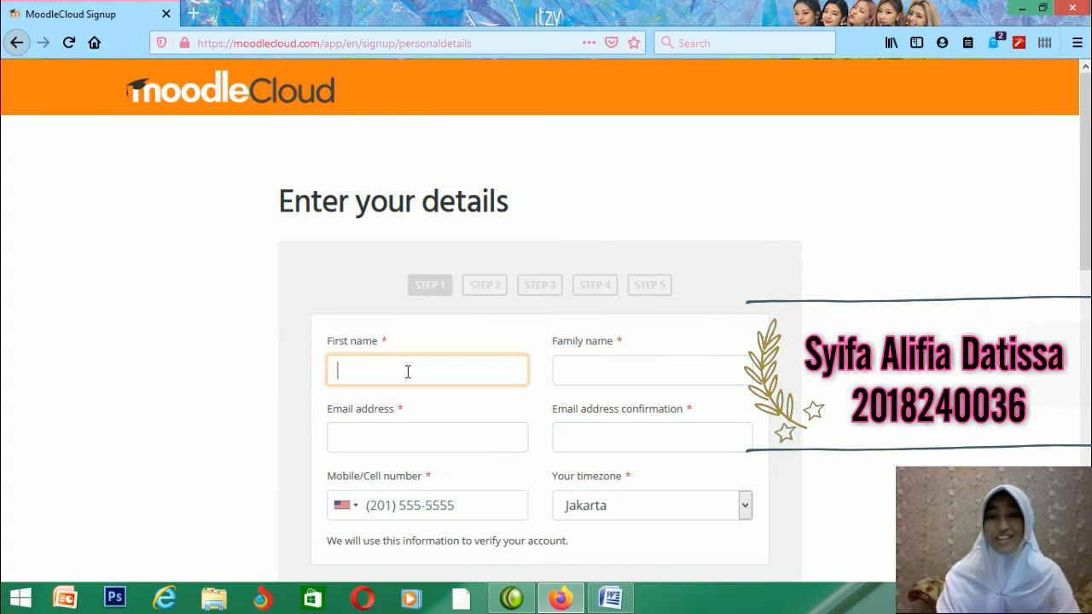
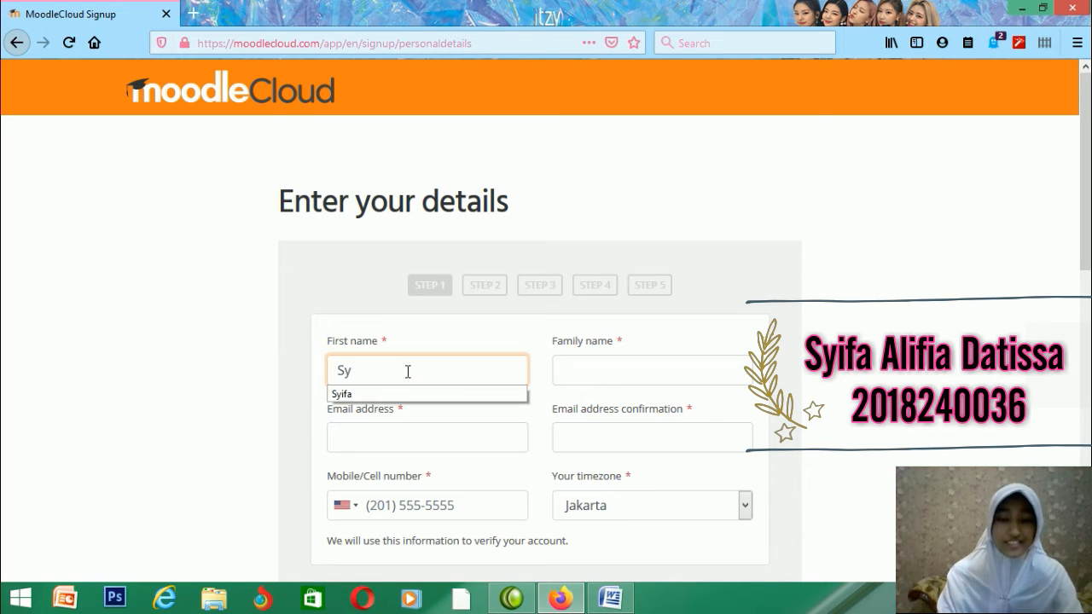
{"action": "left_click", "coordinate": [407, 395]}
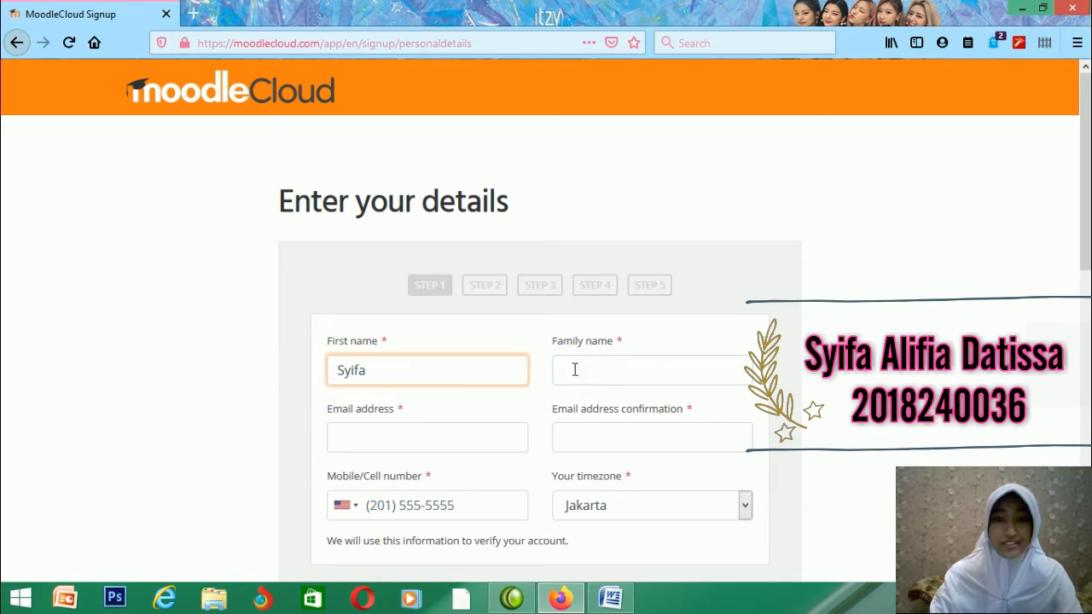
{"action": "left_click", "coordinate": [585, 367]}
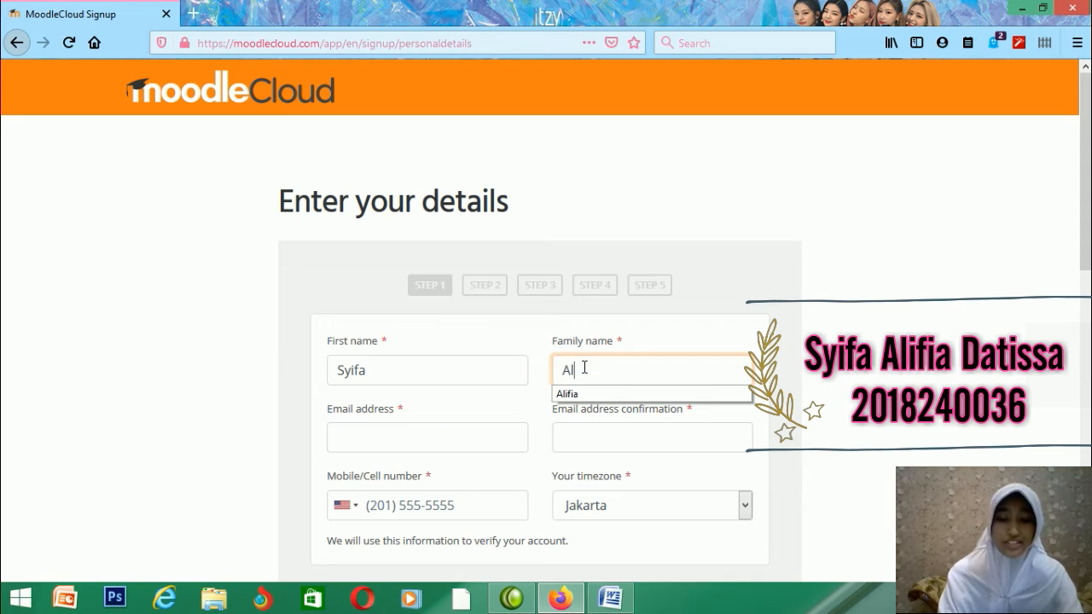
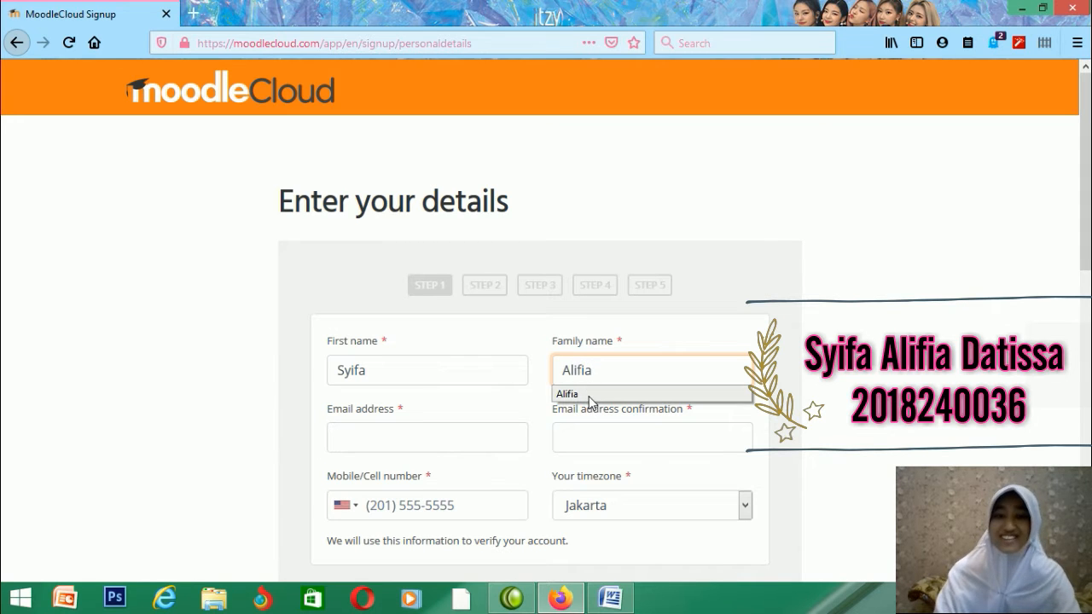
{"action": "left_click", "coordinate": [588, 395]}
{"action": "left_click", "coordinate": [497, 437]}
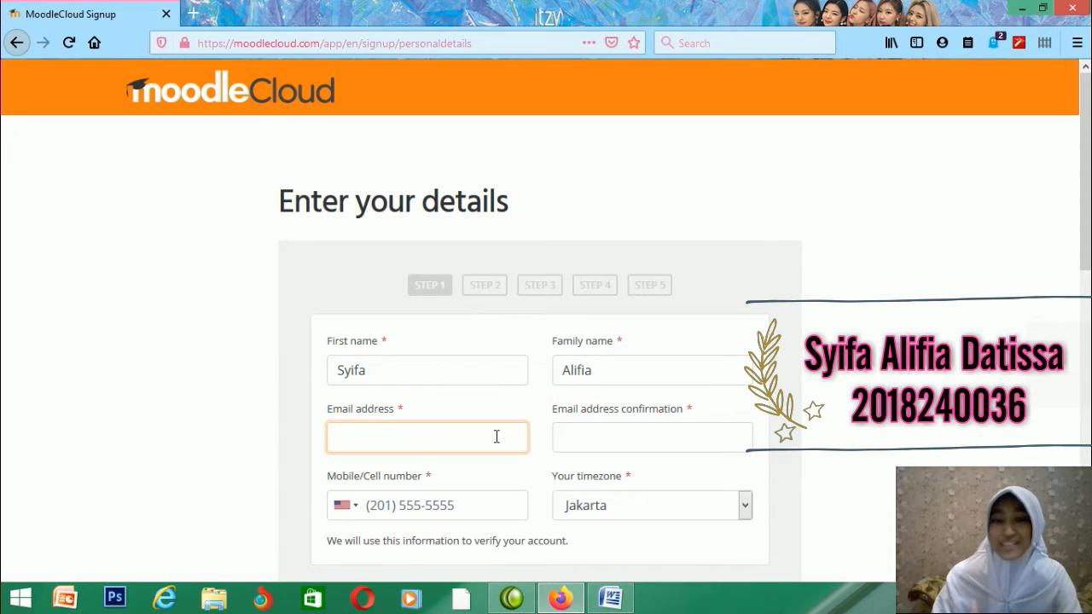
{"action": "type", "text": "sy"}
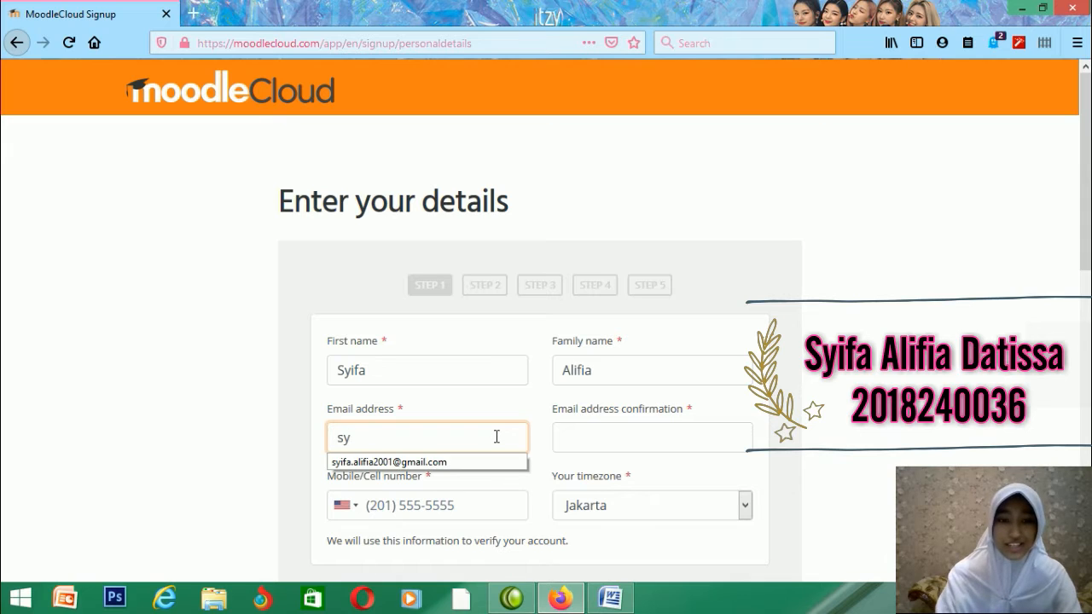
{"action": "type", "text": "i"}
{"action": "left_click", "coordinate": [497, 461]}
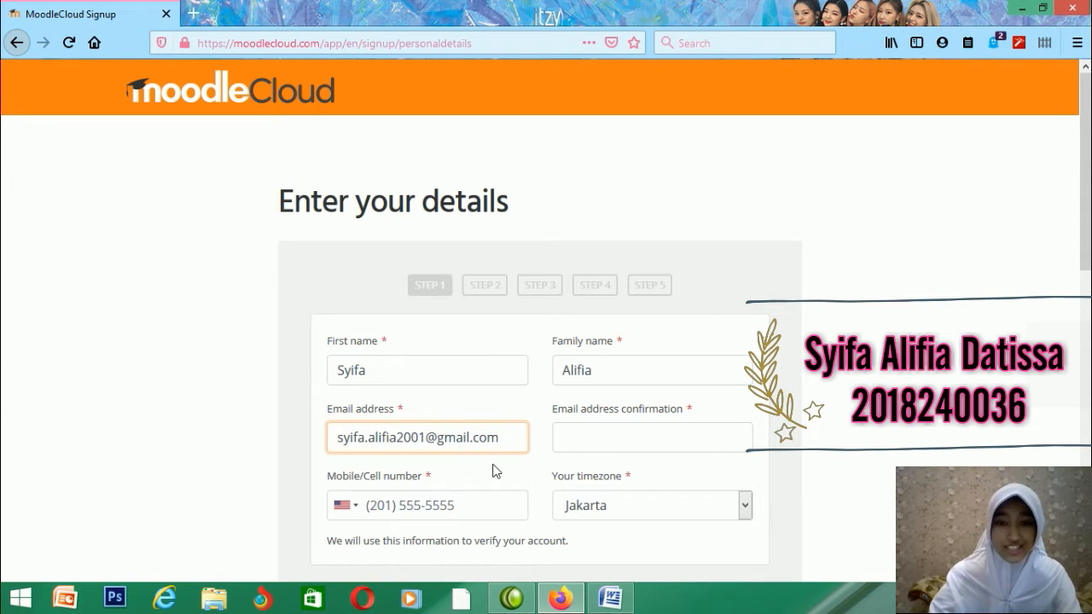
{"action": "left_click", "coordinate": [586, 447]}
{"action": "type", "text": "syi"}
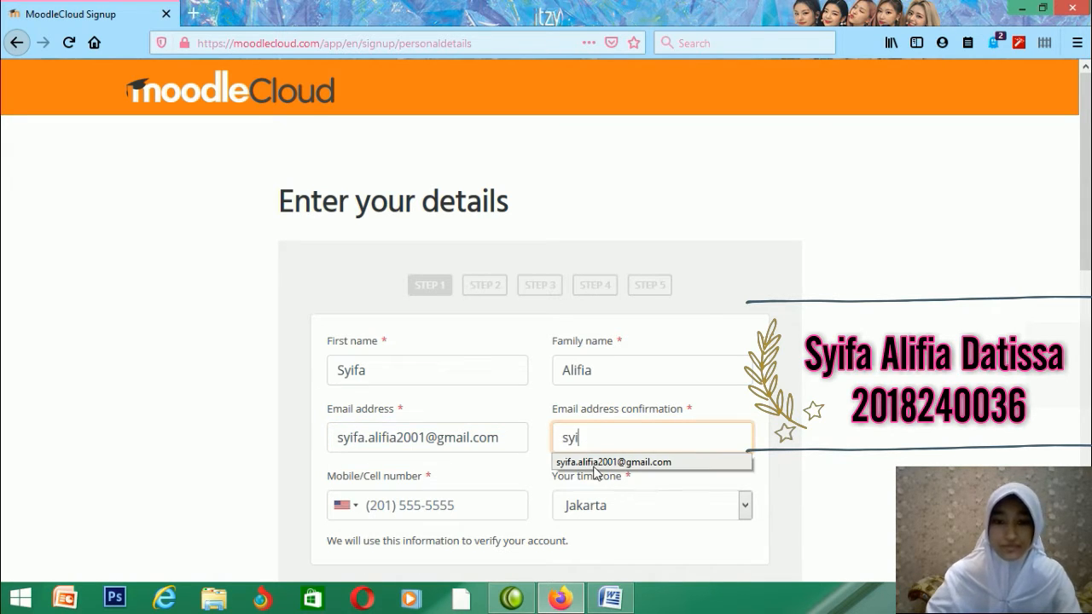
{"action": "left_click", "coordinate": [595, 462]}
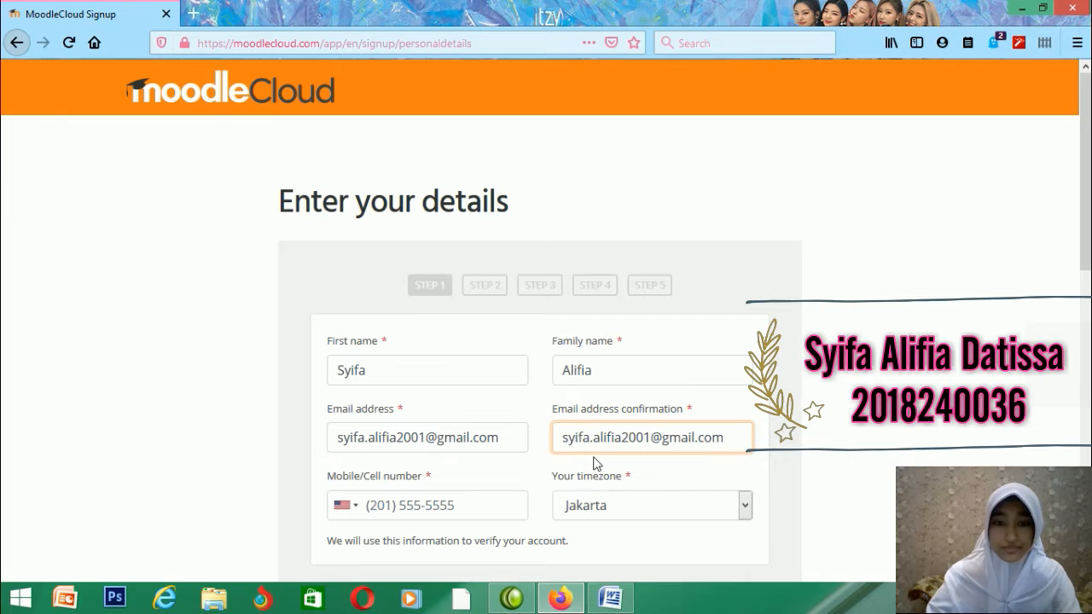
Step: Set the phone country code to Indonesia and enter the mobile number
{"action": "left_click", "coordinate": [342, 504]}
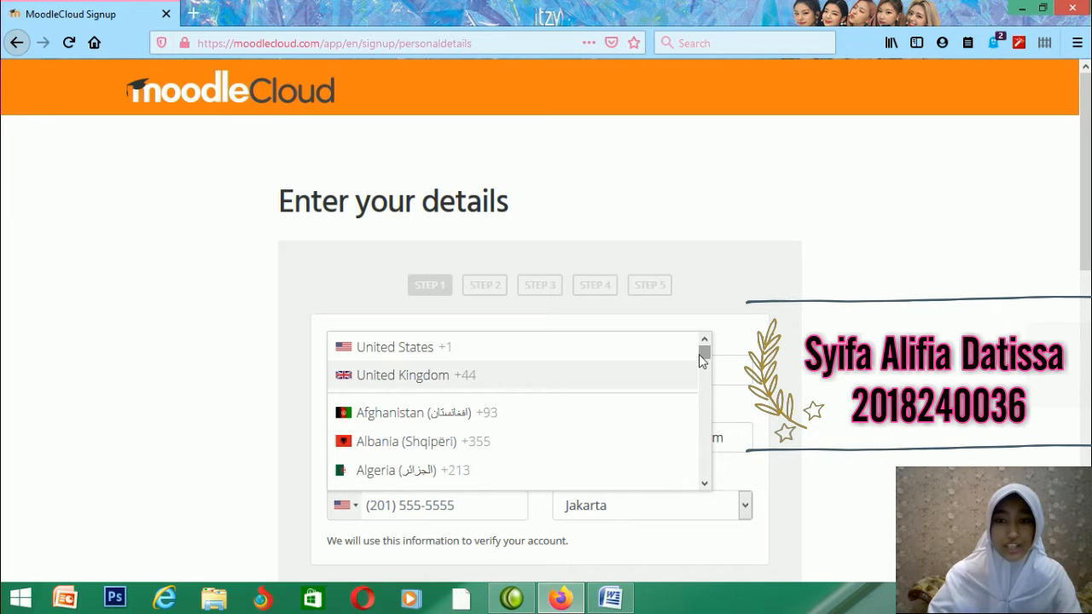
{"action": "left_click_drag", "start_coordinate": [704, 359], "coordinate": [709, 410]}
{"action": "left_click", "coordinate": [386, 362]}
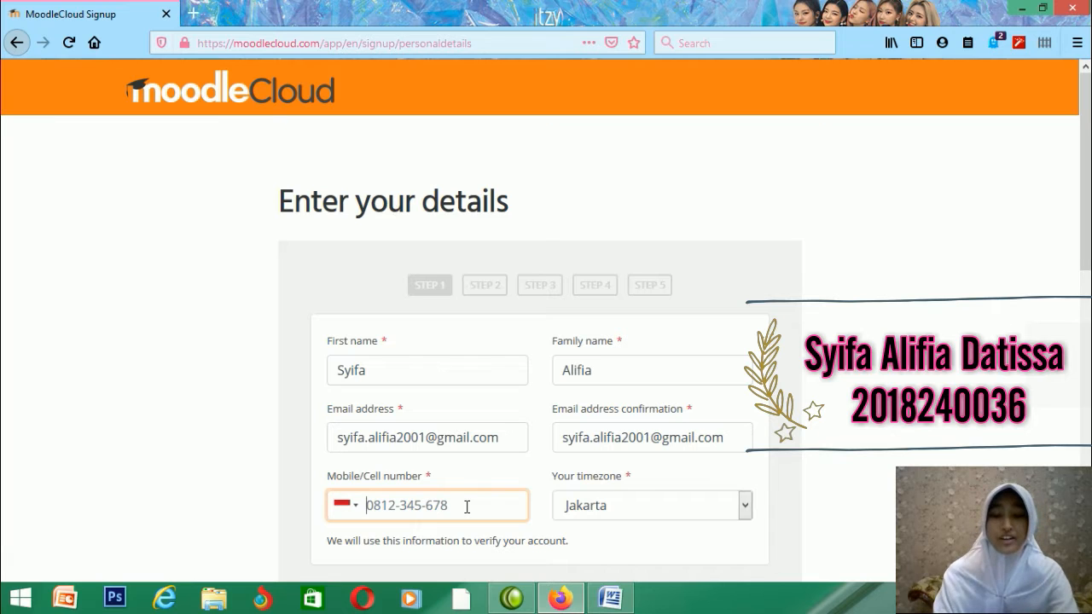
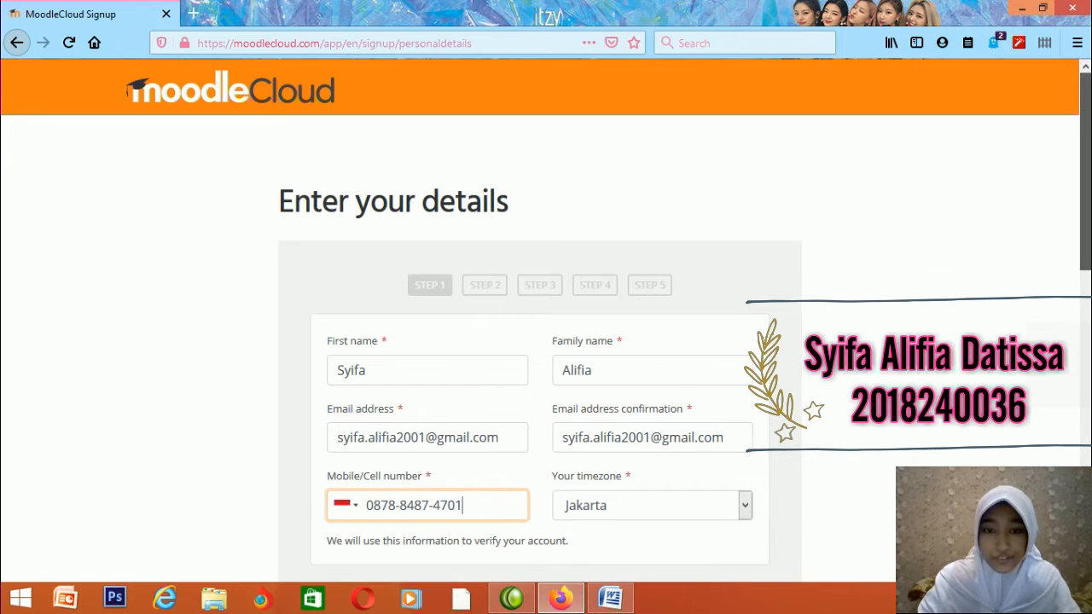
Step: Select Indonesia in the Country list
{"action": "scroll", "coordinate": [545, 341], "scroll_direction": "down", "scroll_amount": 3}
{"action": "scroll", "coordinate": [475, 359], "scroll_direction": "down", "scroll_amount": 5}
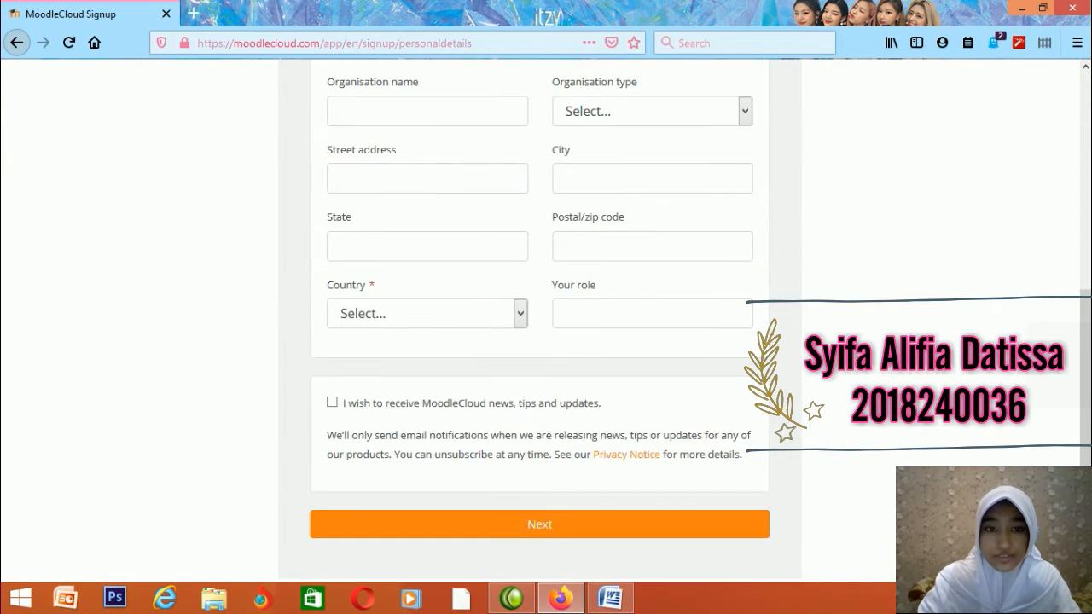
{"action": "left_click", "coordinate": [446, 321]}
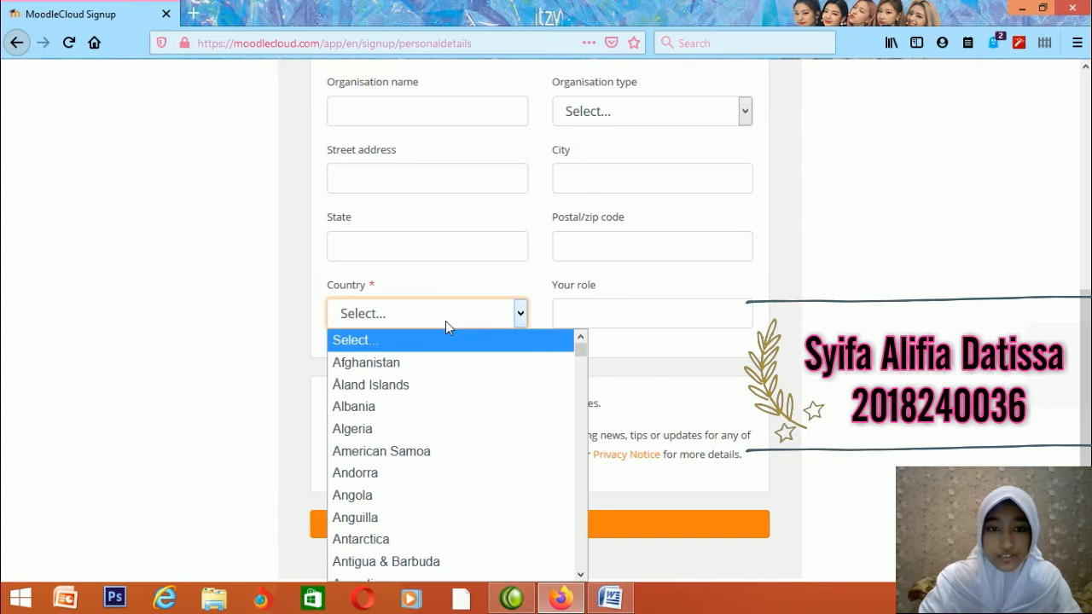
{"action": "left_click_drag", "start_coordinate": [583, 355], "coordinate": [586, 443]}
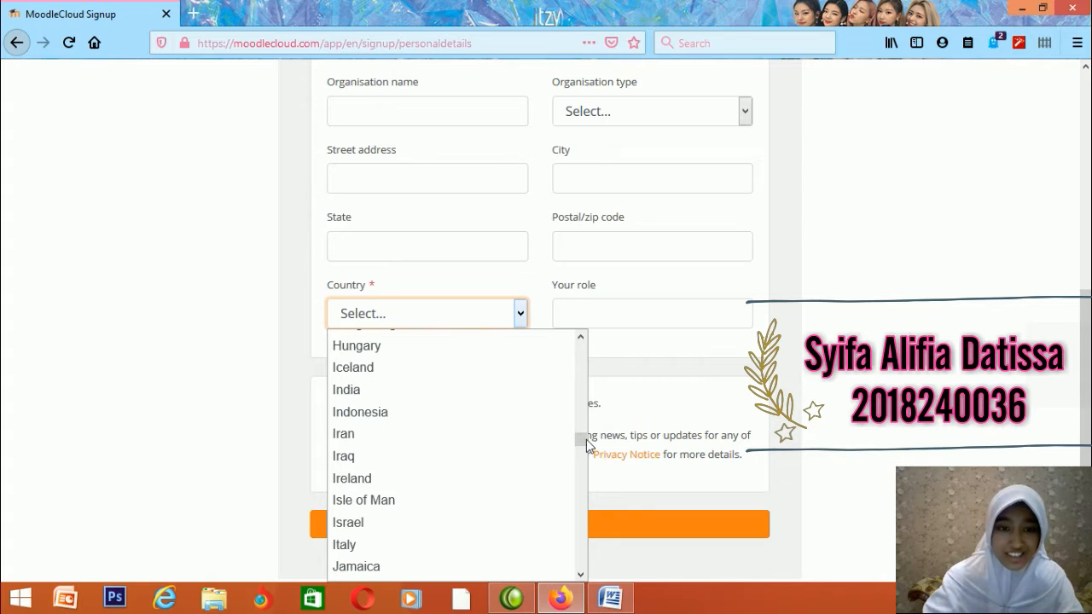
{"action": "left_click", "coordinate": [382, 415]}
Step: Copy a screenshot of the completed details form and switch to Word
{"action": "left_click", "coordinate": [562, 522]}
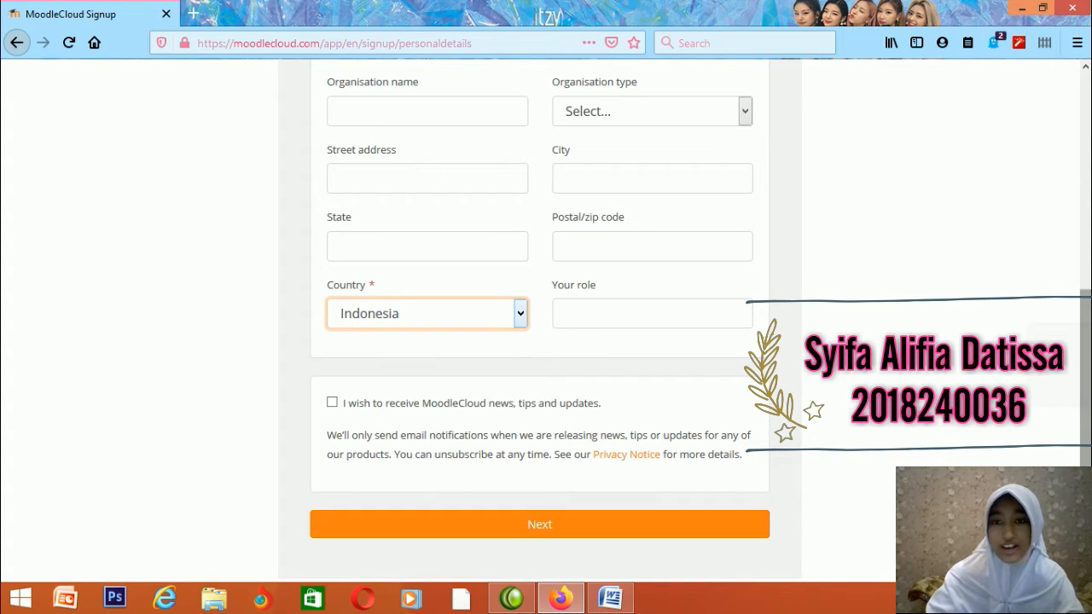
{"action": "left_click_drag", "start_coordinate": [1084, 326], "coordinate": [1083, 110]}
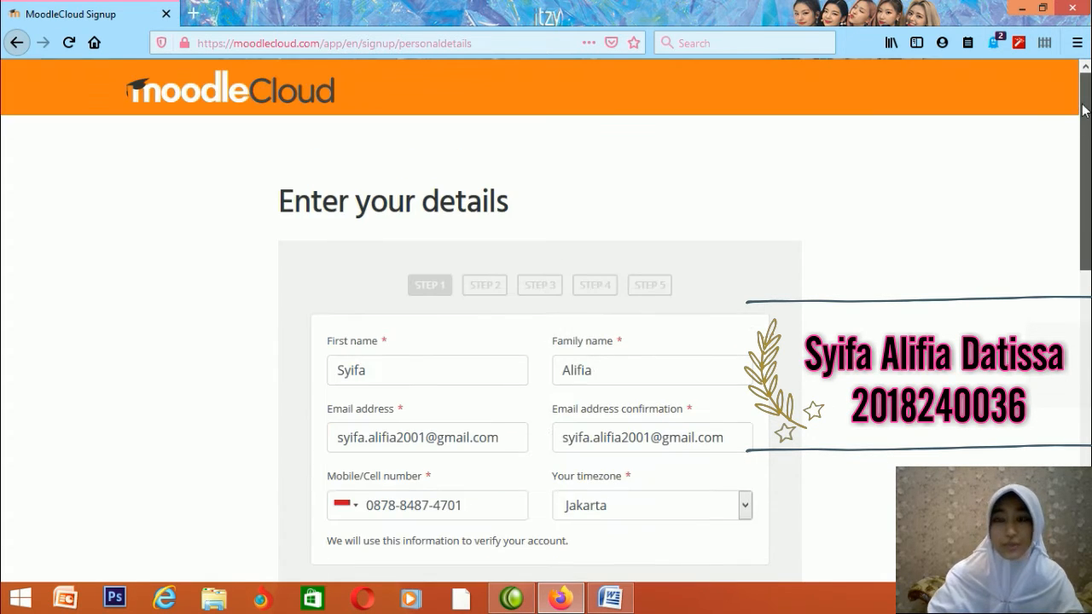
{"action": "left_click", "coordinate": [591, 43]}
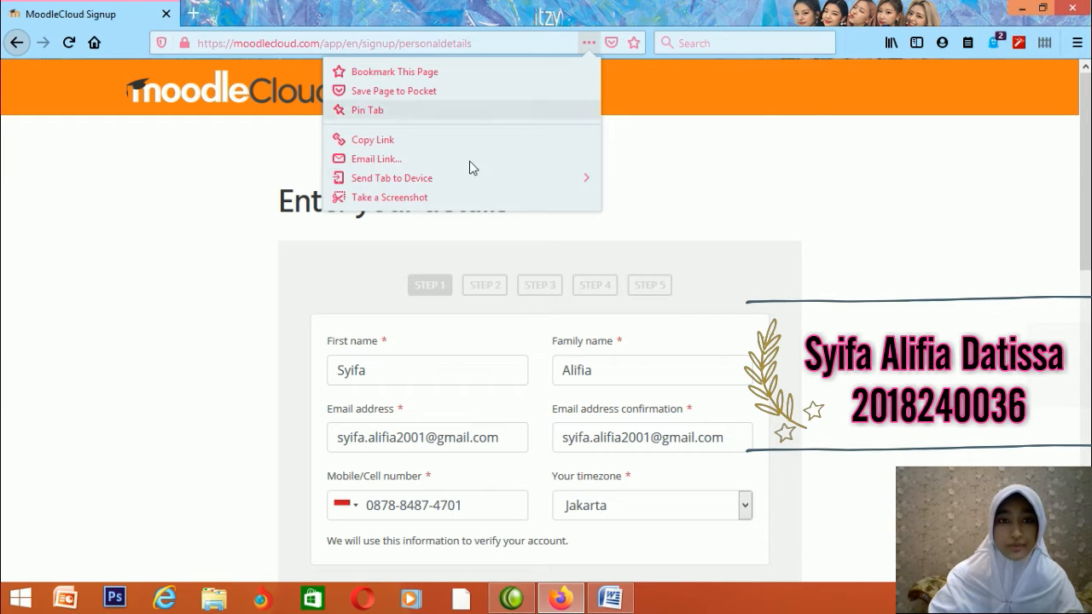
{"action": "left_click", "coordinate": [422, 198]}
{"action": "left_click", "coordinate": [1026, 104]}
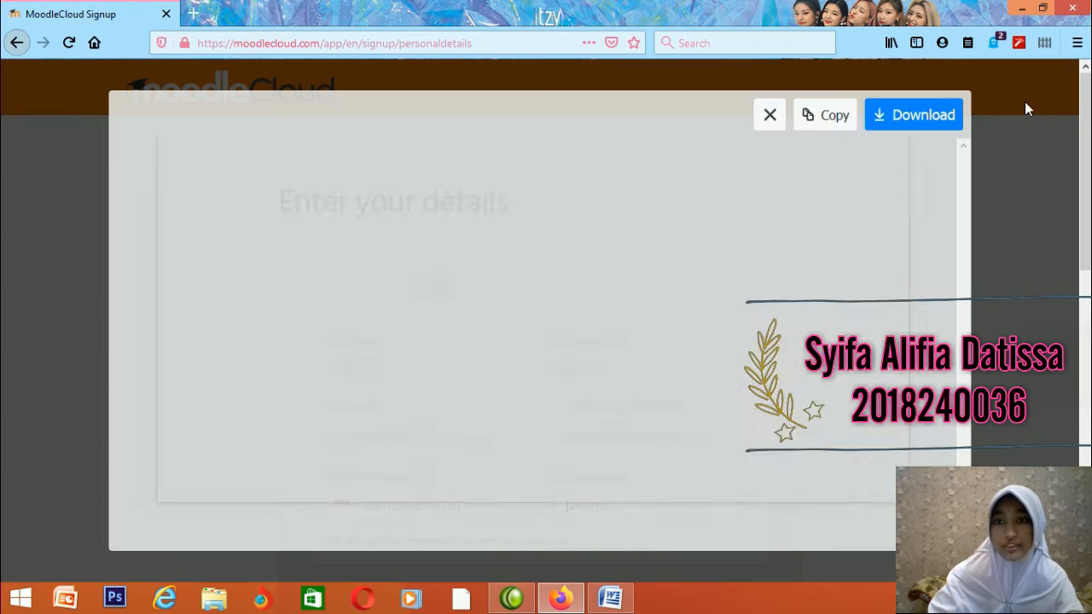
{"action": "left_click", "coordinate": [838, 119]}
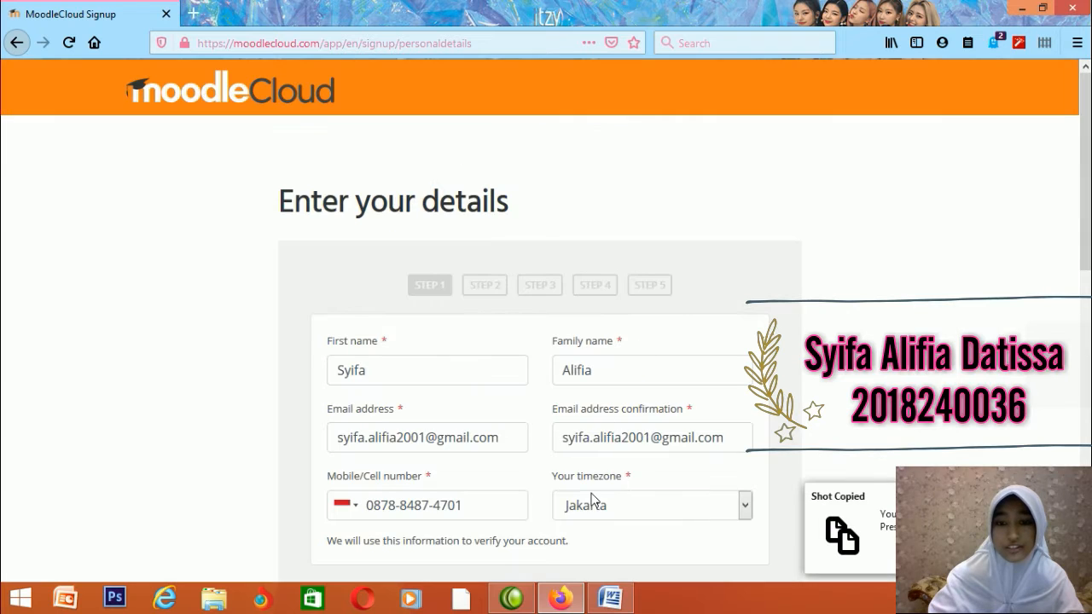
{"action": "left_click", "coordinate": [610, 597]}
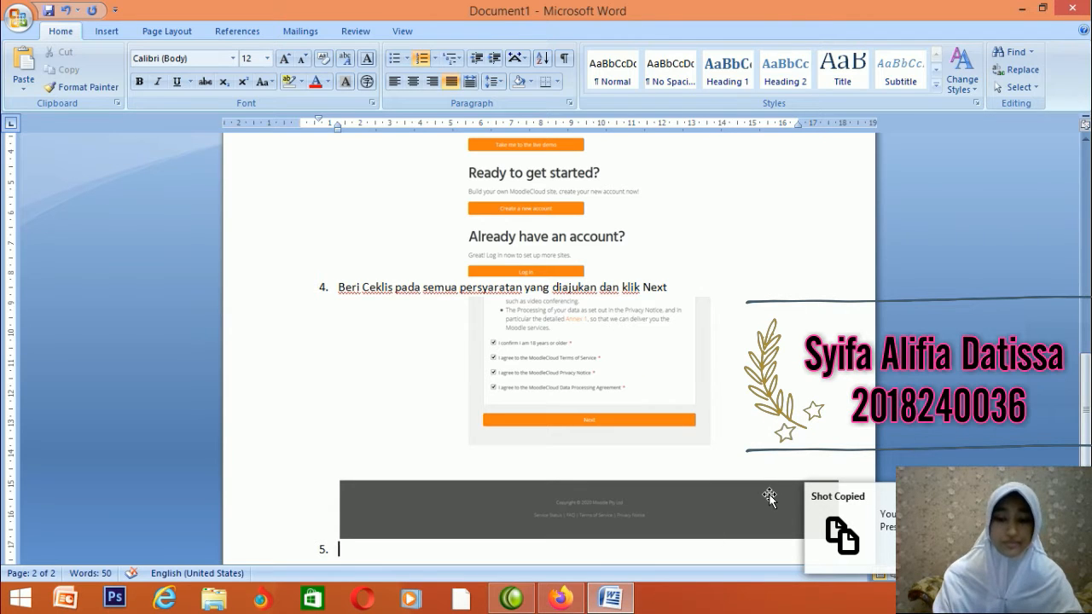
Step: Type step 5 as 'Isikan Data Diri (Bertanda *)', correcting the typos
{"action": "type", "text": "U"}
{"action": "key", "text": "BackSpace"}
{"action": "type", "text": "I"}
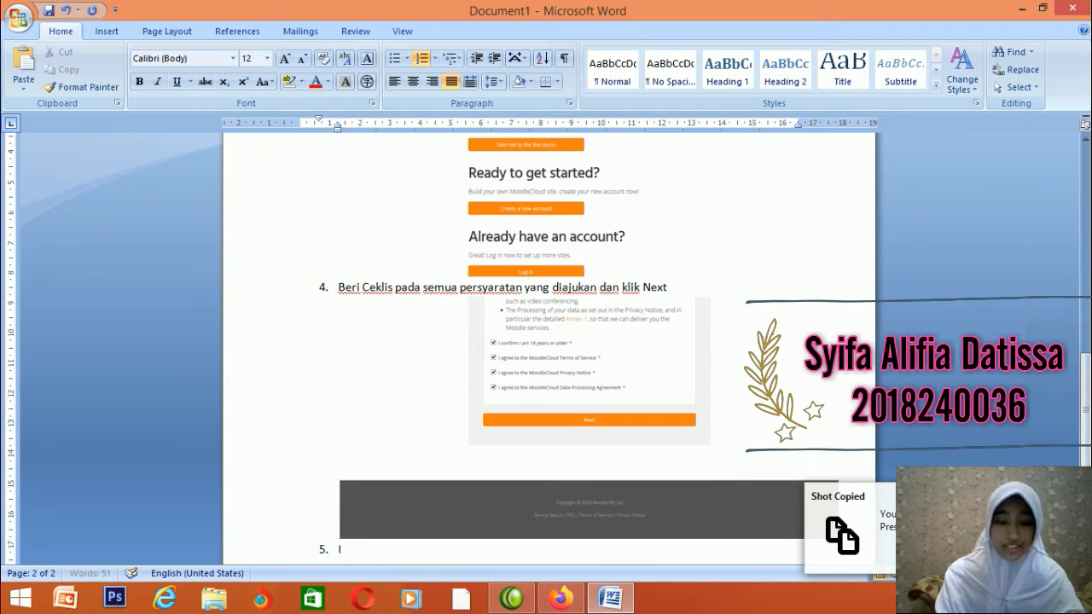
{"action": "type", "text": "sikan se"}
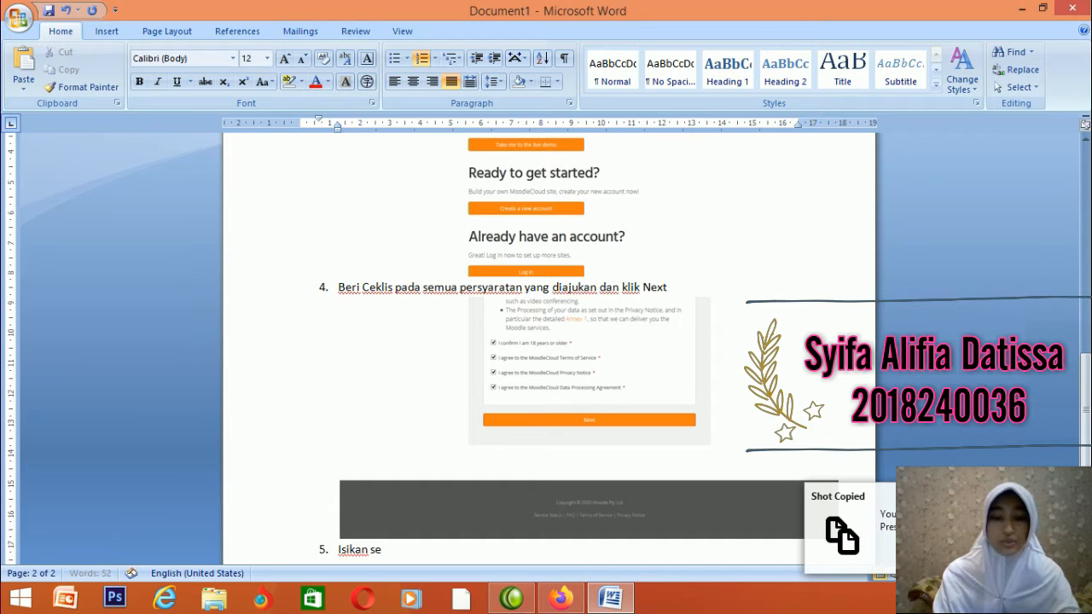
{"action": "type", "text": "luruh"}
{"action": "key", "text": "BackSpace"}
{"action": "key", "text": "BackSpace"}
{"action": "key", "text": "BackSpace"}
{"action": "key", "text": "BackSpace"}
{"action": "key", "text": "BackSpace"}
{"action": "key", "text": "BackSpace"}
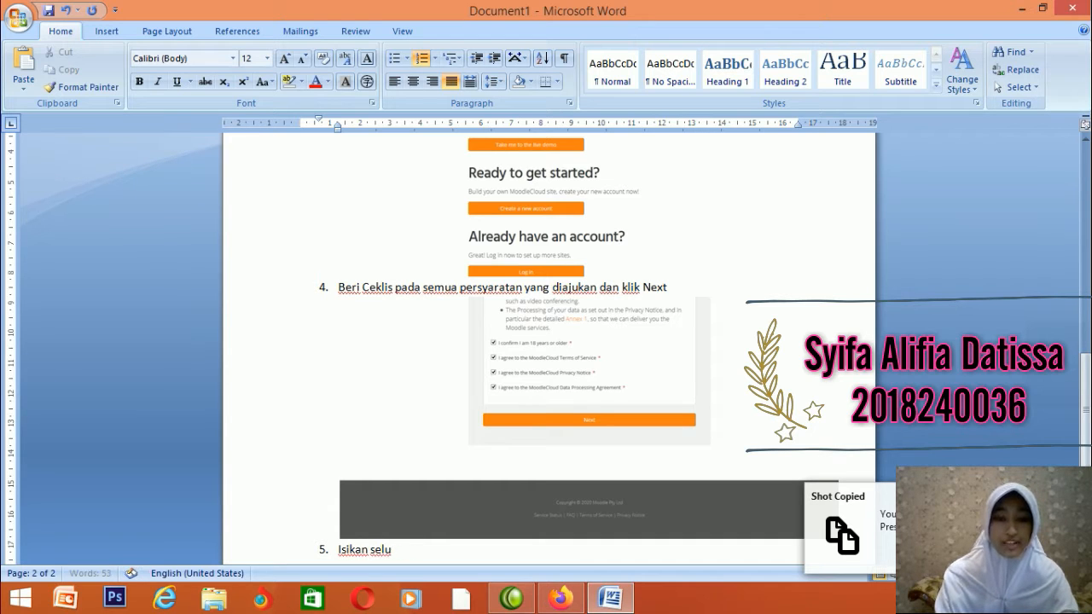
{"action": "key", "text": "BackSpace"}
{"action": "type", "text": "Dat"}
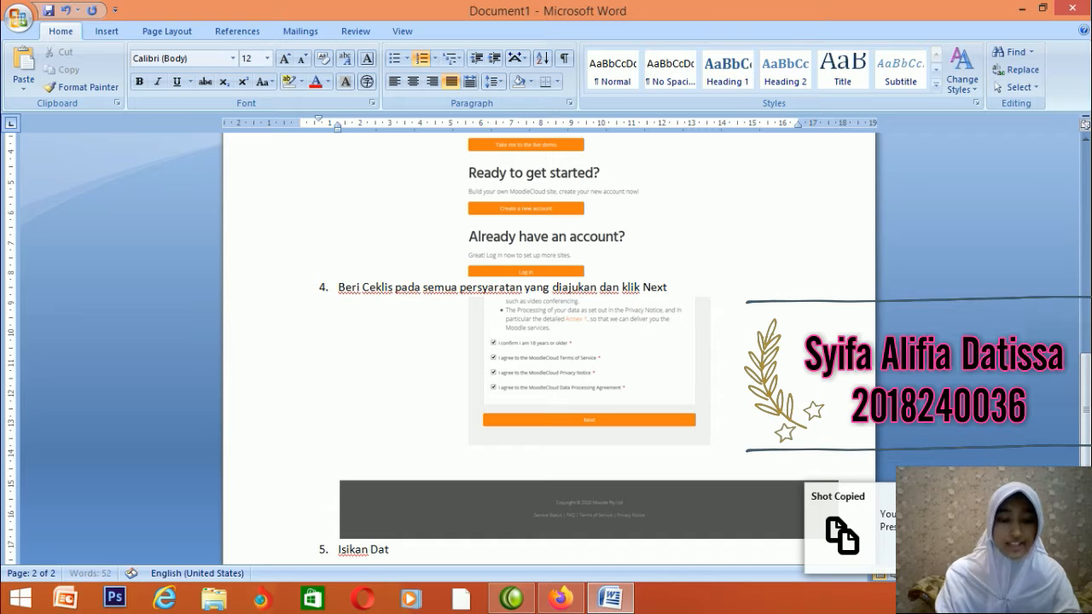
{"action": "type", "text": "a Diri"}
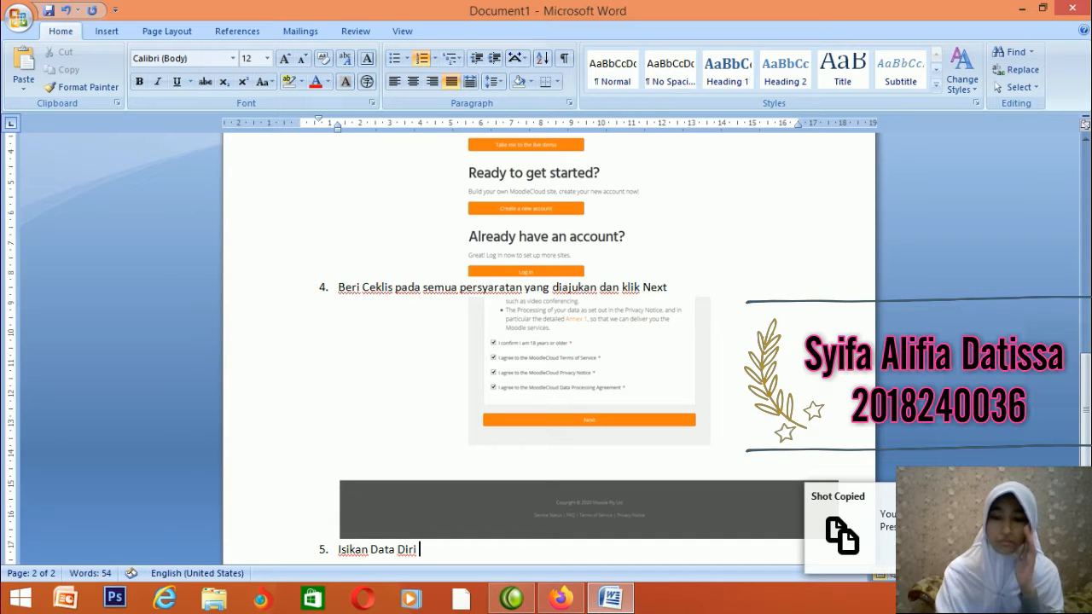
{"action": "type", "text": " (B"}
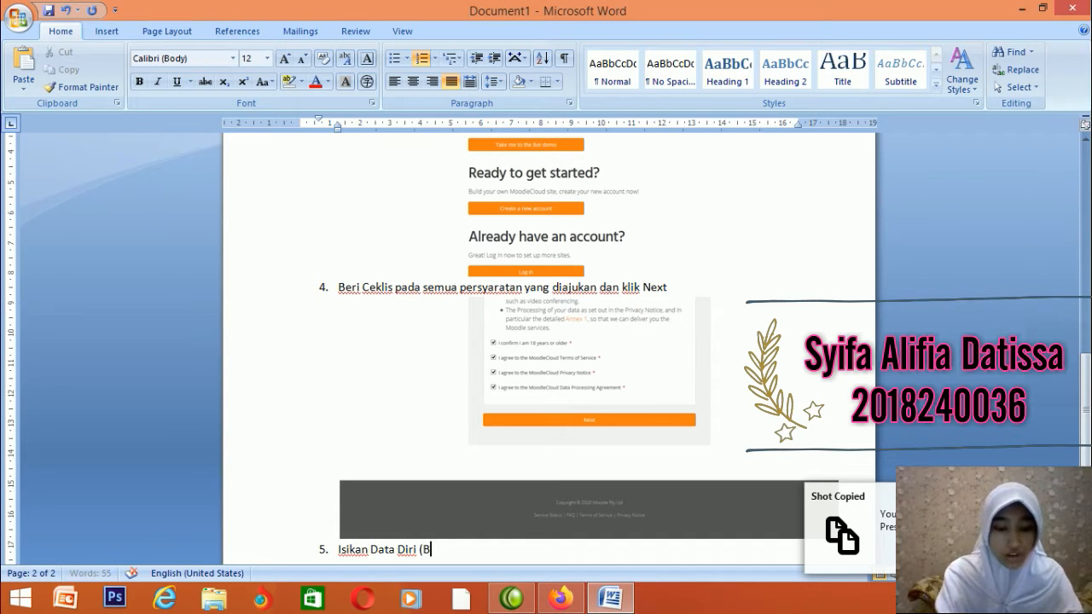
{"action": "type", "text": "ertanda 8)"}
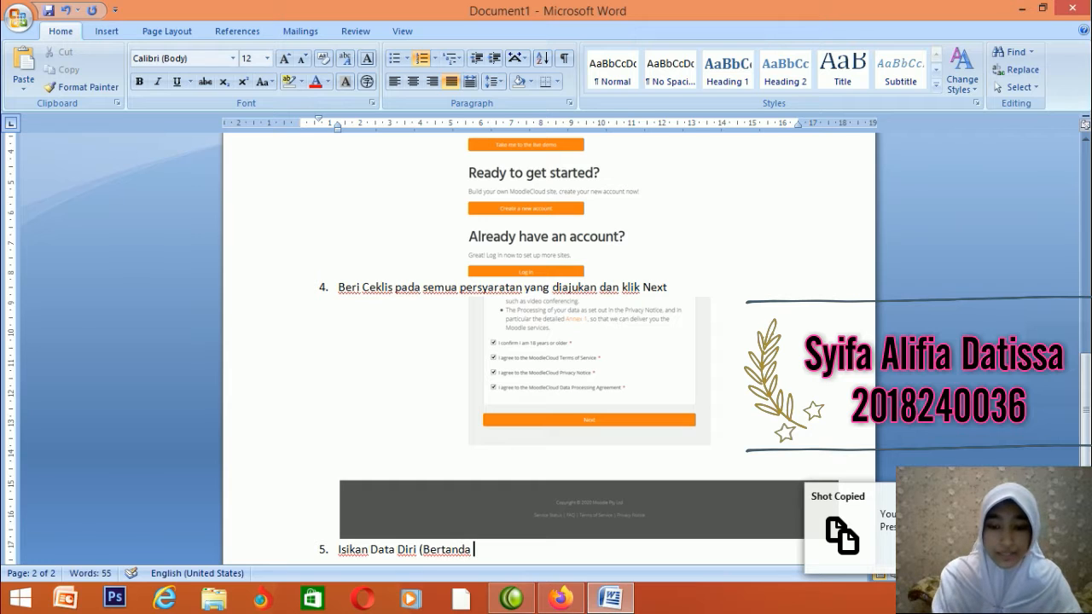
{"action": "key", "text": "BackSpace"}
{"action": "key", "text": "BackSpace"}
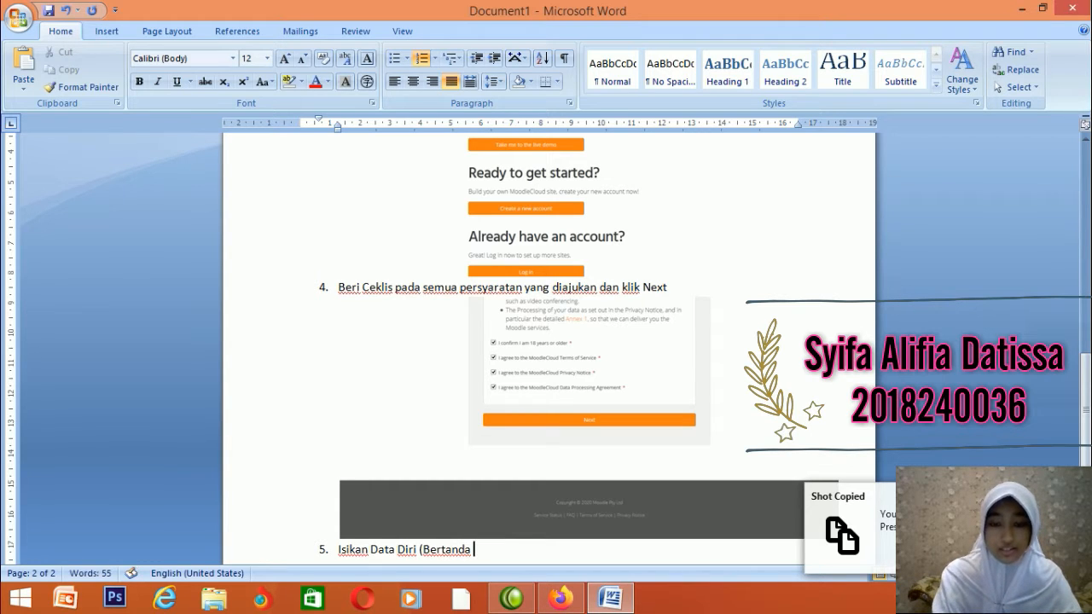
{"action": "type", "text": "*)"}
Step: Paste the details-form screenshot on an unnumbered line below step 5 and start item '6.'
{"action": "key", "text": "Return"}
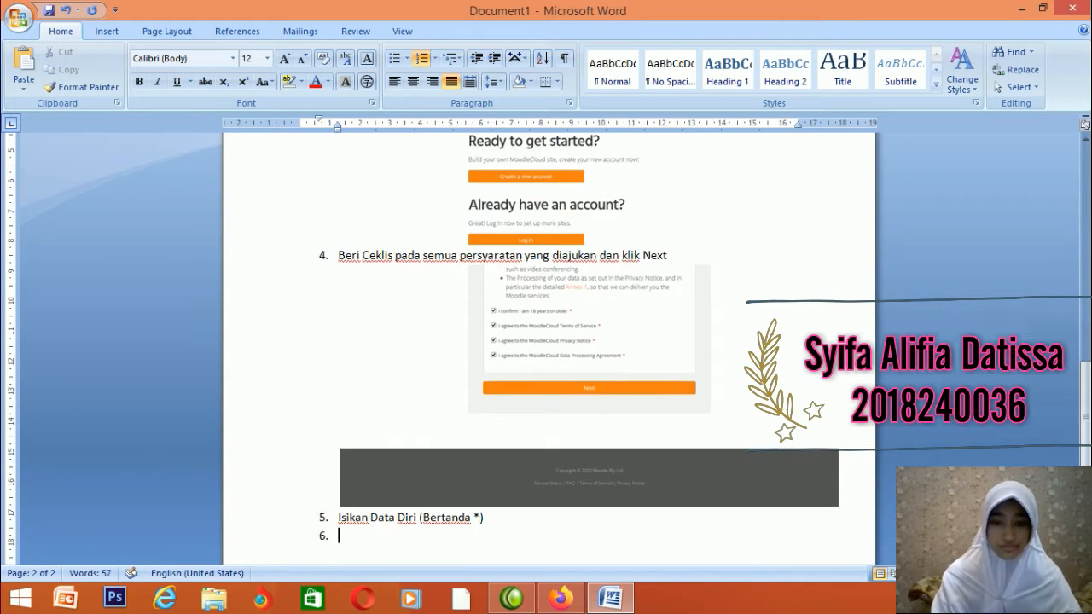
{"action": "key", "text": "BackSpace"}
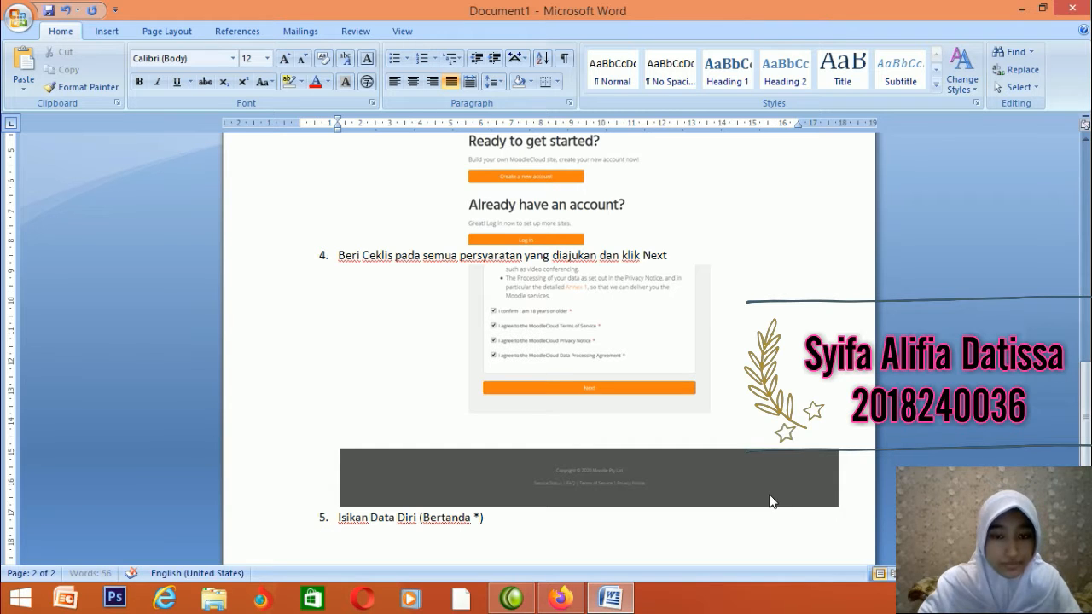
{"action": "key", "text": "ctrl+v"}
{"action": "key", "text": "Return"}
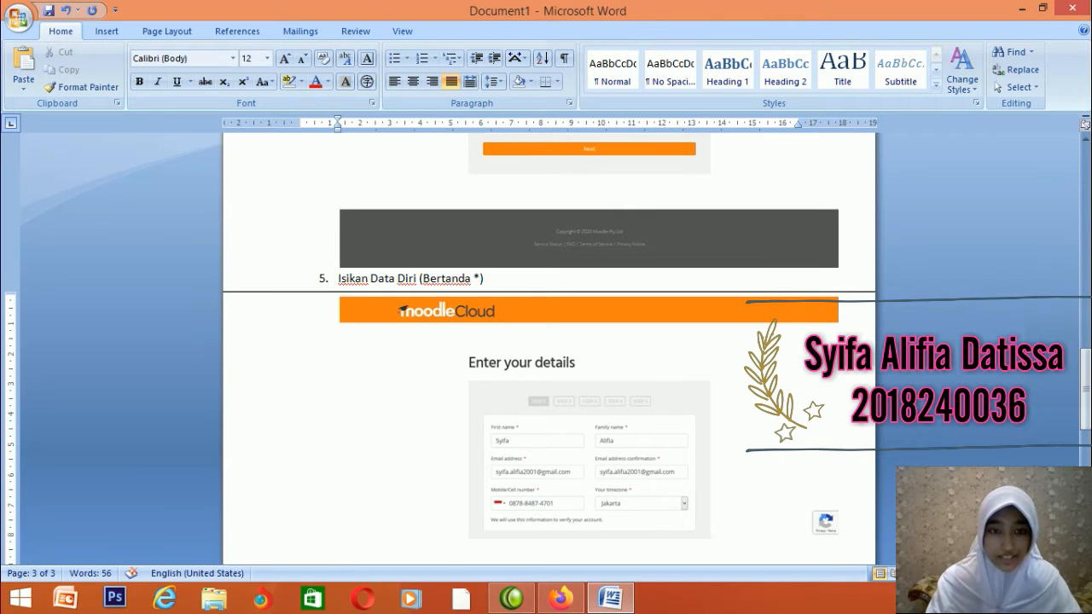
{"action": "type", "text": "6."}
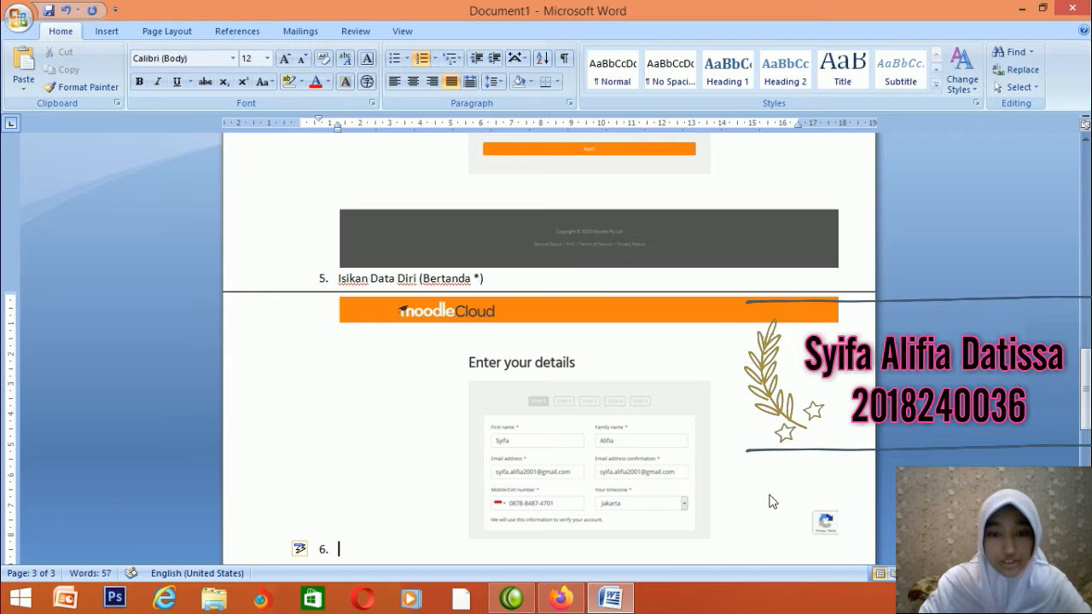
Step: Append 'dan klik Next' to the end of step 5, then move to empty item 6
{"action": "left_click", "coordinate": [560, 599]}
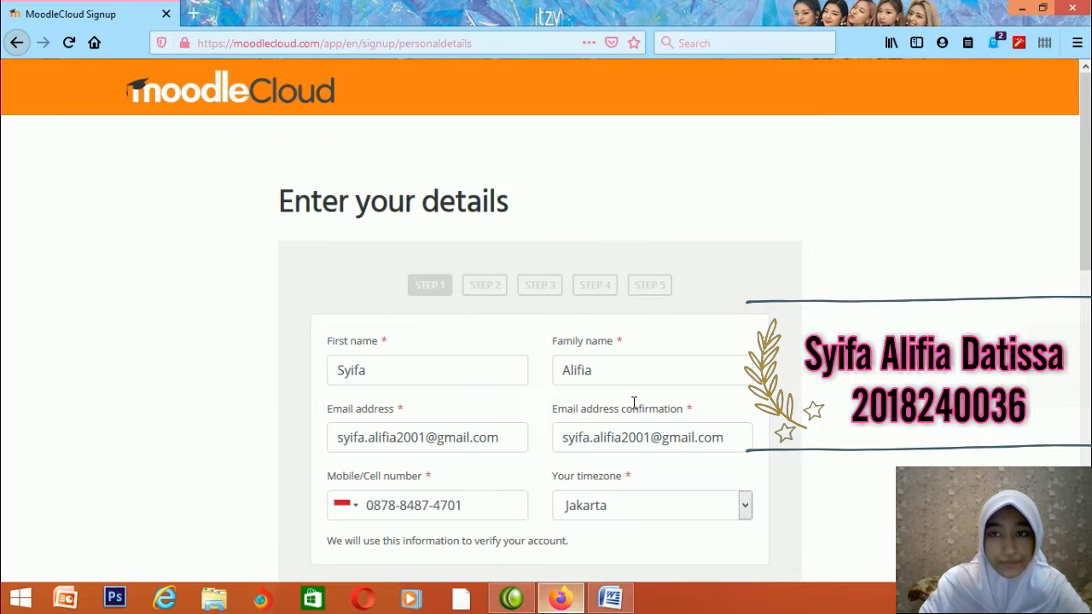
{"action": "scroll", "coordinate": [665, 563], "scroll_direction": "down", "scroll_amount": 6}
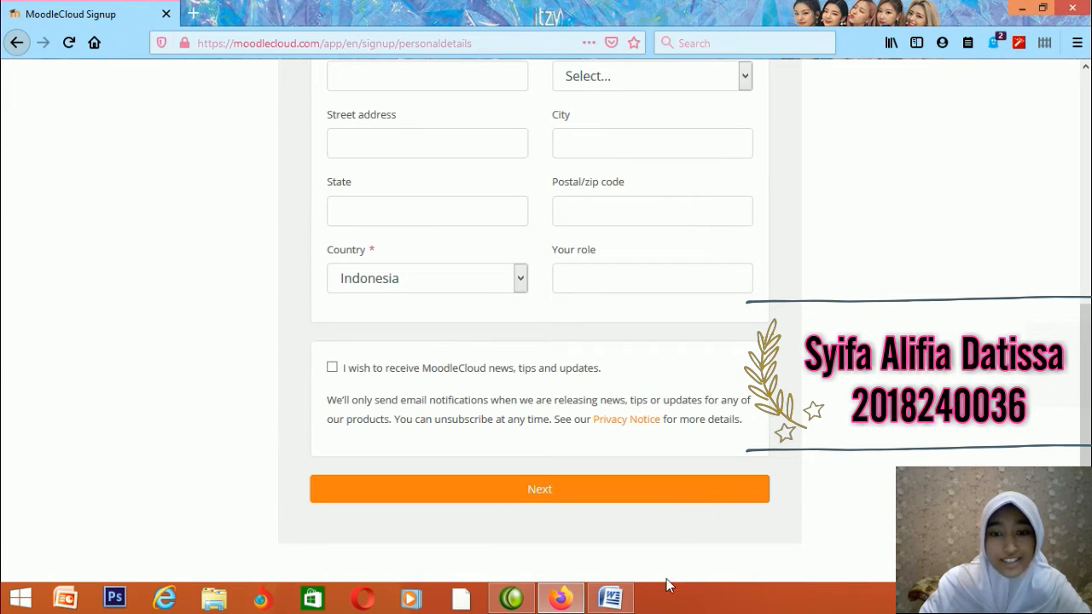
{"action": "left_click", "coordinate": [610, 598]}
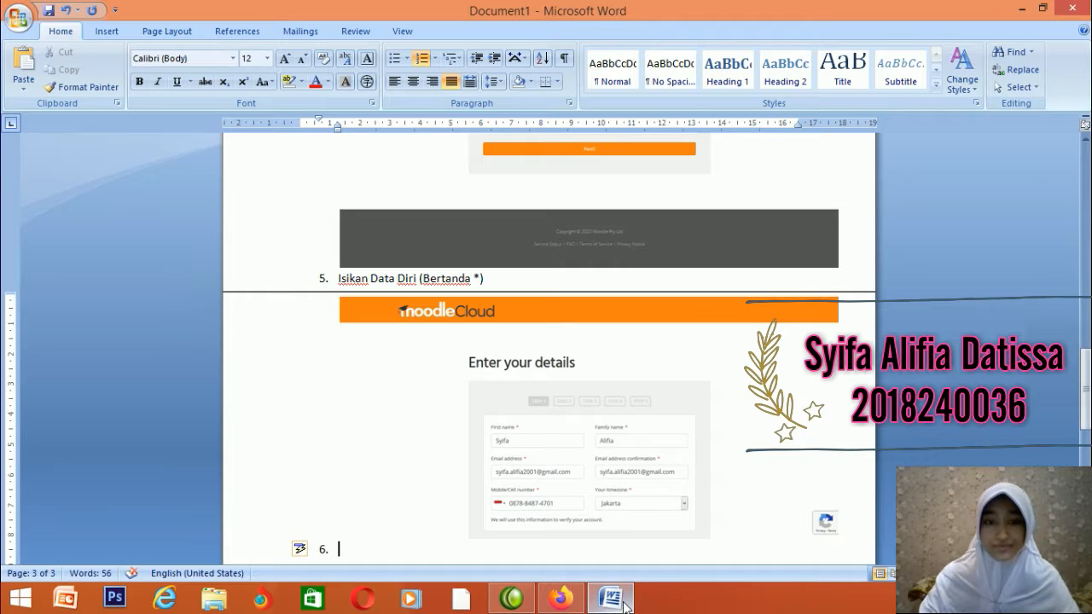
{"action": "left_click", "coordinate": [547, 283]}
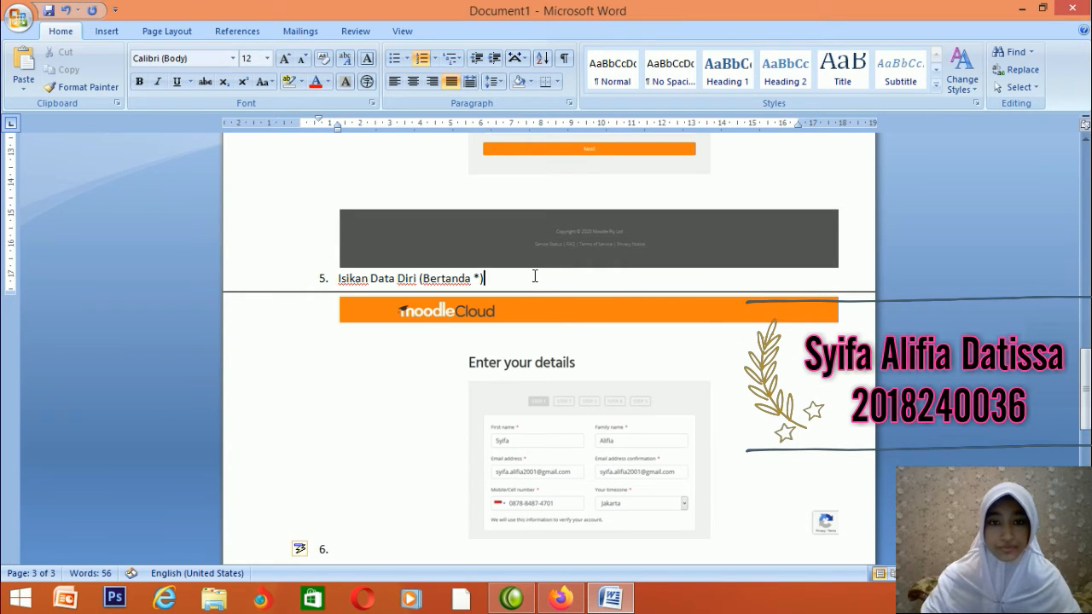
{"action": "type", "text": "dan kl"}
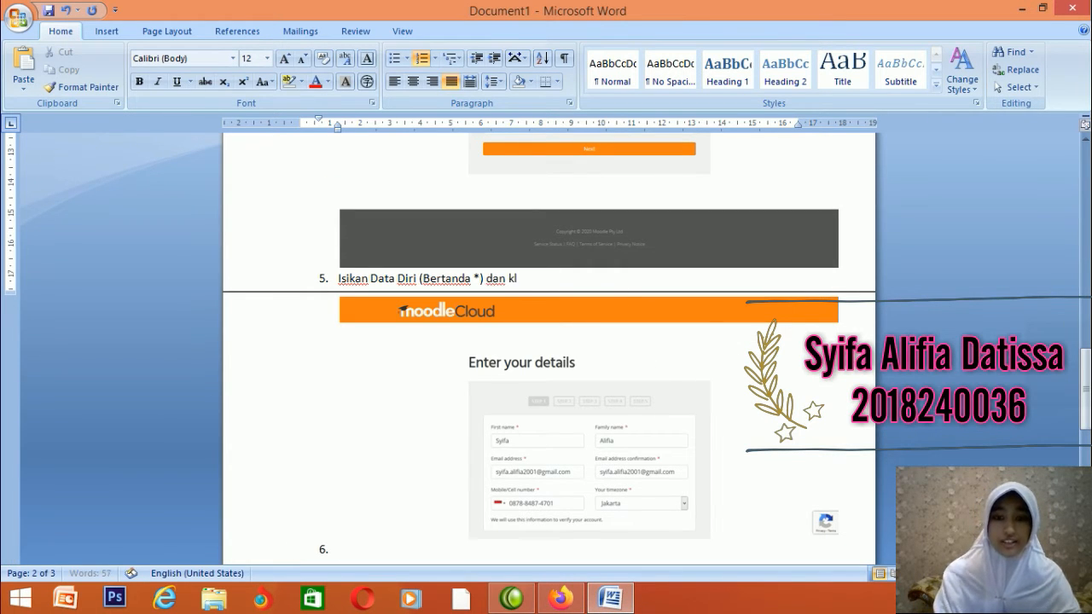
{"action": "type", "text": "ik Next"}
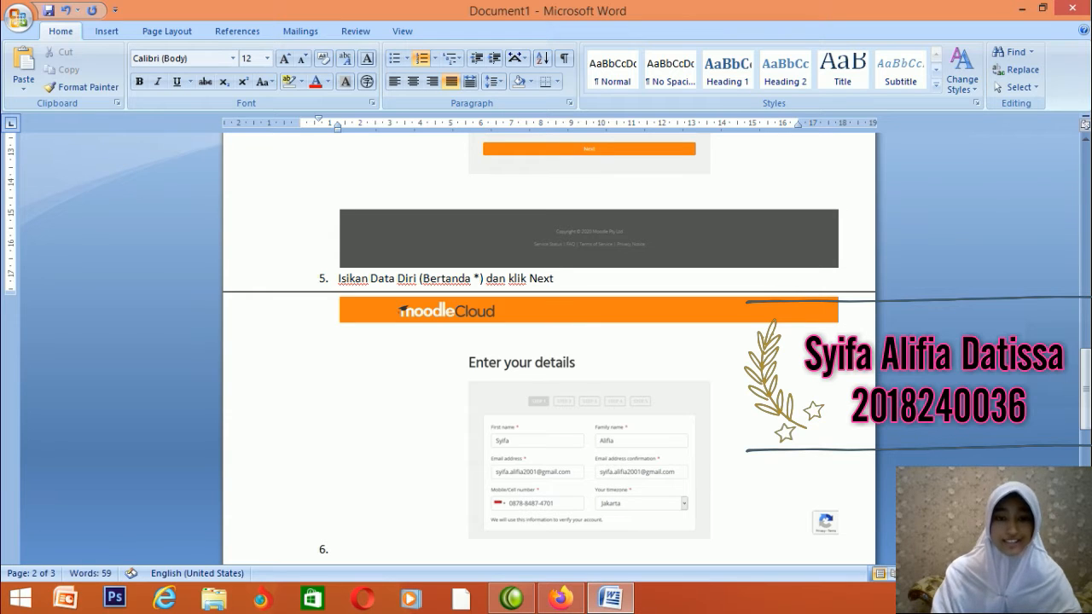
{"action": "left_click", "coordinate": [423, 544]}
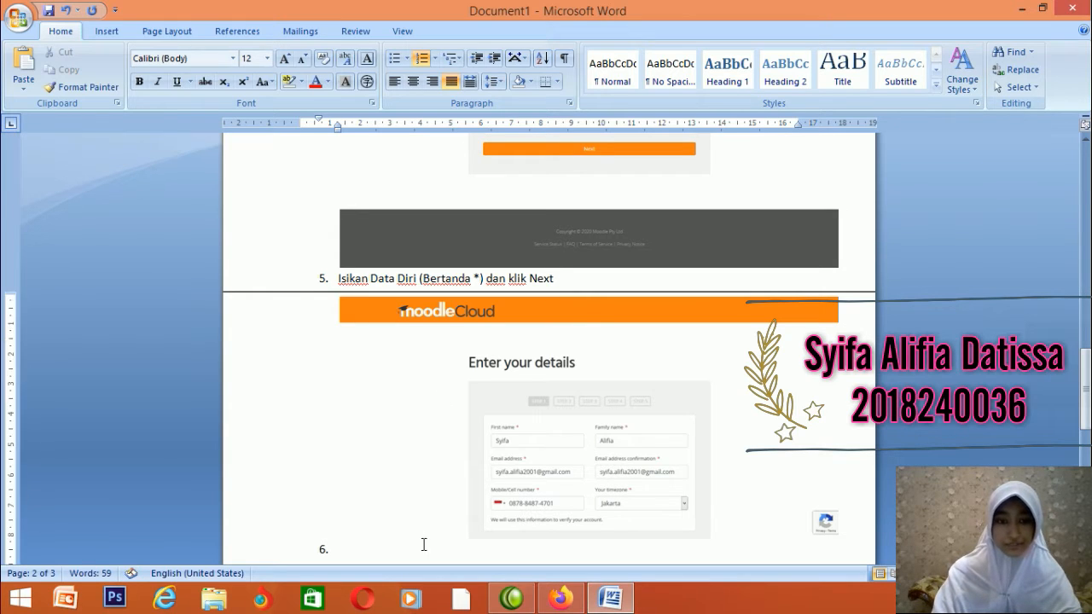
Step: Submit the personal details in MoodleCloud to reach the site setup step
{"action": "left_click", "coordinate": [562, 601]}
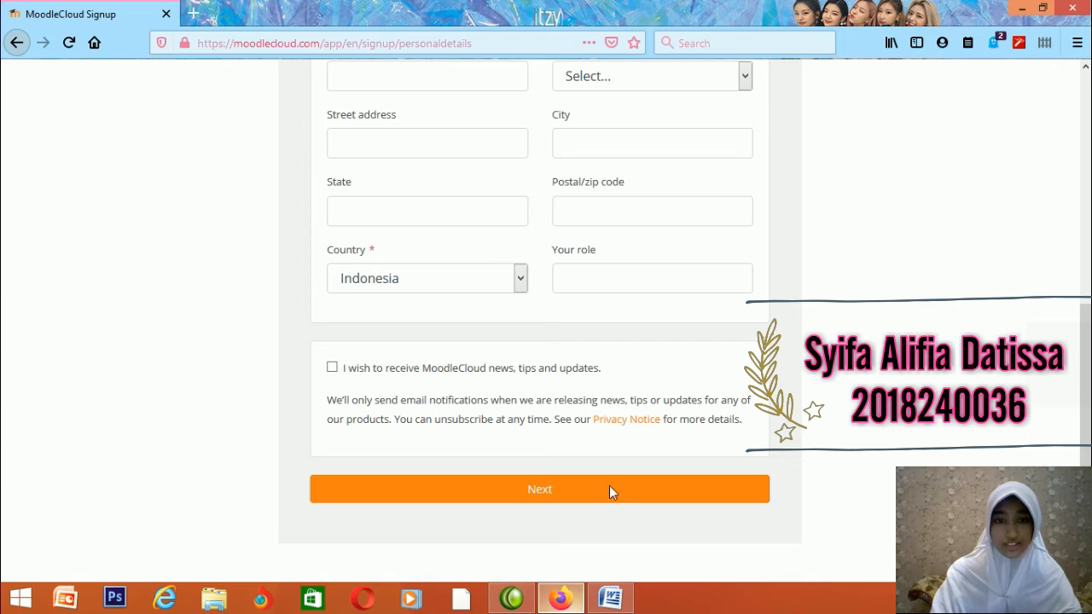
{"action": "left_click", "coordinate": [553, 503]}
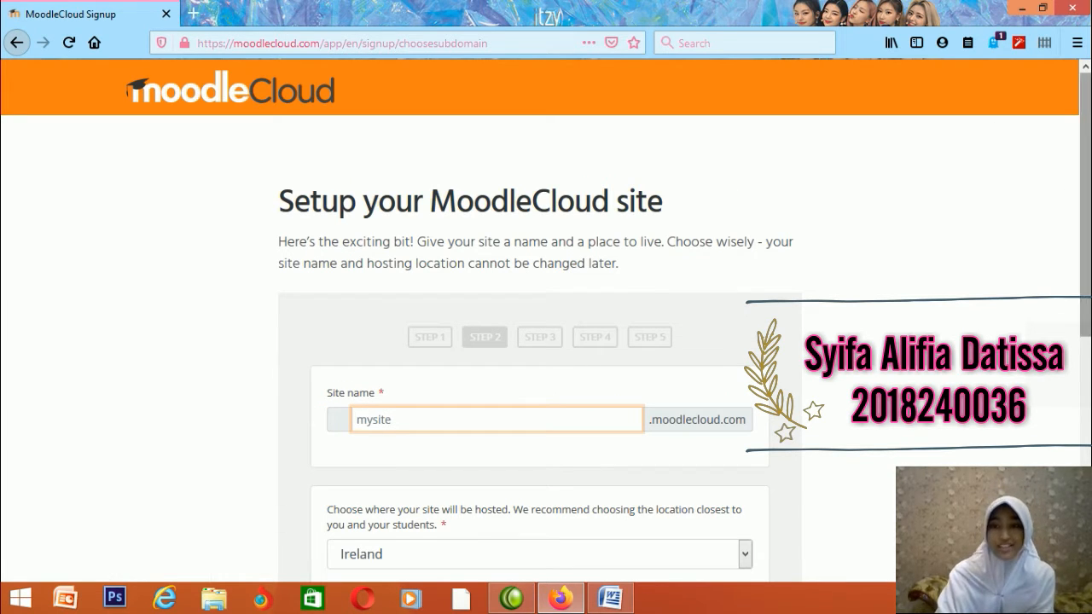
{"action": "mouse_move", "coordinate": [1086, 264]}
{"action": "left_mouse_down"}
{"action": "mouse_move", "coordinate": [1087, 482]}
{"action": "mouse_move", "coordinate": [1087, 265]}
{"action": "left_mouse_up"}
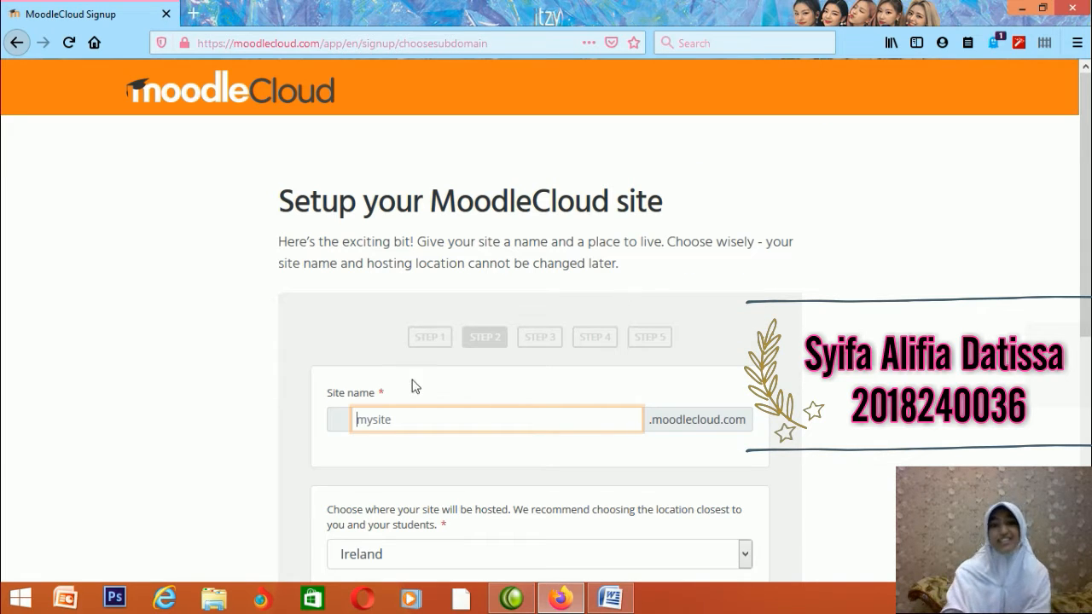
{"action": "left_click_drag", "start_coordinate": [1086, 312], "coordinate": [1086, 485]}
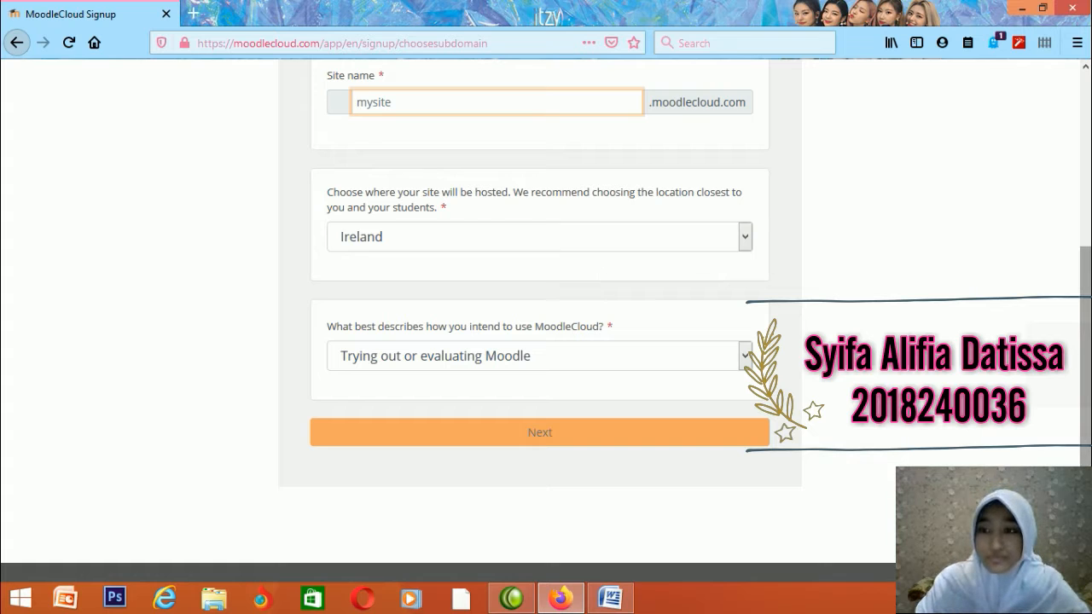
{"action": "left_click_drag", "start_coordinate": [1085, 486], "coordinate": [1086, 311]}
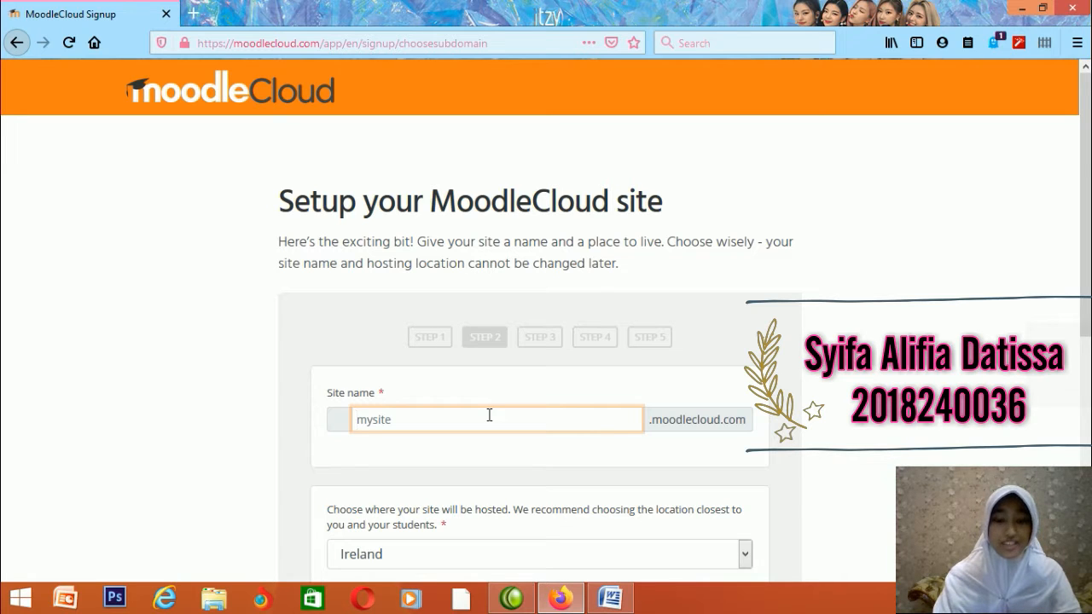
Step: Enter the site name and correct it to 'analisissisteminformasi' until it shows as available
{"action": "type", "text": "analisa"}
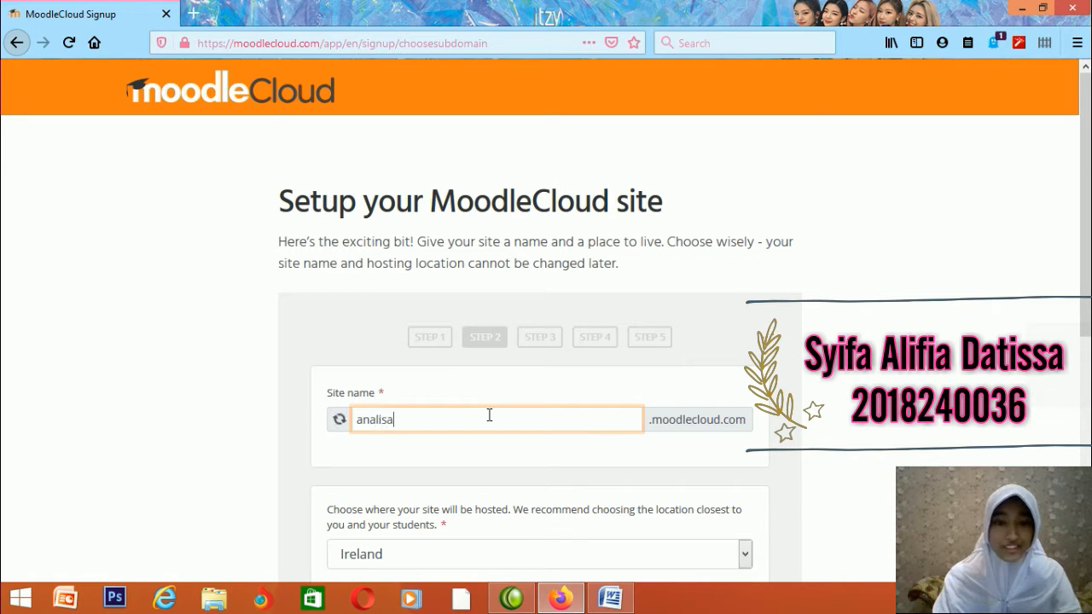
{"action": "type", "text": "sistemi"}
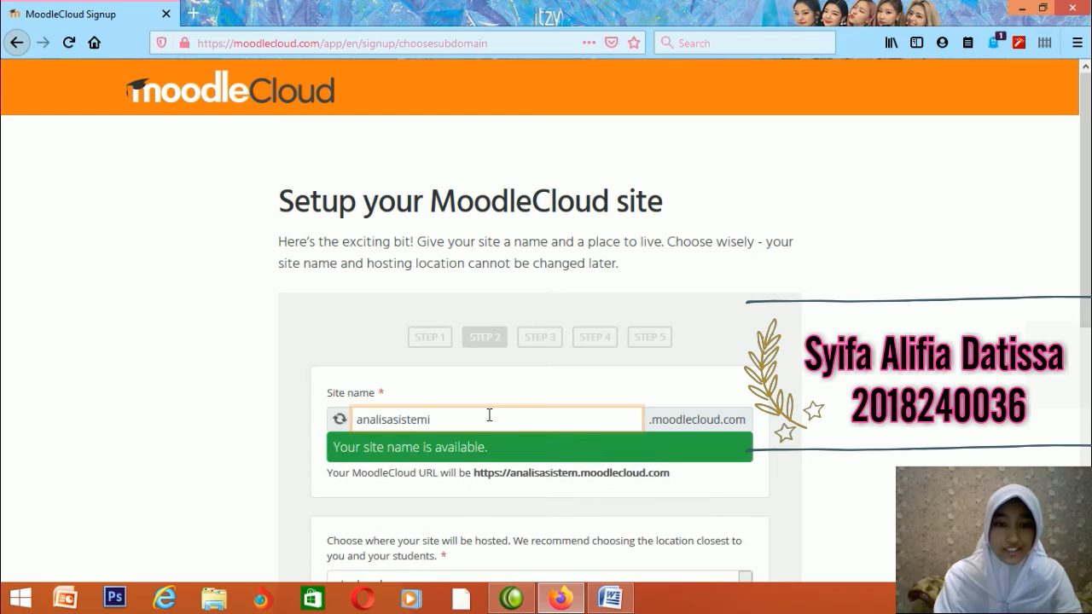
{"action": "type", "text": "nfor"}
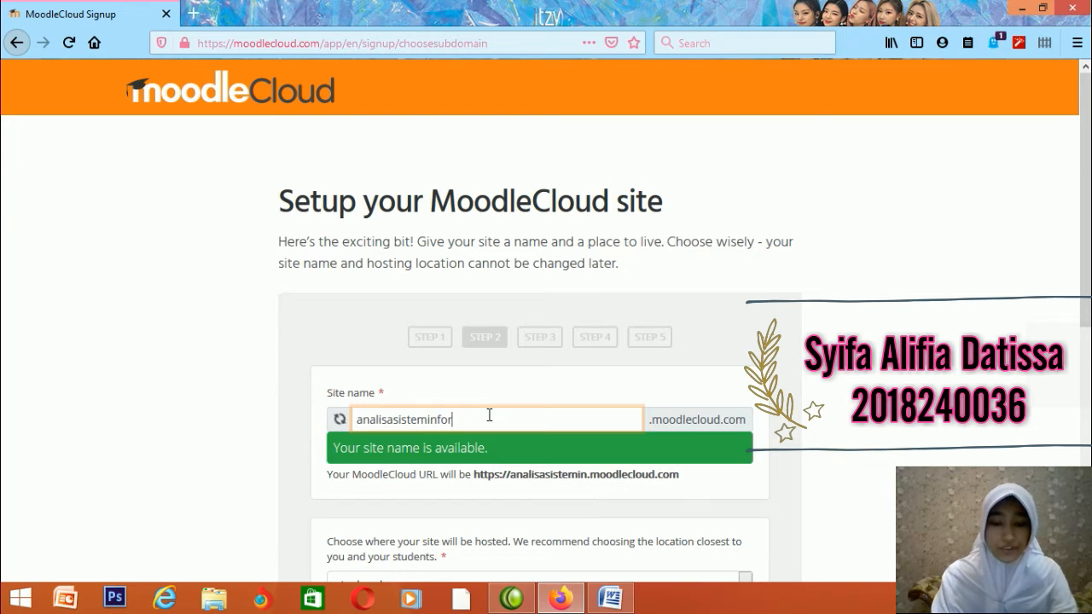
{"action": "type", "text": "masi"}
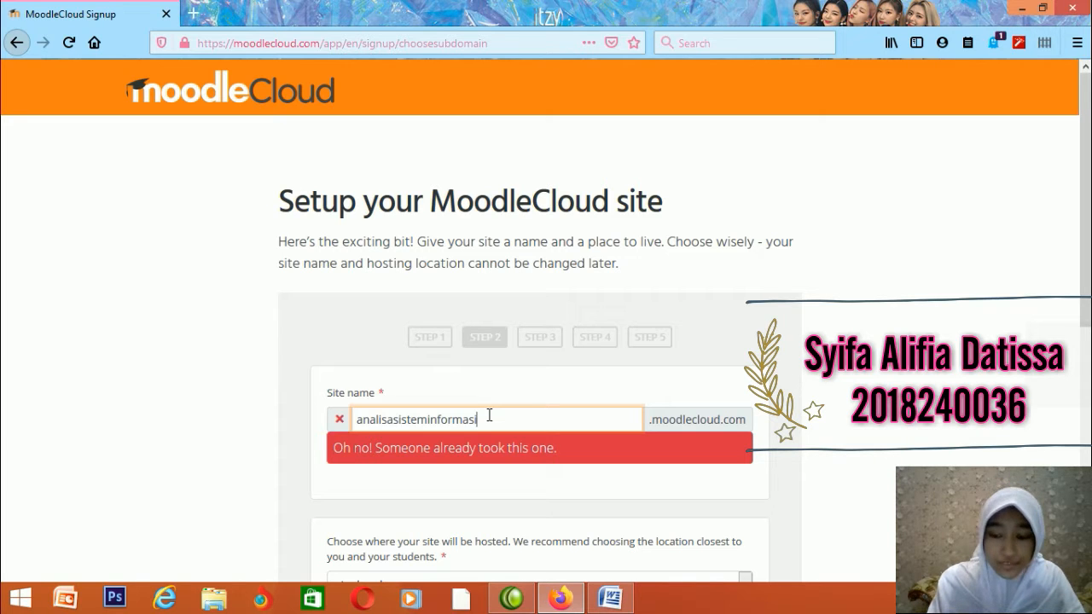
{"action": "key", "text": "Left"}
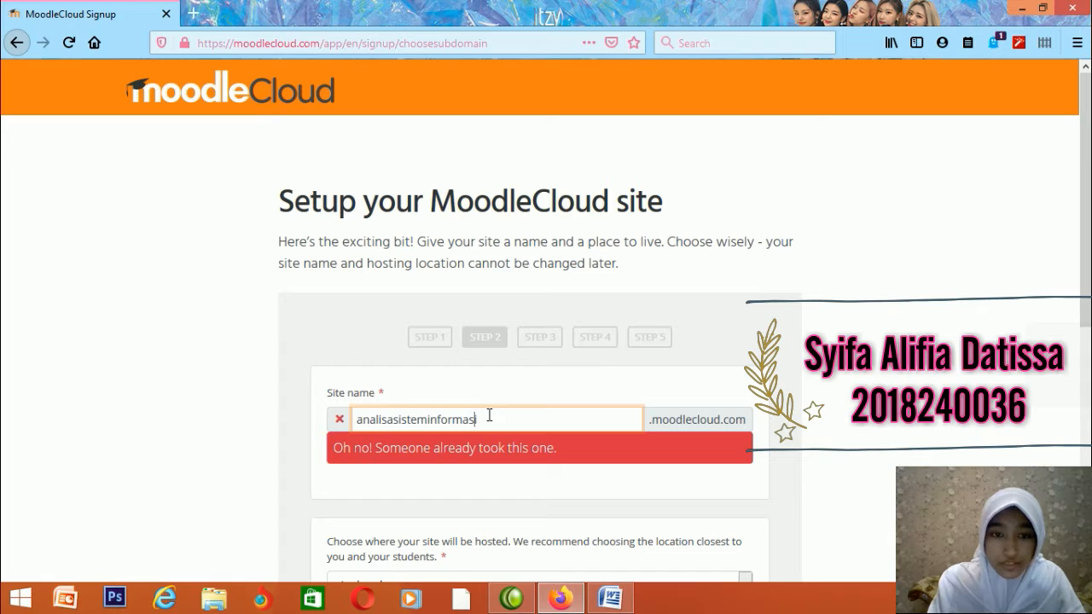
{"action": "key", "text": "Left"}
{"action": "key", "text": "Left"}
{"action": "key", "text": "Left"}
{"action": "key", "text": "Left"}
{"action": "key", "text": "Left"}
{"action": "key", "text": "Left"}
{"action": "key", "text": "Left"}
{"action": "key", "text": "Left"}
{"action": "key", "text": "Left"}
{"action": "key", "text": "Left"}
{"action": "key", "text": "Left"}
{"action": "key", "text": "Left"}
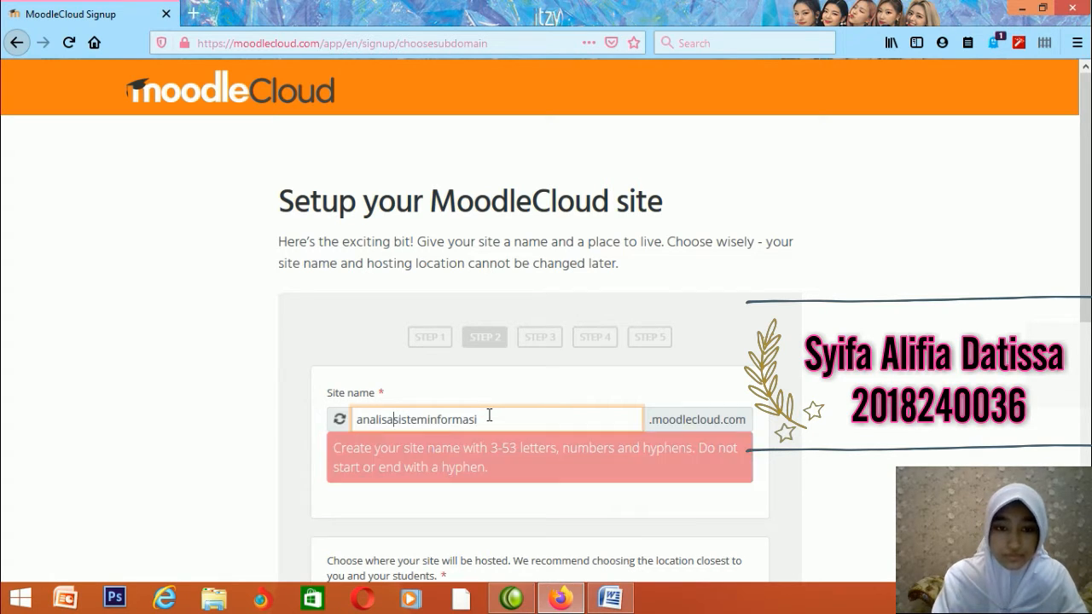
{"action": "key", "text": "BackSpace"}
{"action": "key", "text": "BackSpace"}
{"action": "type", "text": "is"}
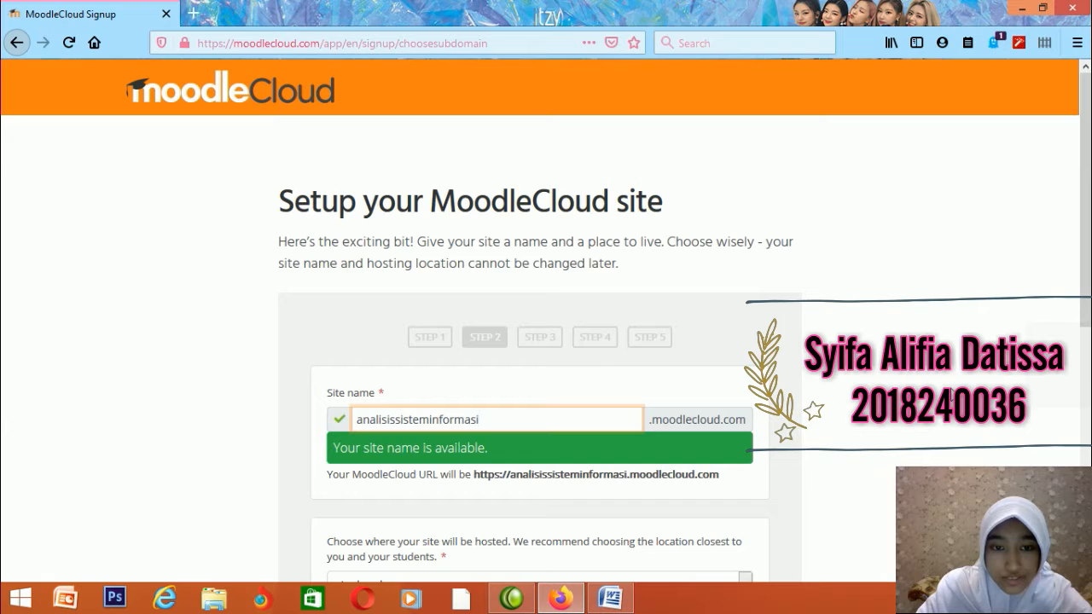
Step: Choose United States as the hosting location and Other reason as the intended use
{"action": "scroll", "coordinate": [952, 392], "scroll_direction": "down", "scroll_amount": 4}
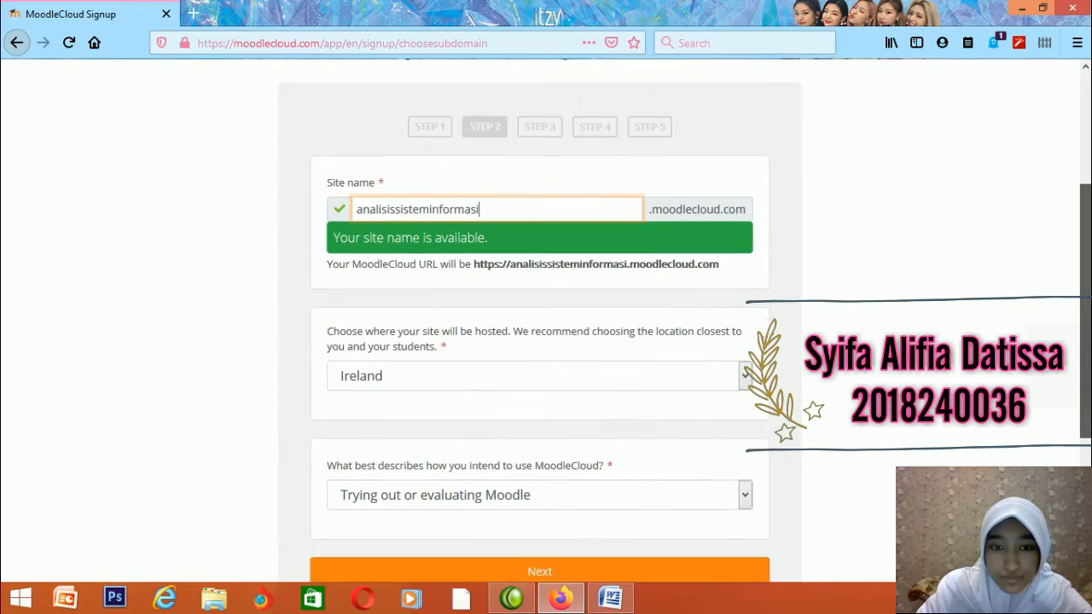
{"action": "left_click", "coordinate": [450, 264]}
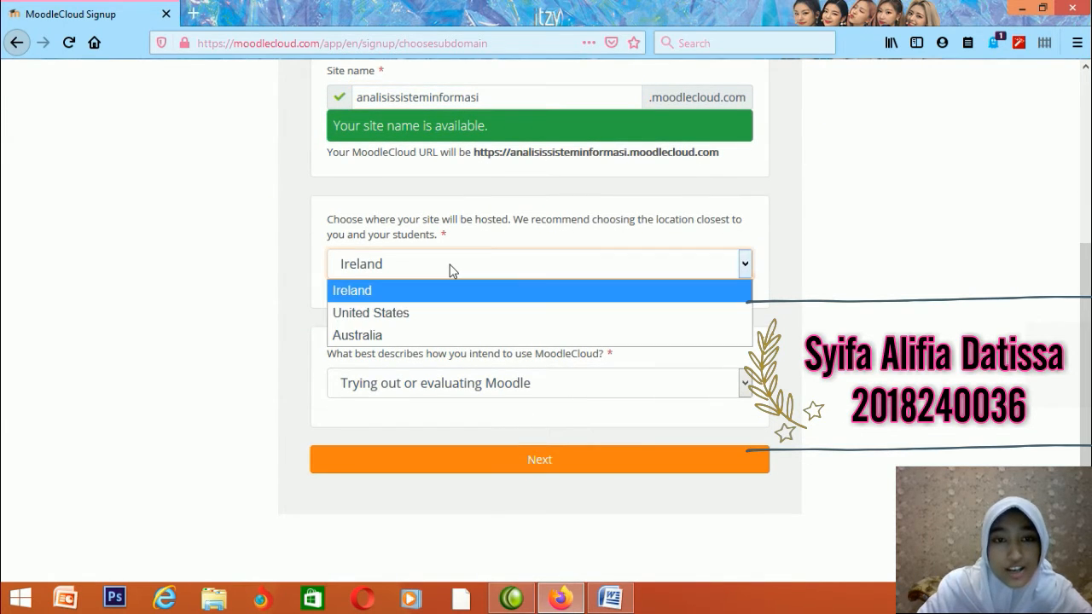
{"action": "left_click", "coordinate": [381, 322]}
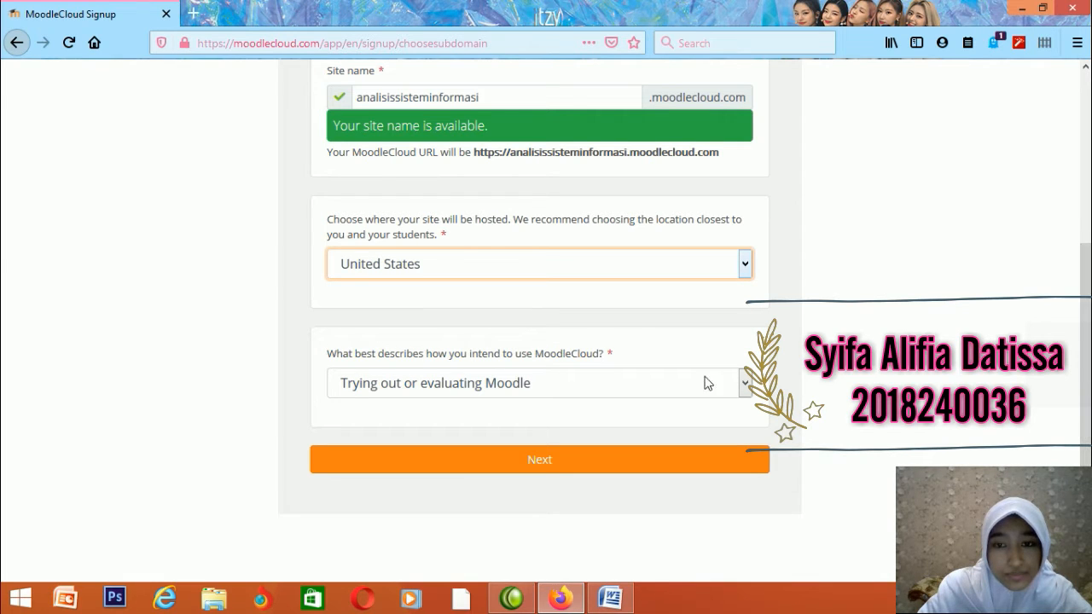
{"action": "left_click", "coordinate": [561, 393]}
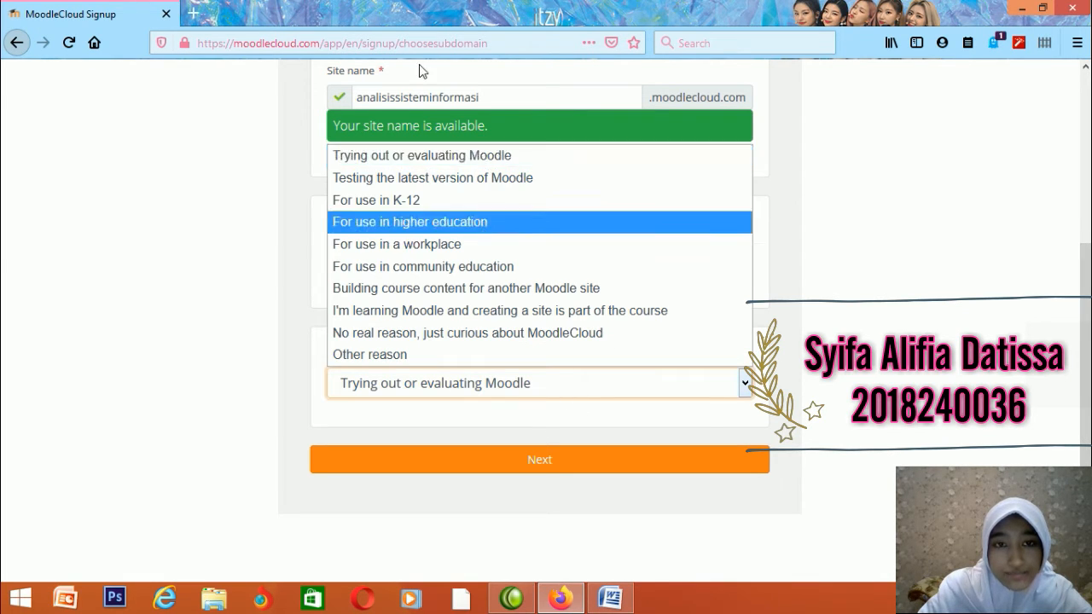
{"action": "left_click", "coordinate": [392, 356]}
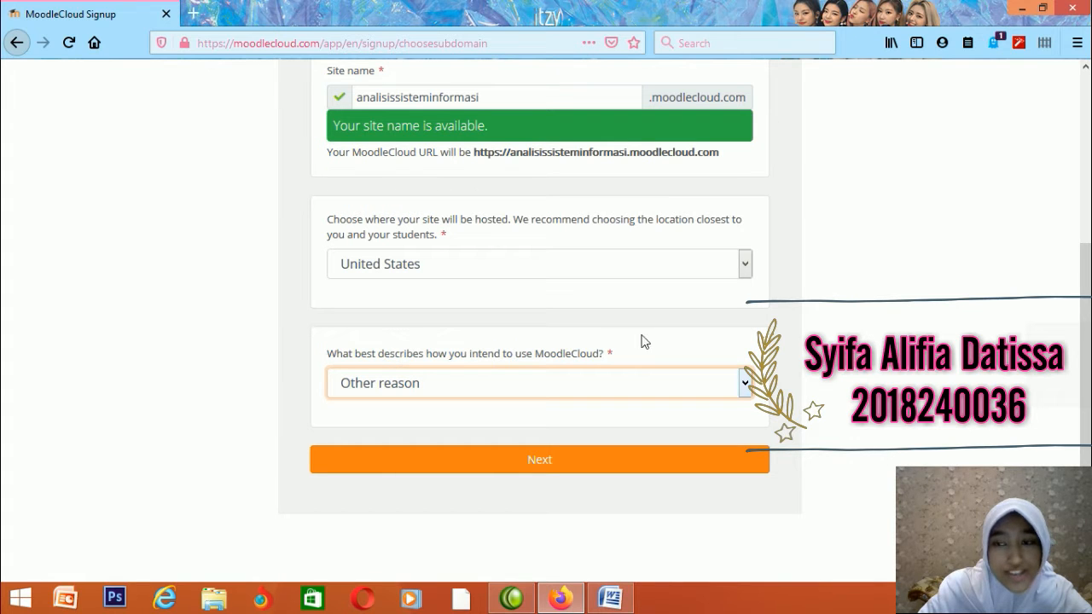
{"action": "scroll", "coordinate": [540, 319], "scroll_direction": "up", "scroll_amount": 3}
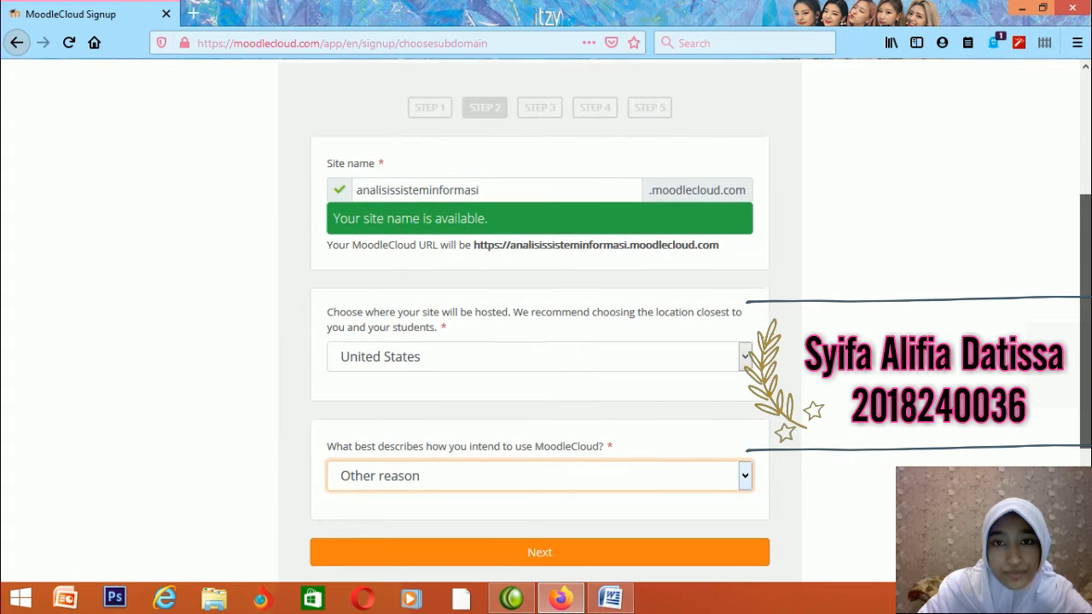
{"action": "left_click_drag", "start_coordinate": [1085, 311], "coordinate": [1085, 317]}
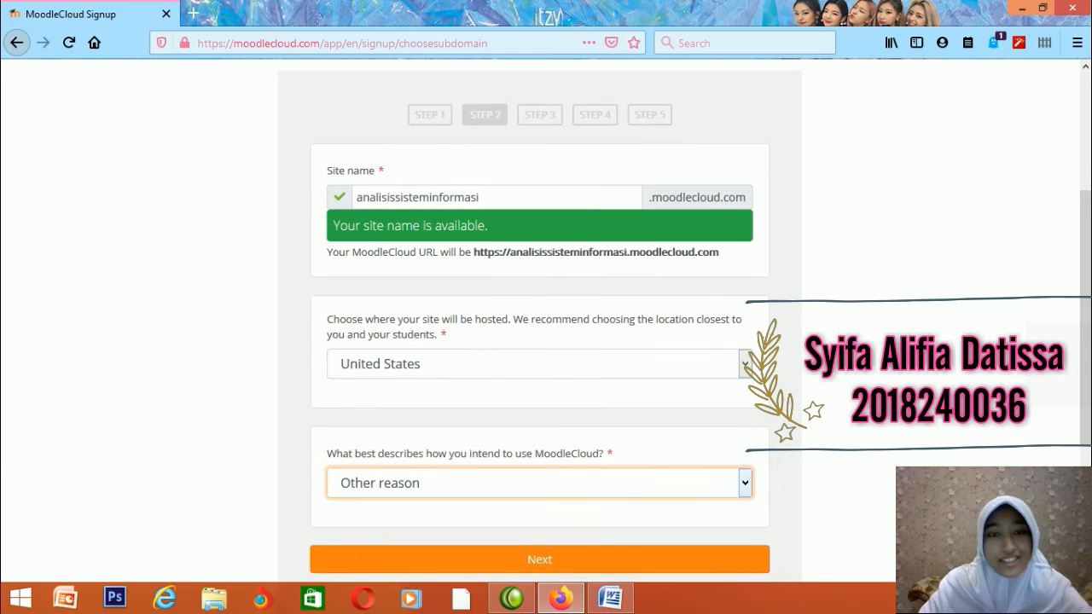
{"action": "left_click", "coordinate": [587, 44]}
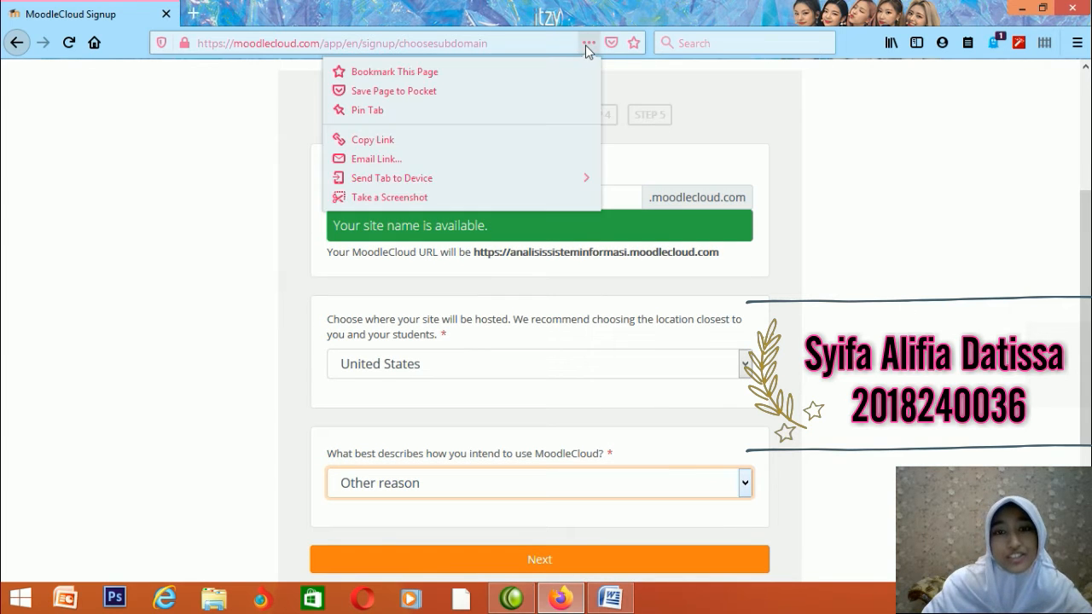
Step: Copy a screenshot of the visible site setup form and start step 6's text in Word
{"action": "left_click", "coordinate": [512, 199]}
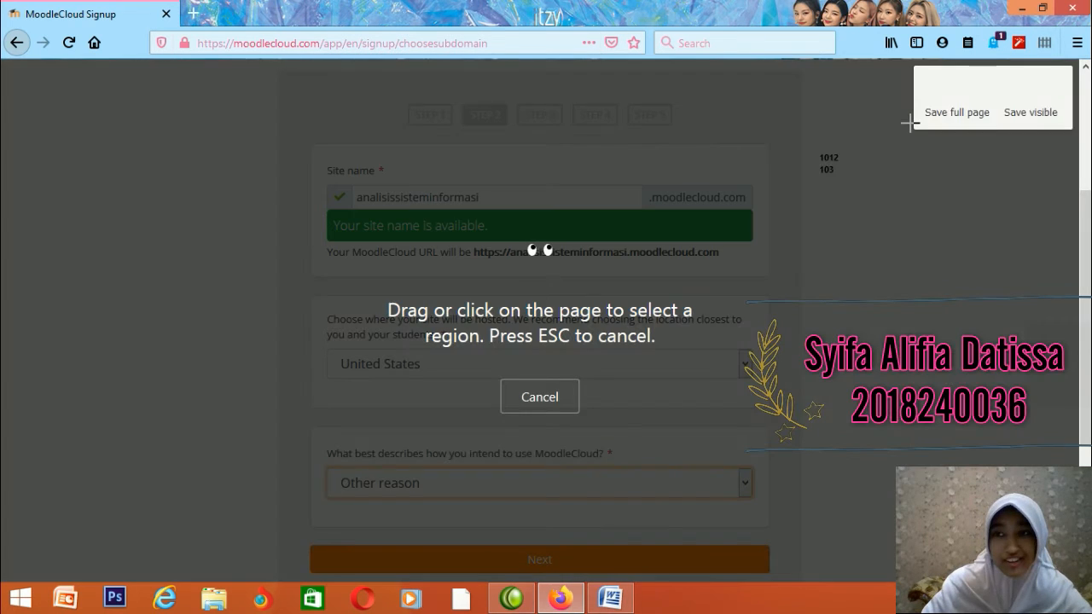
{"action": "left_click", "coordinate": [1024, 97]}
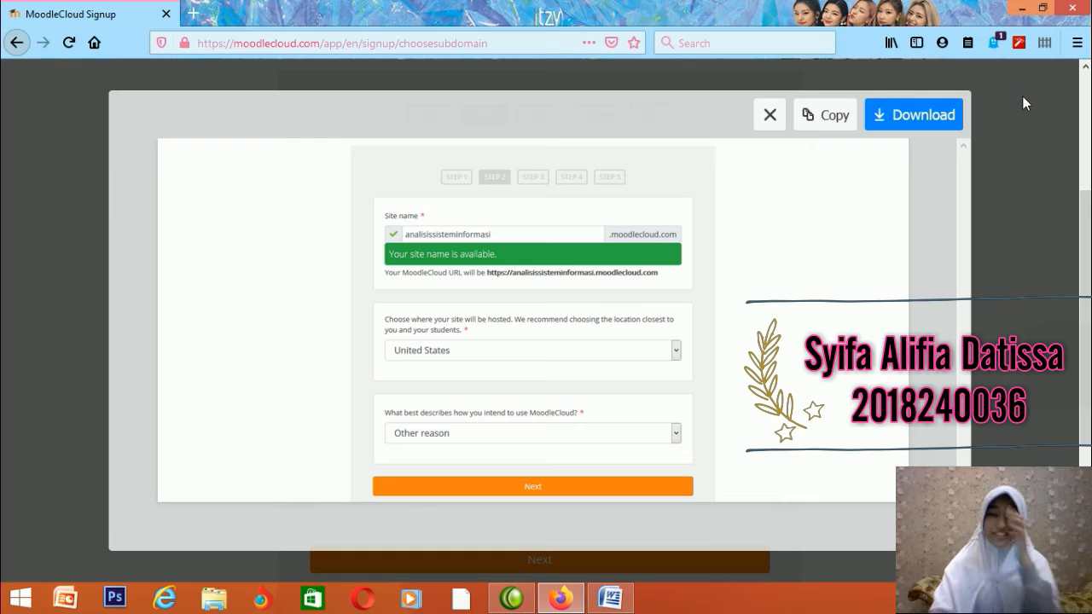
{"action": "left_click", "coordinate": [829, 119]}
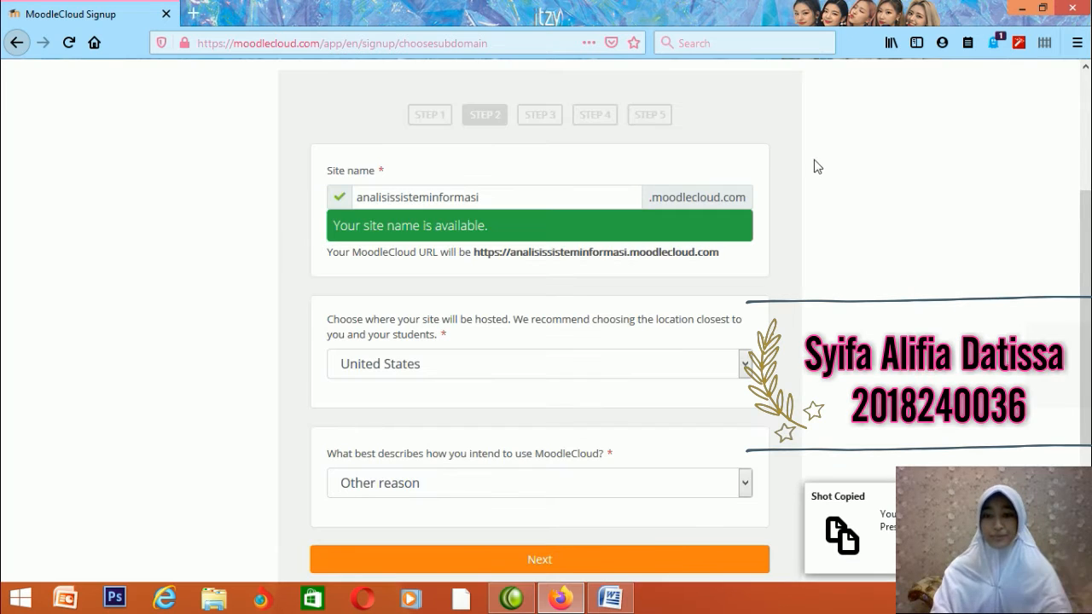
{"action": "left_click", "coordinate": [610, 597]}
{"action": "type", "text": "Isika"}
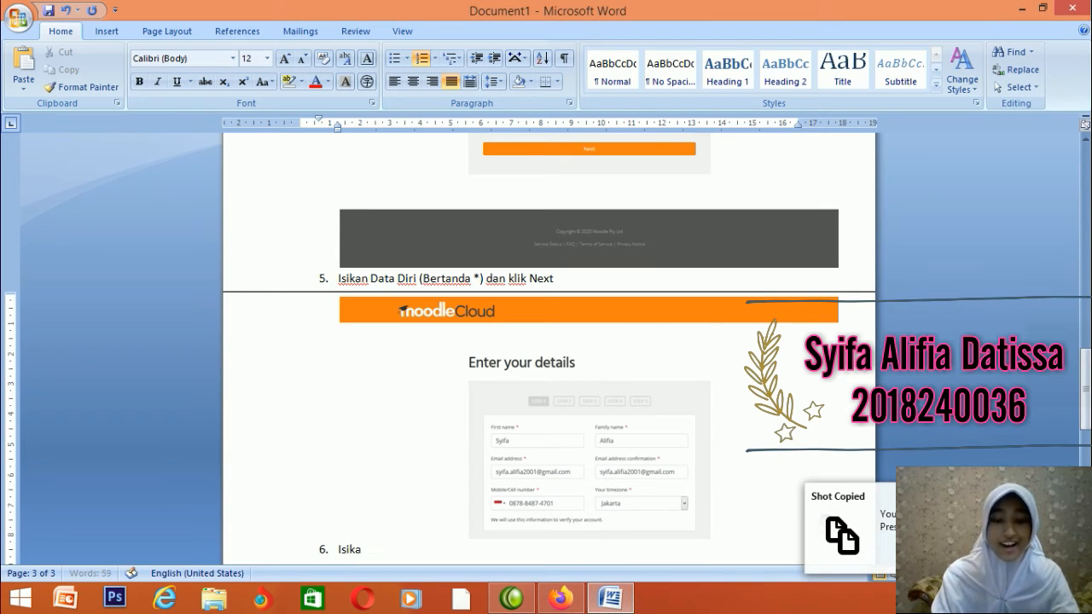
{"action": "type", "text": "n Nama Situs"}
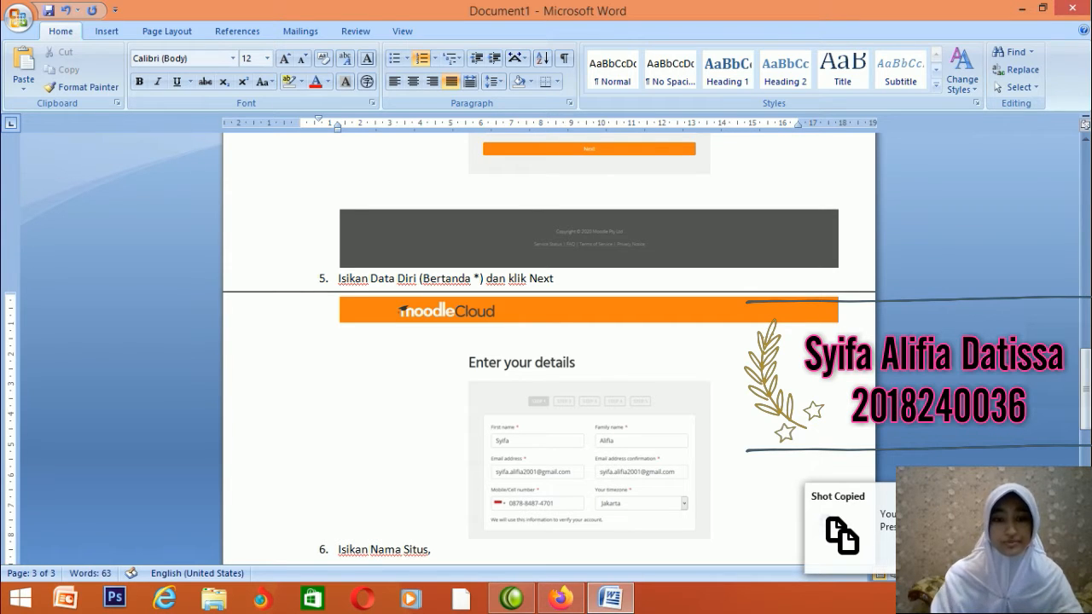
{"action": "type", "text": ","}
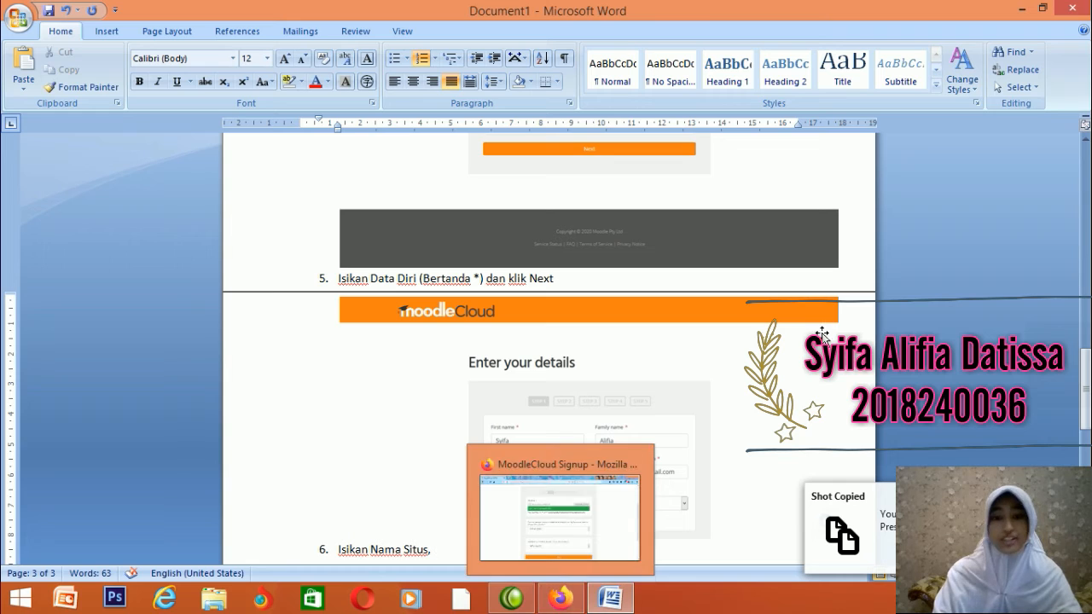
{"action": "type", "text": " Lokasi"}
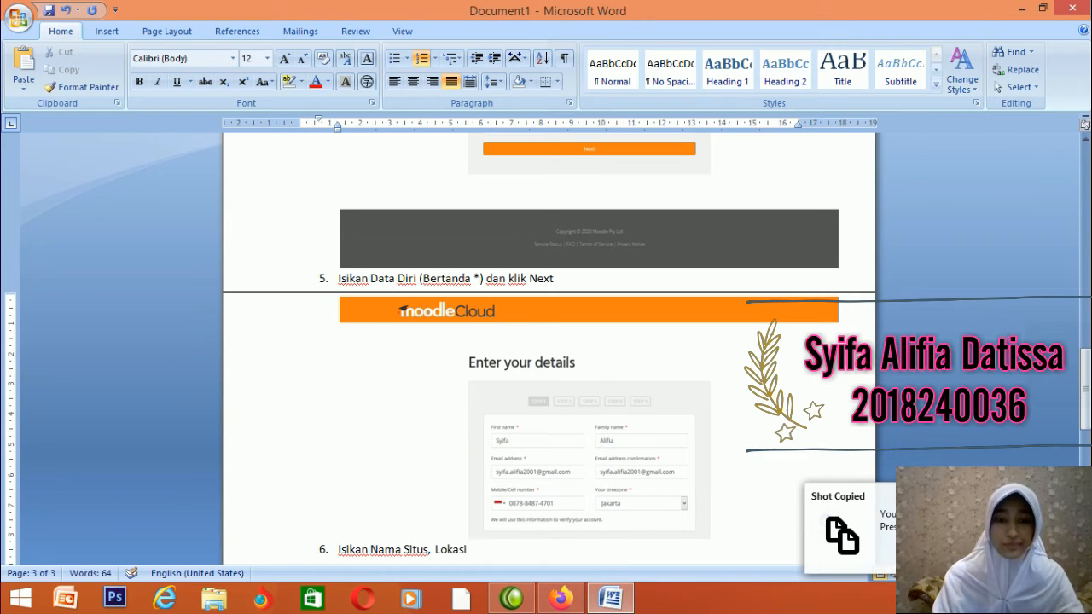
{"action": "type", "text": ", dan"}
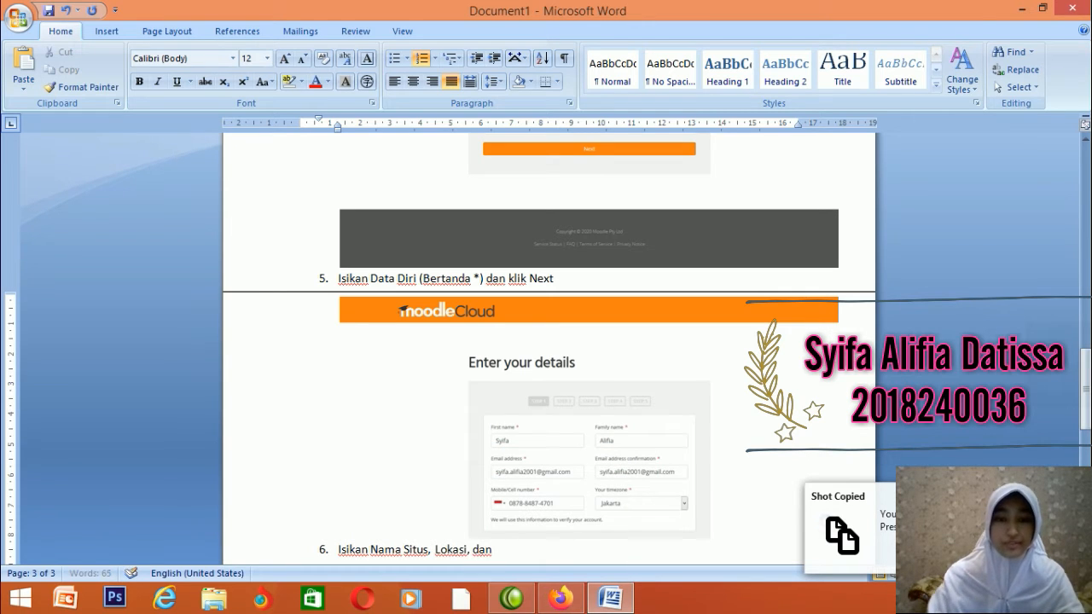
Step: Finish step 6 so it reads 'Isikan Nama Situs, Lokasi, dan klik Next'
{"action": "mouse_move", "coordinate": [561, 592]}
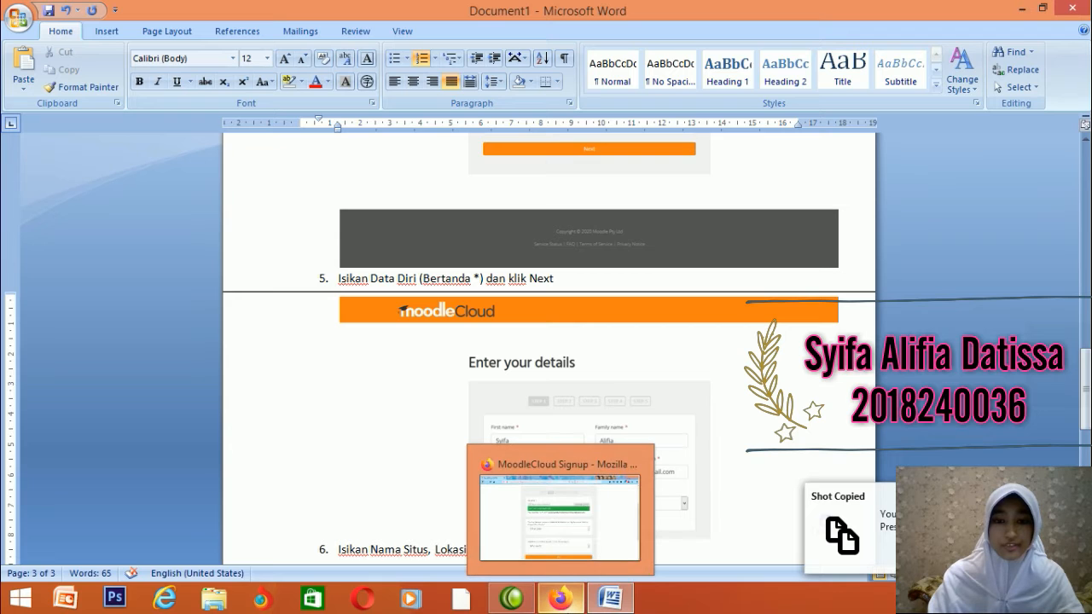
{"action": "left_click", "coordinate": [613, 513]}
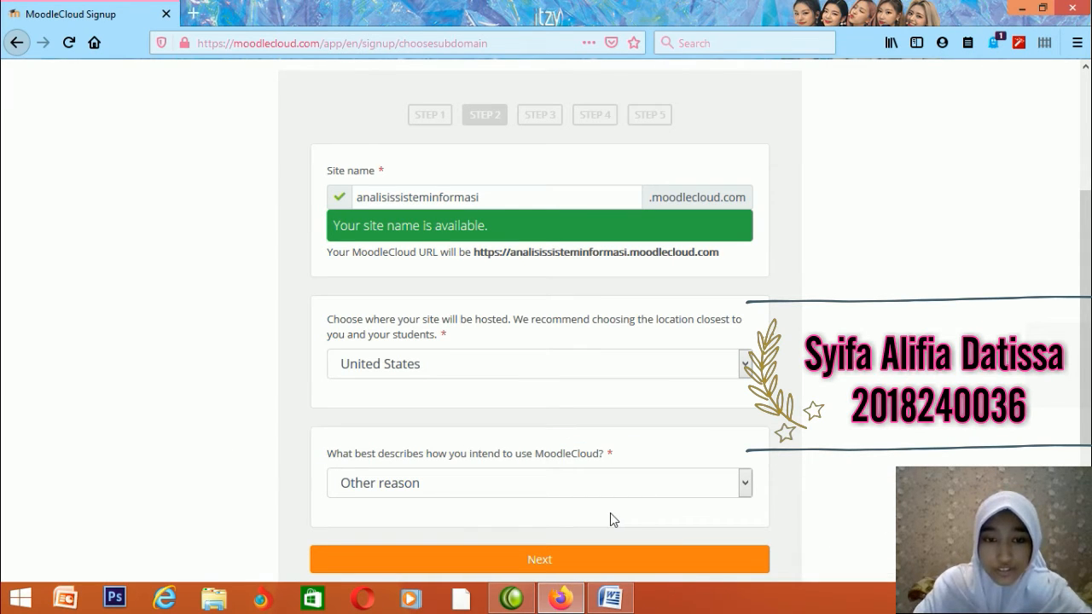
{"action": "left_click", "coordinate": [616, 602]}
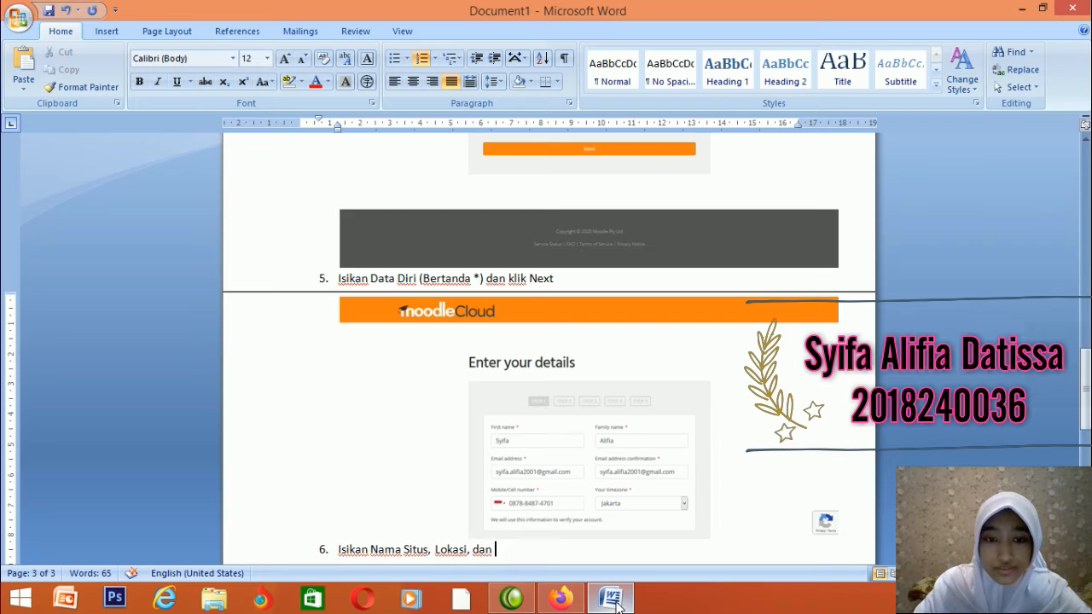
{"action": "key", "text": "BackSpace"}
{"action": "key", "text": "BackSpace"}
{"action": "key", "text": "BackSpace"}
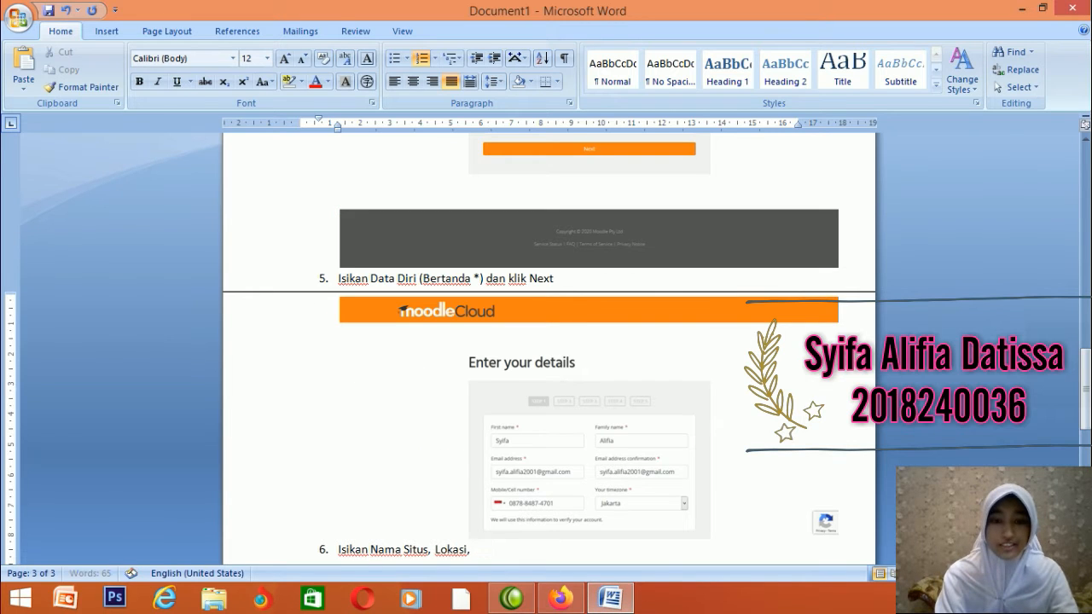
{"action": "type", "text": "dan"}
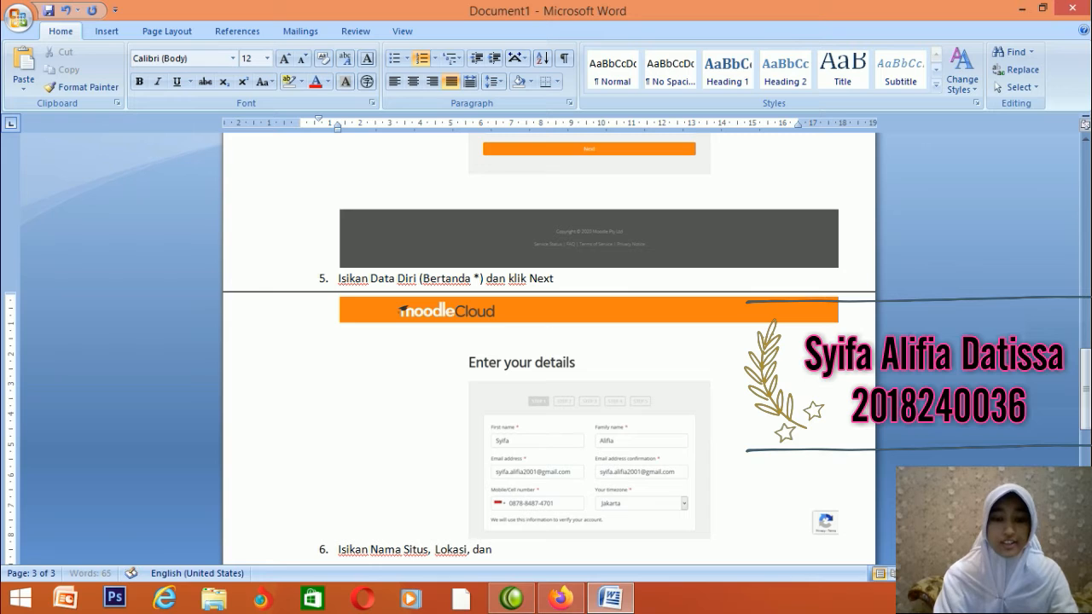
{"action": "type", "text": " klik Next"}
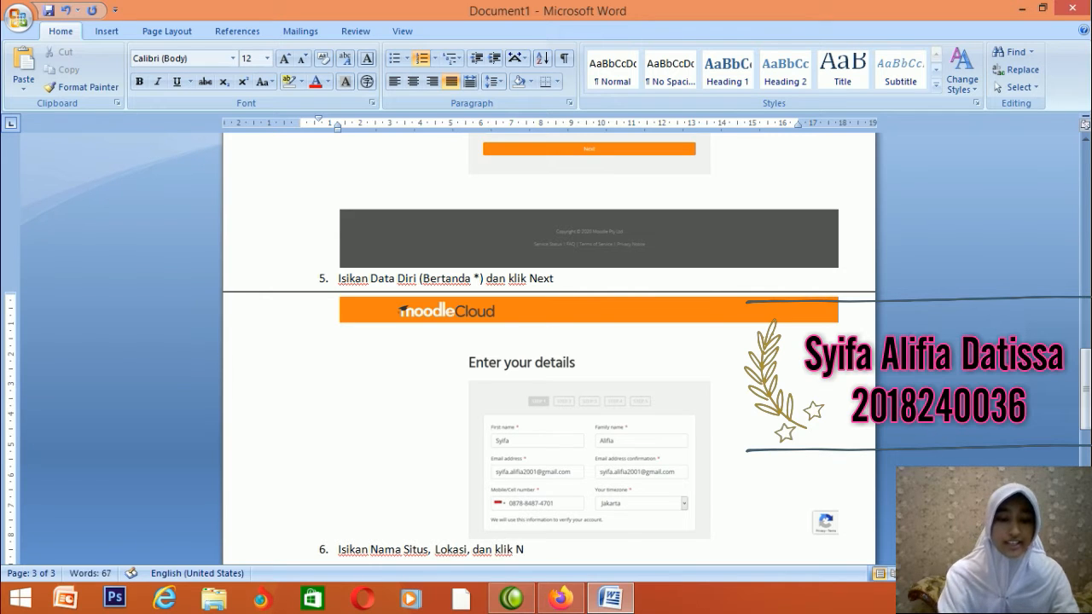
{"action": "key", "text": "BackSpace"}
{"action": "key", "text": "BackSpace"}
{"action": "key", "text": "BackSpace"}
{"action": "type", "text": "ext"}
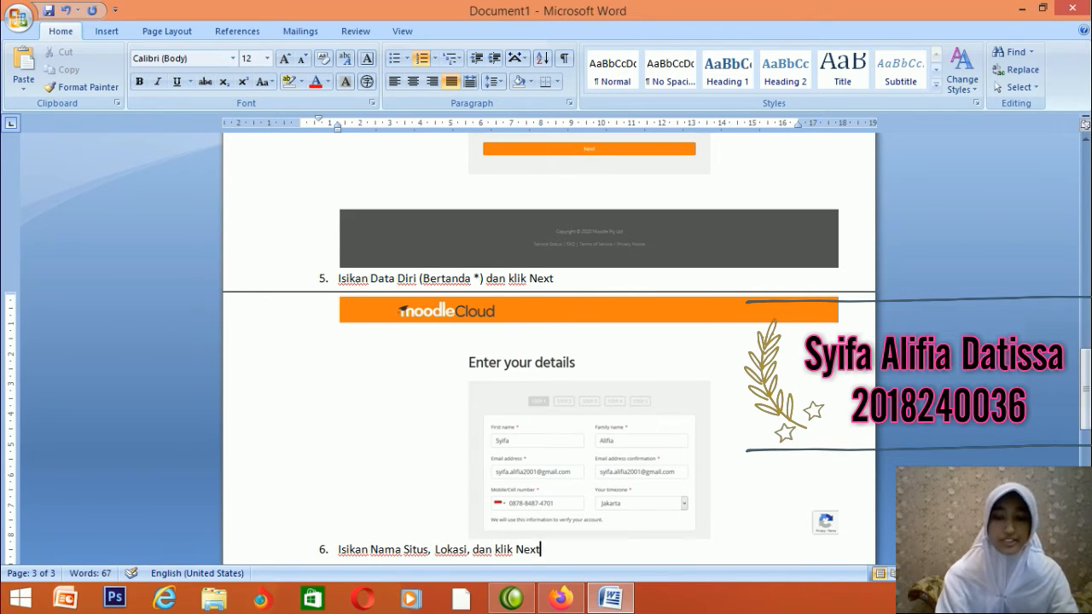
Step: Paste the site setup screenshot under step 6 and begin step '7.' below it
{"action": "key", "text": "Return"}
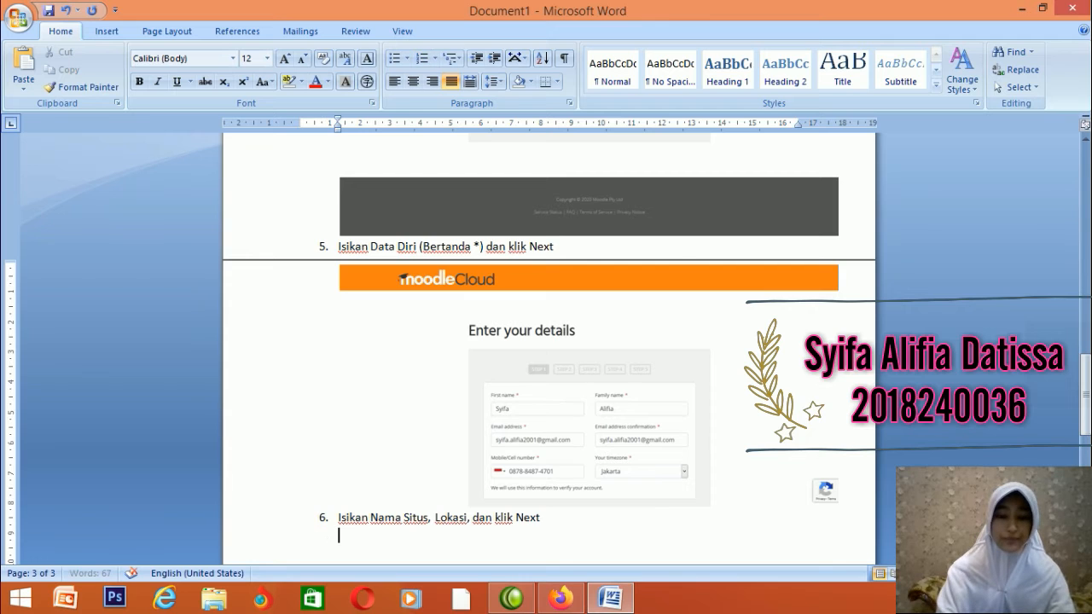
{"action": "key", "text": "ctrl+v"}
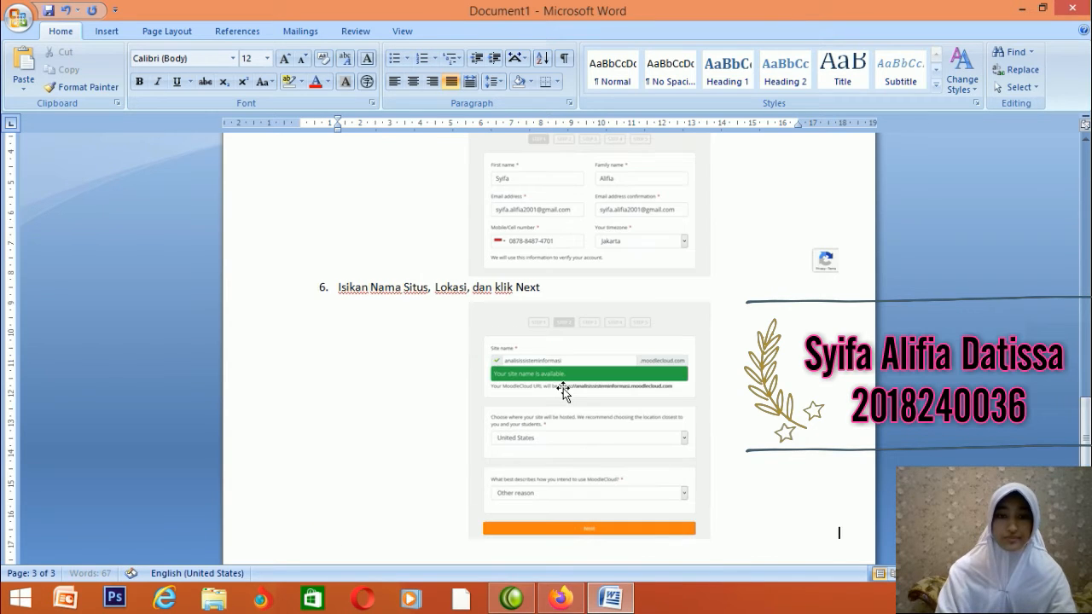
{"action": "key", "text": "Return"}
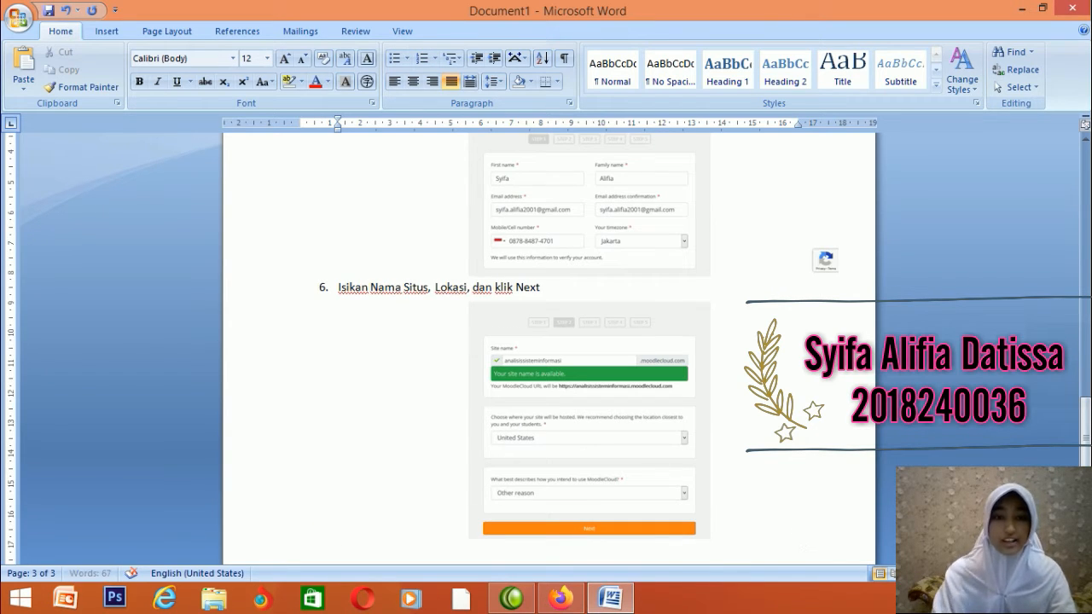
{"action": "type", "text": "7."}
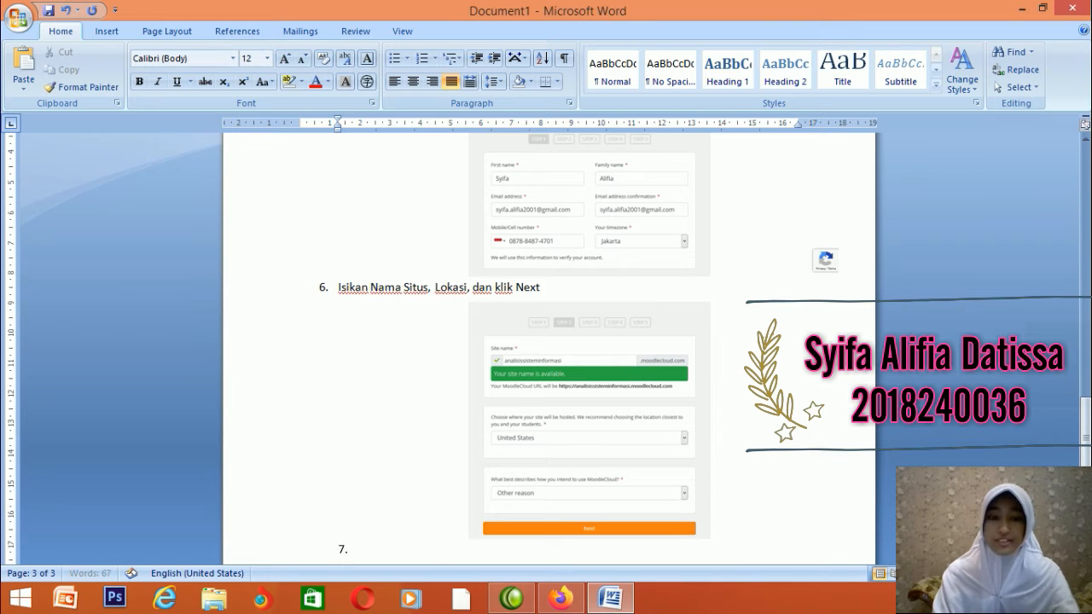
{"action": "left_click", "coordinate": [577, 601]}
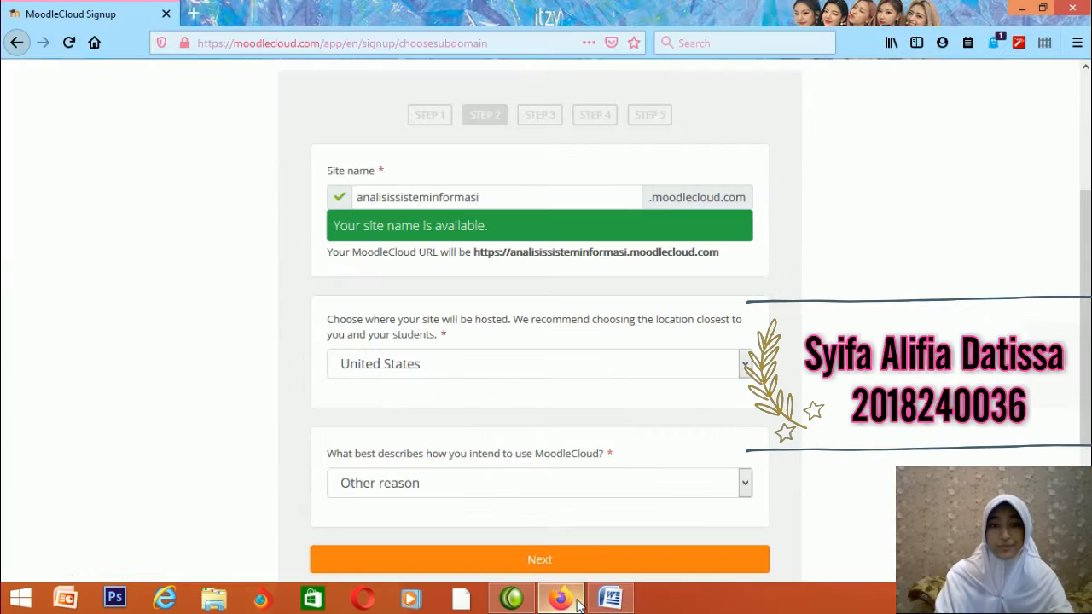
Step: Keep Other reason as the intended use and submit the site details
{"action": "left_click", "coordinate": [497, 486]}
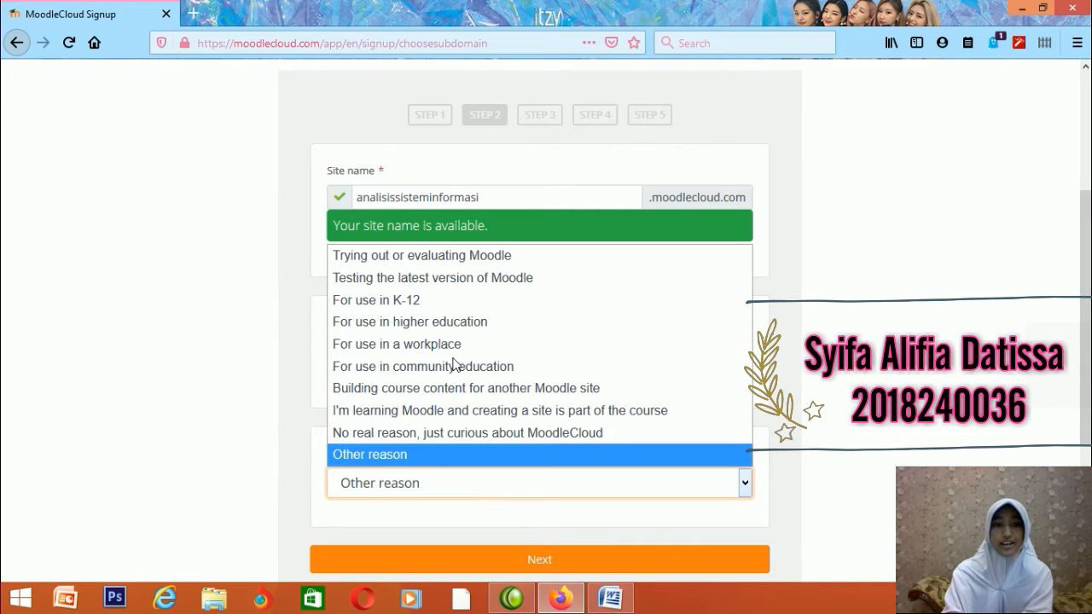
{"action": "left_click", "coordinate": [408, 483]}
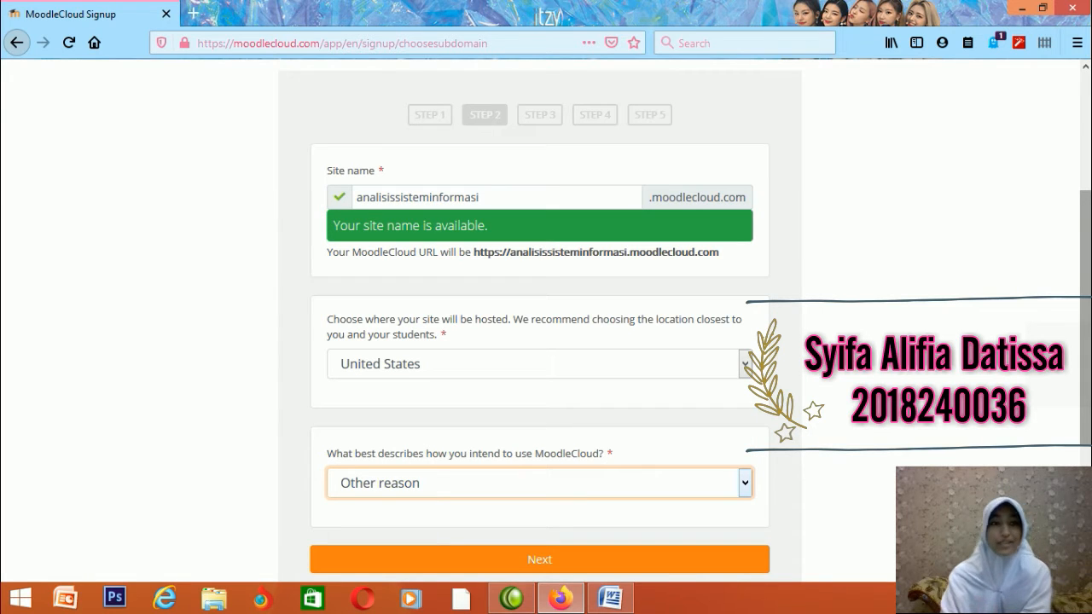
{"action": "scroll", "coordinate": [539, 341], "scroll_direction": "down", "scroll_amount": 3}
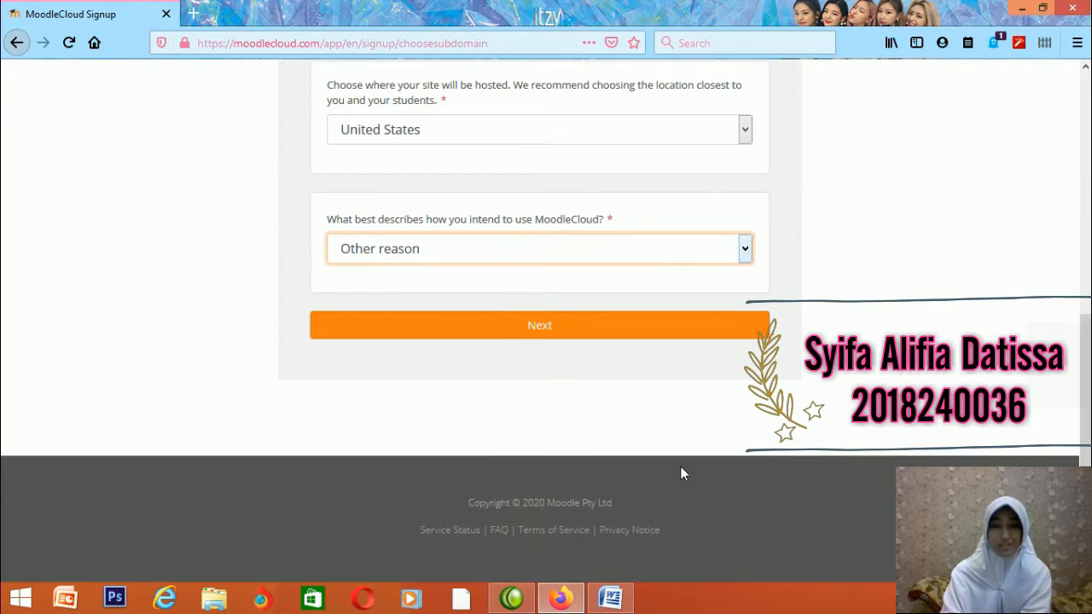
{"action": "left_click", "coordinate": [532, 326]}
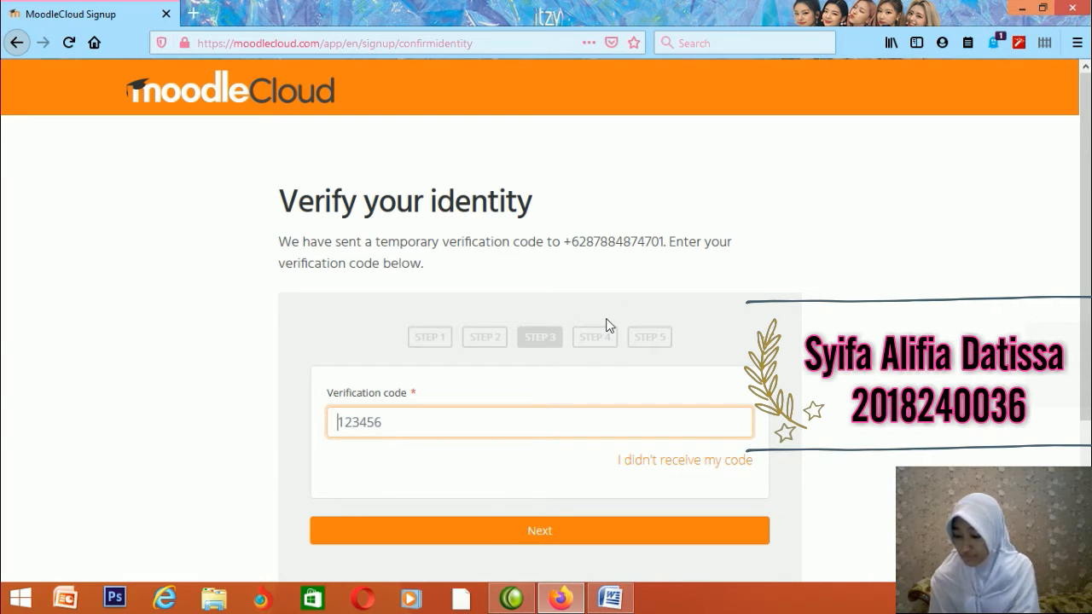
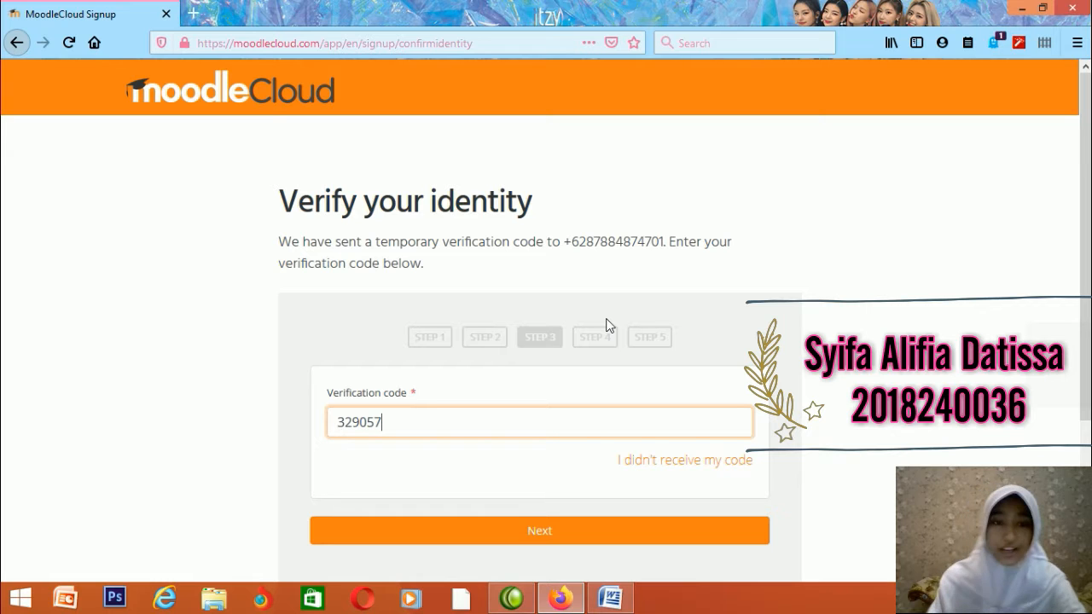
Step: Enter the SMS verification code and copy a screenshot of the Verify your identity page
{"action": "left_click", "coordinate": [586, 47]}
{"action": "left_click", "coordinate": [405, 201]}
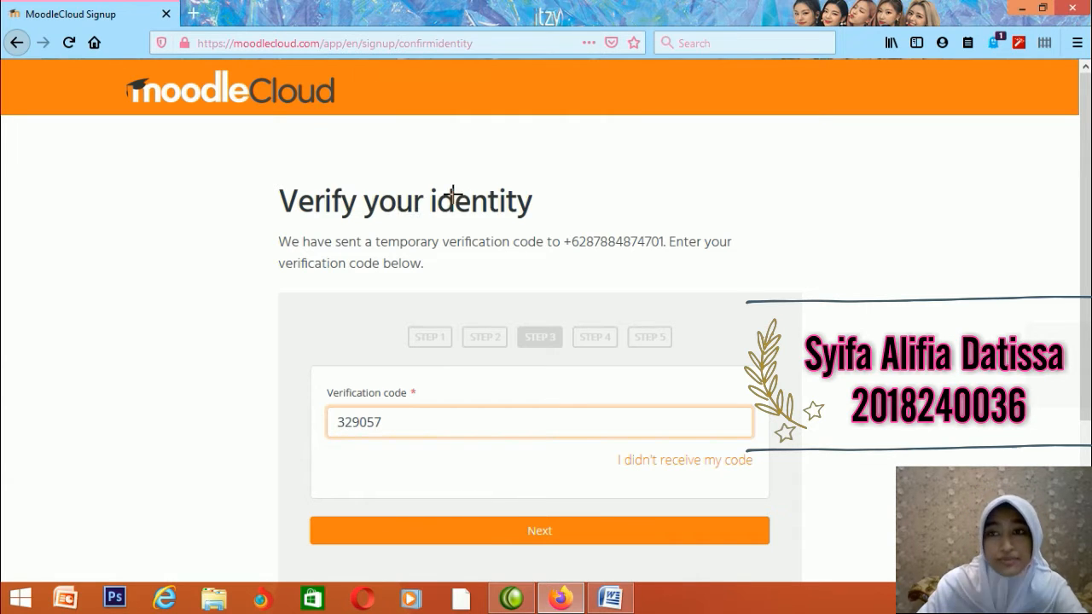
{"action": "left_click", "coordinate": [1041, 92]}
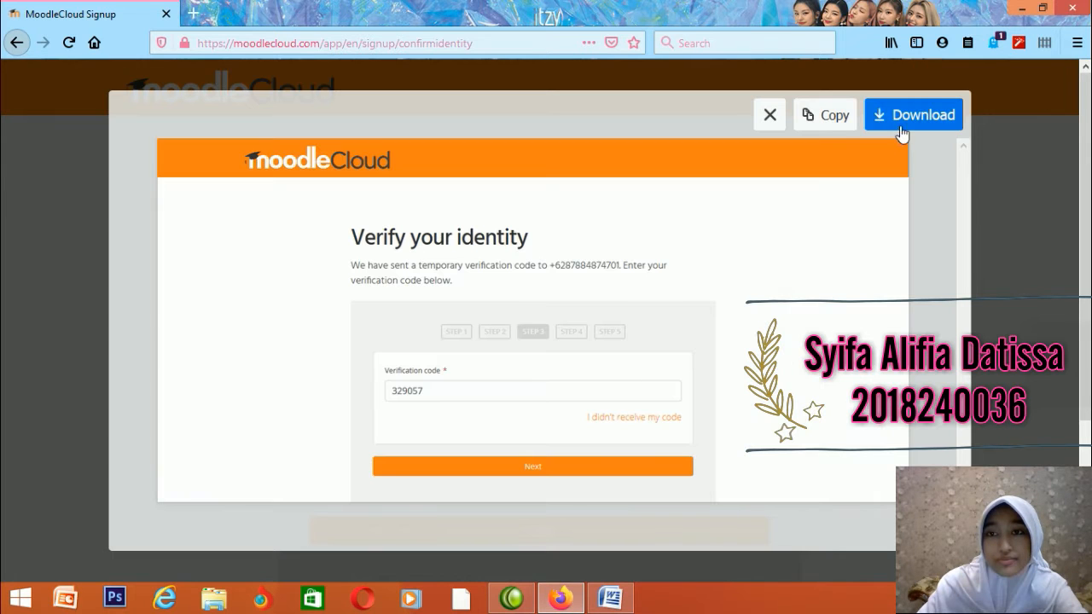
{"action": "left_click", "coordinate": [834, 119]}
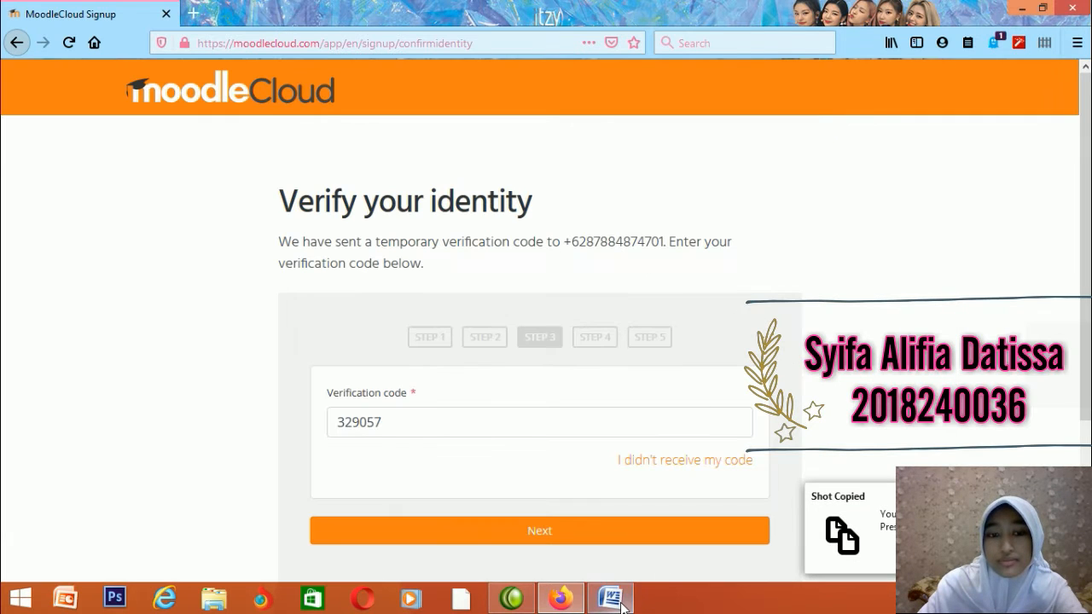
{"action": "left_click", "coordinate": [612, 599]}
Step: Type step 7's caption 'Isikan Kode Verifikasi' and paste the verification screenshot beneath it
{"action": "type", "text": "Isik"}
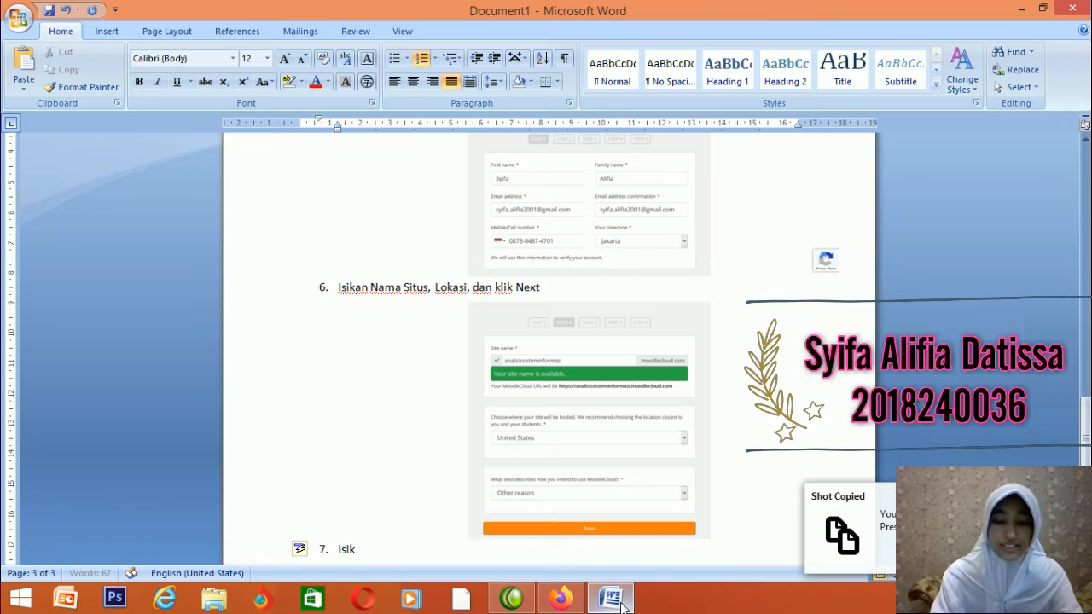
{"action": "type", "text": "an Kod"}
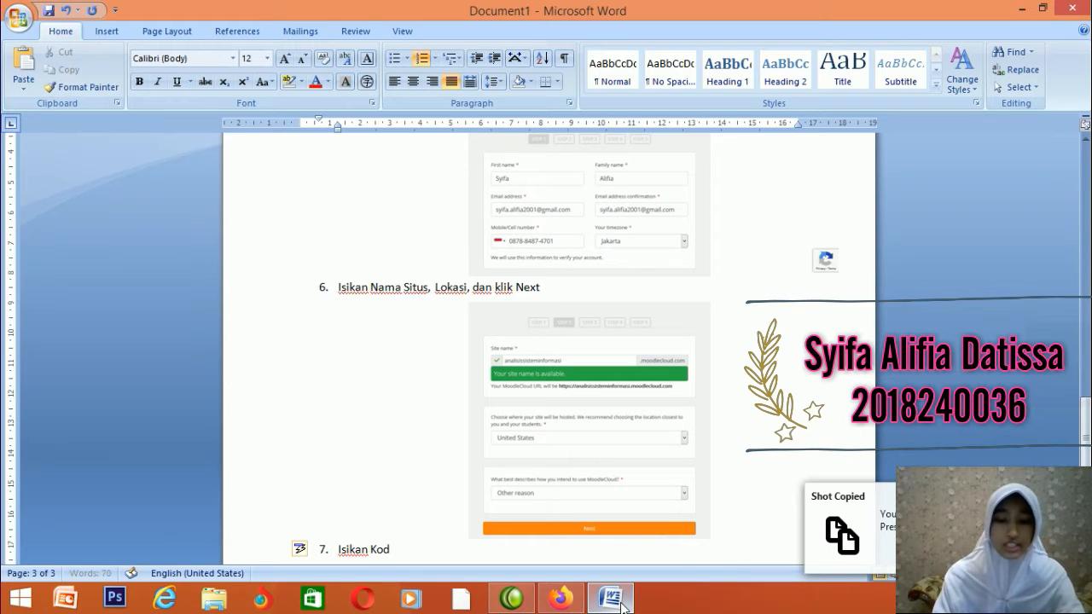
{"action": "type", "text": "e Verifikasi"}
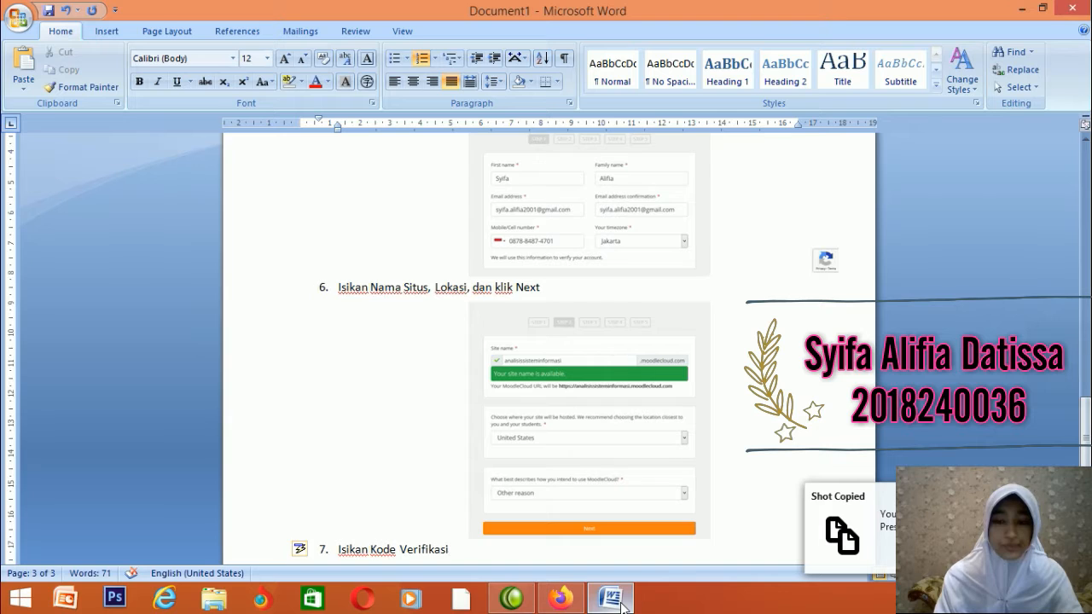
{"action": "key", "text": "Return"}
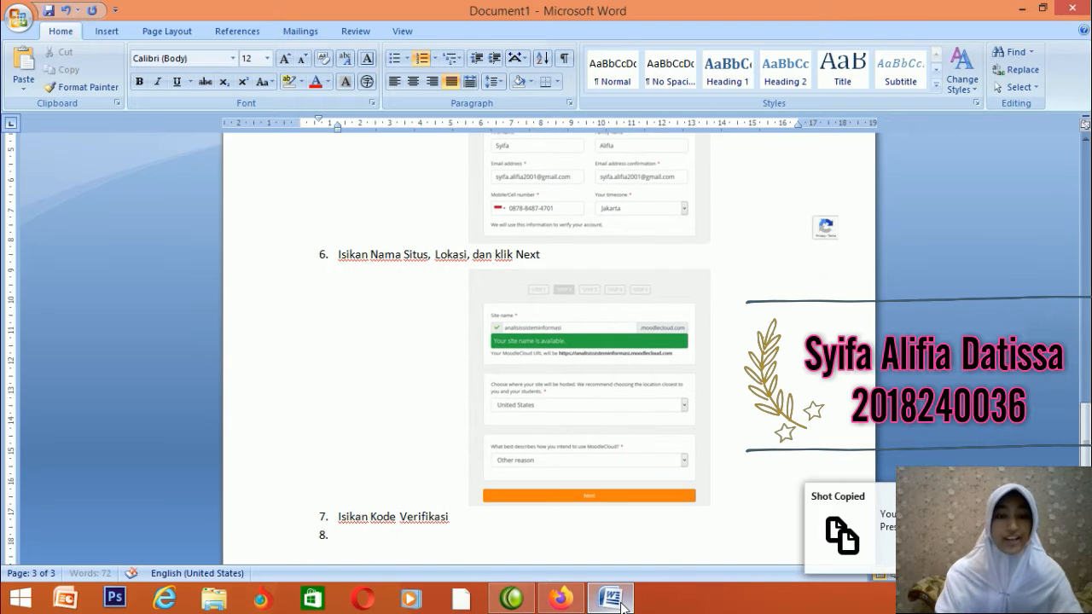
{"action": "key", "text": "BackSpace"}
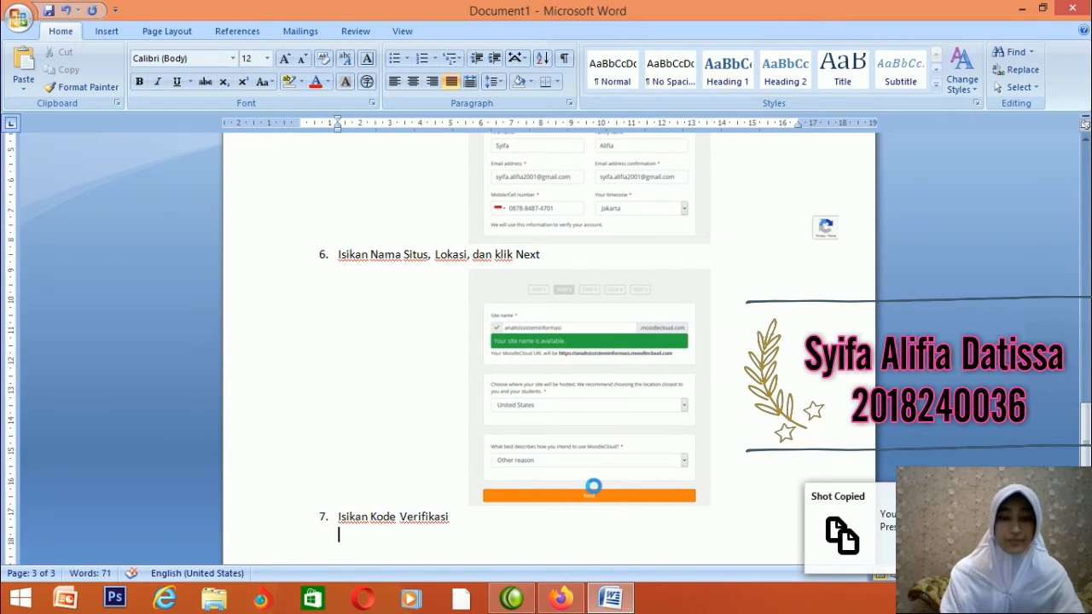
{"action": "key", "text": "ctrl+v"}
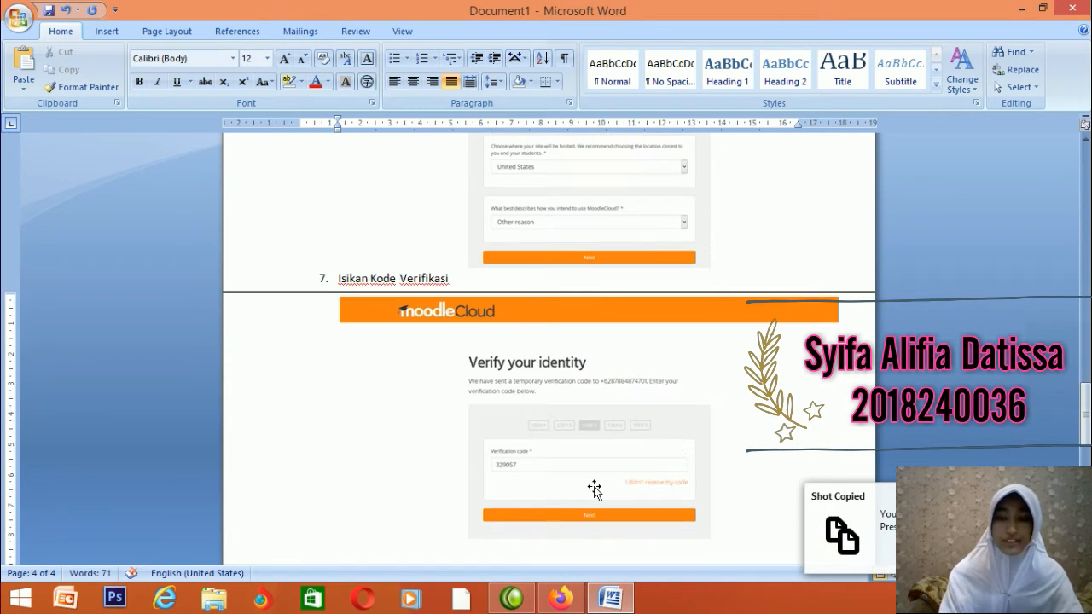
Step: Complete step 7 as 'Isikan Kode Verifikasi dan klik Next' and start item 8 below the screenshot
{"action": "left_click", "coordinate": [470, 278]}
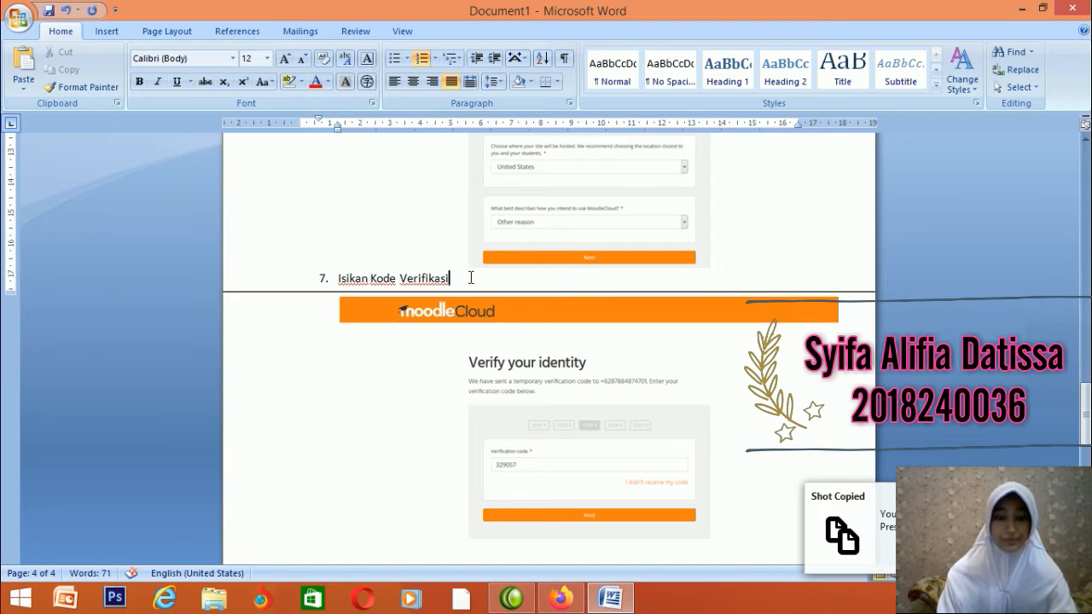
{"action": "type", "text": "Dn"}
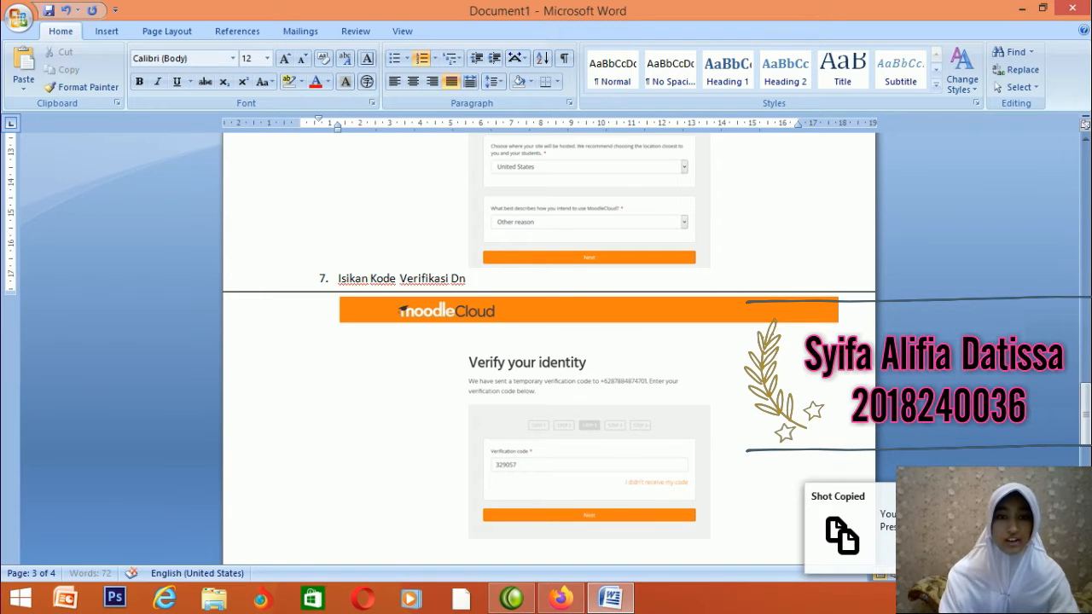
{"action": "key", "text": "BackSpace"}
{"action": "key", "text": "BackSpace"}
{"action": "type", "text": "d"}
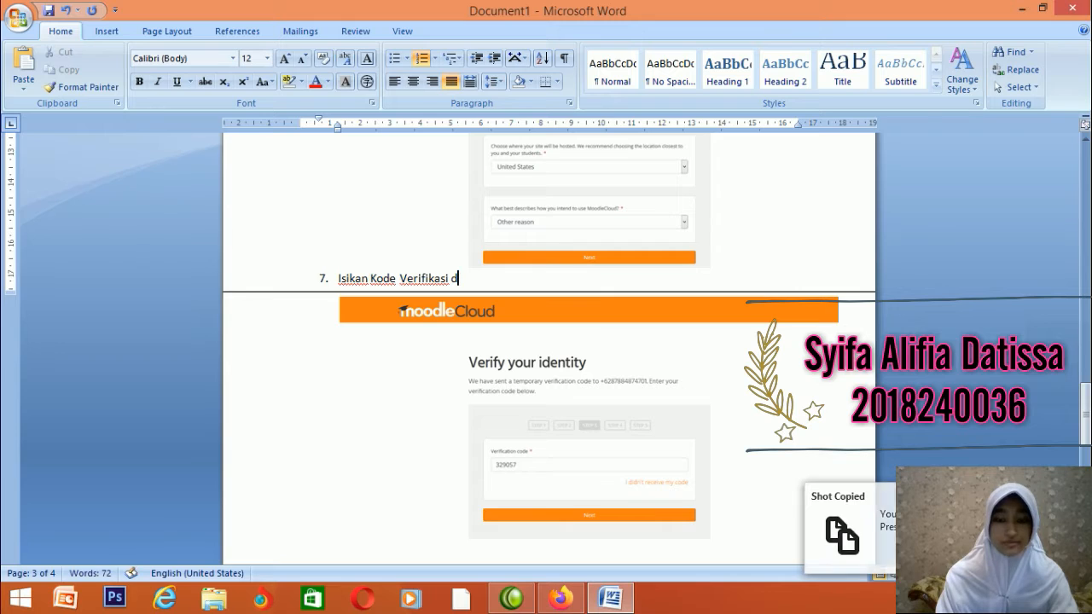
{"action": "type", "text": "an klik Next"}
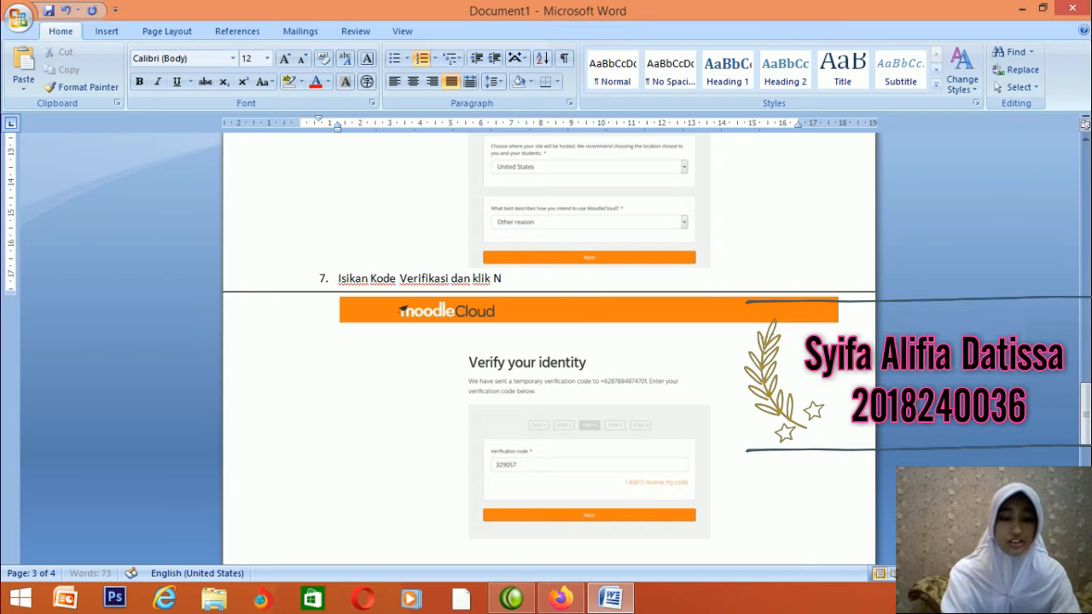
{"action": "left_click", "coordinate": [826, 538]}
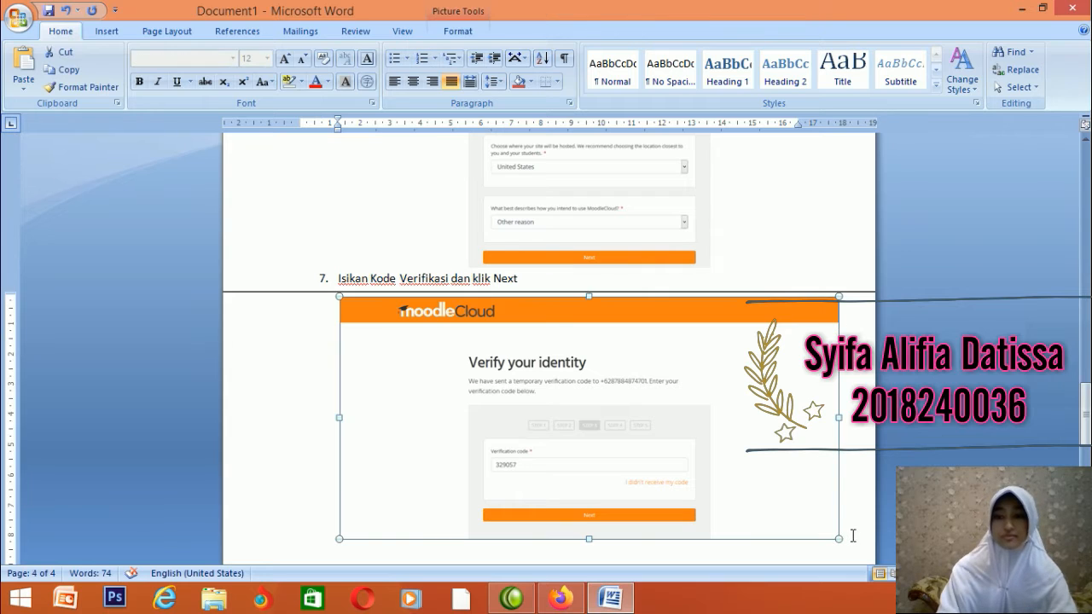
{"action": "left_click", "coordinate": [852, 535]}
{"action": "key", "text": "Return"}
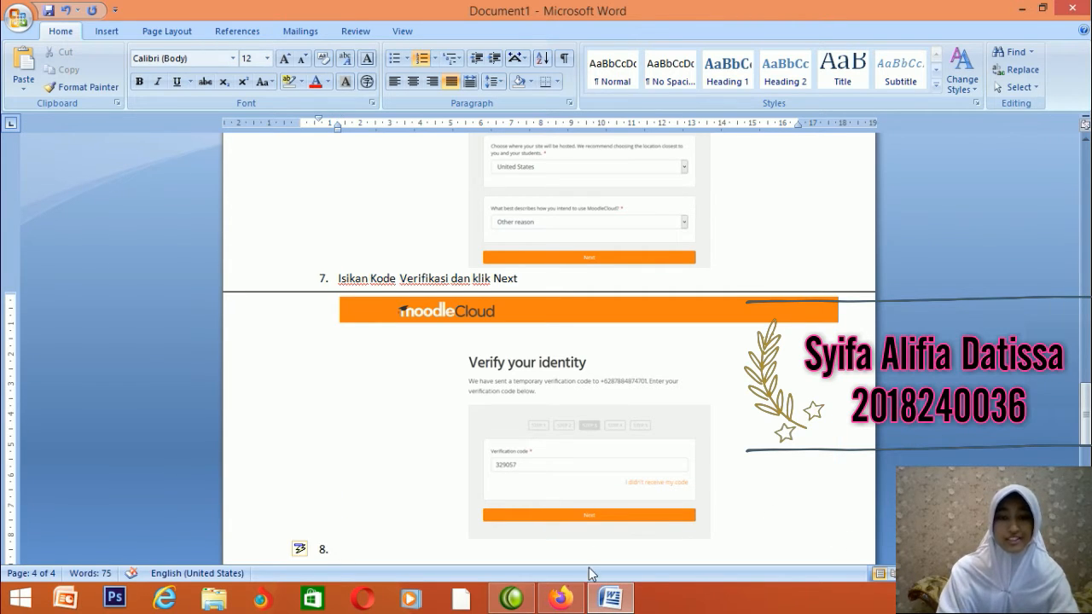
{"action": "left_click", "coordinate": [561, 599]}
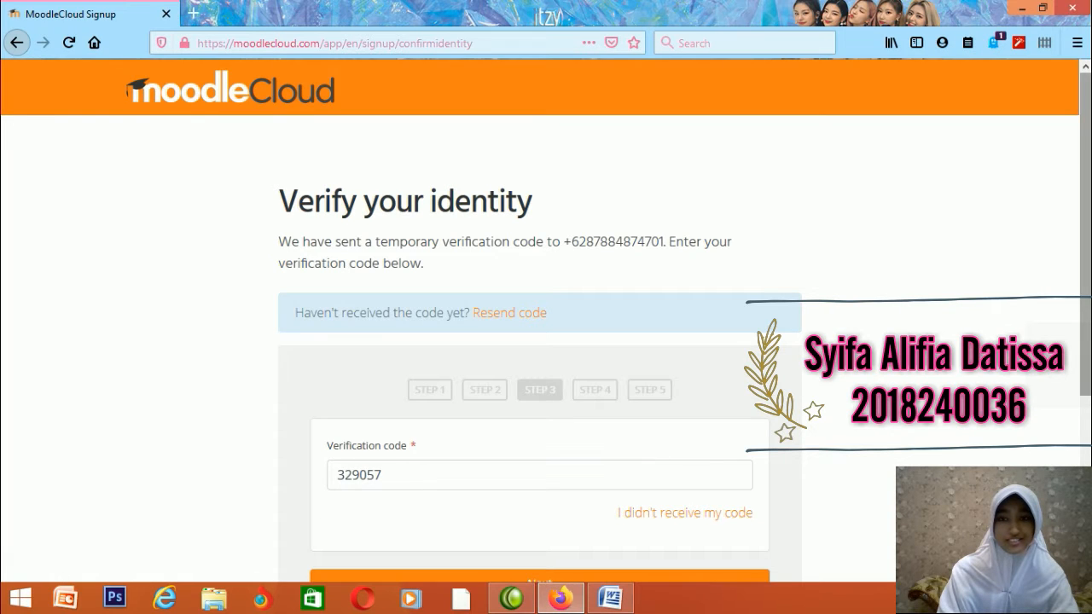
Step: Submit the verification code to reach the Choose a password step
{"action": "scroll", "coordinate": [1085, 231], "scroll_direction": "down", "scroll_amount": 5}
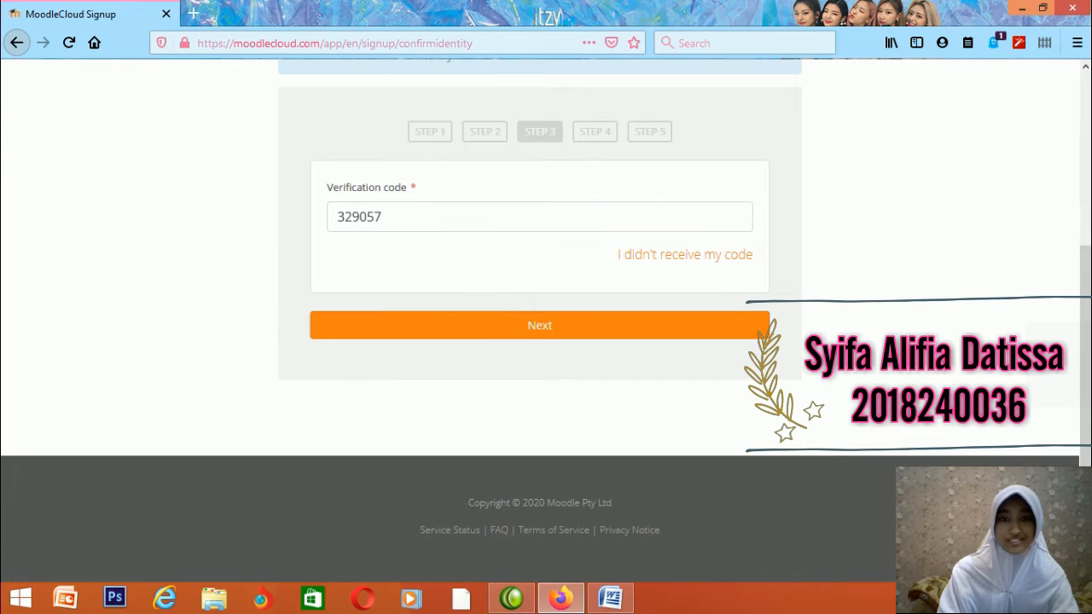
{"action": "left_click", "coordinate": [547, 333]}
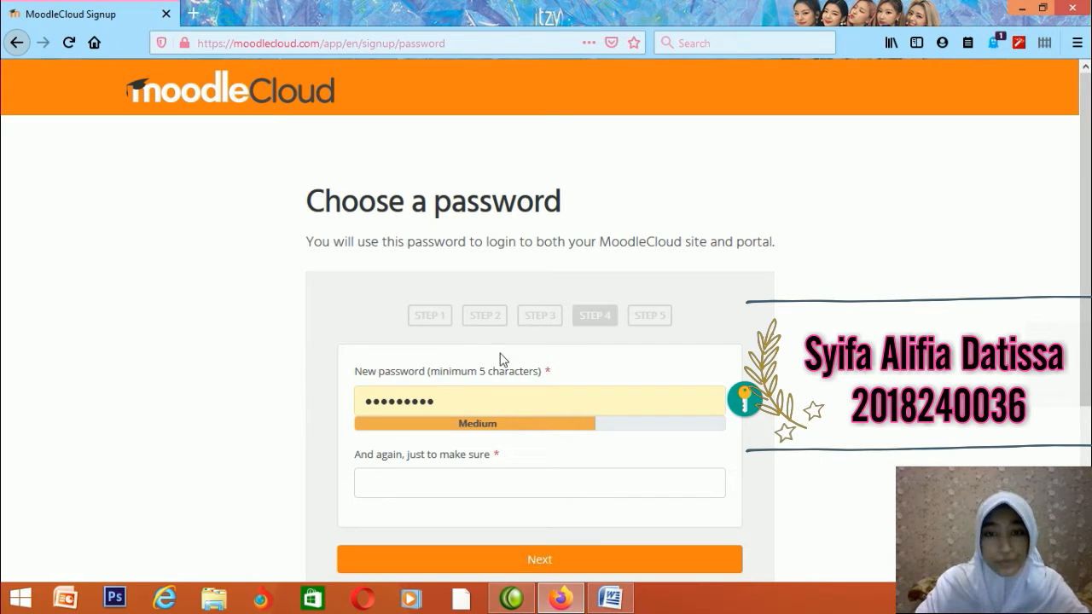
{"action": "left_click", "coordinate": [444, 397]}
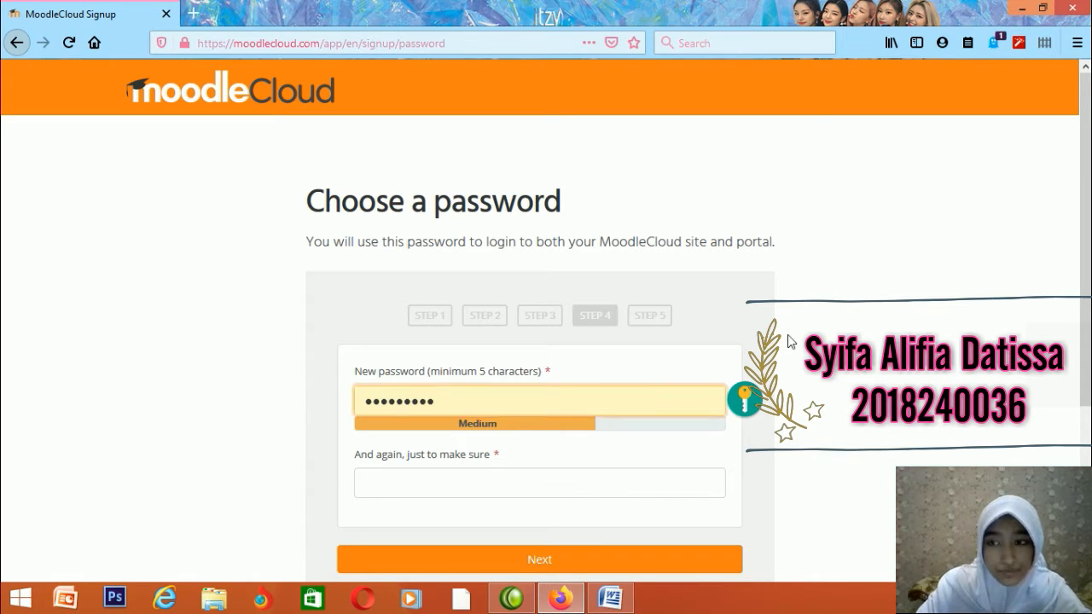
{"action": "left_click_drag", "start_coordinate": [1085, 337], "coordinate": [1085, 503]}
{"action": "left_click_drag", "start_coordinate": [1085, 358], "coordinate": [1085, 191]}
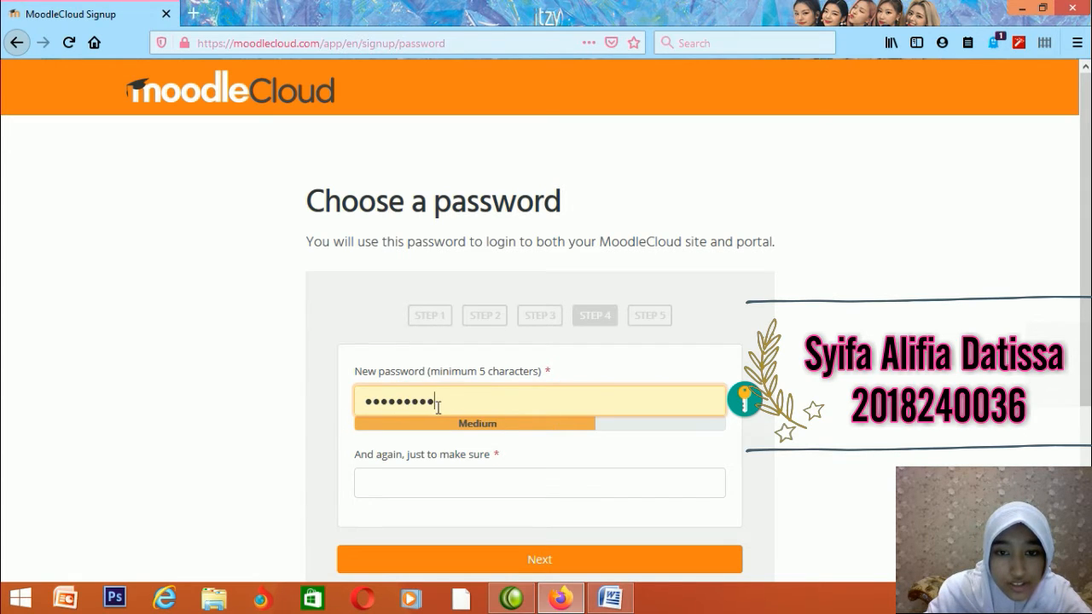
Step: Retype the new password until its strength shows Medium
{"action": "key", "text": "BackSpace"}
{"action": "key", "text": "BackSpace"}
{"action": "key", "text": "BackSpace"}
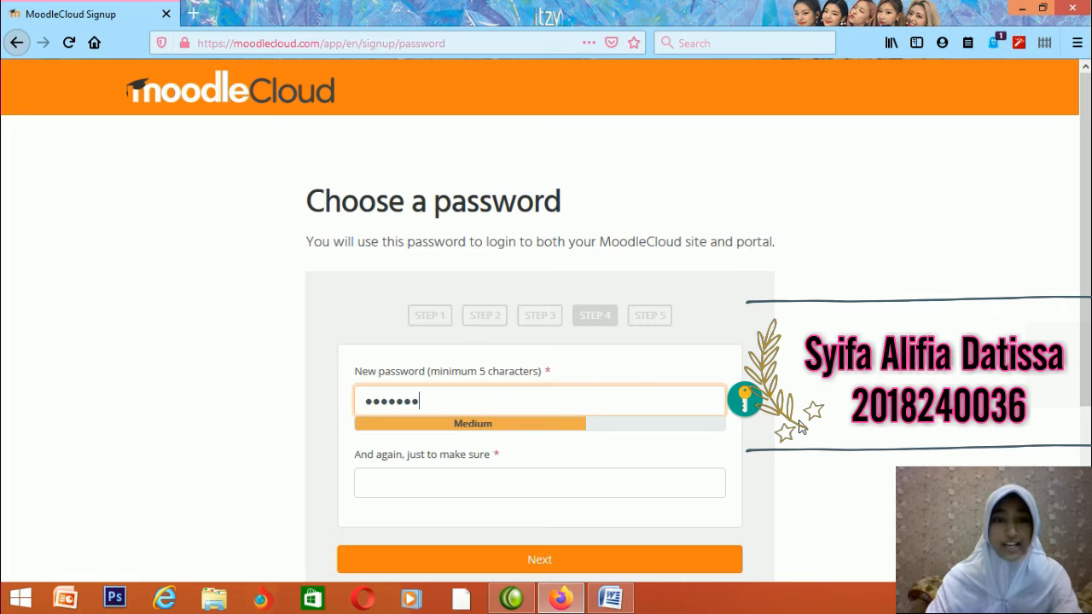
{"action": "key", "text": "BackSpace"}
{"action": "key", "text": "BackSpace"}
{"action": "key", "text": "BackSpace"}
{"action": "key", "text": "BackSpace"}
{"action": "key", "text": "BackSpace"}
{"action": "key", "text": "BackSpace"}
{"action": "key", "text": "BackSpace"}
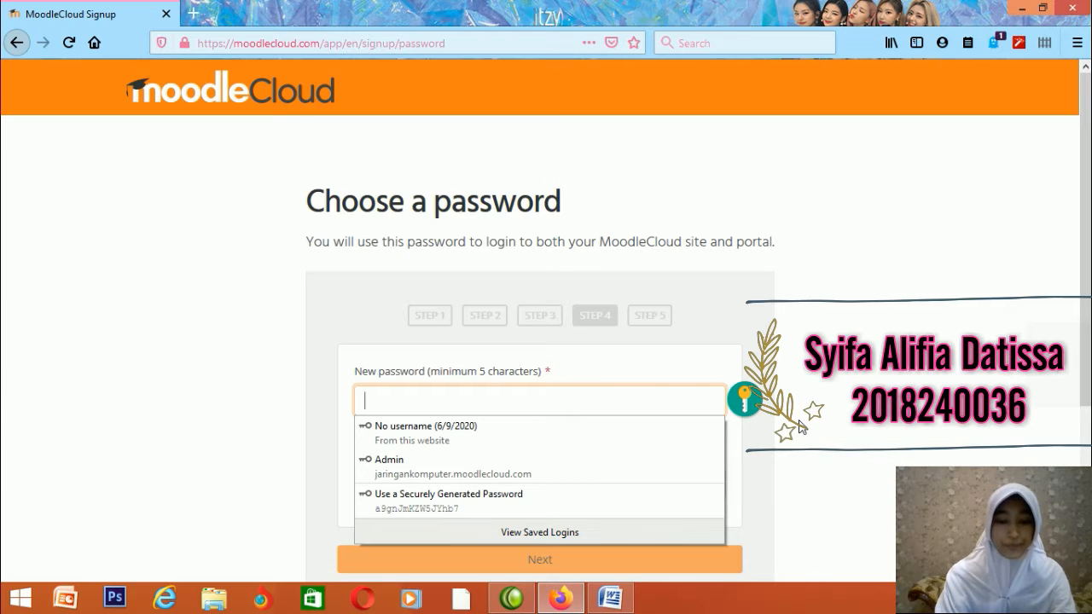
{"action": "type", "text": "••"}
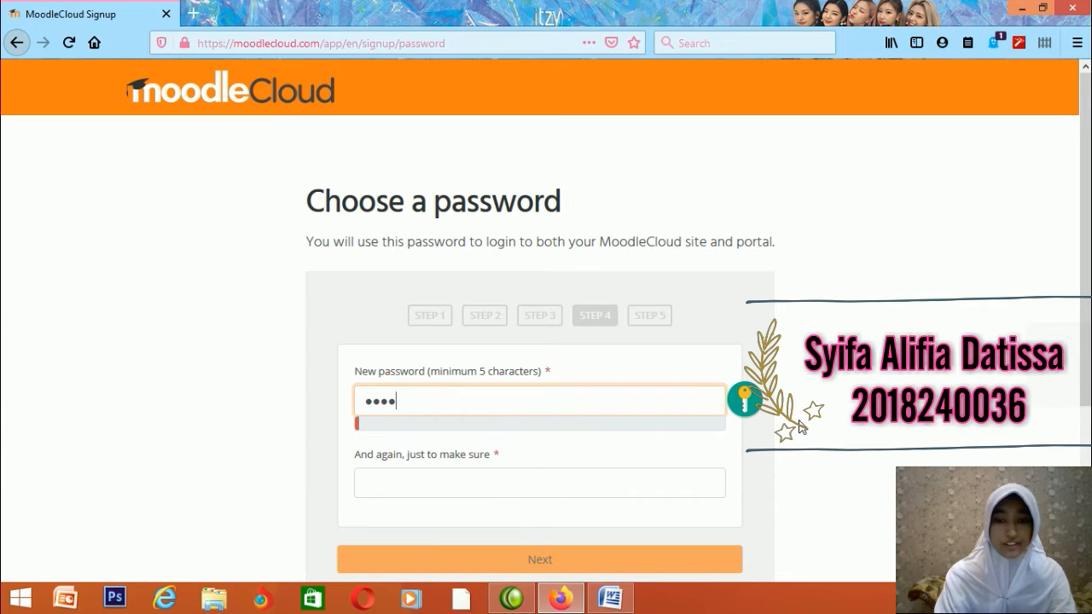
{"action": "key", "text": "BackSpace"}
{"action": "key", "text": "BackSpace"}
{"action": "key", "text": "BackSpace"}
{"action": "key", "text": "BackSpace"}
{"action": "type", "text": "••"}
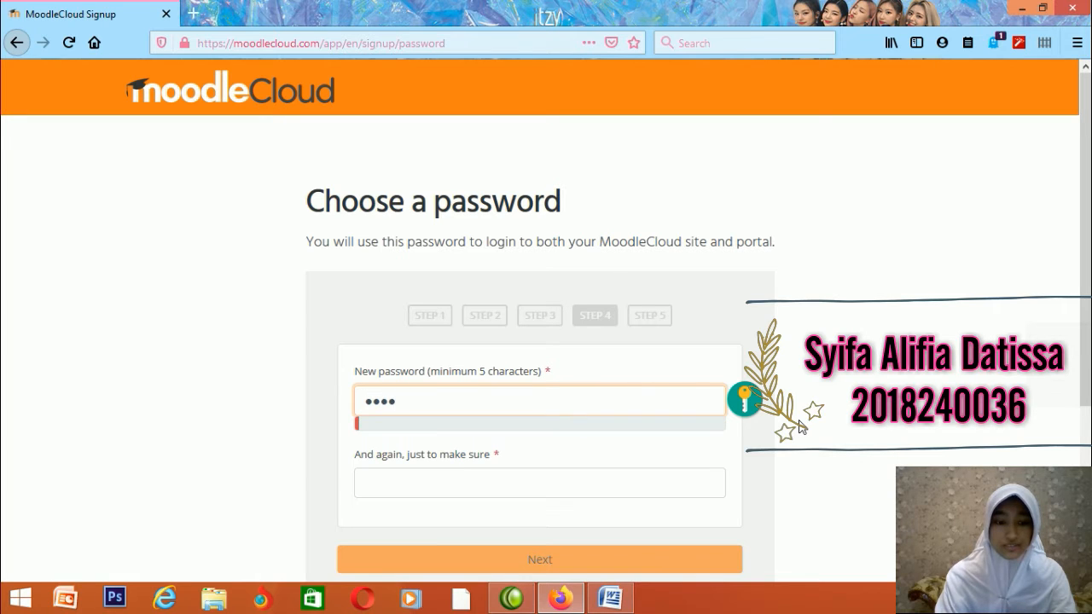
{"action": "type", "text": "•••••"}
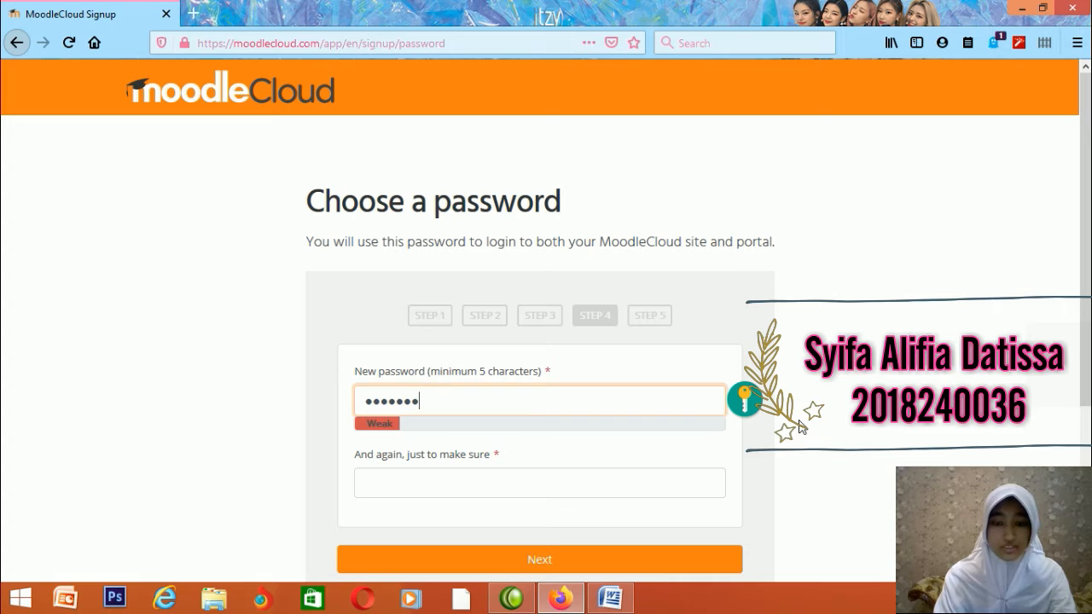
{"action": "key", "text": "BackSpace"}
{"action": "key", "text": "BackSpace"}
{"action": "key", "text": "BackSpace"}
{"action": "key", "text": "BackSpace"}
{"action": "key", "text": "BackSpace"}
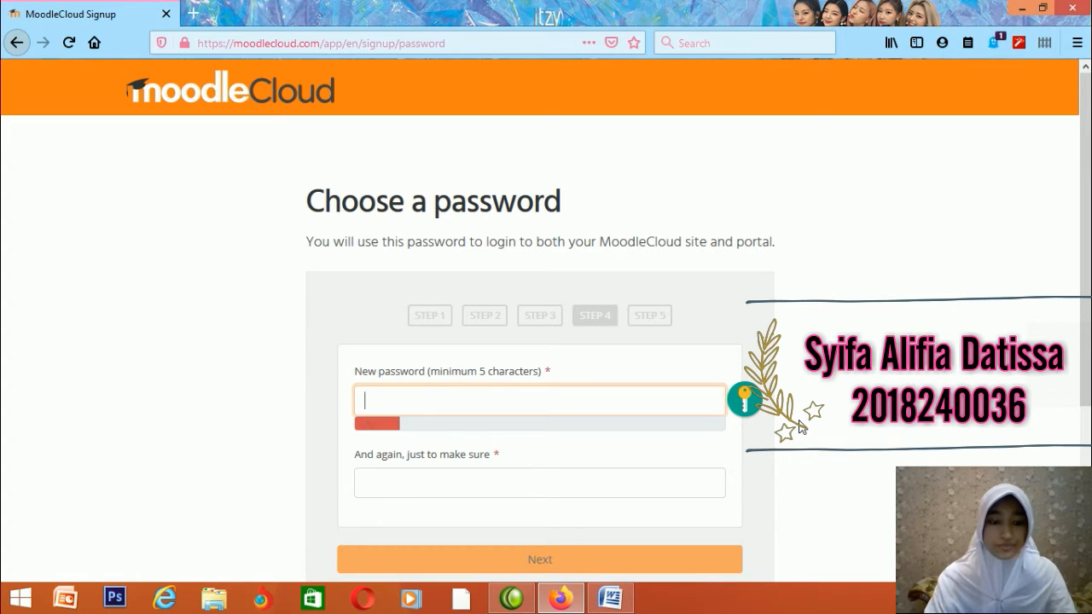
{"action": "type", "text": "••"}
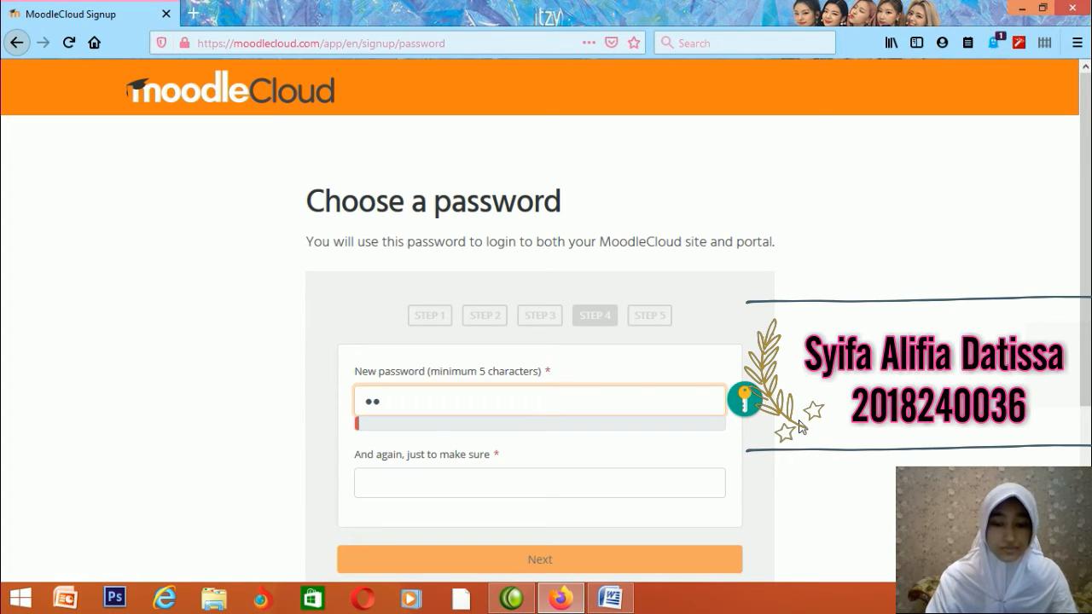
{"action": "type", "text": "••••••"}
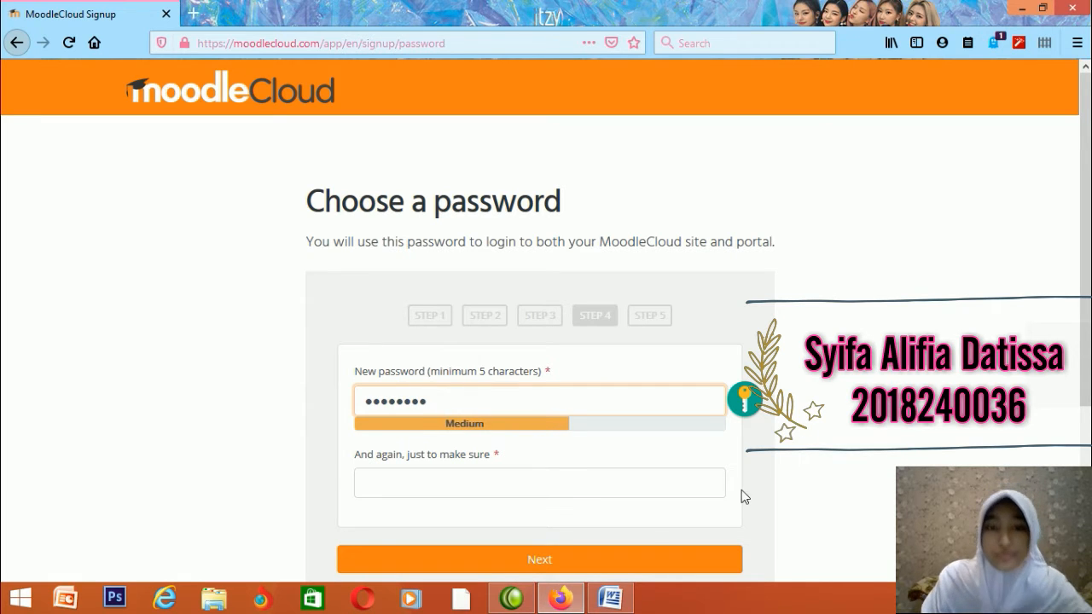
Step: Repeat the password in the 'And again, just to make sure' field
{"action": "left_click", "coordinate": [601, 493]}
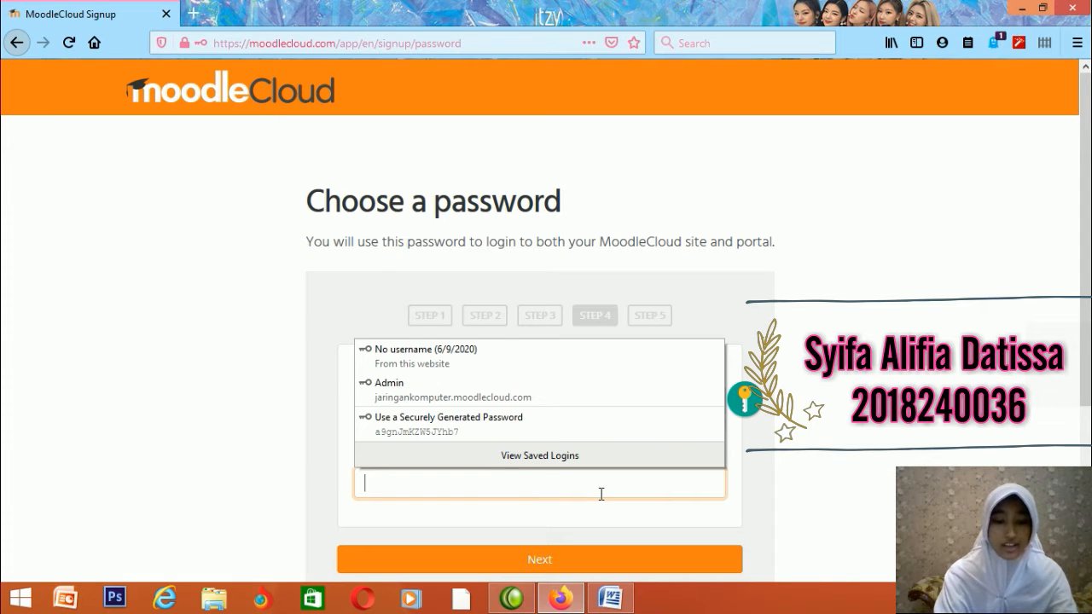
{"action": "type", "text": "••"}
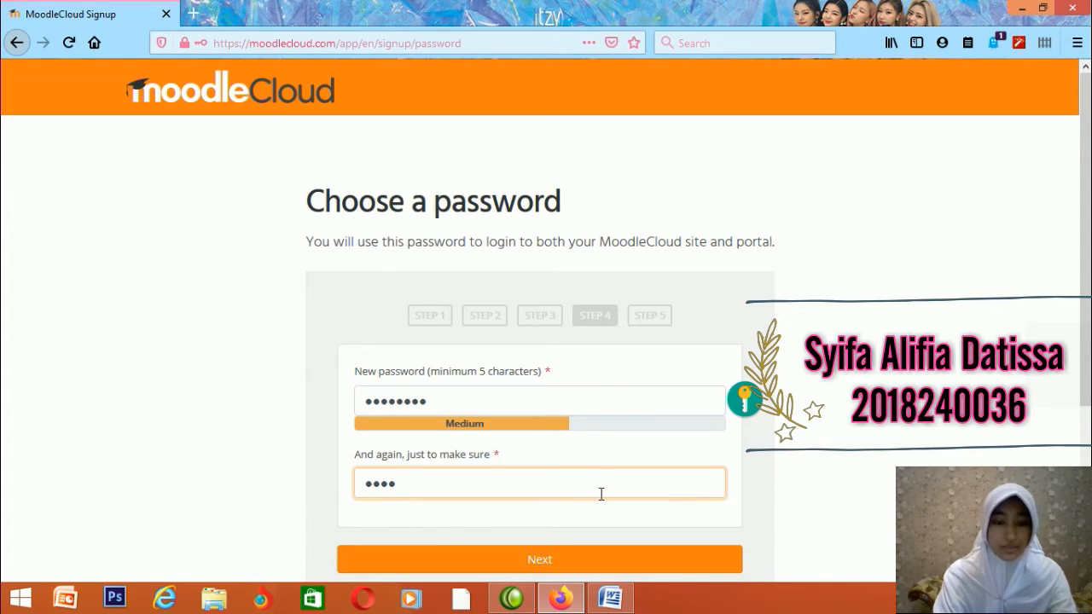
{"action": "type", "text": "••••••"}
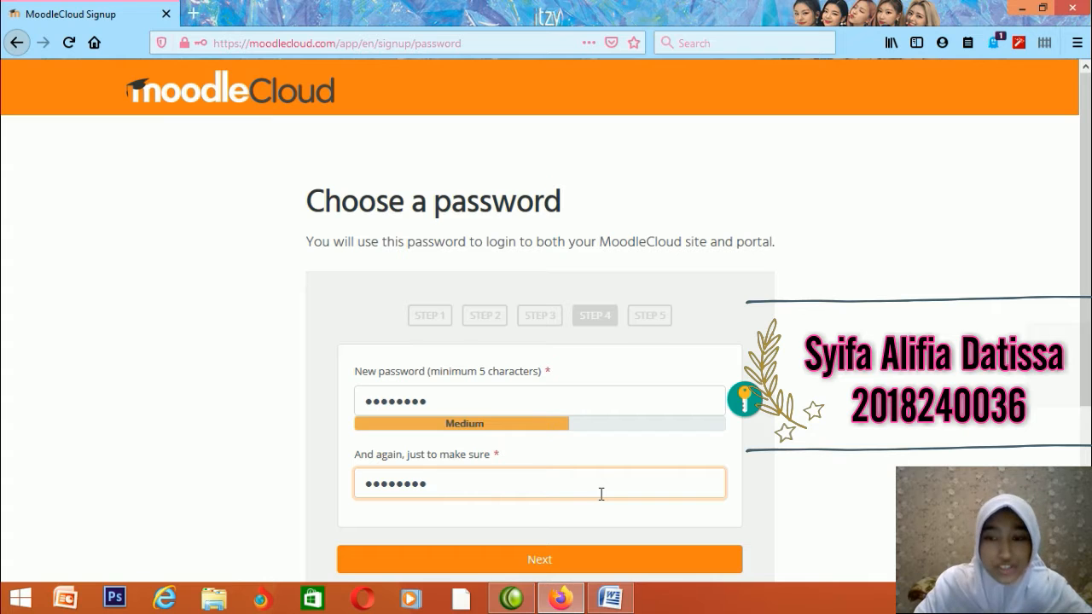
{"action": "scroll", "coordinate": [601, 494], "scroll_direction": "down", "scroll_amount": 5}
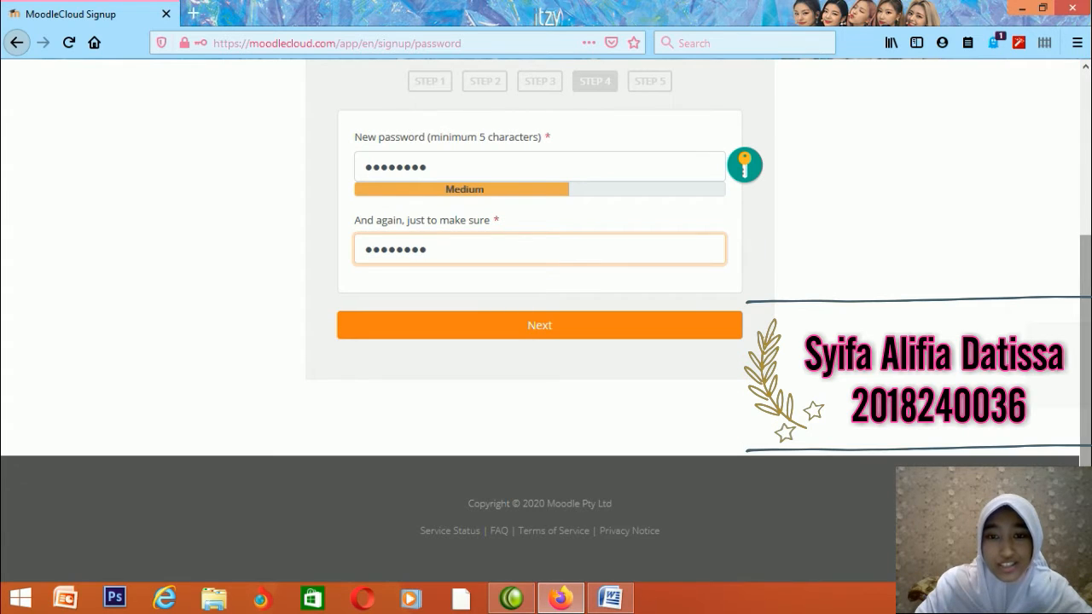
{"action": "left_click_drag", "start_coordinate": [1085, 414], "coordinate": [1087, 333]}
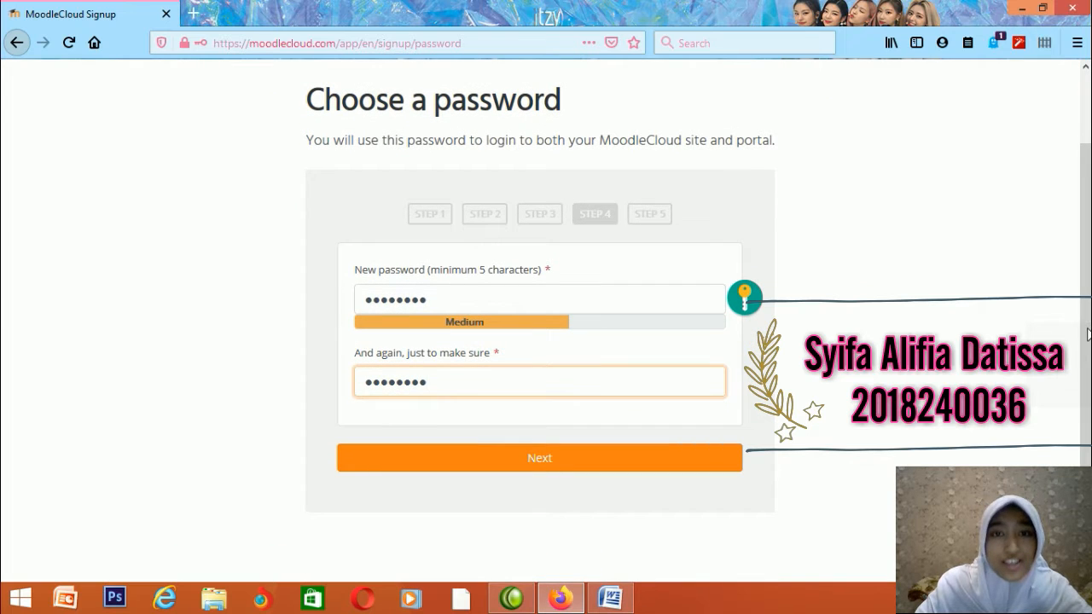
Step: Copy a screenshot of the visible Choose a password page and return to Word
{"action": "left_click", "coordinate": [588, 43]}
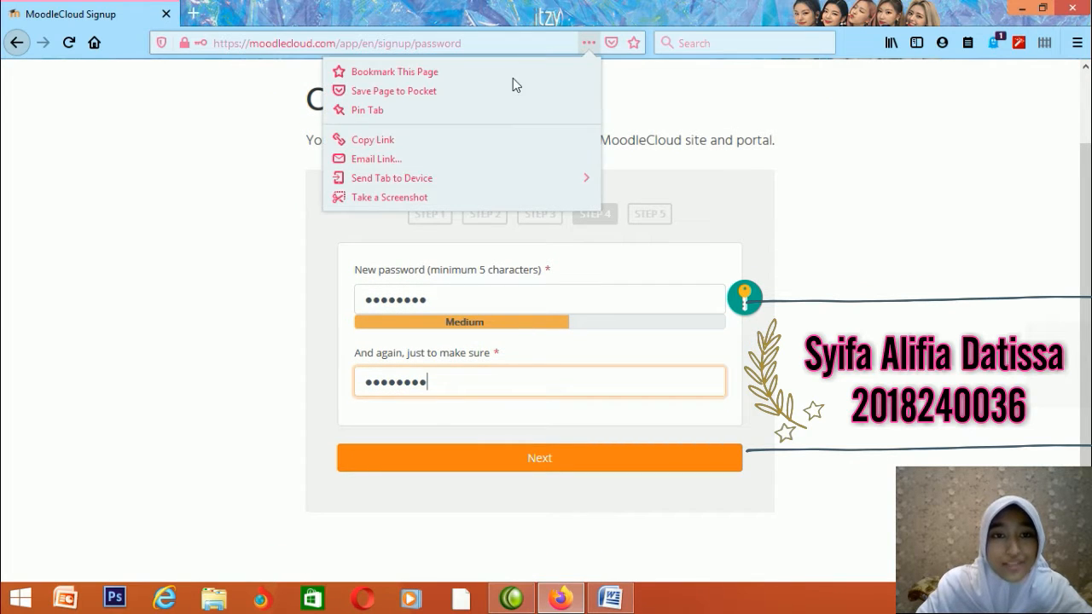
{"action": "left_click", "coordinate": [401, 197]}
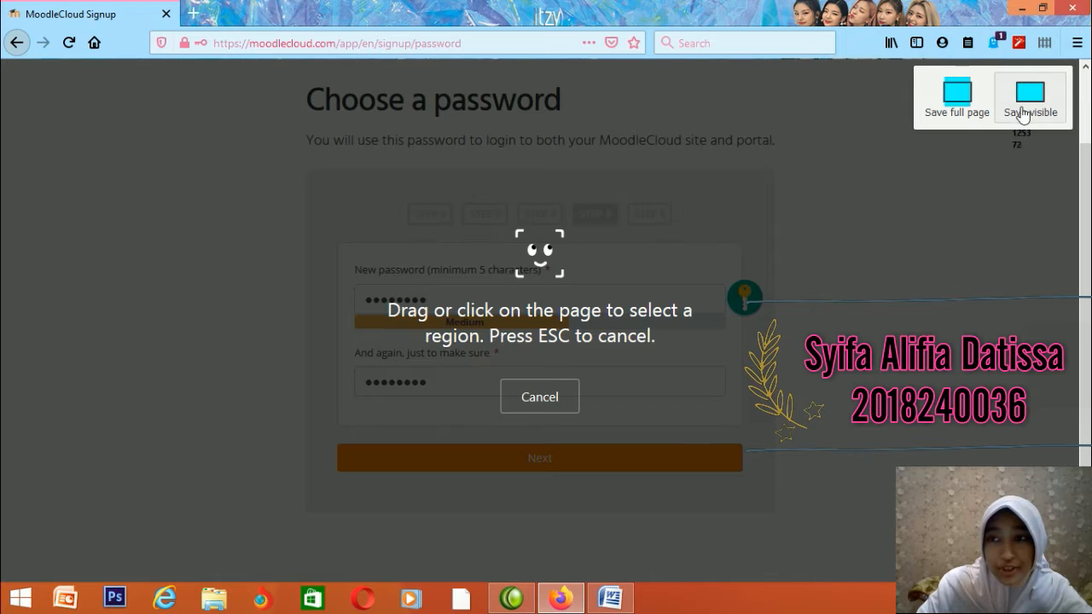
{"action": "left_click", "coordinate": [1025, 98]}
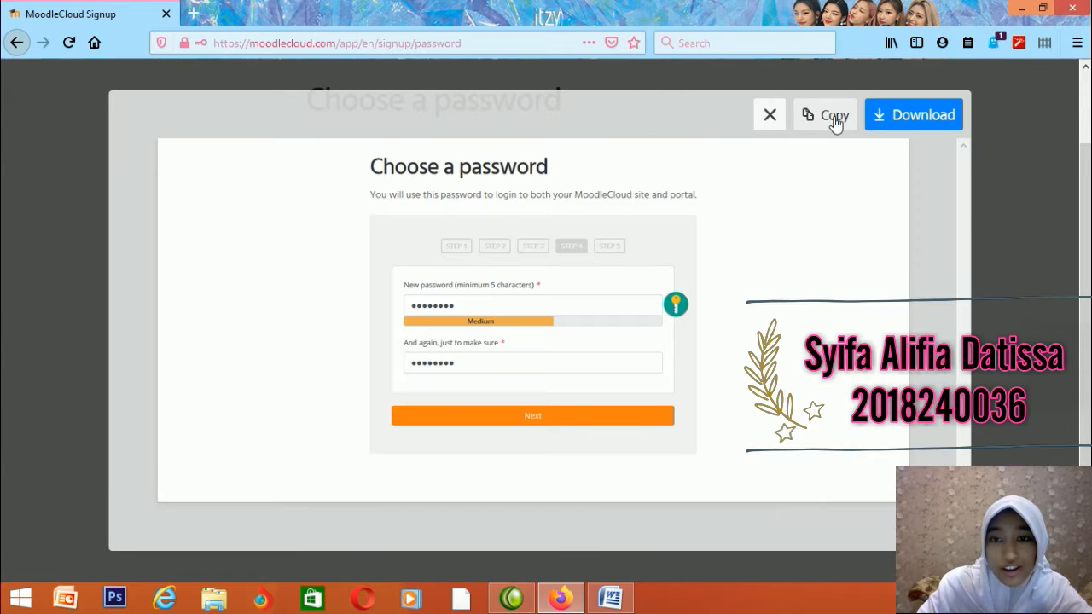
{"action": "left_click", "coordinate": [835, 123]}
{"action": "left_click", "coordinate": [610, 598]}
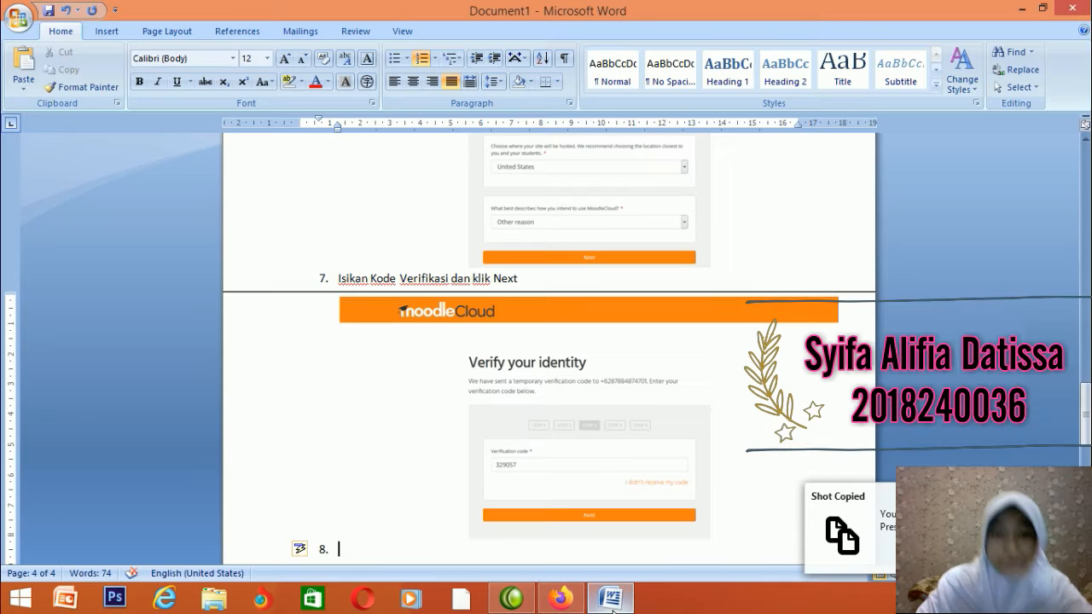
Step: Write step 8 as 'Isikan Password nya dan klik Next' with the password screenshot beneath
{"action": "type", "text": "Isikan"}
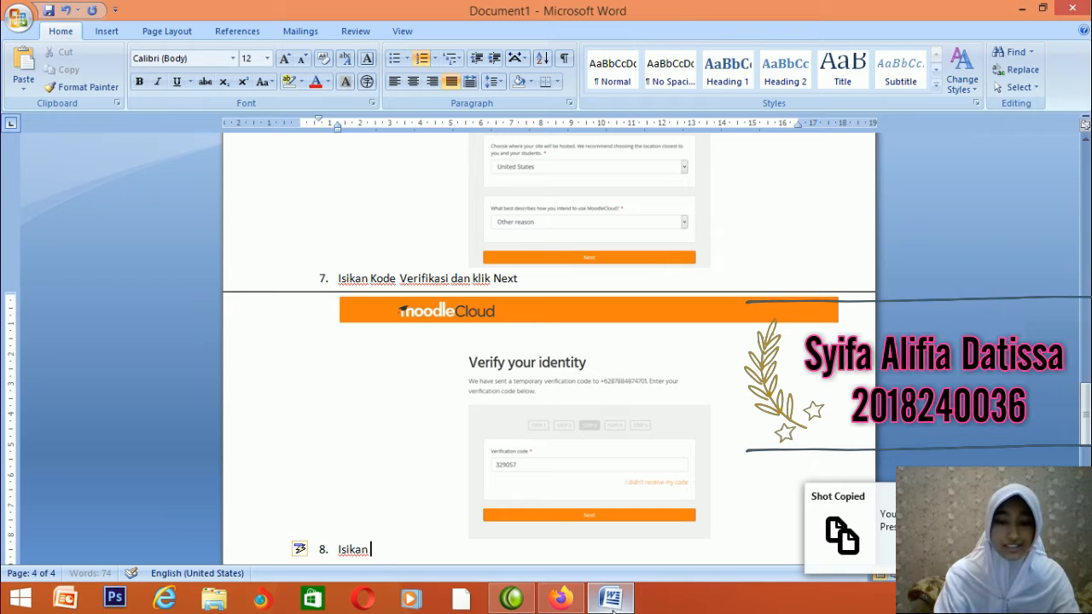
{"action": "type", "text": " Passwo"}
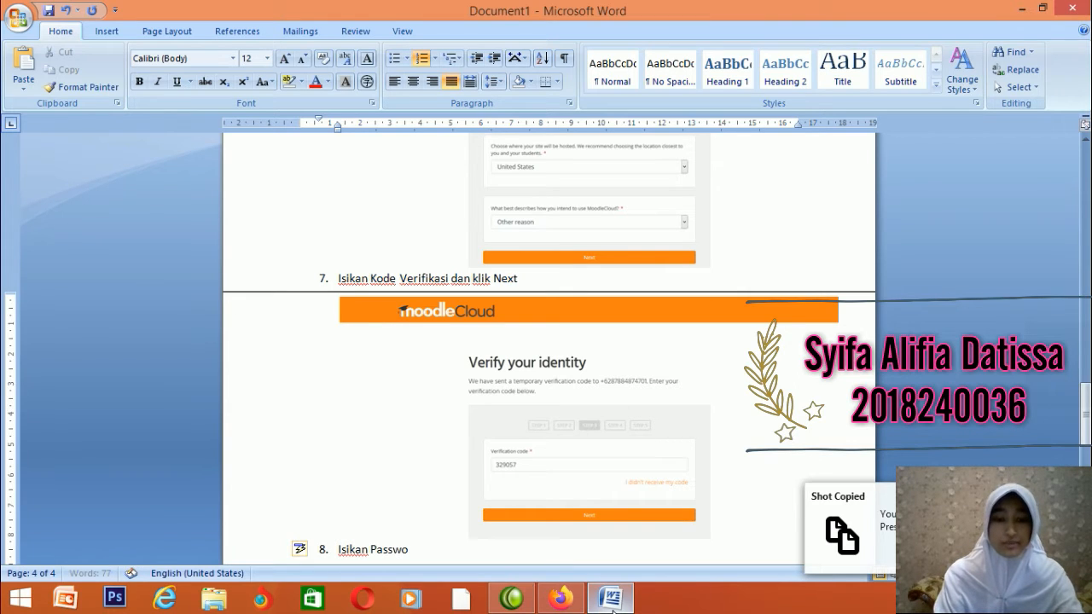
{"action": "type", "text": "rd nya"}
{"action": "key", "text": "Return"}
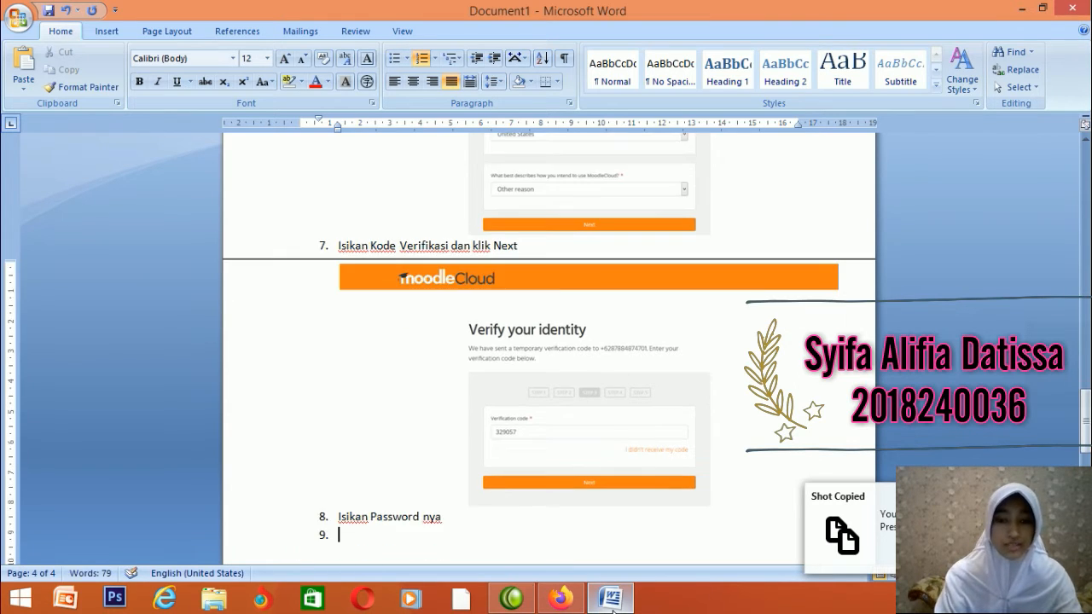
{"action": "key", "text": "BackSpace"}
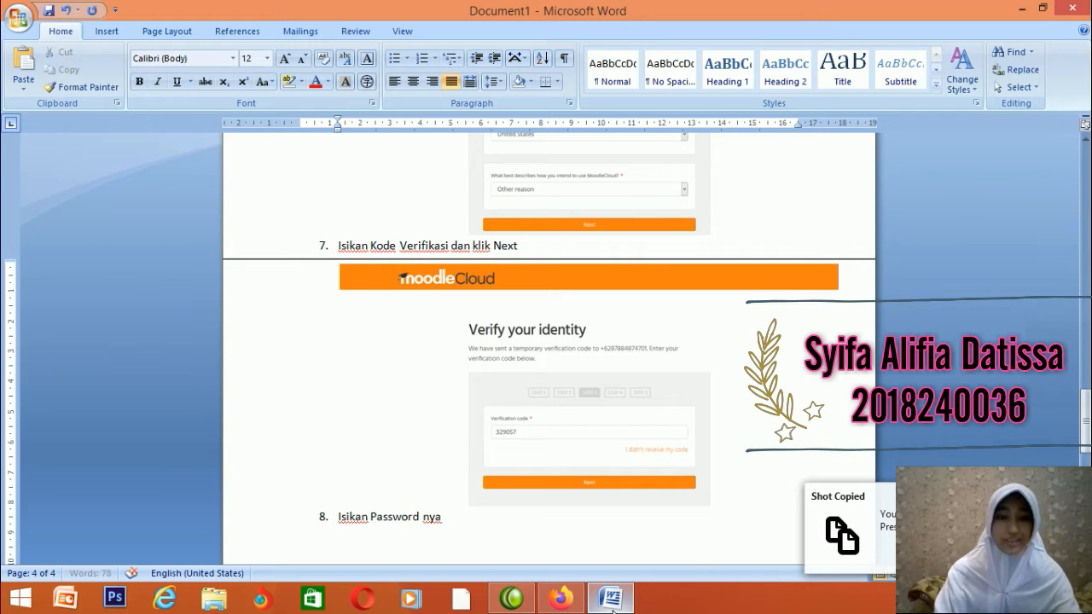
{"action": "key", "text": "ctrl+v"}
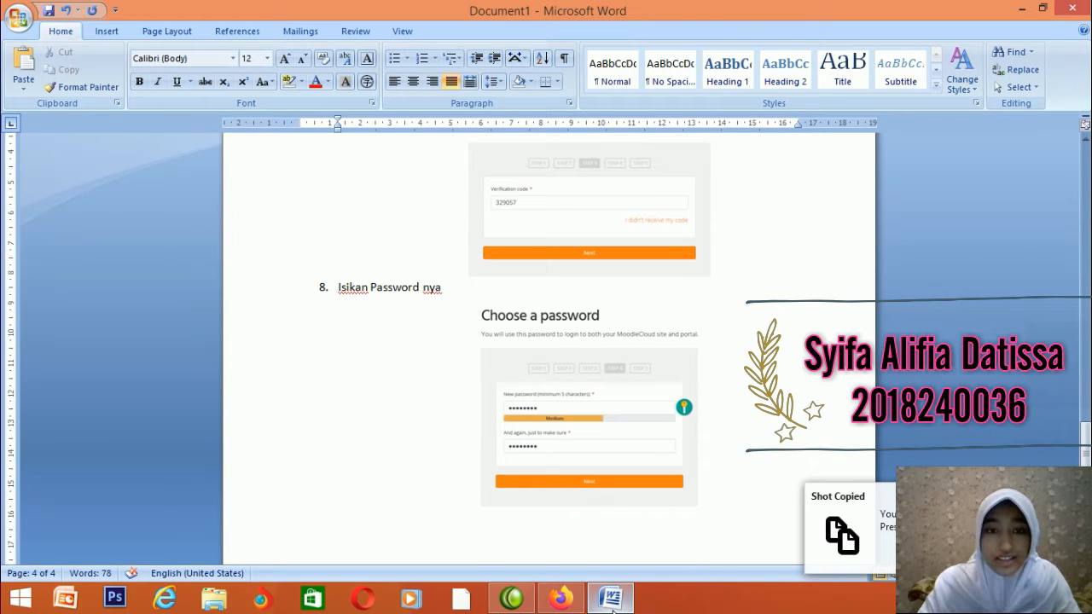
{"action": "key", "text": "Up"}
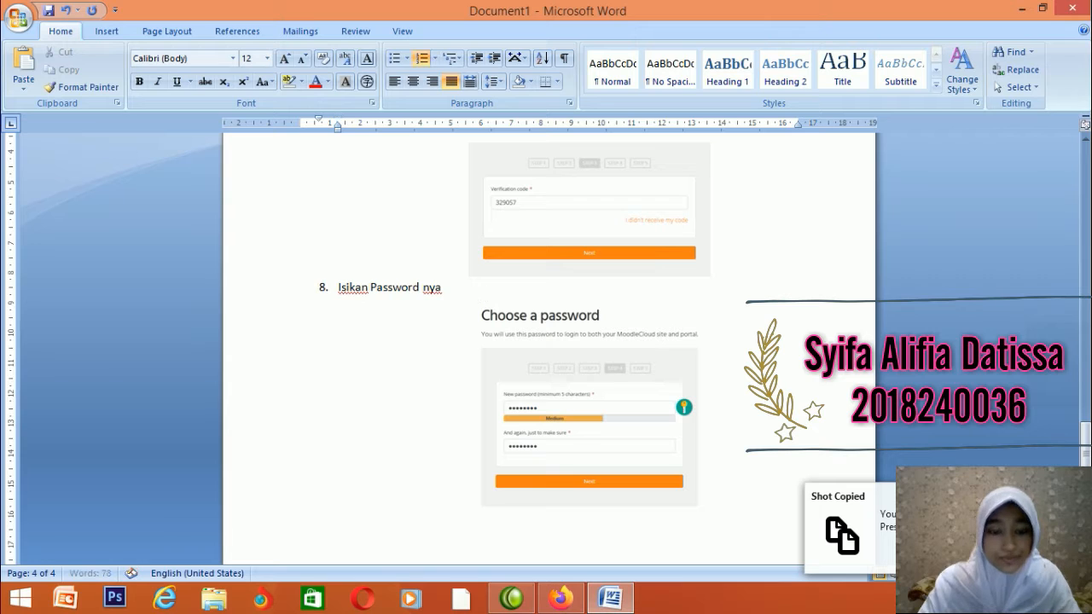
{"action": "type", "text": "dan klik"}
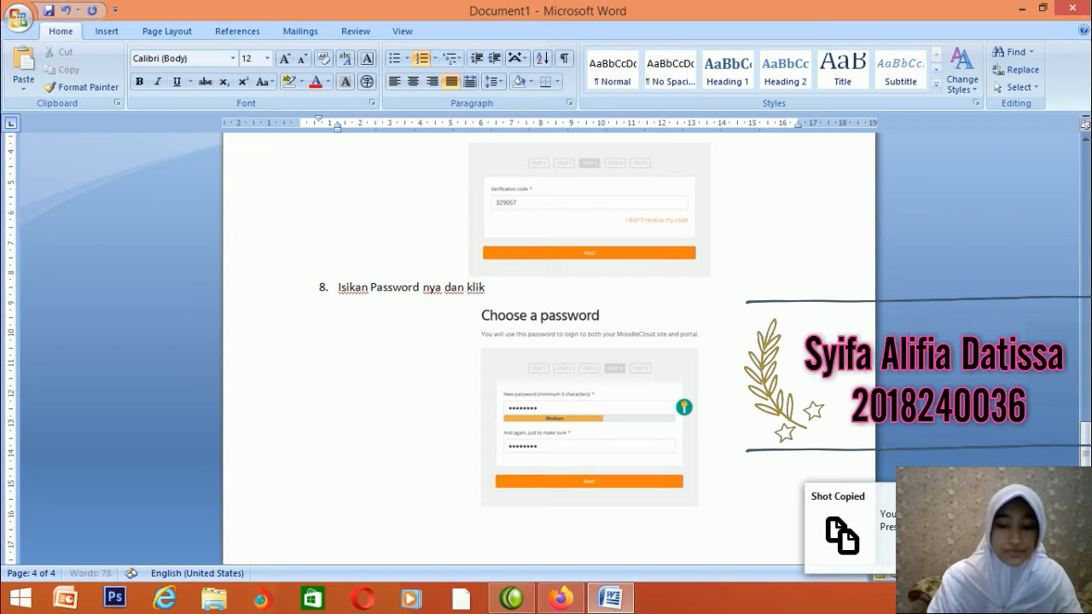
{"action": "type", "text": " Next"}
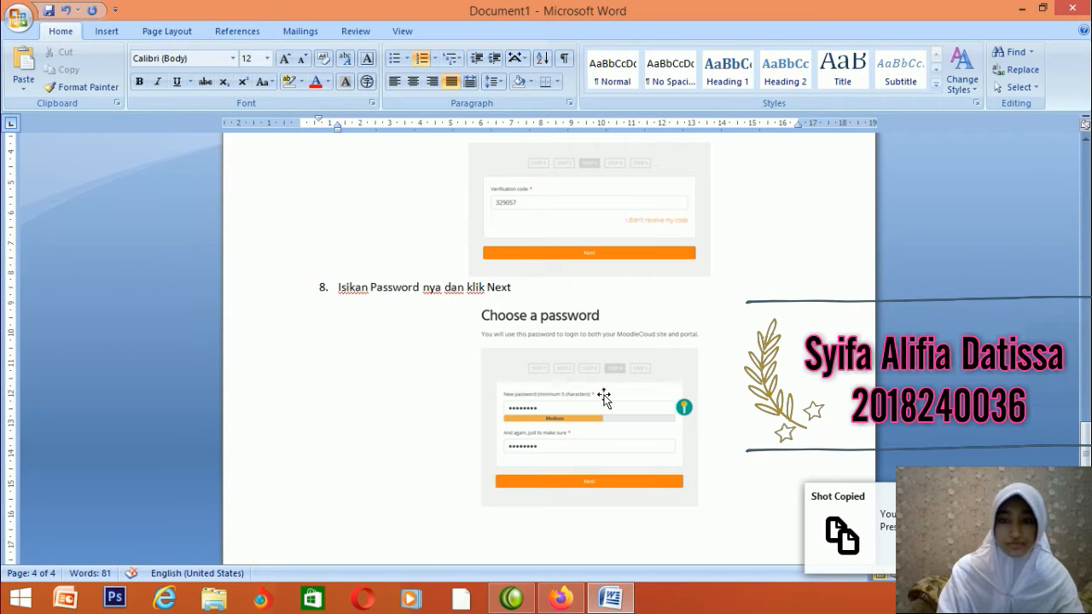
Step: Start item 9, restoring the accidentally deleted screenshot and removing a stray letter
{"action": "left_click", "coordinate": [820, 488]}
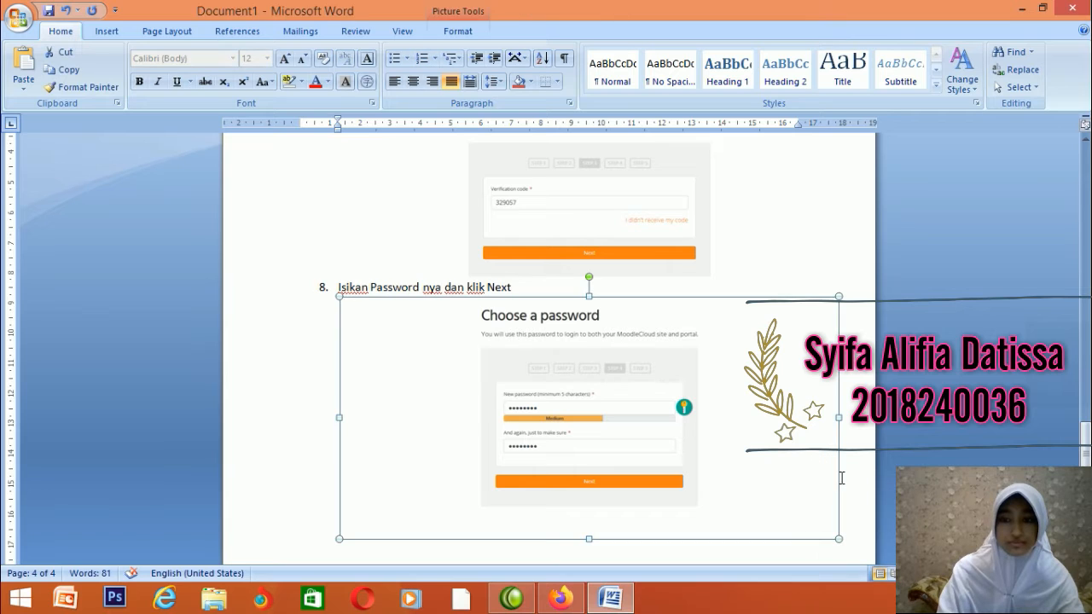
{"action": "left_click", "coordinate": [856, 499]}
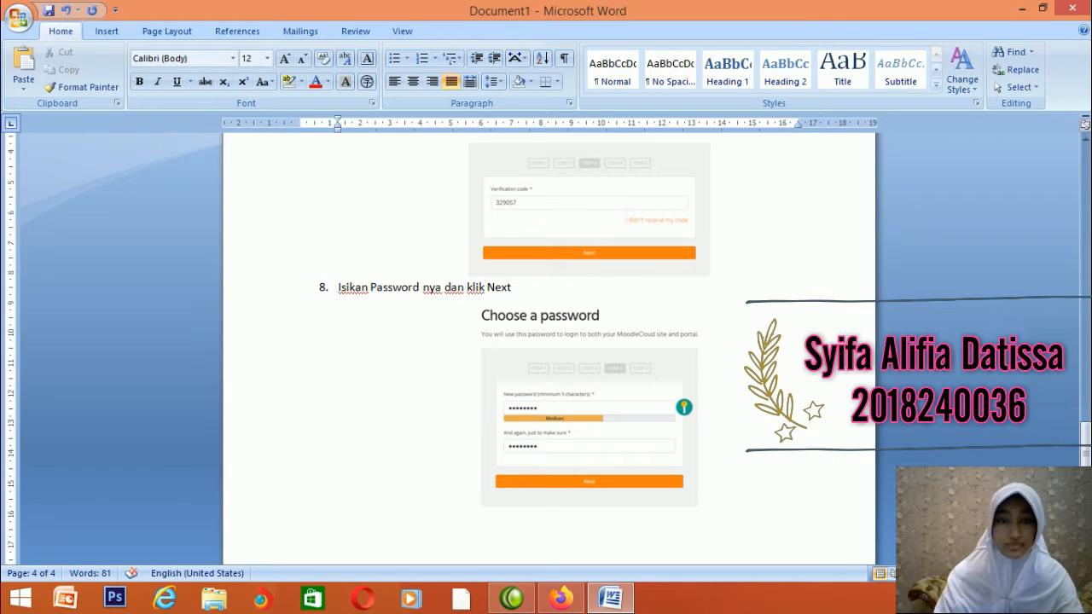
{"action": "key", "text": "Return"}
{"action": "type", "text": "9. m"}
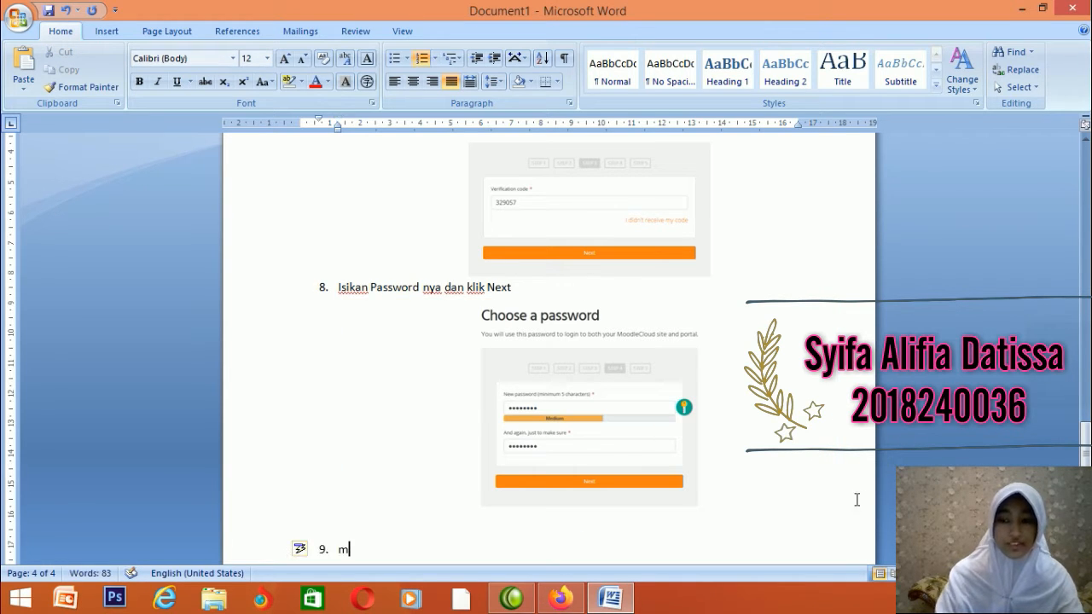
{"action": "left_click", "coordinate": [857, 499]}
{"action": "key", "text": "BackSpace"}
{"action": "key", "text": "BackSpace"}
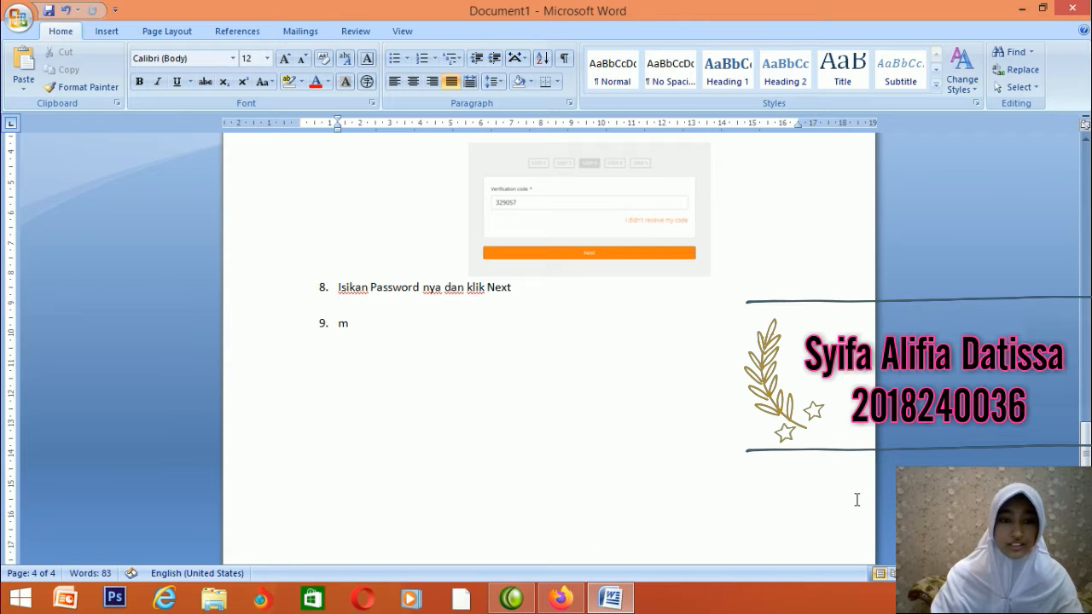
{"action": "key", "text": "ctrl+z"}
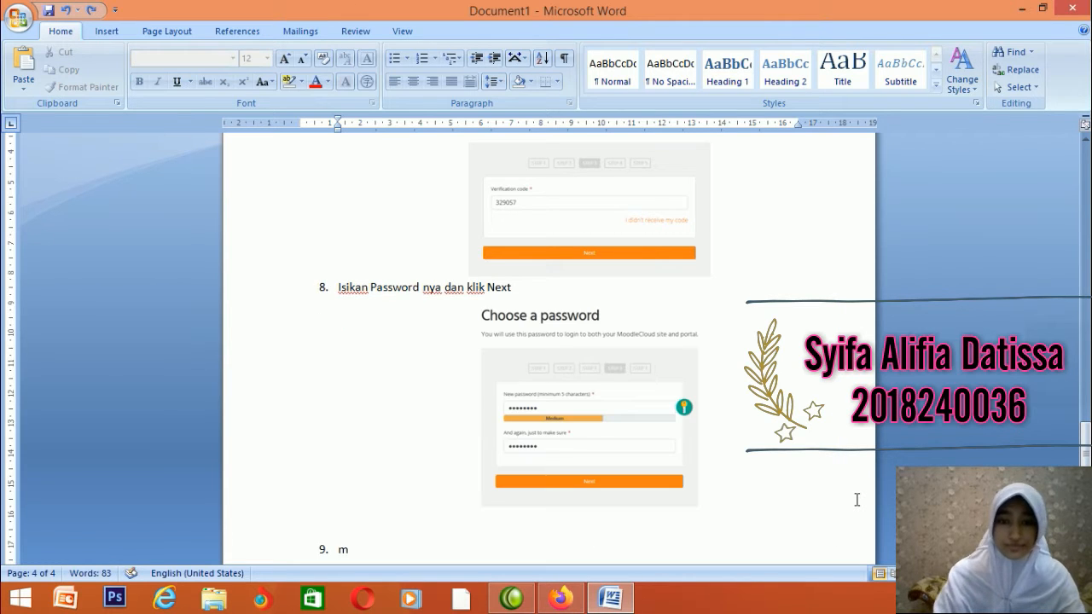
{"action": "left_click", "coordinate": [447, 554]}
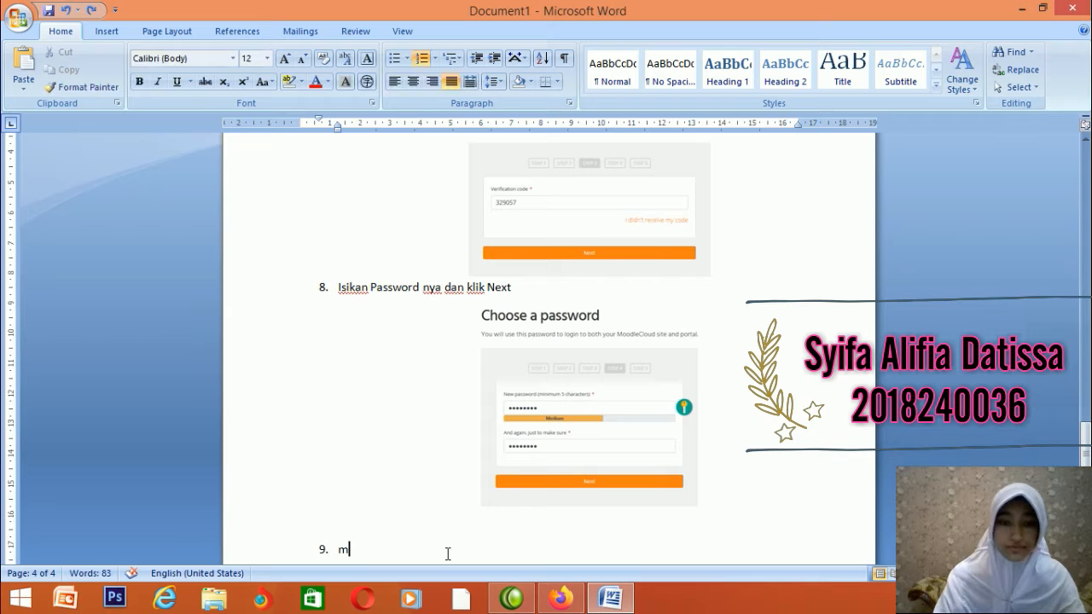
{"action": "key", "text": "BackSpace"}
Step: Submit the chosen MoodleCloud password and dismiss Firefox's password-saving prompt to reach the Success page
{"action": "left_click", "coordinate": [570, 600]}
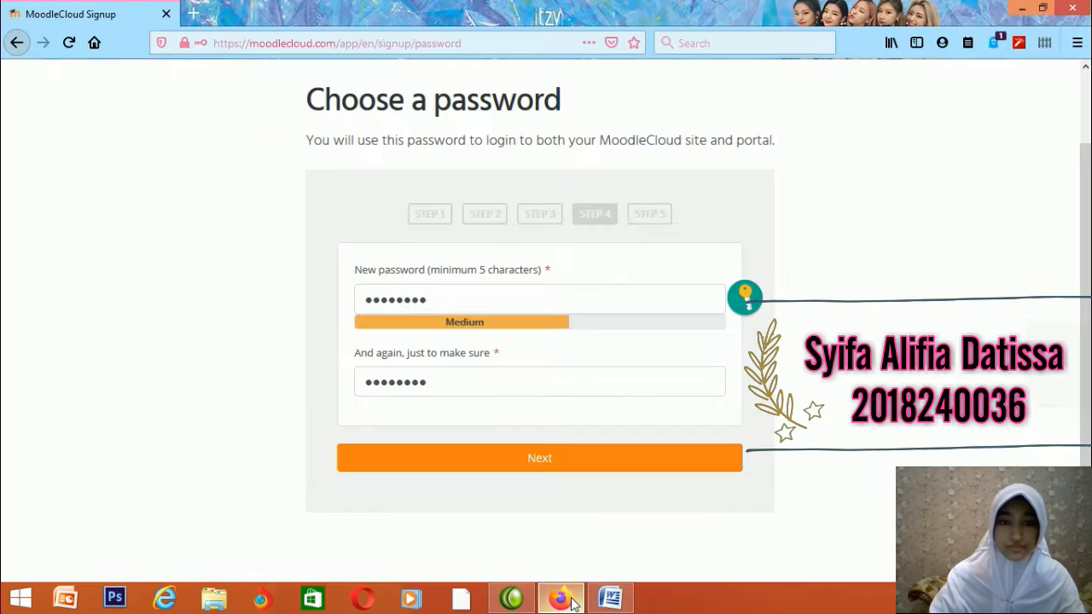
{"action": "left_click", "coordinate": [539, 465]}
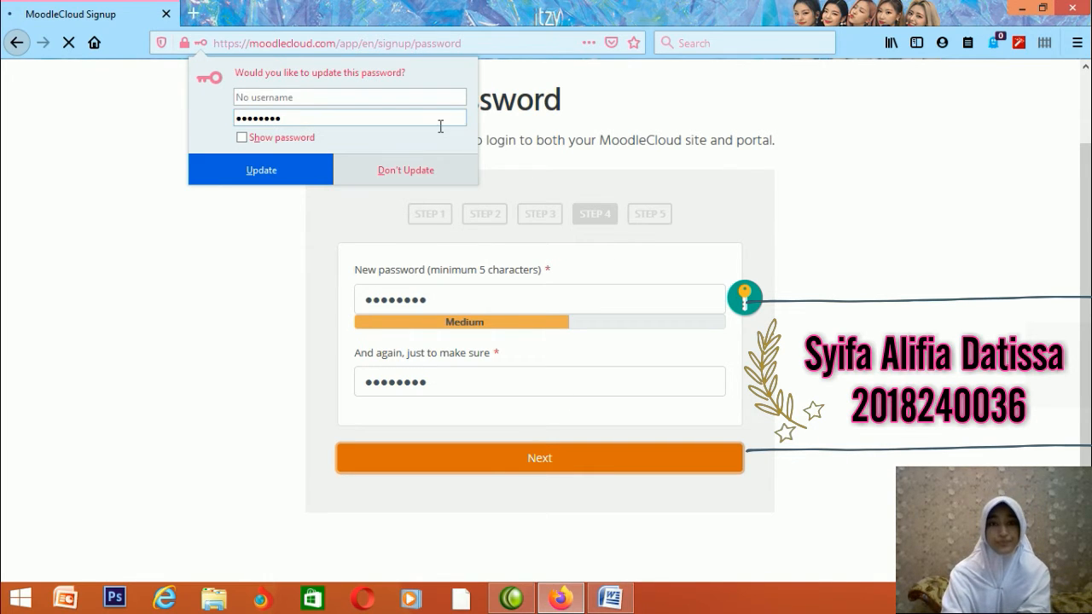
{"action": "left_click", "coordinate": [912, 156]}
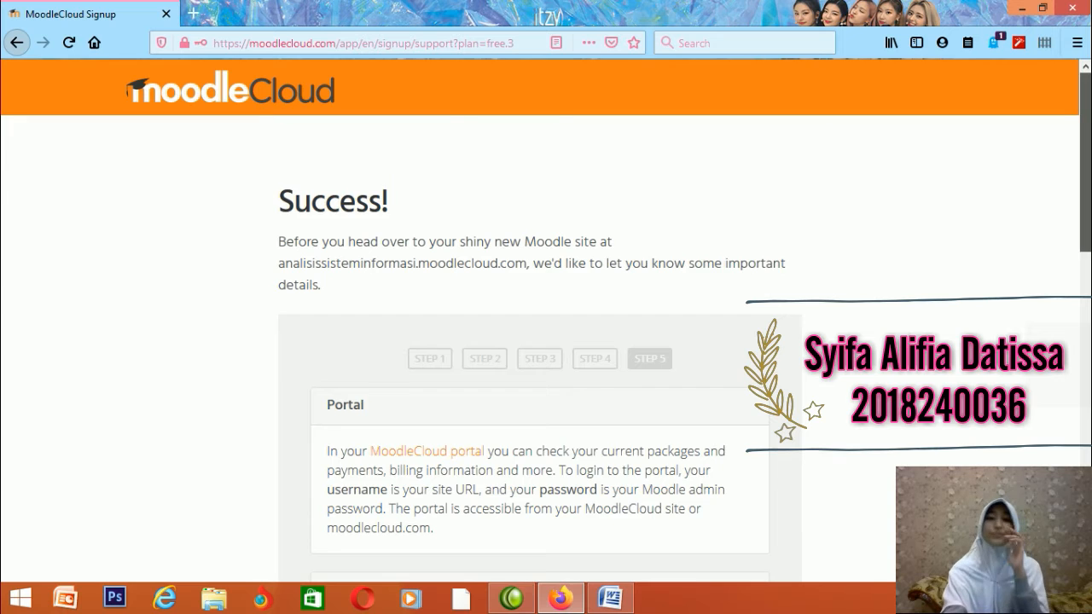
{"action": "scroll", "coordinate": [546, 341], "scroll_direction": "down", "scroll_amount": 10}
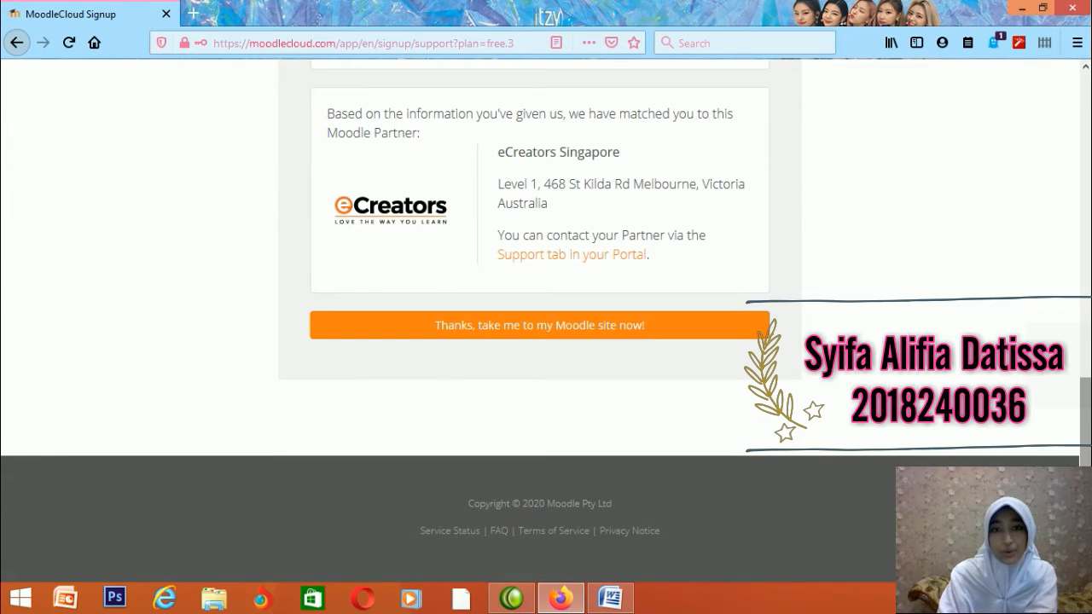
{"action": "scroll", "coordinate": [979, 442], "scroll_direction": "up", "scroll_amount": 10}
{"action": "scroll", "coordinate": [546, 341], "scroll_direction": "down", "scroll_amount": 10}
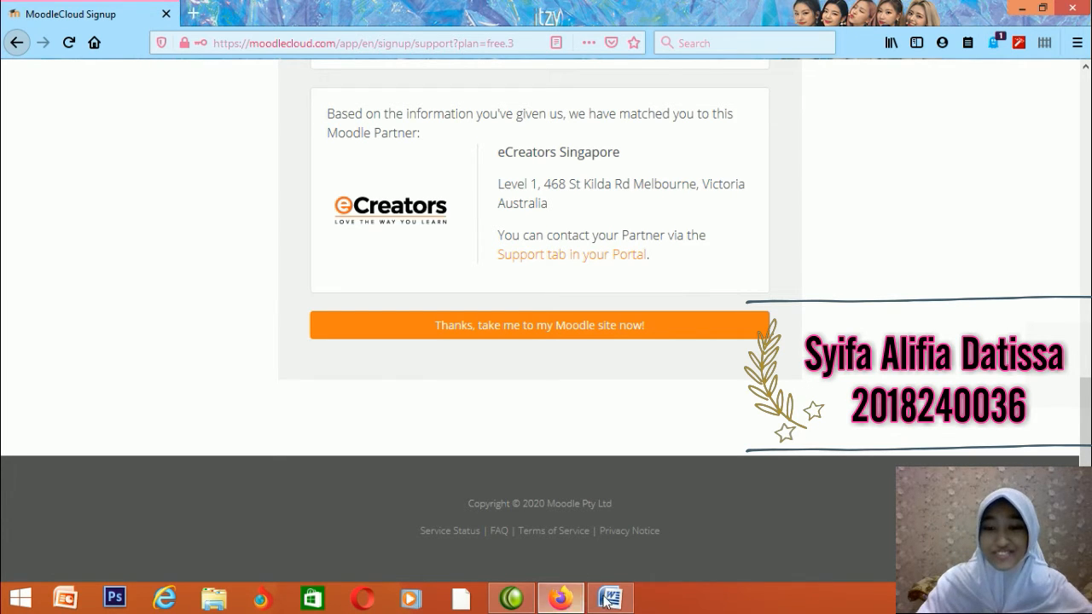
Step: Copy a screenshot of the Success page's visible Moodle partner section
{"action": "left_click", "coordinate": [592, 41]}
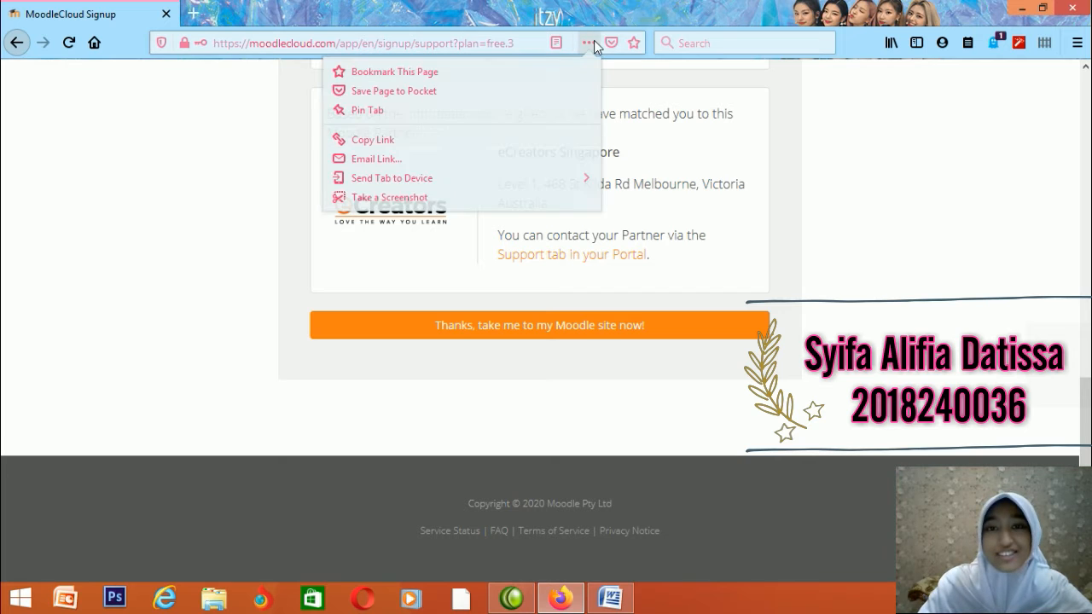
{"action": "left_click", "coordinate": [474, 197]}
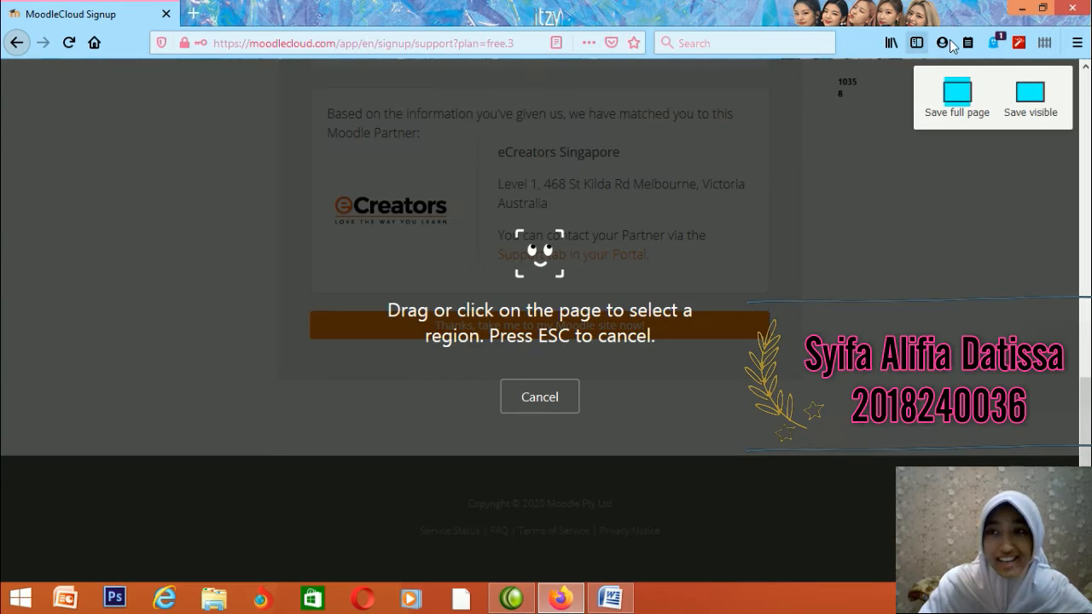
{"action": "left_click", "coordinate": [1032, 101]}
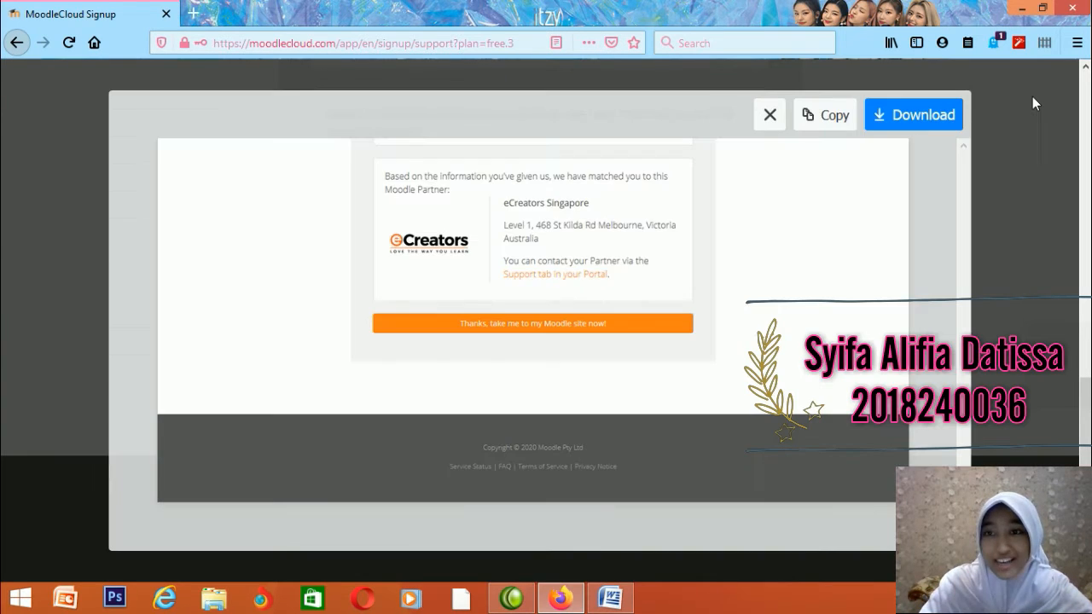
{"action": "left_click", "coordinate": [843, 117]}
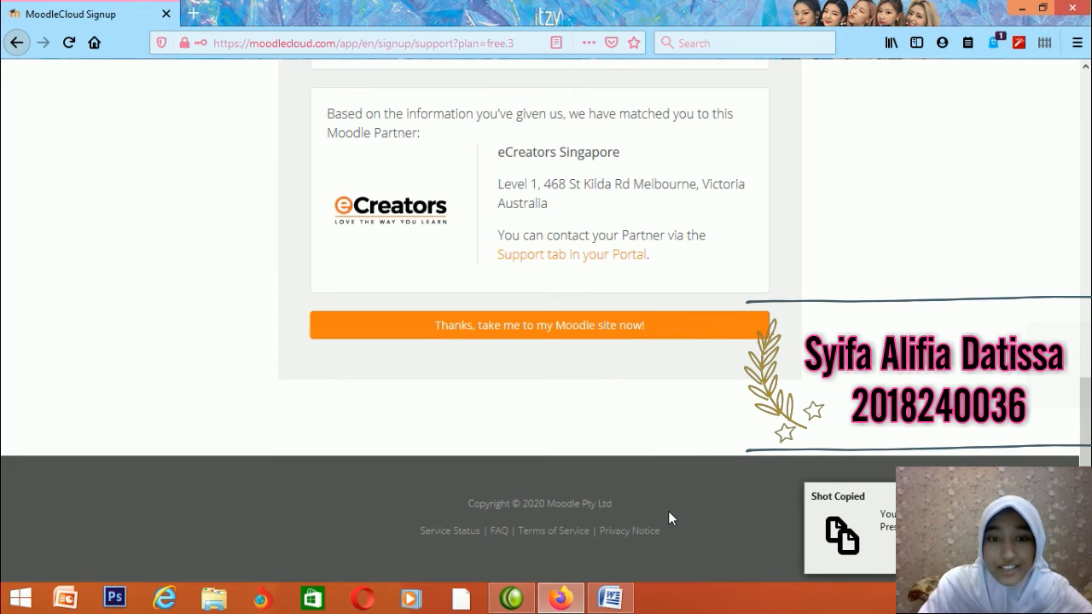
Step: Write step 9 as 'Klik Thanks, take me to my Moodle site now!' in the Word guide
{"action": "left_click", "coordinate": [617, 607]}
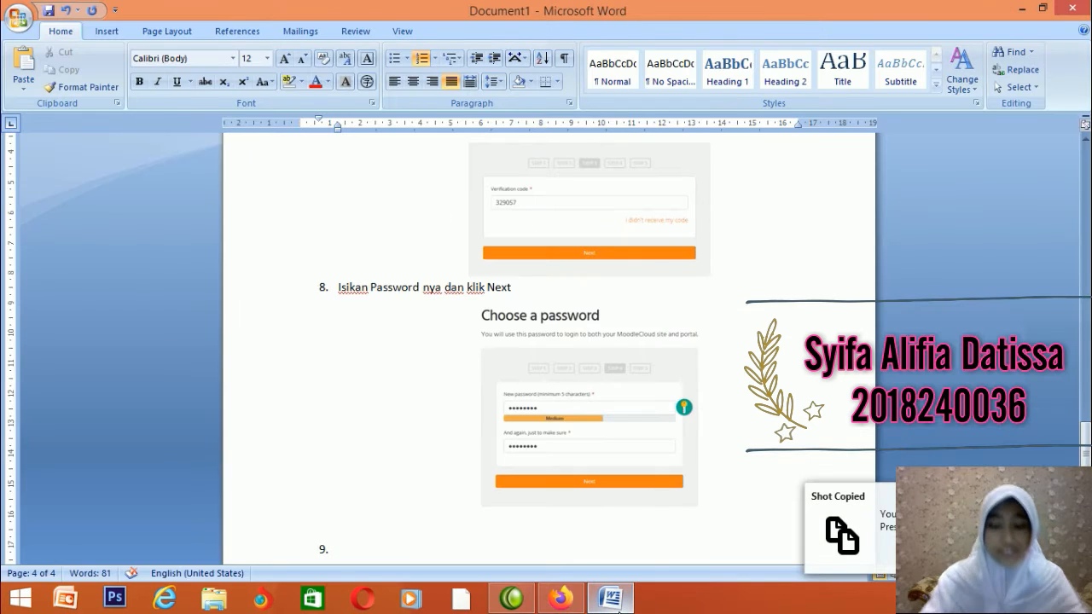
{"action": "type", "text": "Klik T"}
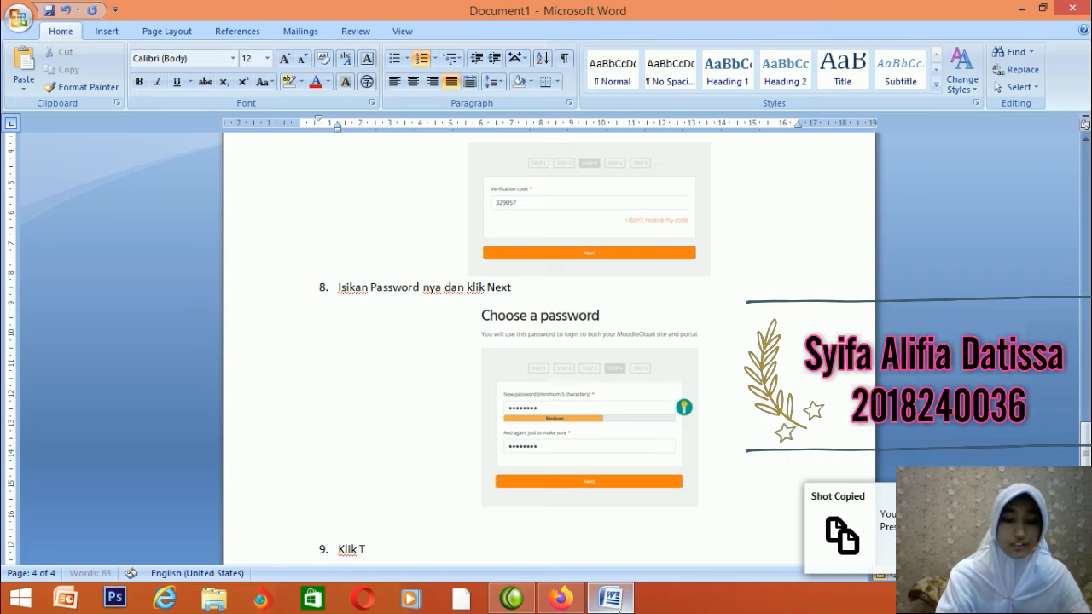
{"action": "type", "text": "hanks,"}
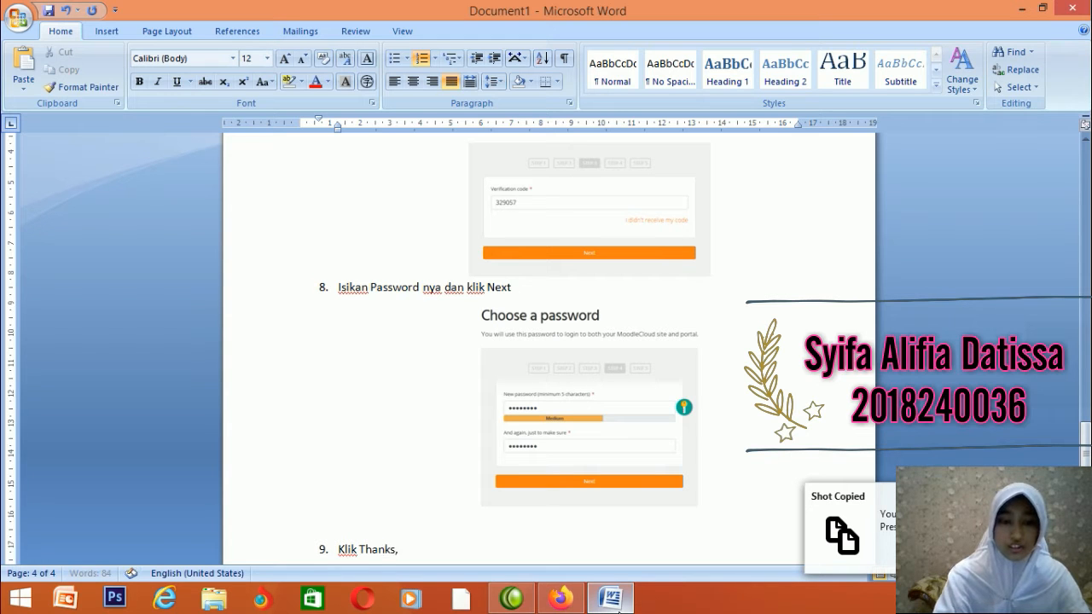
{"action": "left_click", "coordinate": [561, 598]}
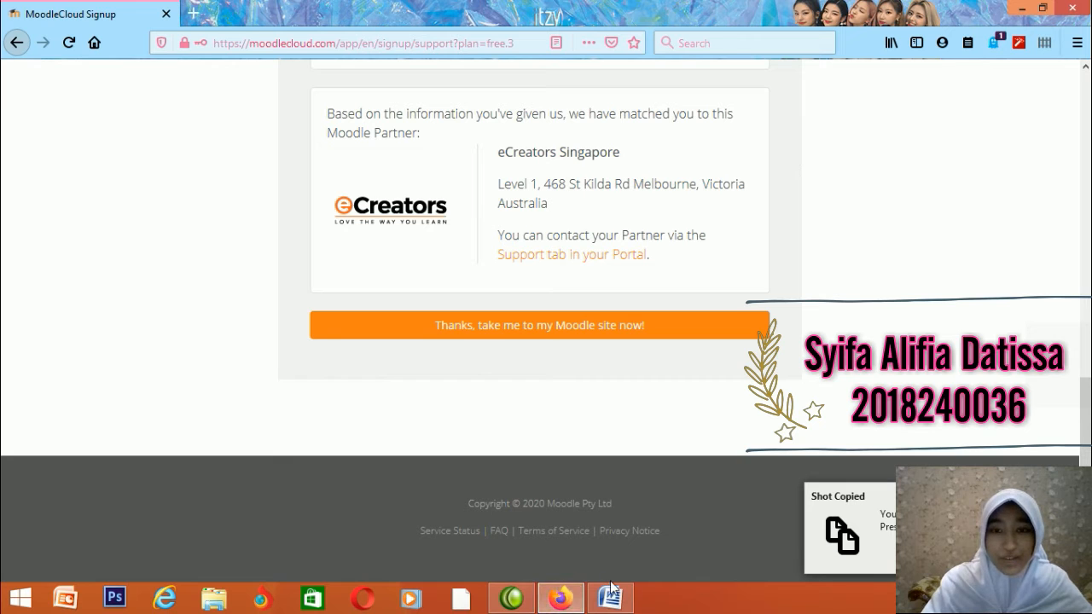
{"action": "mouse_move", "coordinate": [610, 598]}
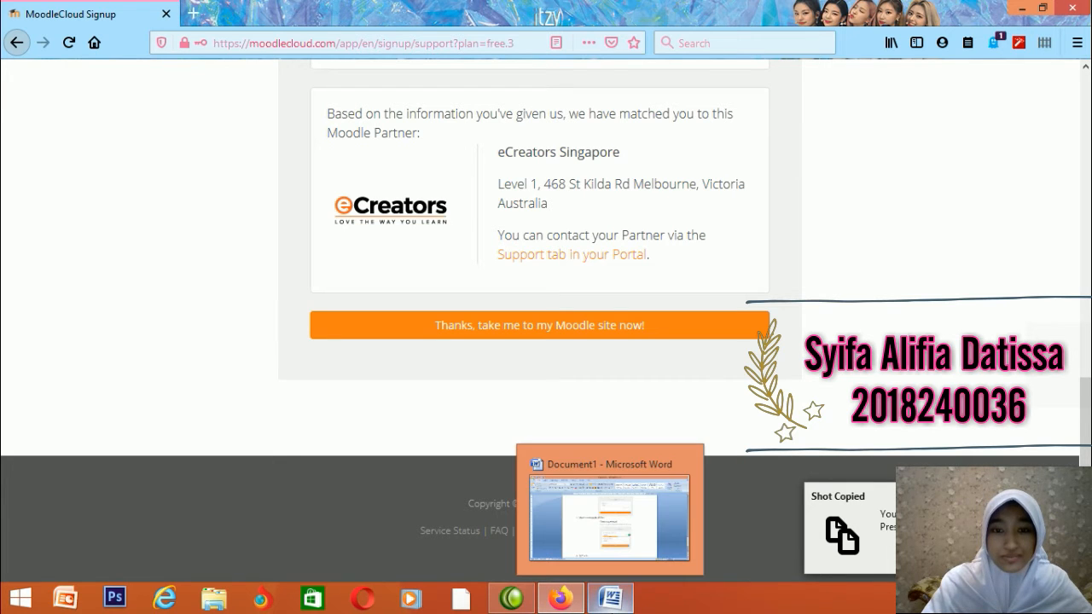
{"action": "left_click", "coordinate": [683, 510]}
{"action": "type", "text": "take me"}
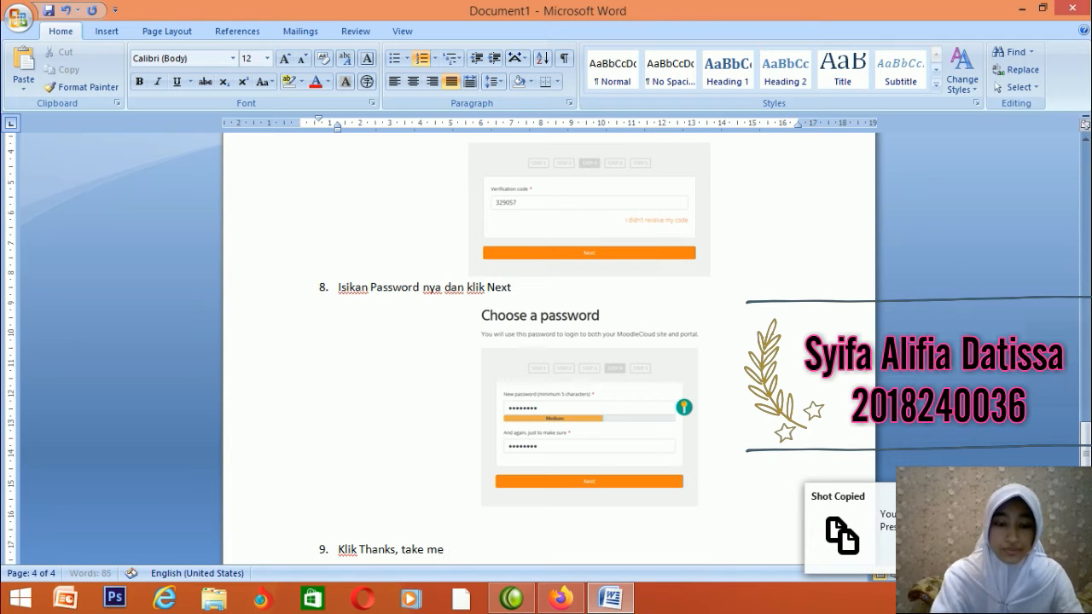
{"action": "type", "text": " to my Mo"}
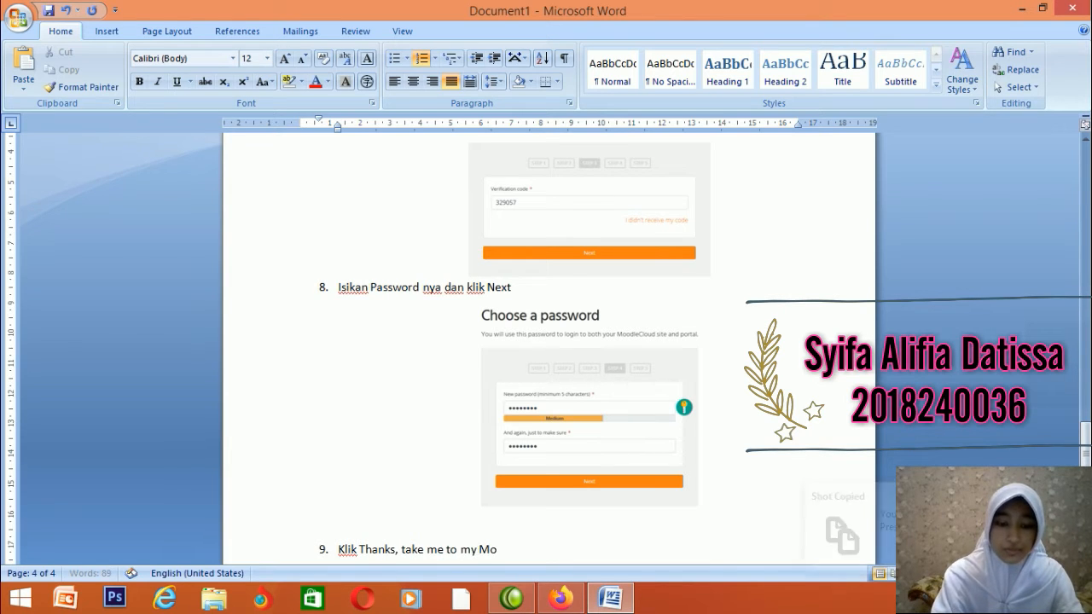
{"action": "type", "text": "odle site now!"}
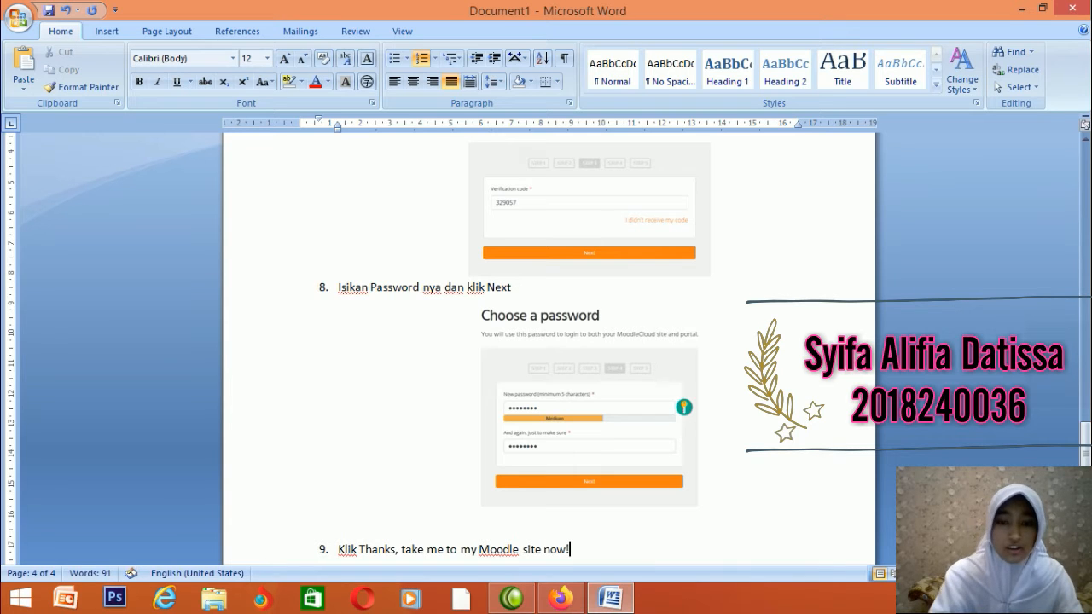
Step: Paste the partner-page screenshot under step 9 on an unnumbered line and begin the next item
{"action": "key", "text": "Return"}
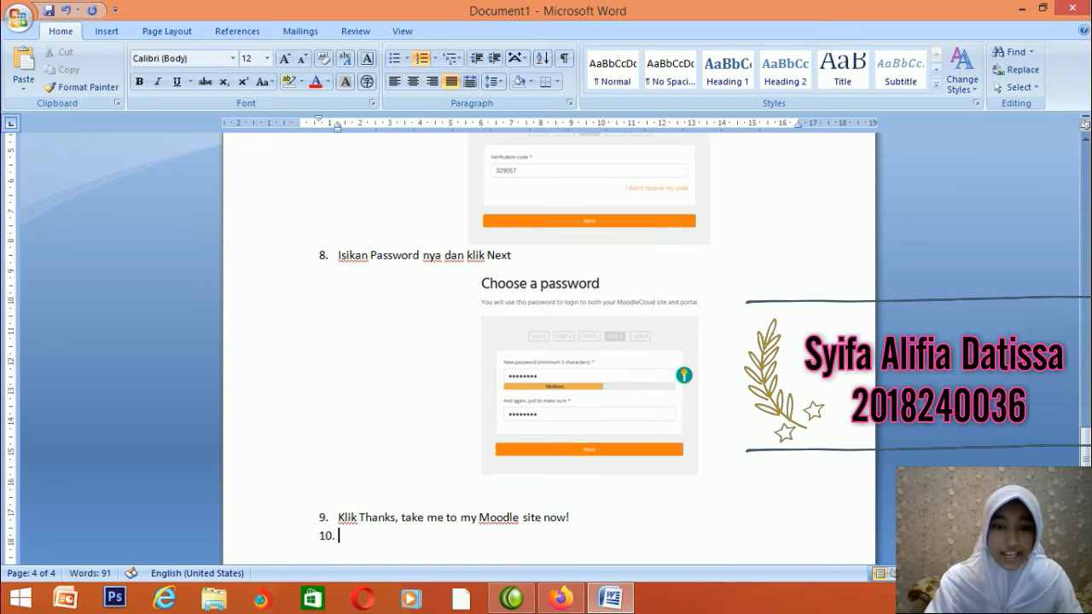
{"action": "key", "text": "BackSpace"}
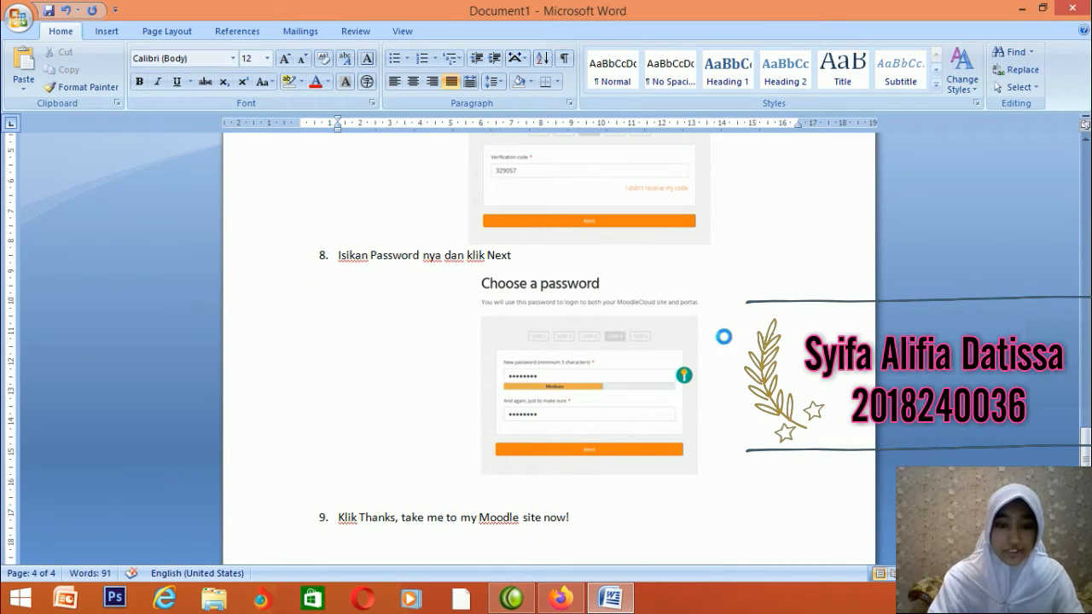
{"action": "key", "text": "ctrl+v"}
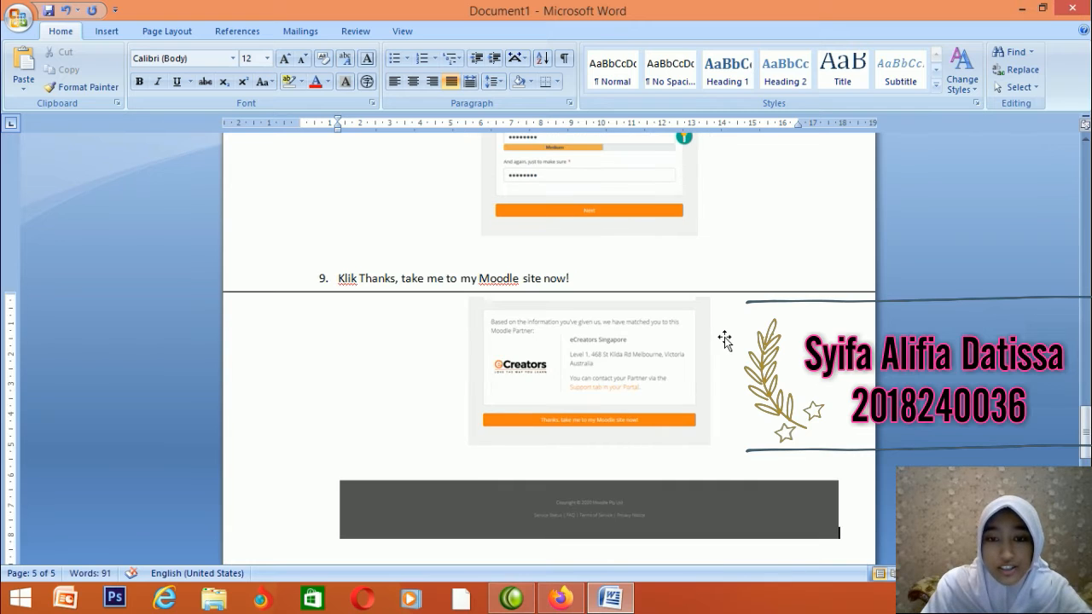
{"action": "key", "text": "Return"}
{"action": "type", "text": "1"}
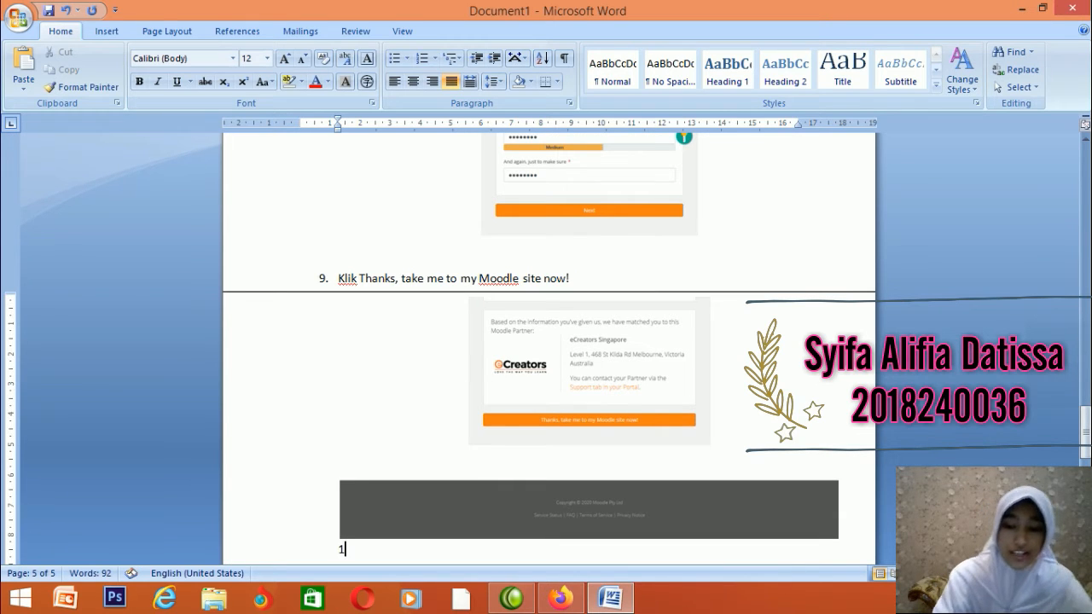
{"action": "type", "text": "."}
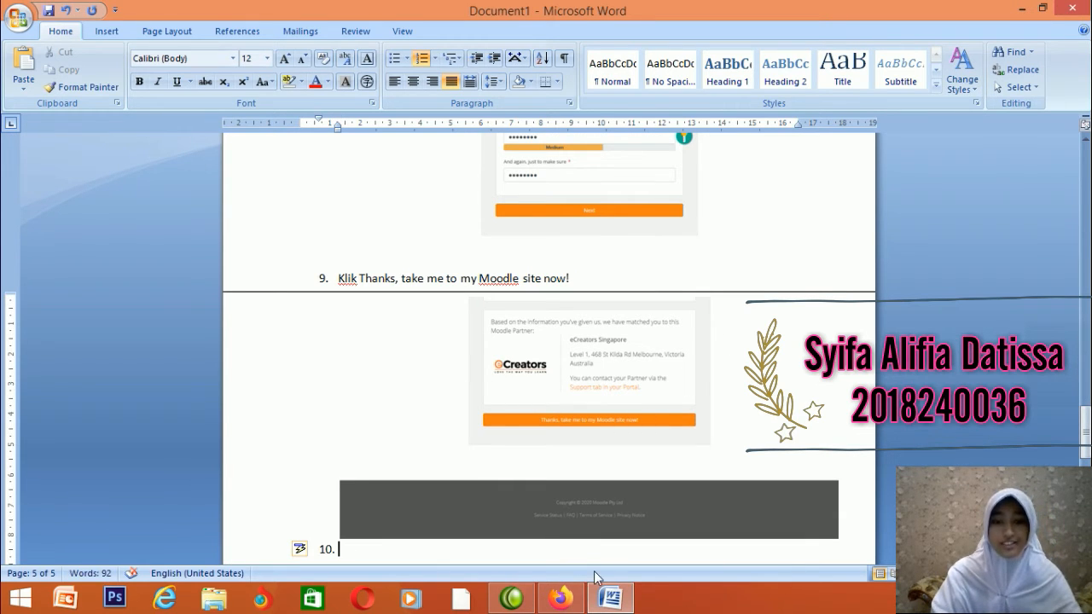
{"action": "left_click", "coordinate": [560, 598]}
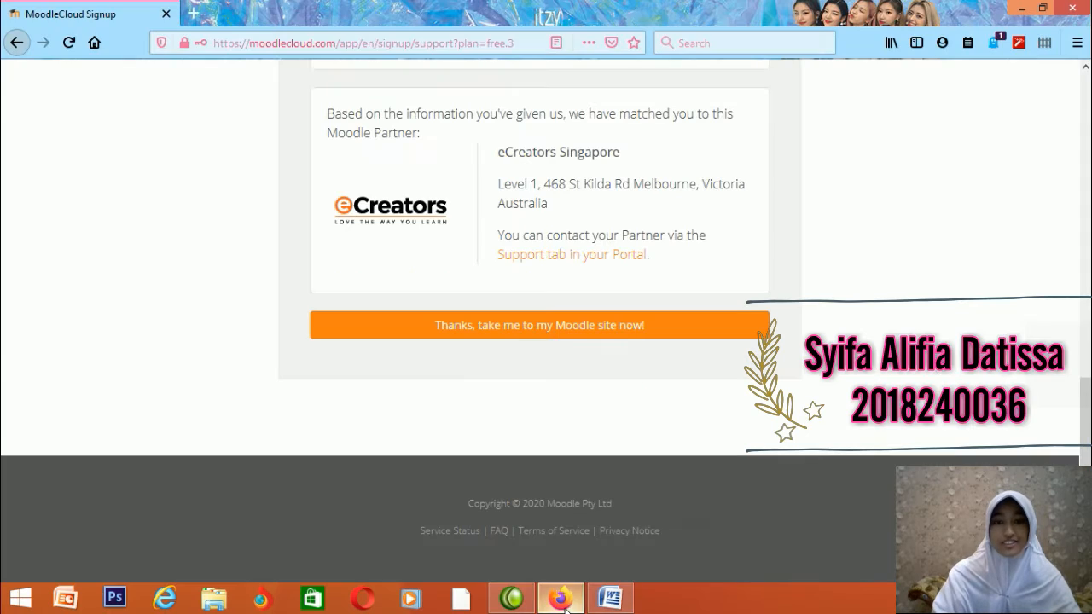
Step: Go to the new Moodle site via 'Thanks, take me to my Moodle site now!'
{"action": "left_click", "coordinate": [509, 337]}
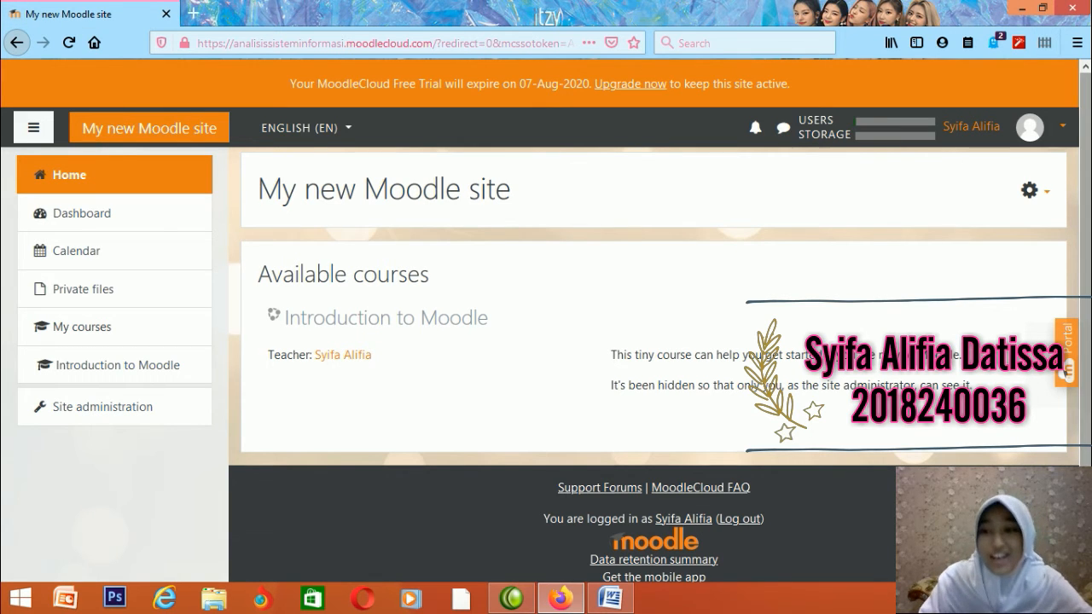
{"action": "scroll", "coordinate": [811, 203], "scroll_direction": "down", "scroll_amount": 1}
{"action": "scroll", "coordinate": [811, 202], "scroll_direction": "up", "scroll_amount": 1}
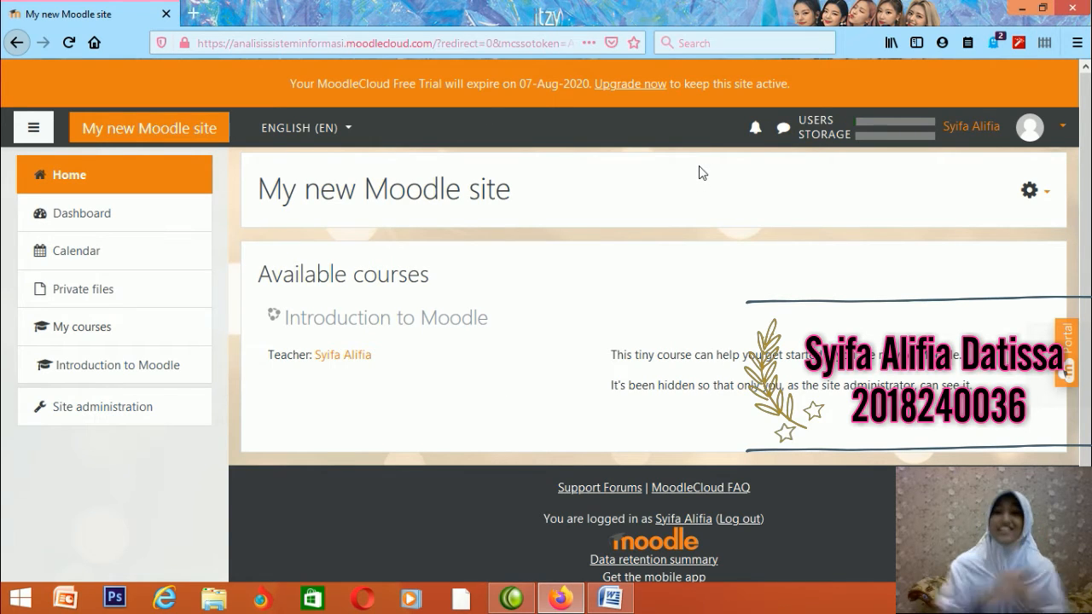
Step: Copy a screenshot of the visible Moodle site home page
{"action": "left_click", "coordinate": [589, 44]}
{"action": "left_click", "coordinate": [415, 197]}
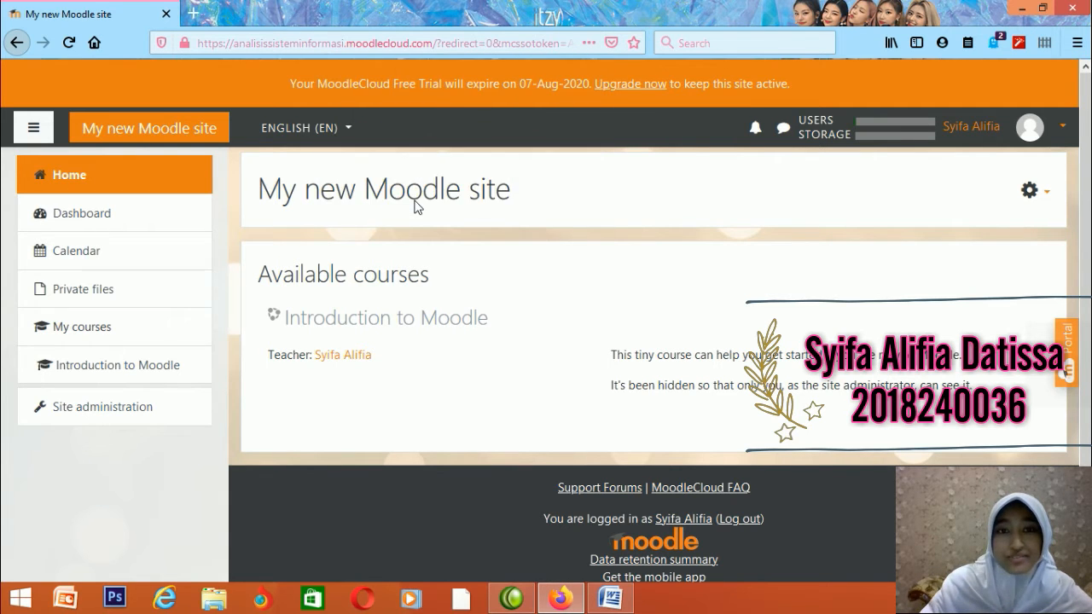
{"action": "left_click", "coordinate": [1033, 100]}
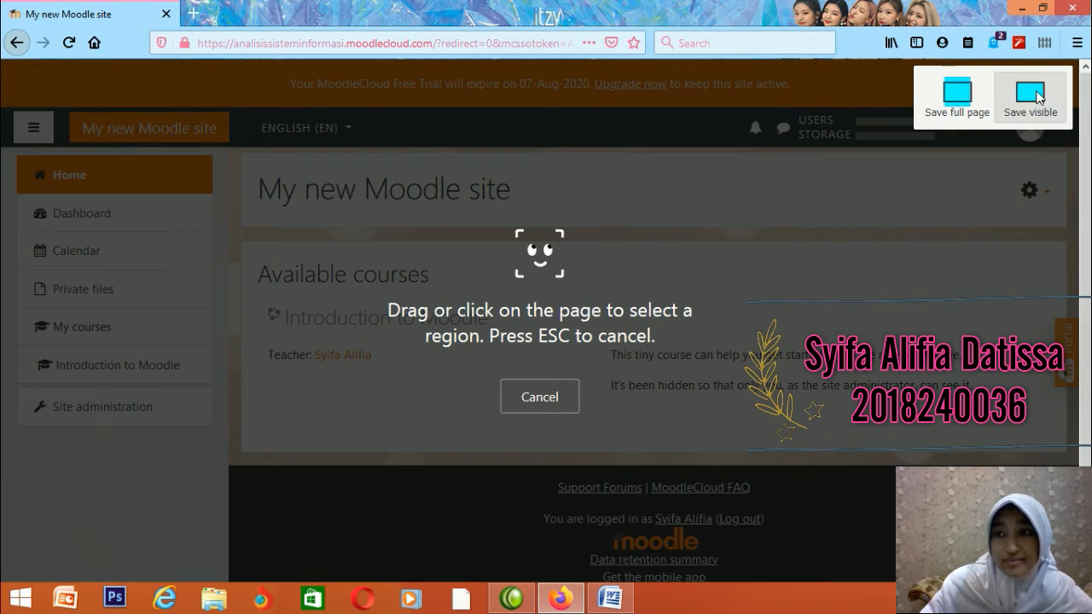
{"action": "left_click", "coordinate": [827, 118]}
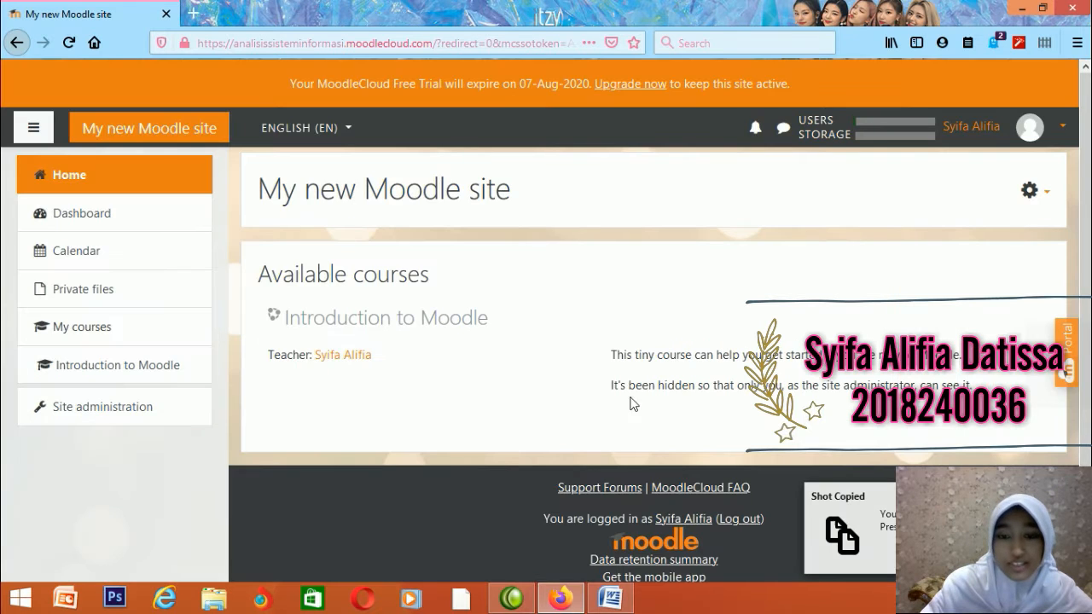
Step: Write step 10 as 'E-Learning siap untuk digunakan' in the Word guide
{"action": "left_click", "coordinate": [611, 598]}
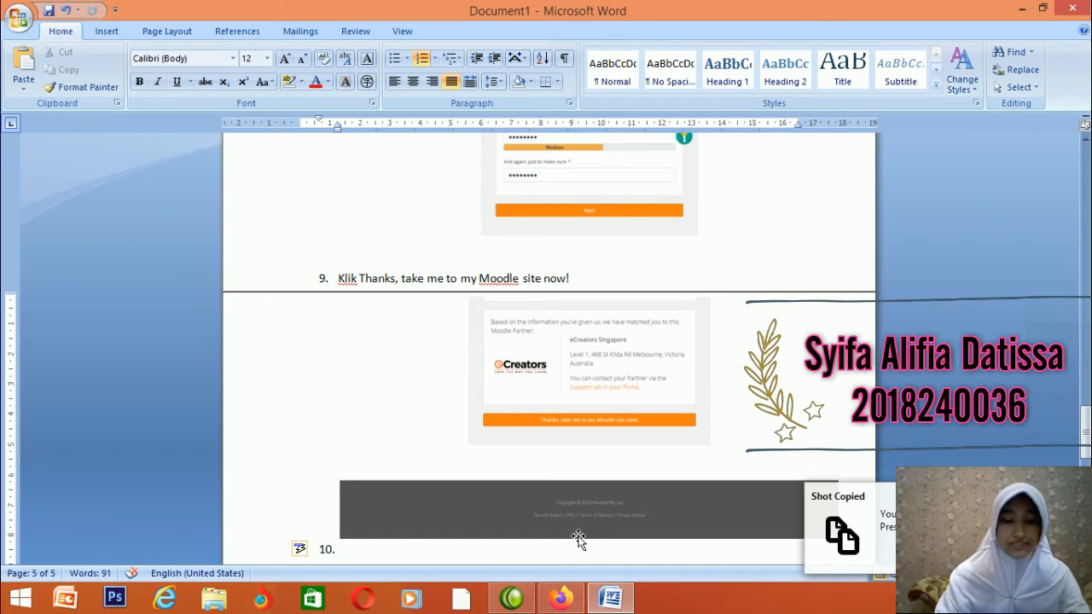
{"action": "type", "text": "Hasi"}
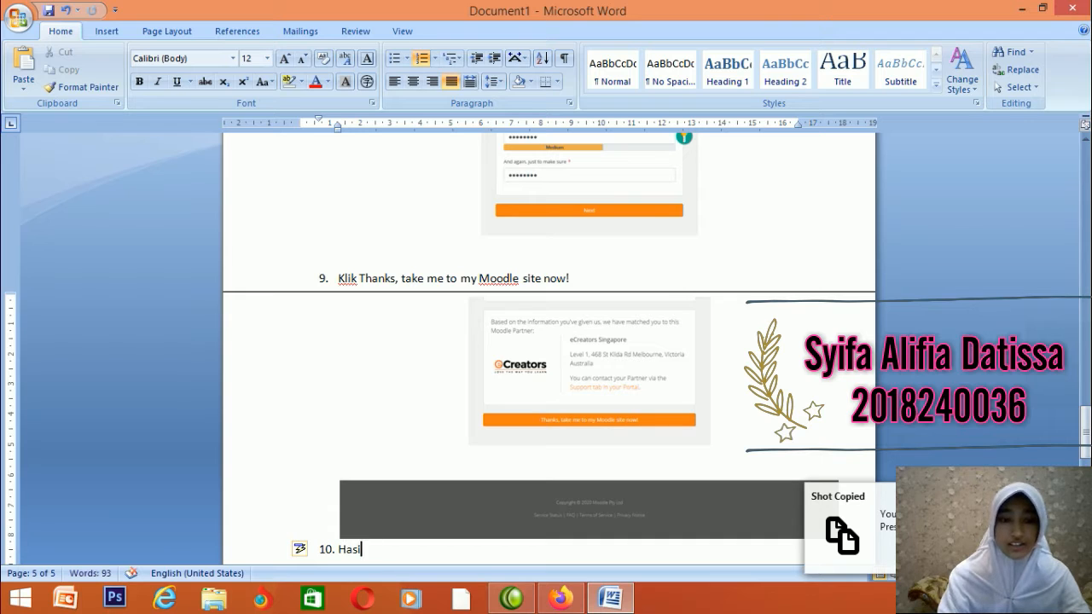
{"action": "key", "text": "BackSpace"}
{"action": "key", "text": "BackSpace"}
{"action": "key", "text": "BackSpace"}
{"action": "key", "text": "BackSpace"}
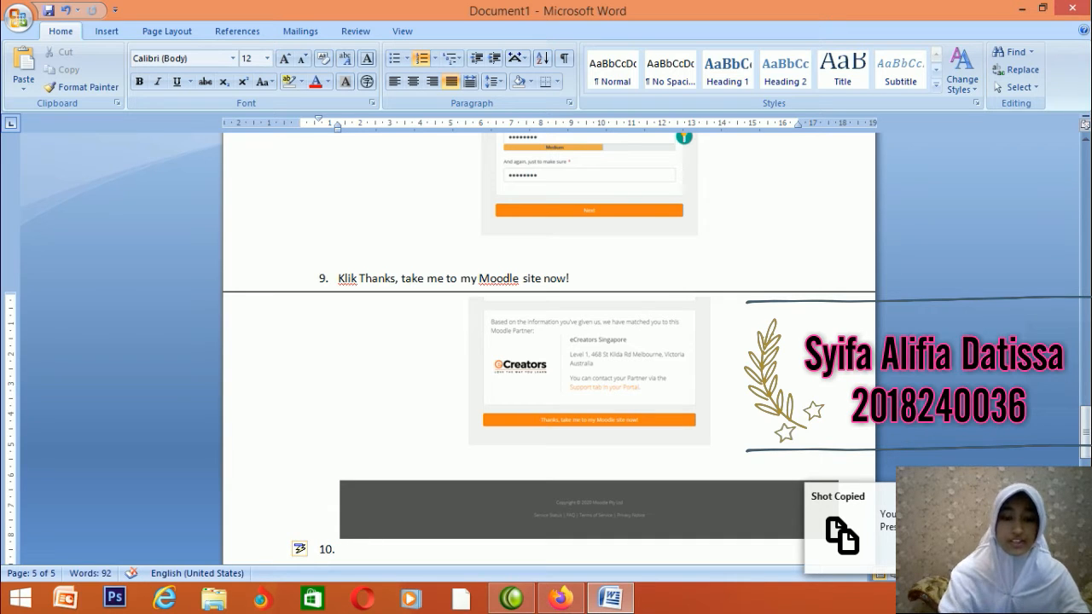
{"action": "type", "text": "E-Learn"}
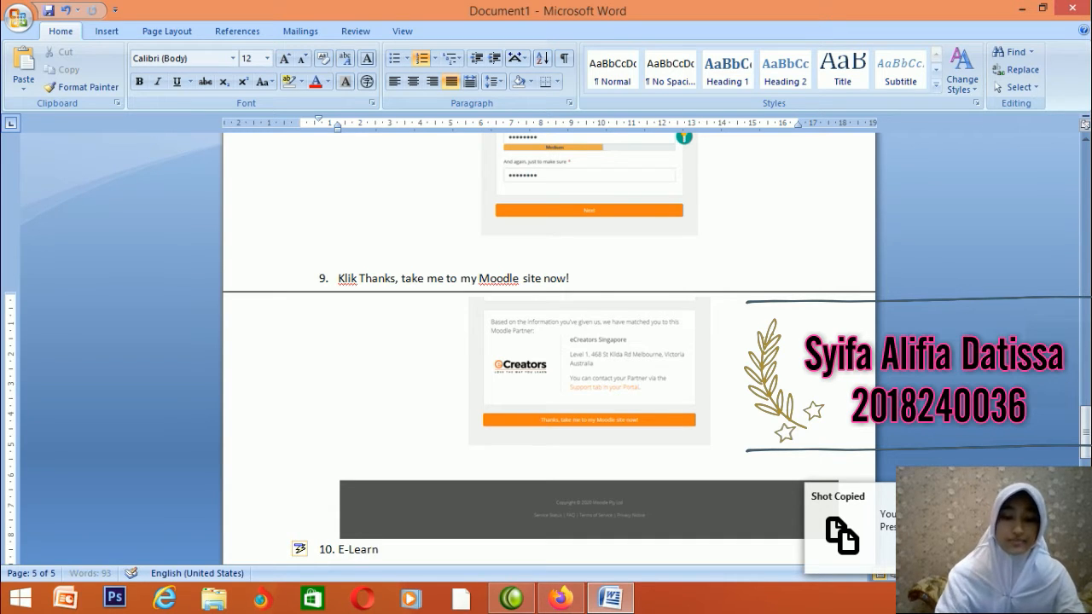
{"action": "type", "text": "ing siap"}
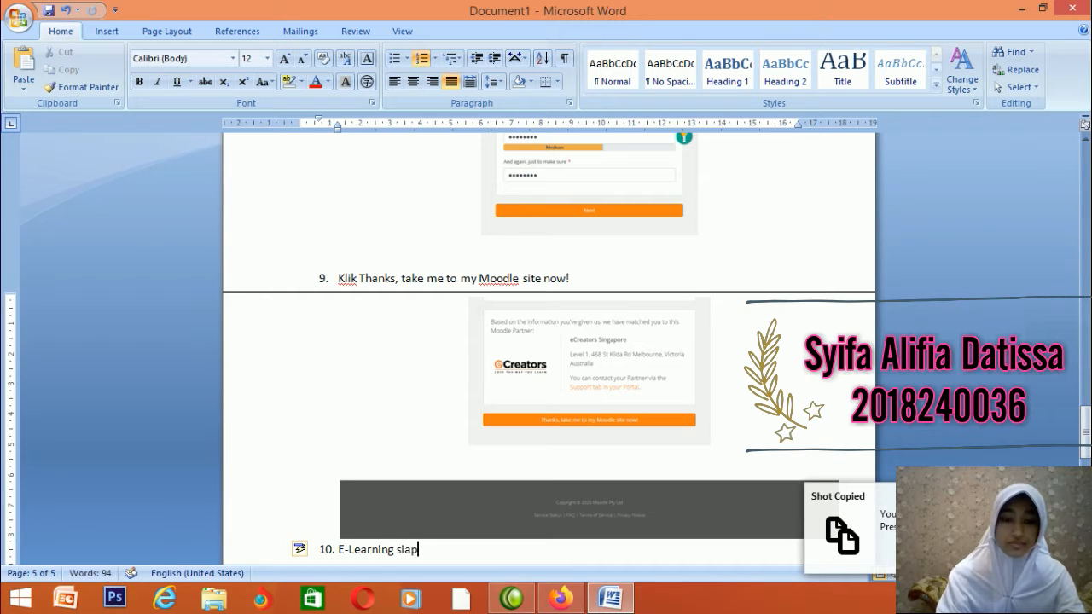
{"action": "type", "text": " untuk d"}
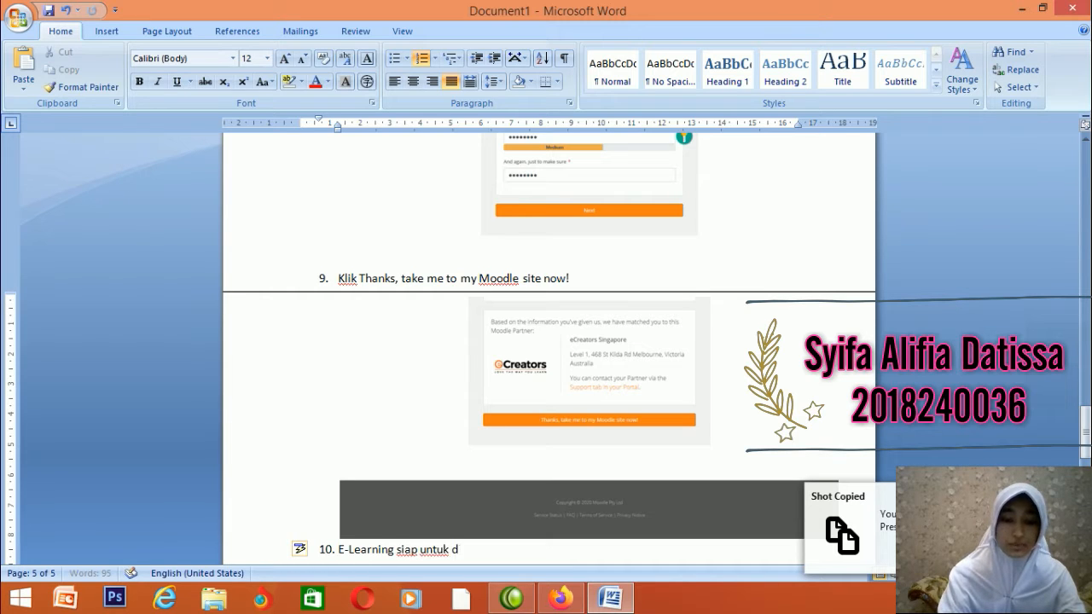
{"action": "type", "text": "igunakan"}
{"action": "key", "text": "Return"}
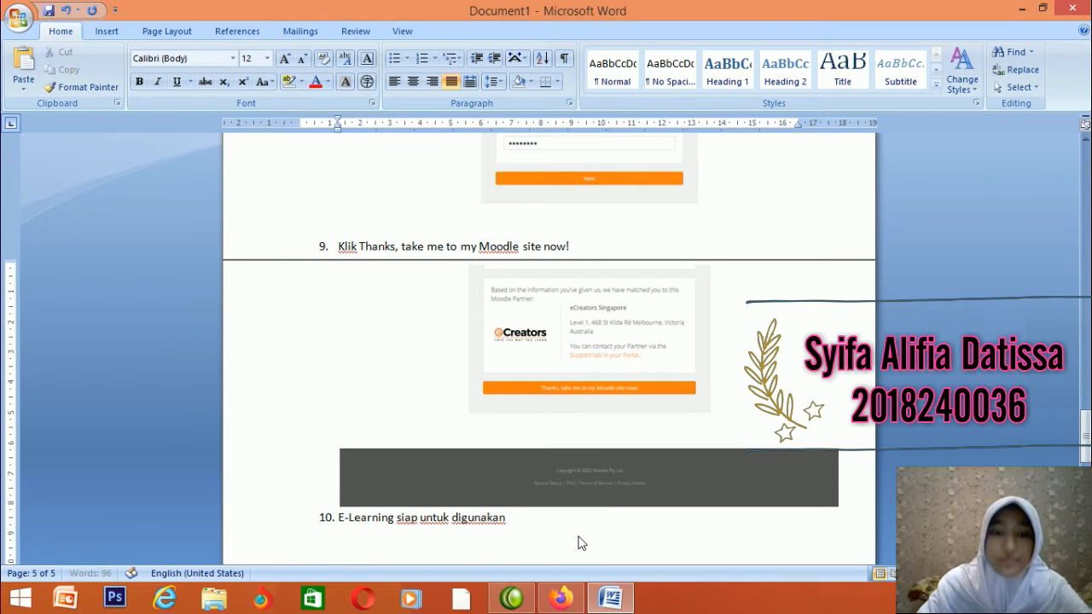
Step: Paste the Moodle home-page screenshot under step 10 and type '11.' below it
{"action": "key", "text": "ctrl+v"}
{"action": "scroll", "coordinate": [578, 537], "scroll_direction": "down", "scroll_amount": 5}
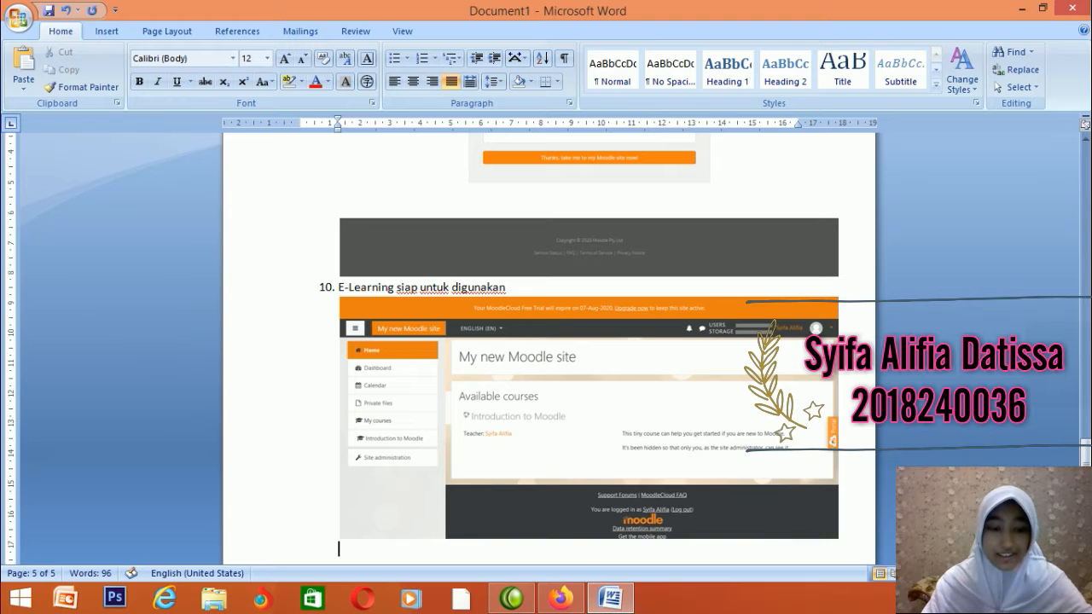
{"action": "type", "text": "11."}
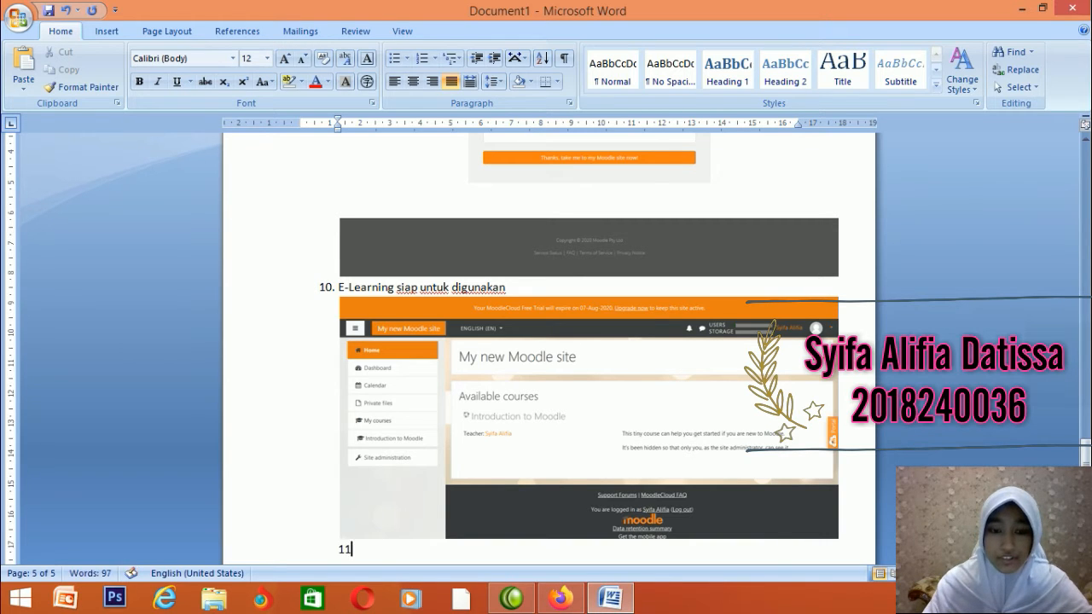
Step: Bring the new Moodle site's home page in Firefox back in front of Word
{"action": "left_click", "coordinate": [562, 602]}
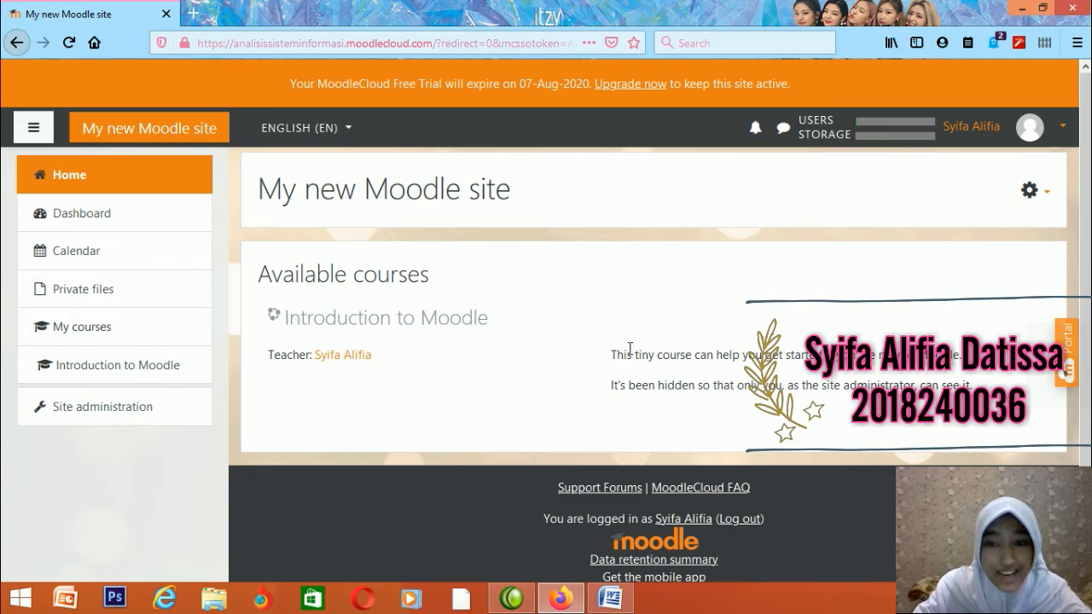
{"action": "scroll", "coordinate": [1083, 256], "scroll_direction": "down", "scroll_amount": 1}
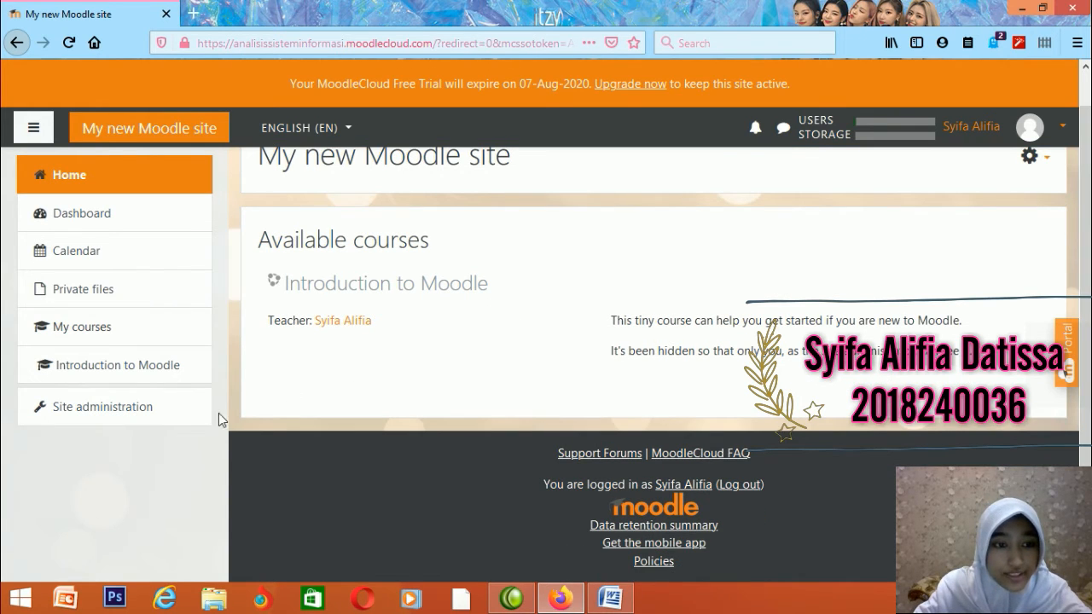
Step: Copy a screenshot of Moodle's Site administration page and start step 11 with 'Klik Site'
{"action": "left_click", "coordinate": [136, 408]}
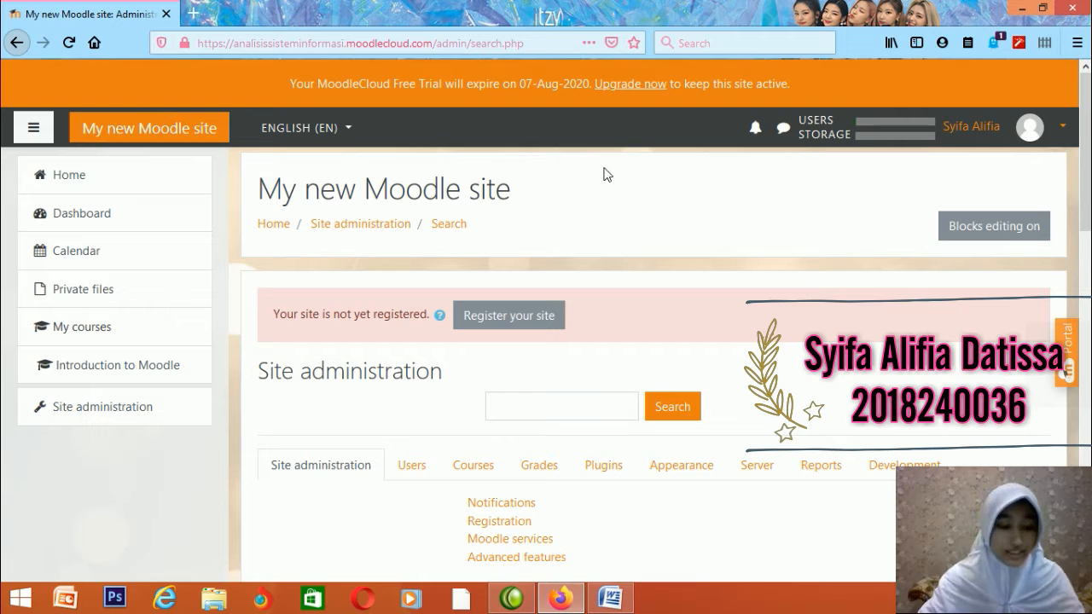
{"action": "left_click", "coordinate": [588, 42]}
{"action": "left_click", "coordinate": [411, 197]}
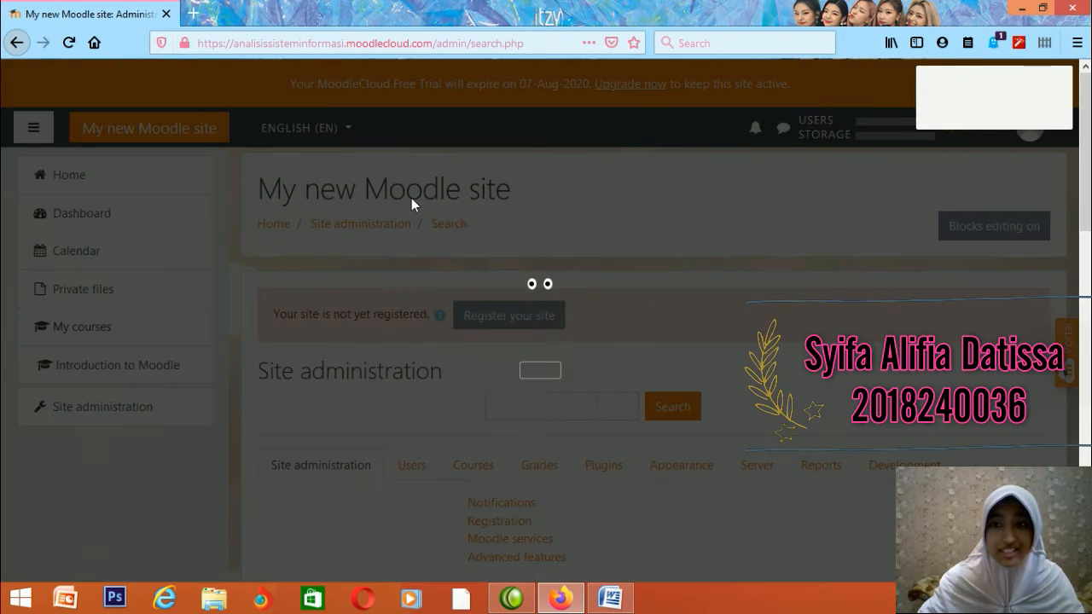
{"action": "left_click", "coordinate": [1032, 95]}
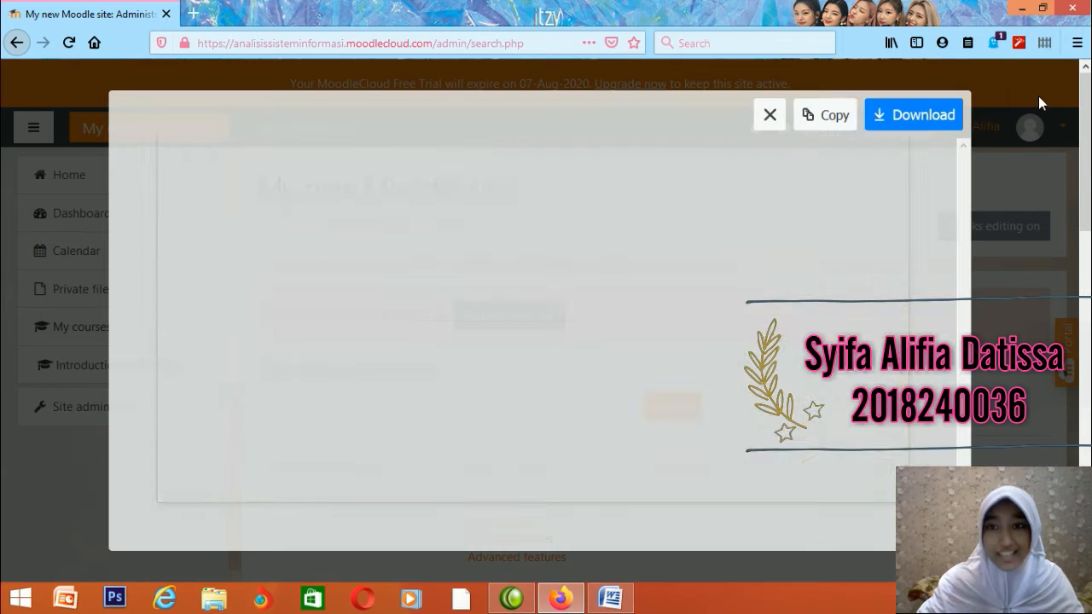
{"action": "left_click", "coordinate": [850, 116]}
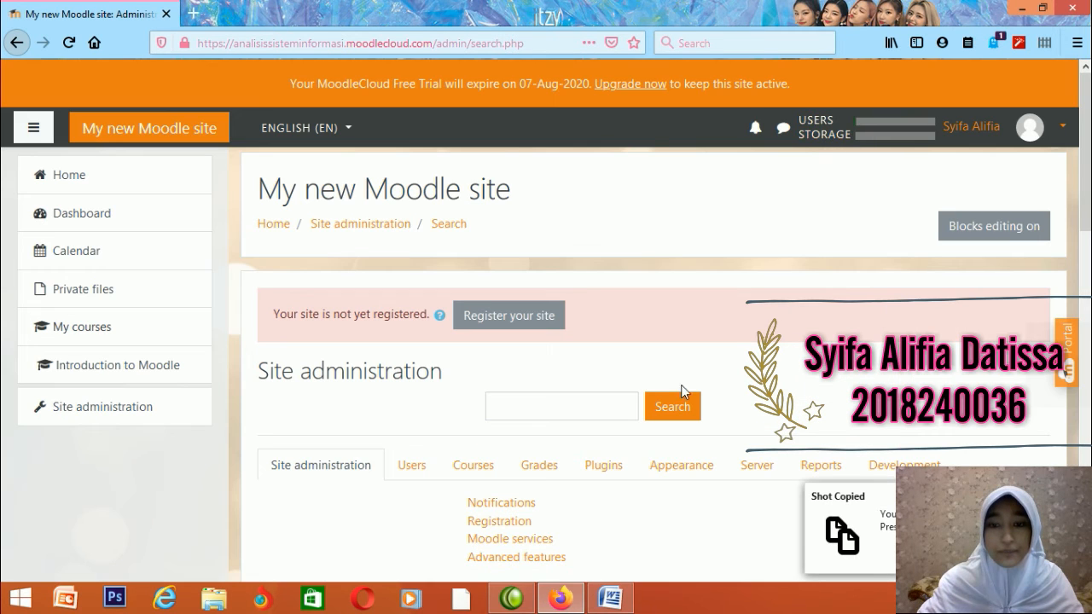
{"action": "left_click", "coordinate": [610, 598]}
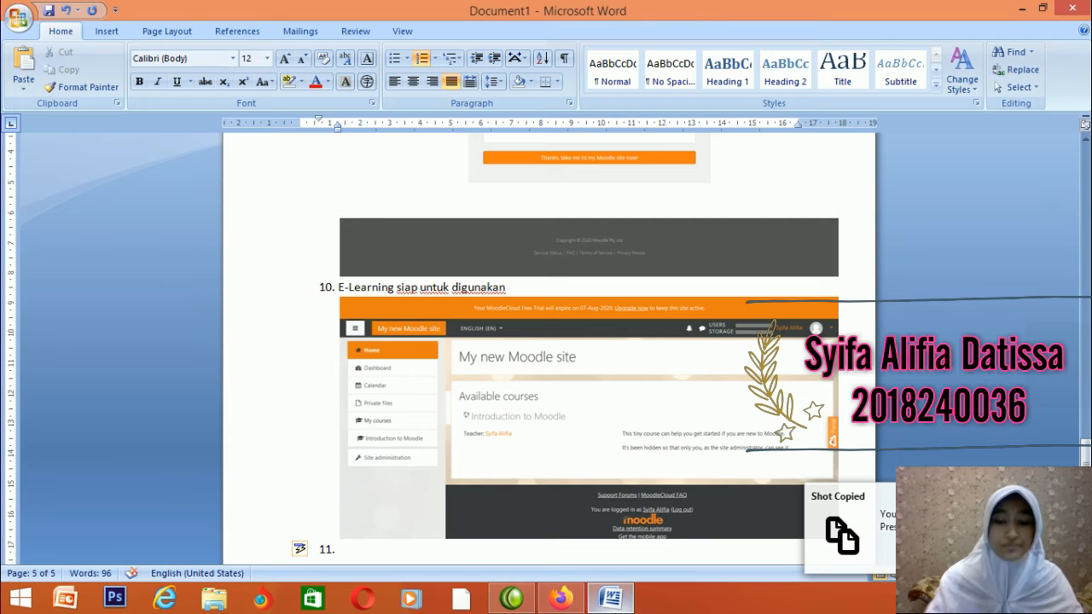
{"action": "type", "text": "Klik S"}
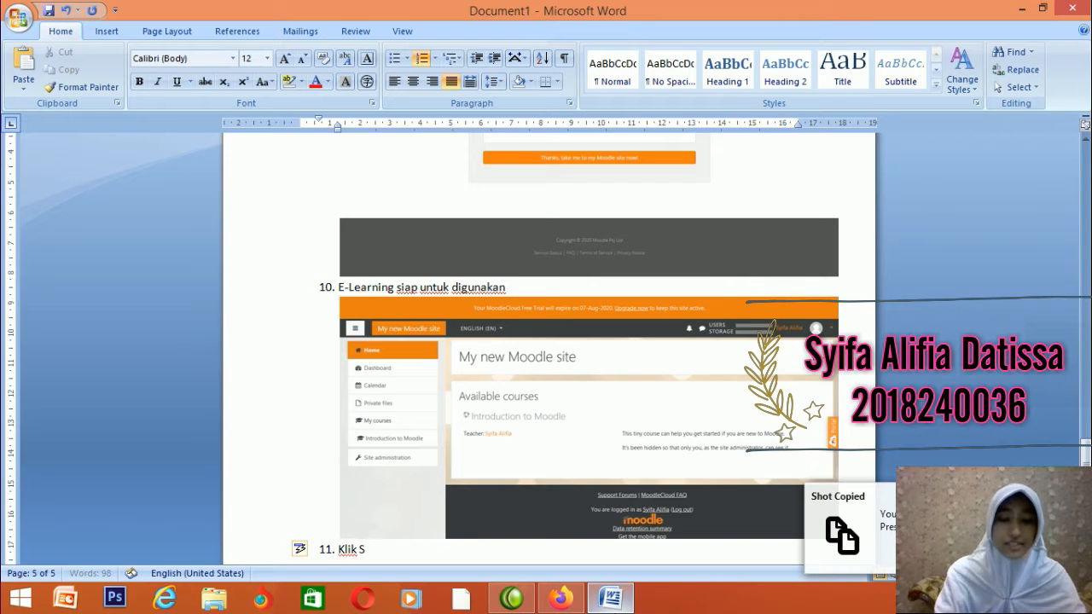
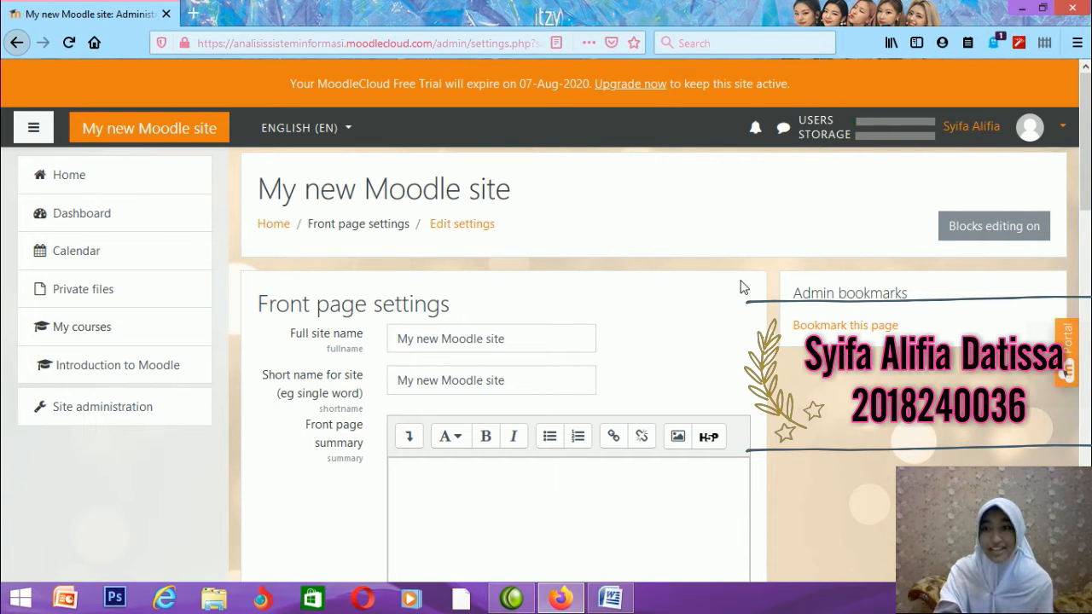
Step: Scroll through the Front page settings form to review its default names and options
{"action": "scroll", "coordinate": [810, 409], "scroll_direction": "down", "scroll_amount": 15}
{"action": "scroll", "coordinate": [878, 519], "scroll_direction": "up", "scroll_amount": 15}
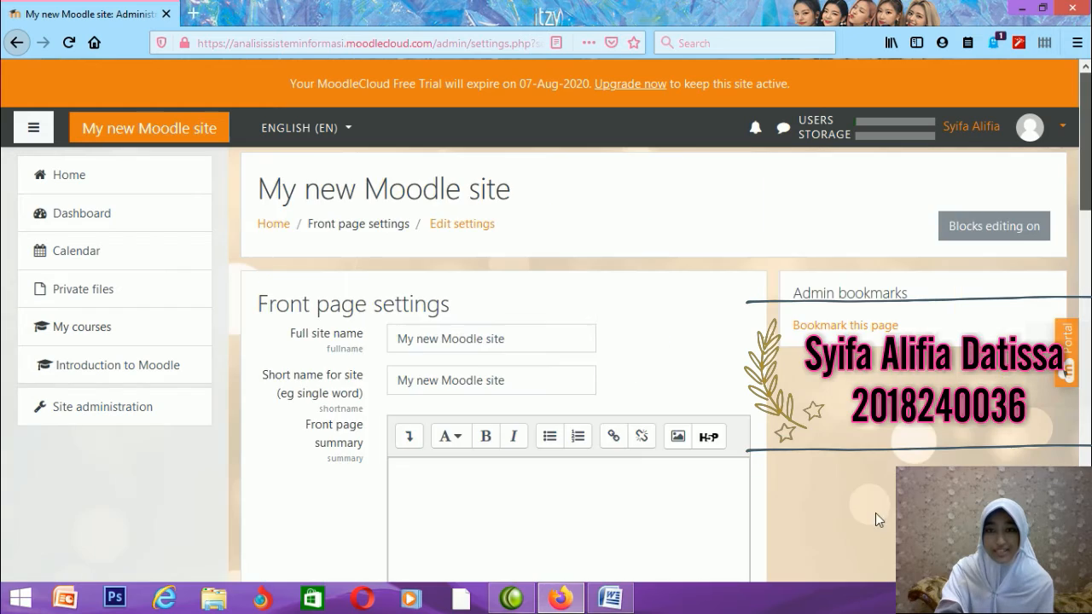
{"action": "scroll", "coordinate": [879, 519], "scroll_direction": "down", "scroll_amount": 15}
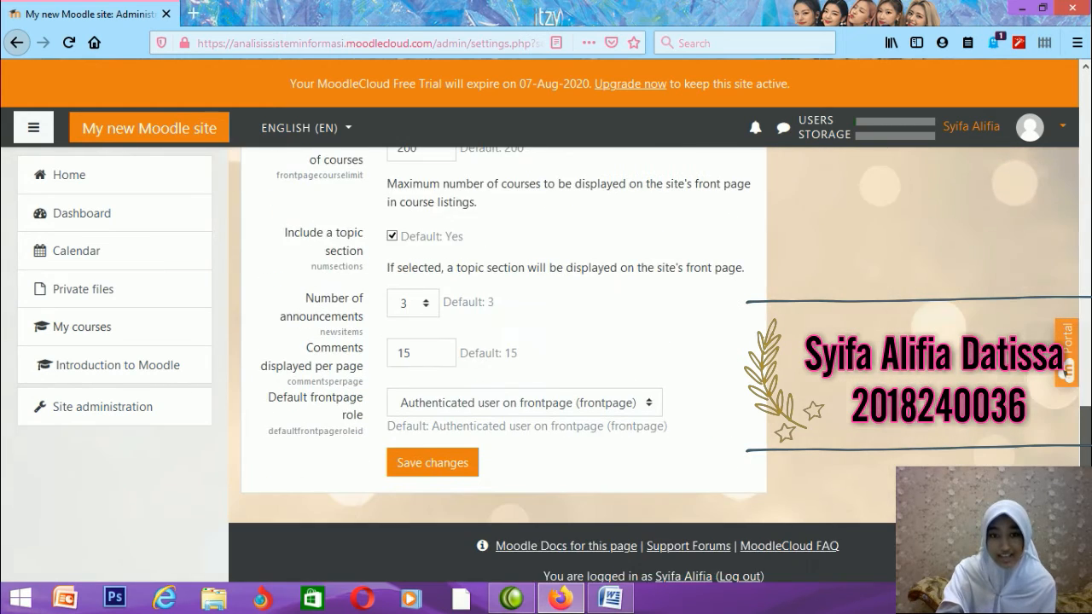
{"action": "scroll", "coordinate": [878, 519], "scroll_direction": "up", "scroll_amount": 10}
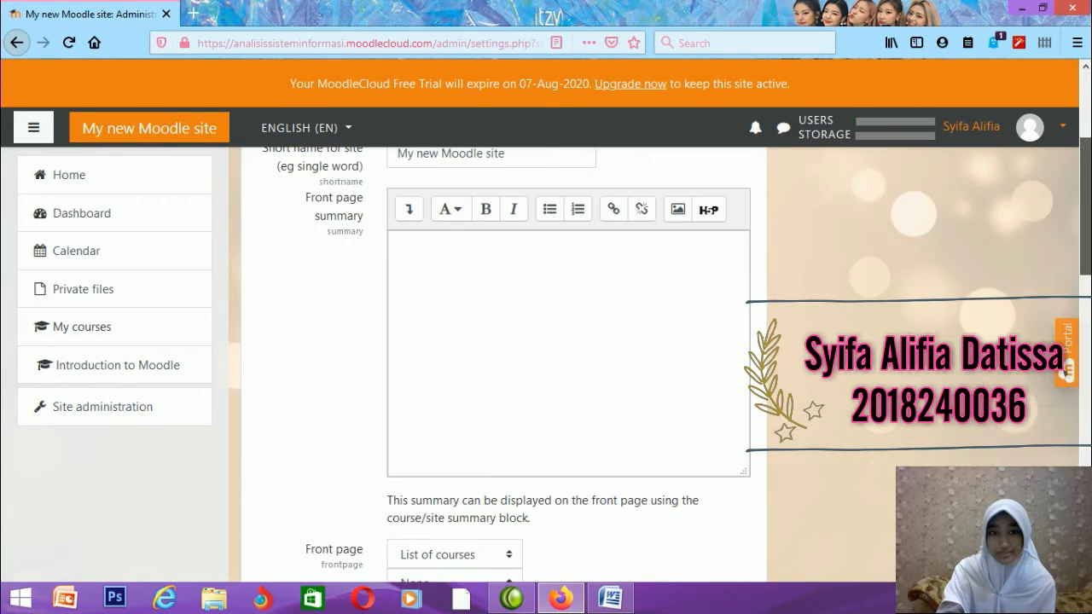
{"action": "scroll", "coordinate": [563, 358], "scroll_direction": "up", "scroll_amount": 5}
{"action": "scroll", "coordinate": [562, 358], "scroll_direction": "down", "scroll_amount": 15}
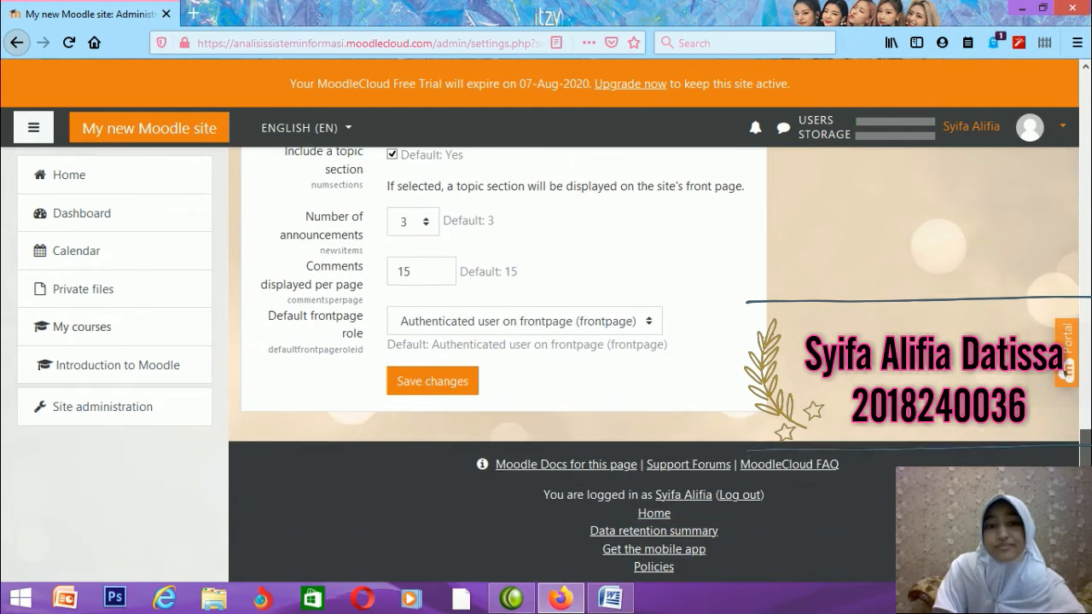
{"action": "scroll", "coordinate": [1076, 365], "scroll_direction": "up", "scroll_amount": 8}
{"action": "left_click_drag", "start_coordinate": [1085, 363], "coordinate": [1089, 174]}
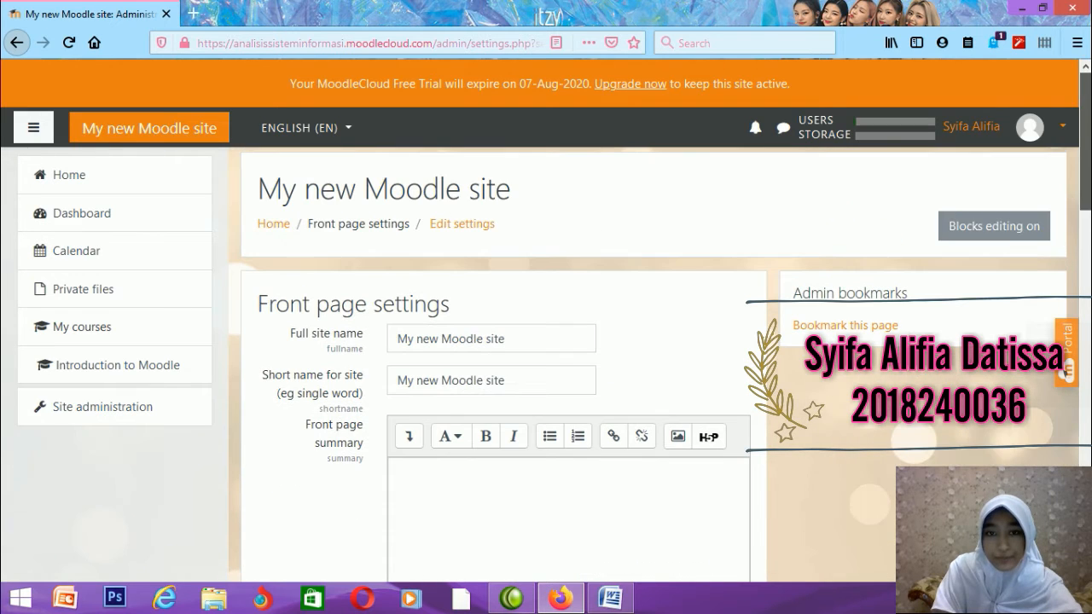
Step: Change the full site name to 'E-Learning Analisa Sistem Informasi (Kelompok)'
{"action": "left_click", "coordinate": [534, 336]}
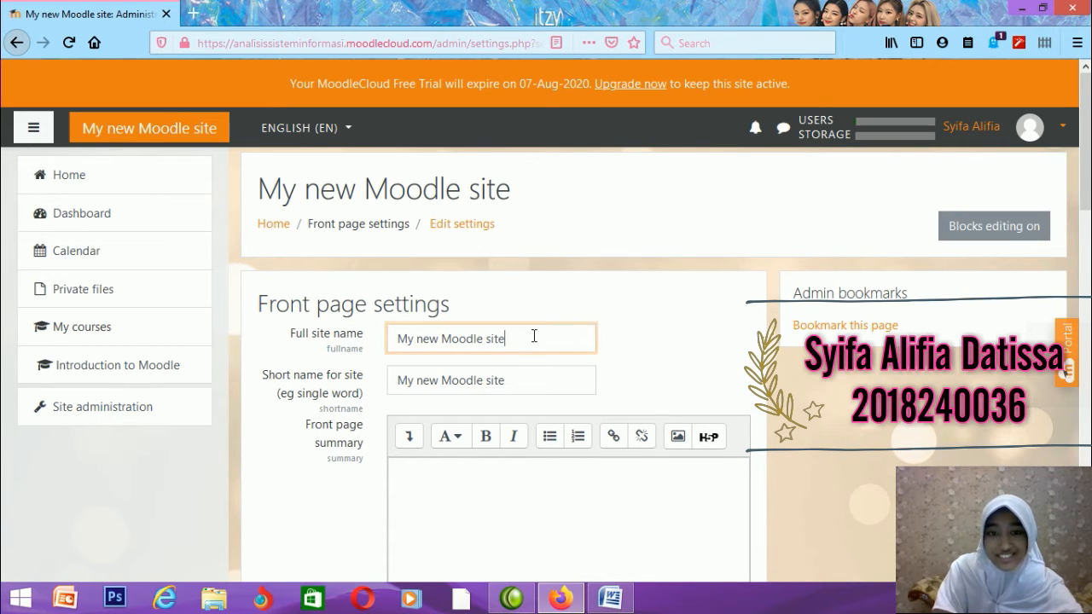
{"action": "key", "text": "BackSpace"}
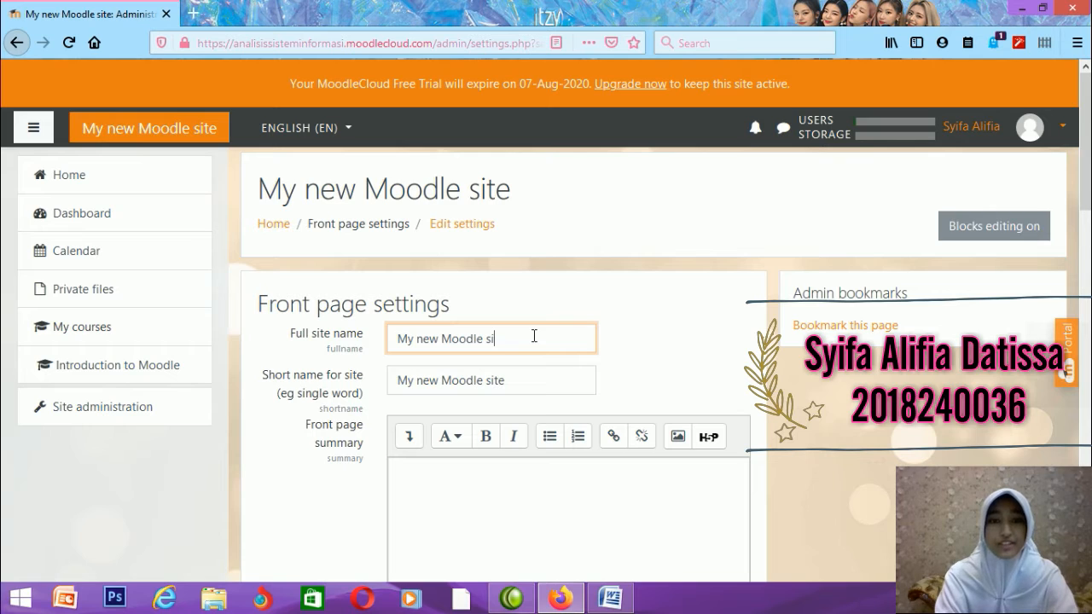
{"action": "key", "text": "BackSpace"}
{"action": "key", "text": "BackSpace"}
{"action": "key", "text": "BackSpace"}
{"action": "key", "text": "BackSpace"}
{"action": "key", "text": "BackSpace"}
{"action": "key", "text": "BackSpace"}
{"action": "key", "text": "BackSpace"}
{"action": "key", "text": "BackSpace"}
{"action": "key", "text": "BackSpace"}
{"action": "key", "text": "BackSpace"}
{"action": "key", "text": "BackSpace"}
{"action": "key", "text": "BackSpace"}
{"action": "key", "text": "BackSpace"}
{"action": "key", "text": "BackSpace"}
{"action": "key", "text": "BackSpace"}
{"action": "key", "text": "BackSpace"}
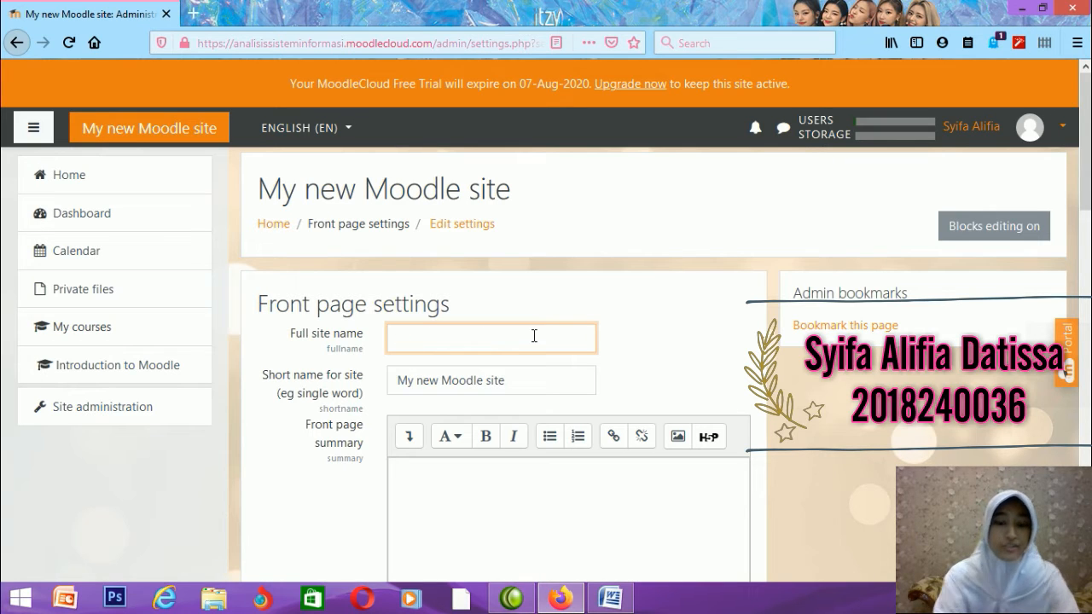
{"action": "type", "text": "E-"}
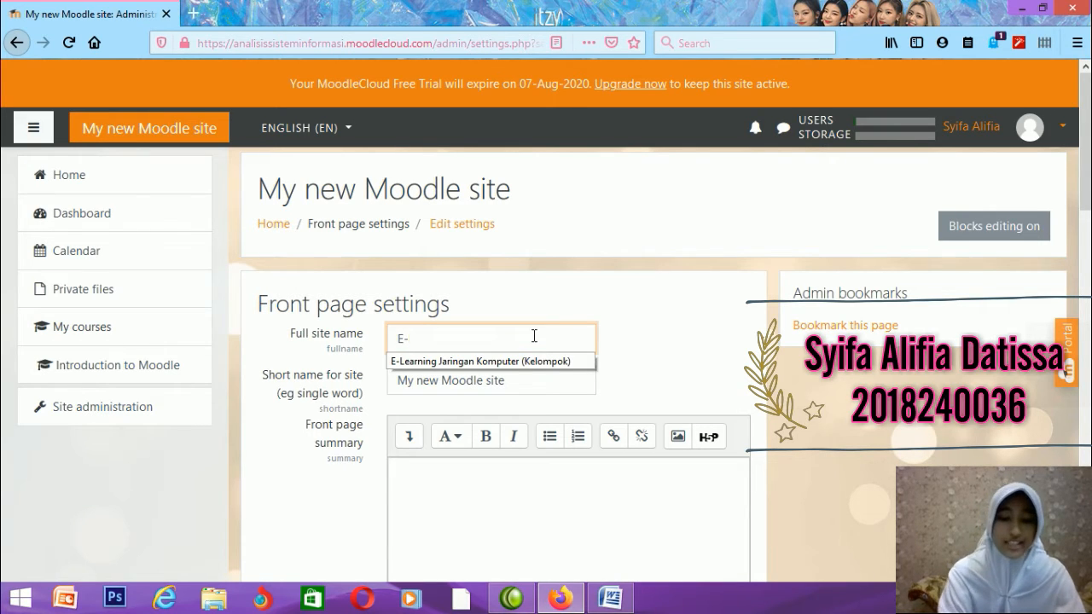
{"action": "type", "text": "Learning "}
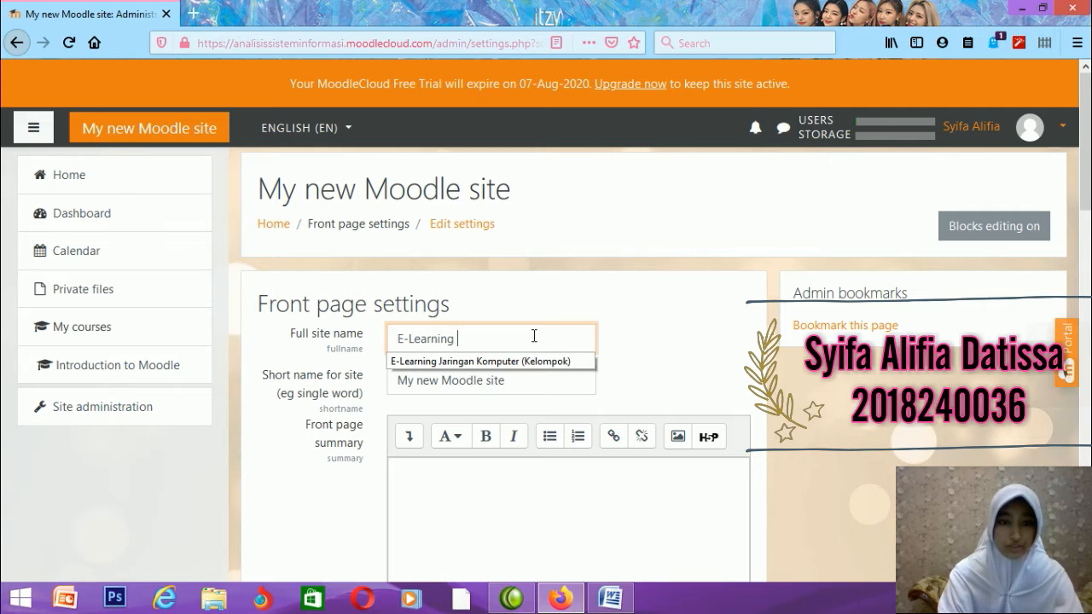
{"action": "type", "text": "A"}
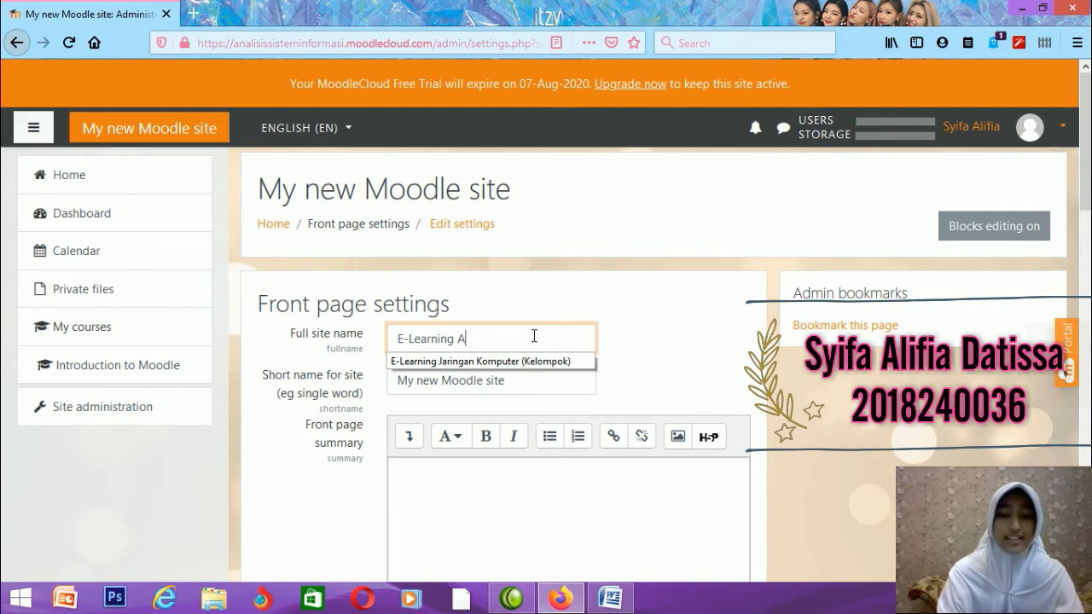
{"action": "type", "text": "nalisa S"}
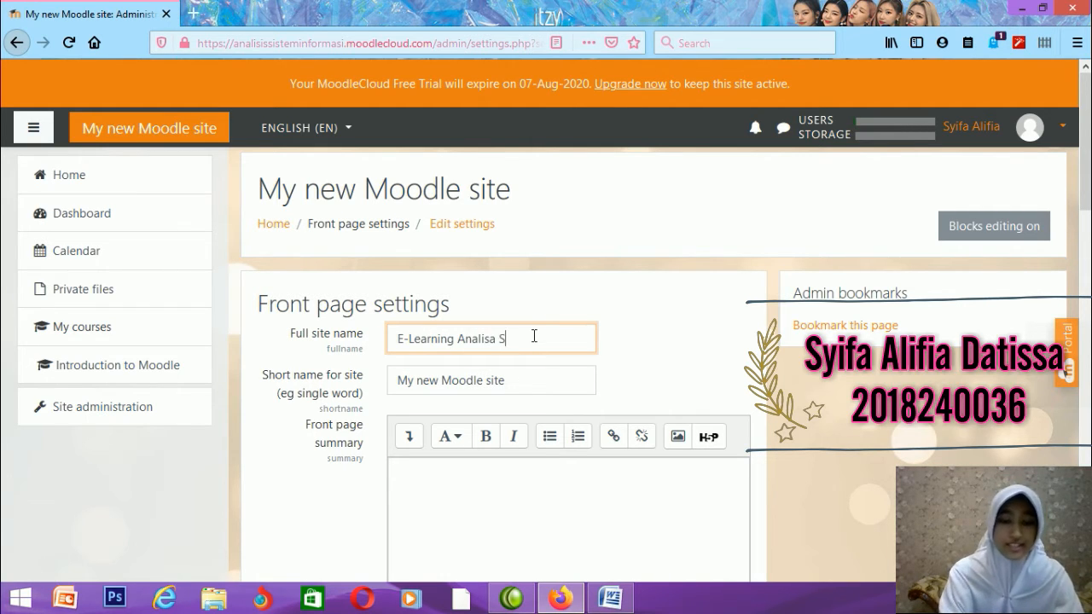
{"action": "type", "text": "istem Informasi"}
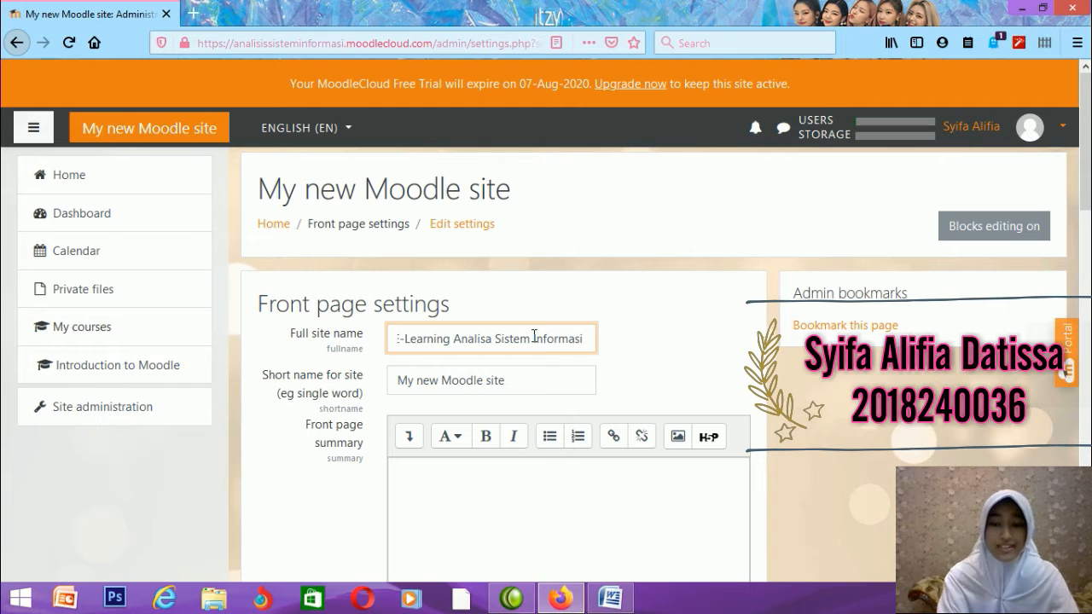
{"action": "type", "text": "(Kelompok)"}
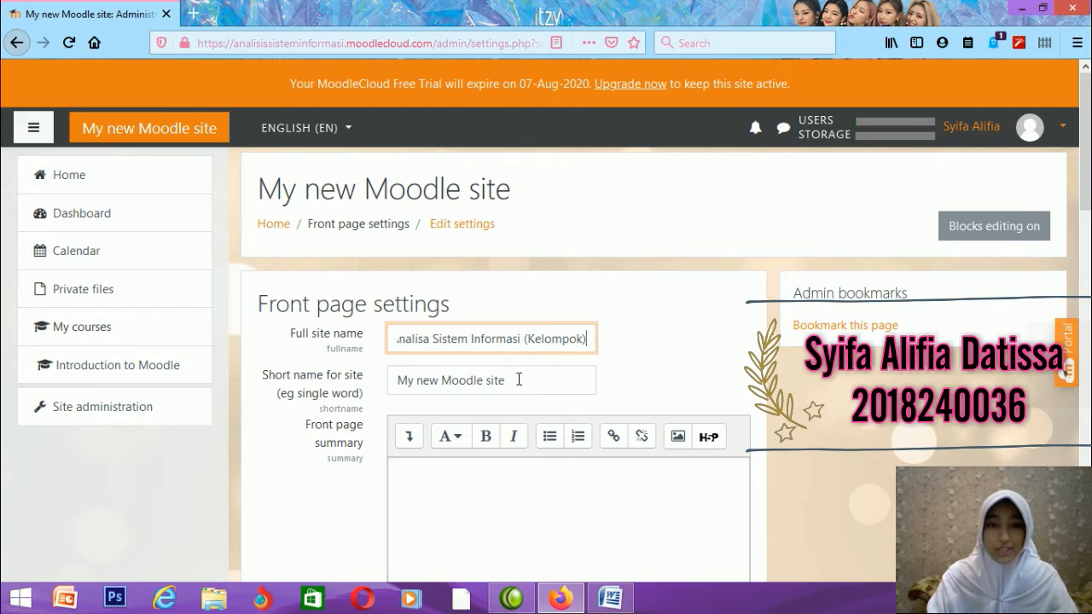
Step: Set the short site name to Home
{"action": "left_click", "coordinate": [519, 380]}
{"action": "key", "text": "BackSpace"}
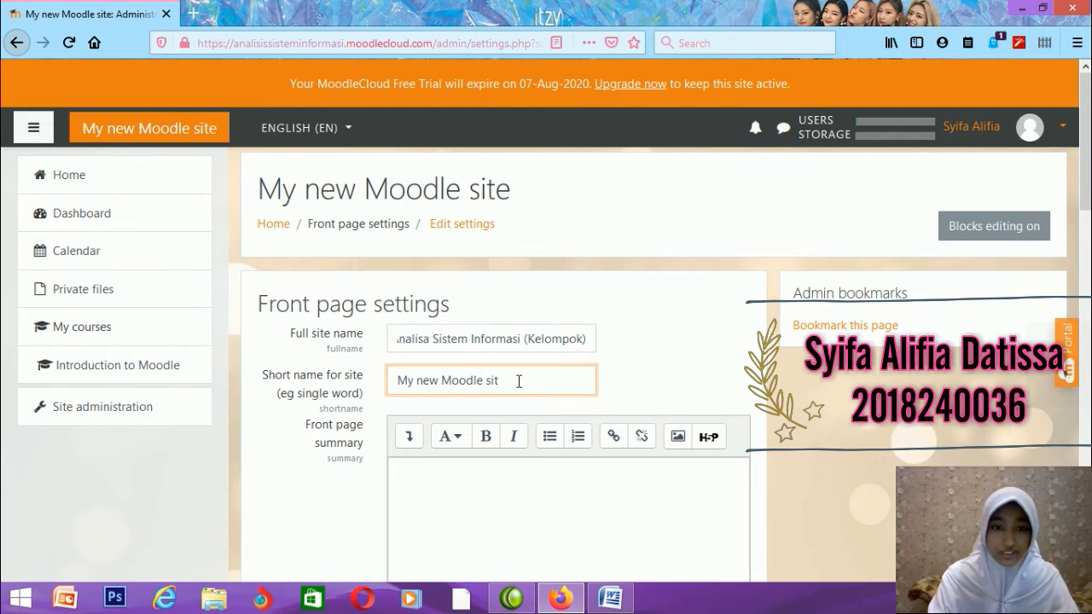
{"action": "key", "text": "BackSpace"}
{"action": "key", "text": "BackSpace"}
{"action": "key", "text": "BackSpace"}
{"action": "key", "text": "BackSpace"}
{"action": "key", "text": "BackSpace"}
{"action": "key", "text": "BackSpace"}
{"action": "key", "text": "BackSpace"}
{"action": "key", "text": "BackSpace"}
{"action": "key", "text": "BackSpace"}
{"action": "key", "text": "BackSpace"}
{"action": "key", "text": "BackSpace"}
{"action": "key", "text": "BackSpace"}
{"action": "key", "text": "BackSpace"}
{"action": "key", "text": "BackSpace"}
{"action": "key", "text": "BackSpace"}
{"action": "key", "text": "BackSpace"}
{"action": "key", "text": "BackSpace"}
{"action": "type", "text": "Home"}
{"action": "left_click", "coordinate": [512, 402]}
{"action": "left_click", "coordinate": [523, 512]}
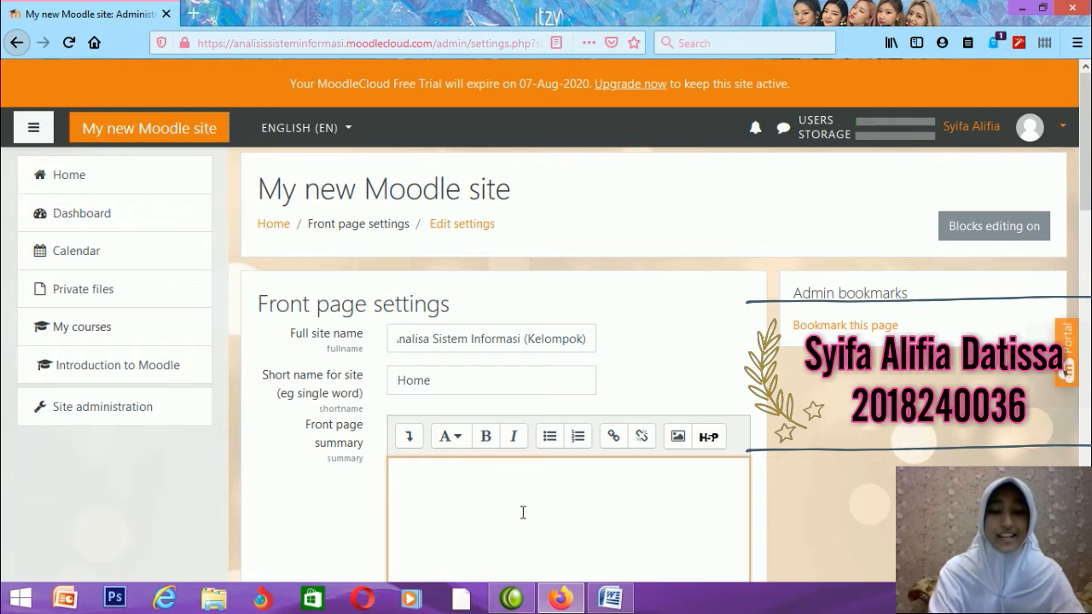
Step: Write the summary 'Ini adalah situs E-Learning yang membahas Analisa Sistem Informasi yang dikerjakan secara berkelompok'
{"action": "type", "text": "Ini adalah"}
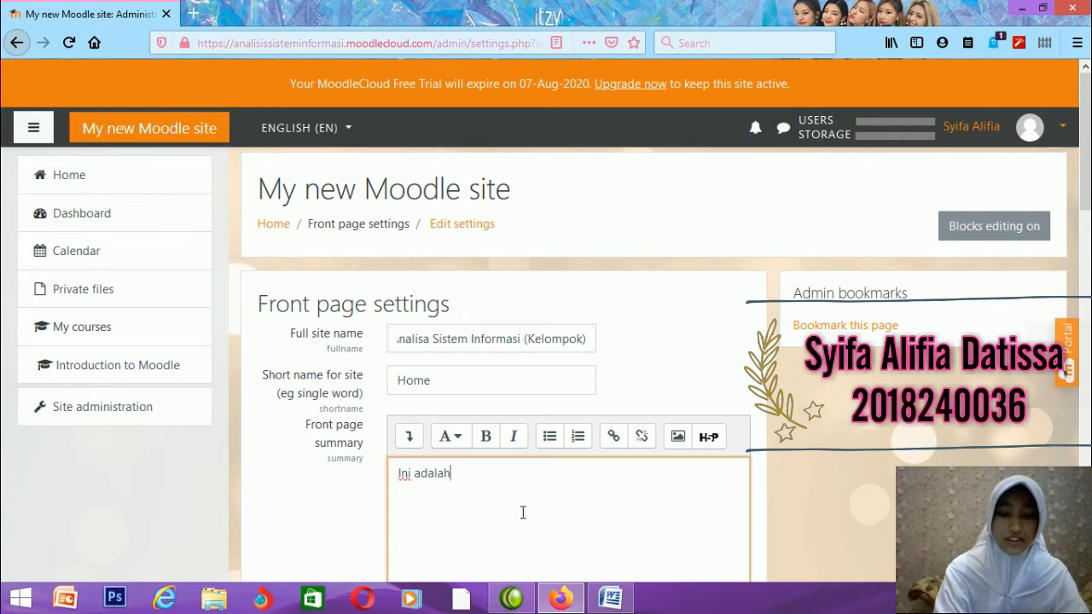
{"action": "type", "text": " situs "}
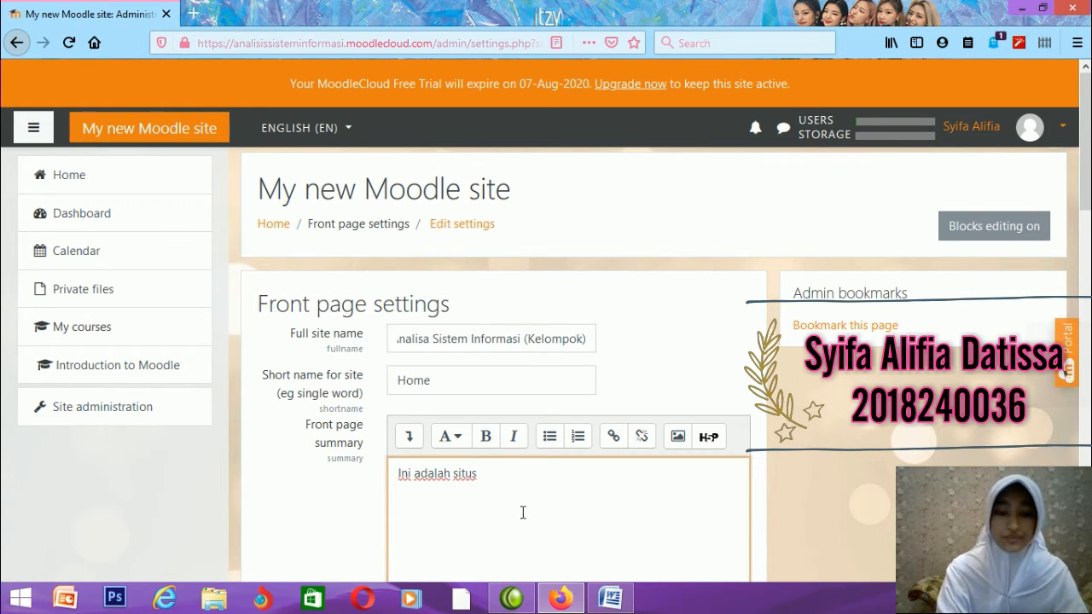
{"action": "type", "text": "E-Lear"}
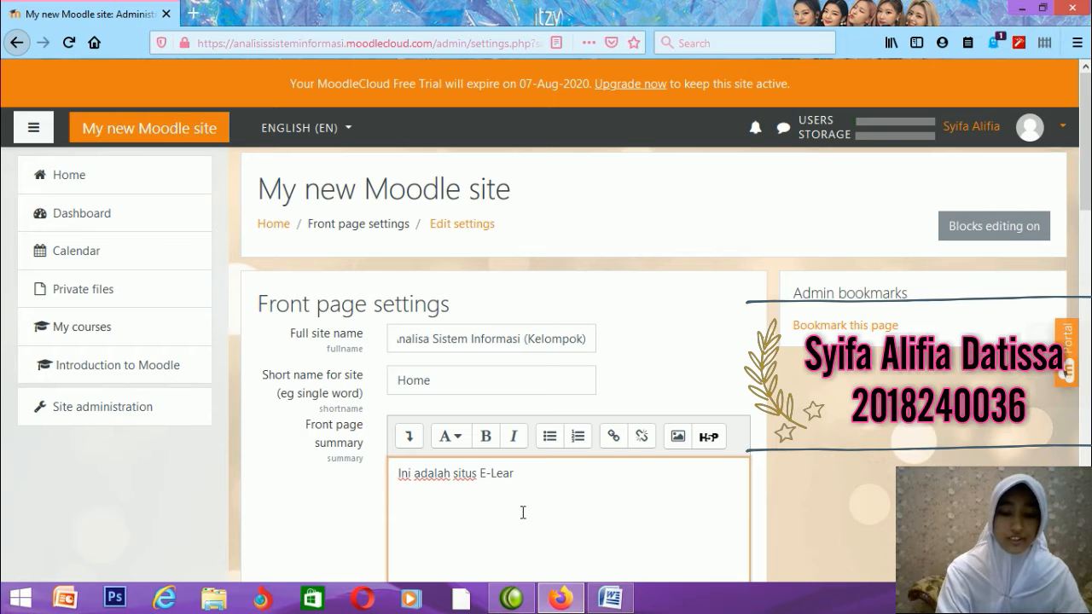
{"action": "type", "text": "ning yang"}
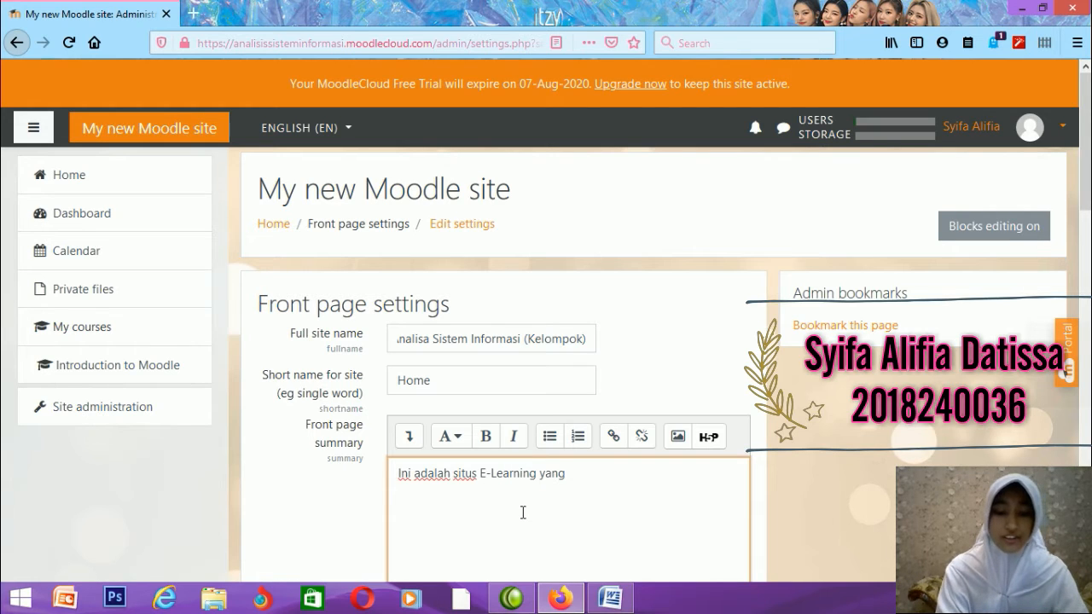
{"action": "type", "text": " membahas A"}
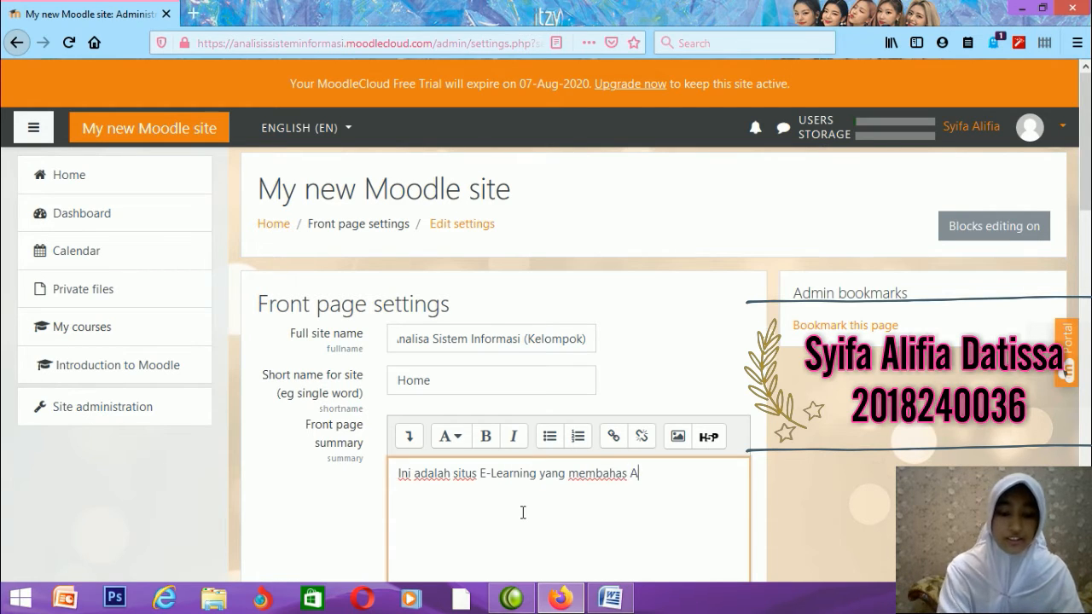
{"action": "type", "text": "na,lisa"}
{"action": "key", "text": "BackSpace"}
{"action": "key", "text": "BackSpace"}
{"action": "key", "text": "BackSpace"}
{"action": "key", "text": "BackSpace"}
{"action": "key", "text": "BackSpace"}
{"action": "key", "text": "BackSpace"}
{"action": "type", "text": "lisa Sistem Informasi"}
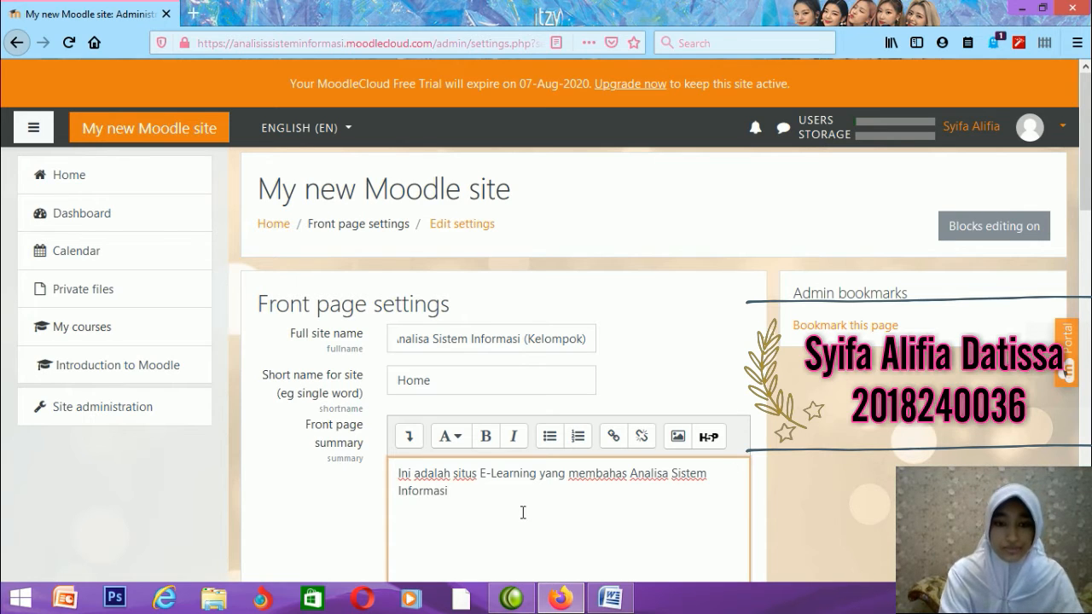
{"action": "type", "text": " Yang"}
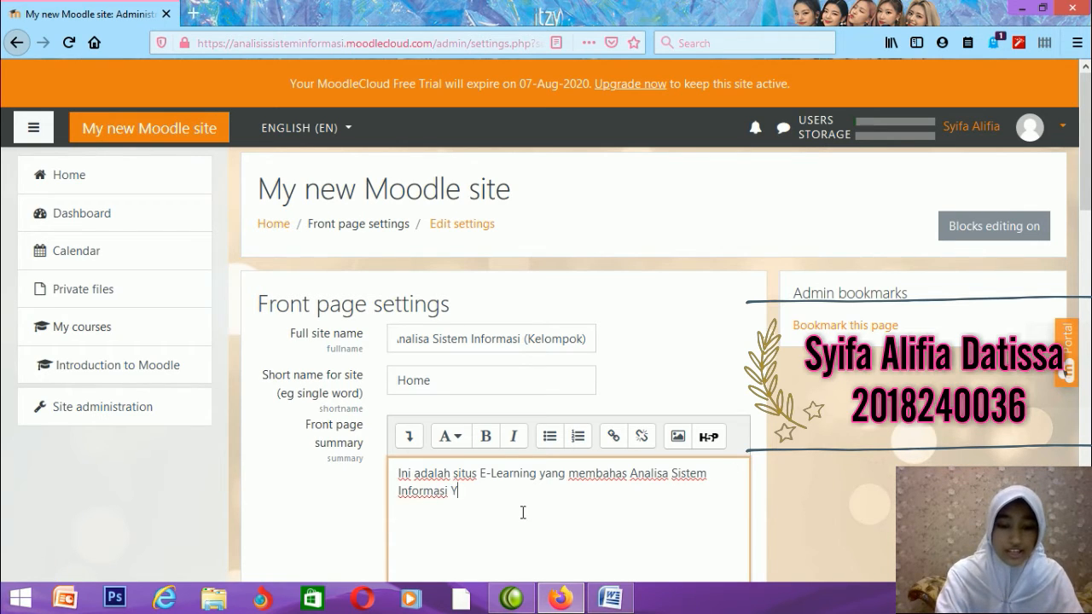
{"action": "key", "text": "BackSpace"}
{"action": "key", "text": "BackSpace"}
{"action": "key", "text": "BackSpace"}
{"action": "key", "text": "BackSpace"}
{"action": "type", "text": "yang dikerjkan"}
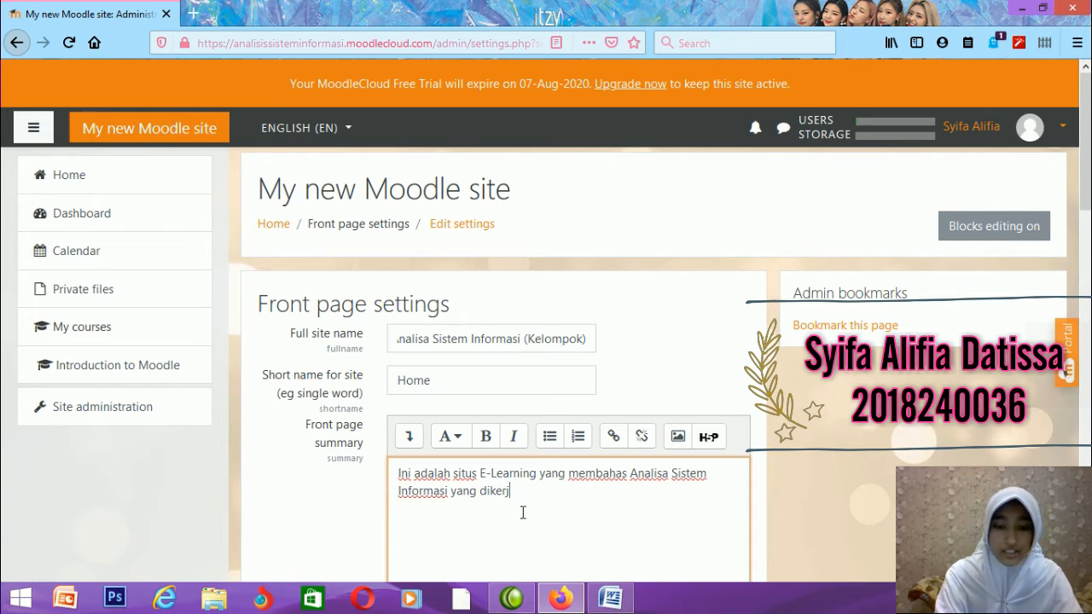
{"action": "key", "text": "BackSpace"}
{"action": "key", "text": "BackSpace"}
{"action": "type", "text": "akan secara "}
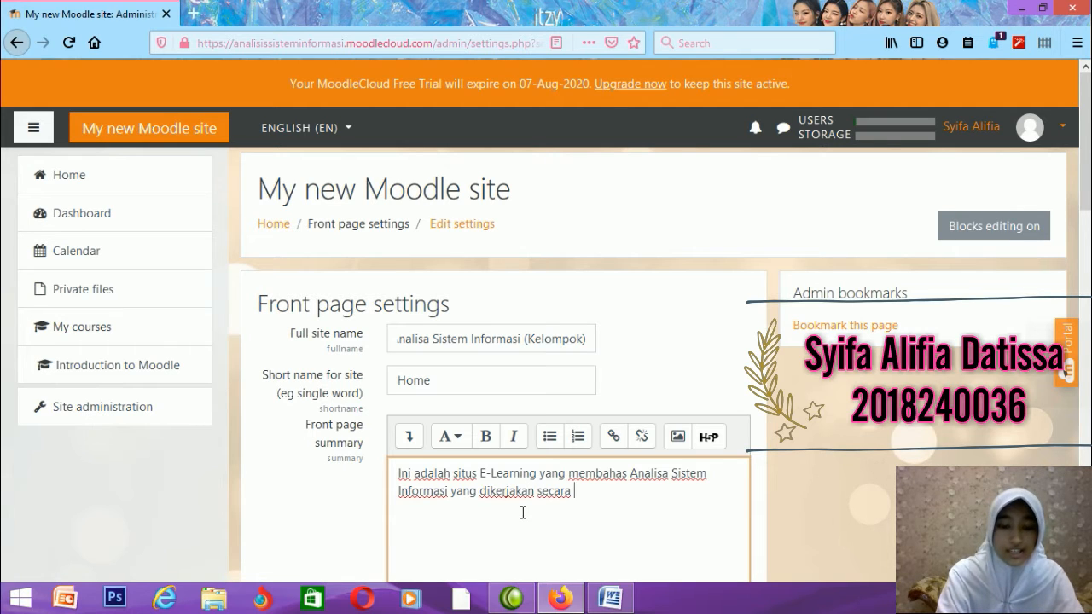
{"action": "type", "text": "berkelompok"}
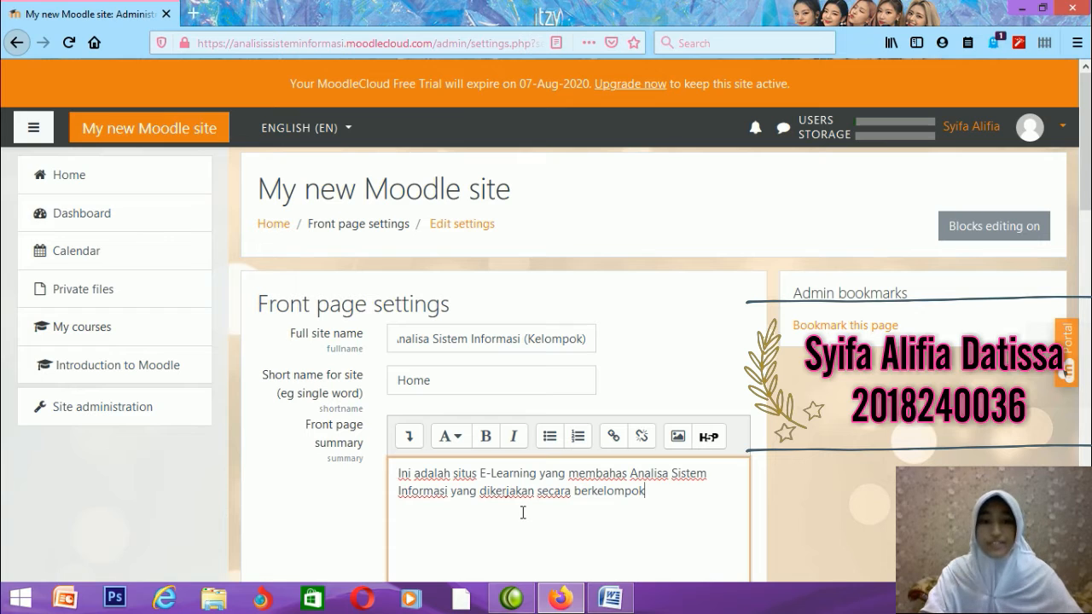
Step: Set the front page items to List of categories, List of courses and Course search box
{"action": "scroll", "coordinate": [522, 511], "scroll_direction": "down", "scroll_amount": 5}
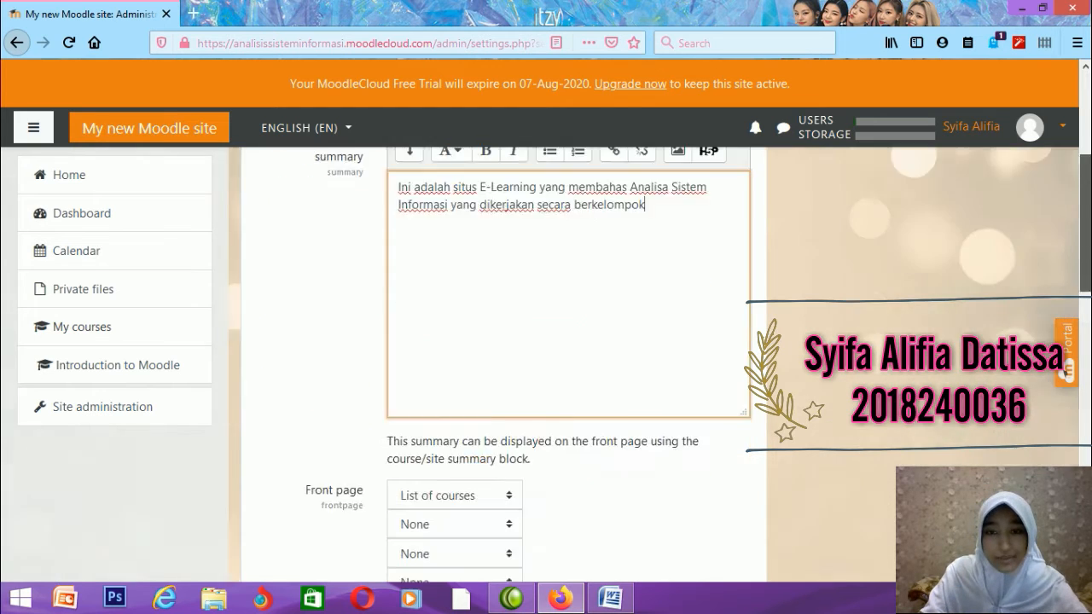
{"action": "scroll", "coordinate": [627, 316], "scroll_direction": "up", "scroll_amount": 2}
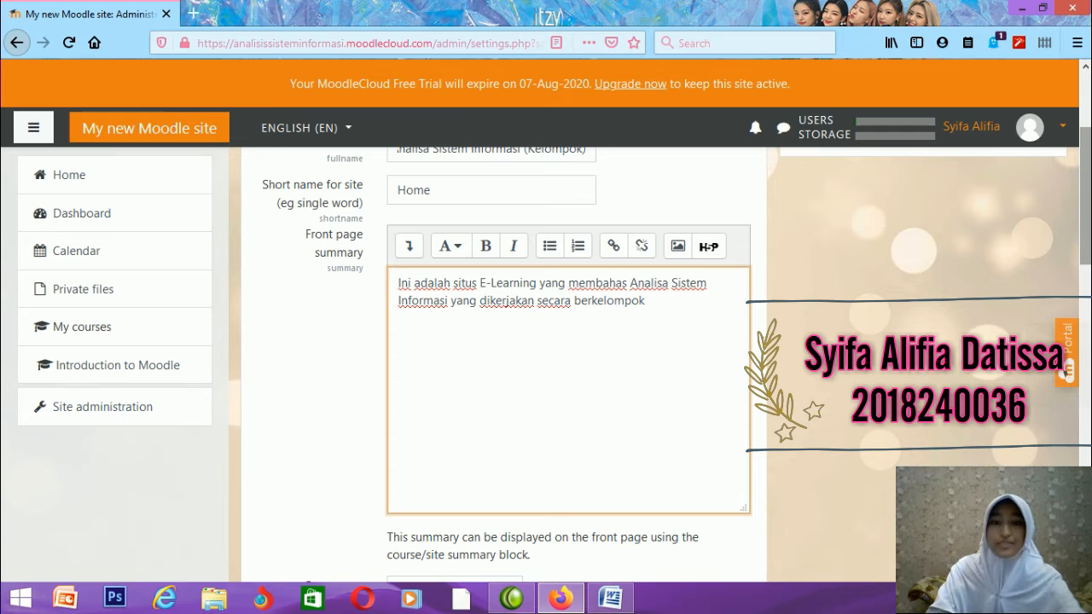
{"action": "scroll", "coordinate": [568, 341], "scroll_direction": "down", "scroll_amount": 3}
{"action": "scroll", "coordinate": [568, 341], "scroll_direction": "down", "scroll_amount": 4}
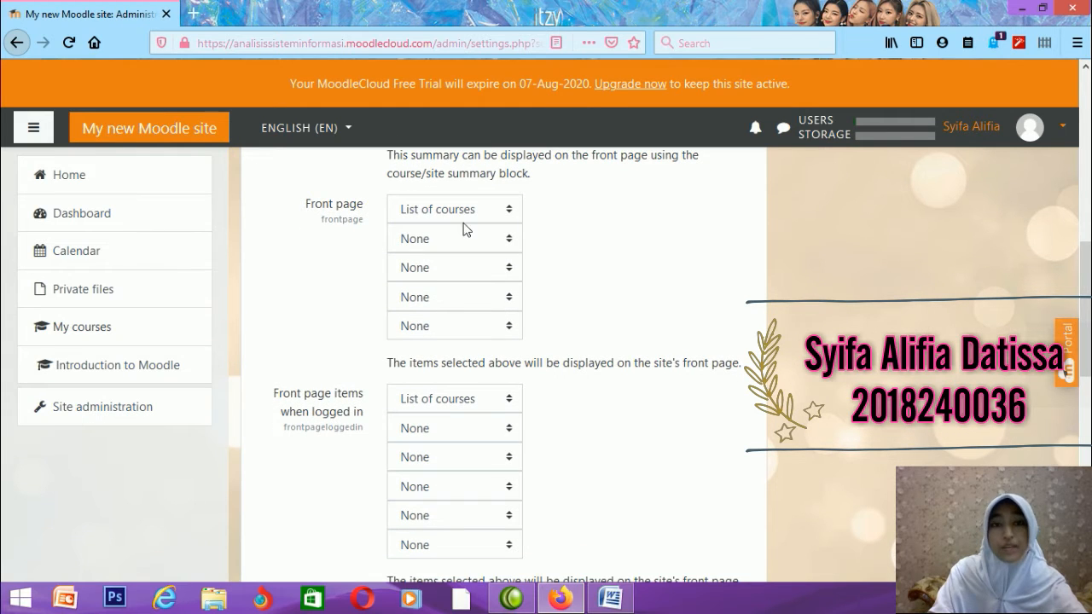
{"action": "scroll", "coordinate": [459, 229], "scroll_direction": "down", "scroll_amount": 1}
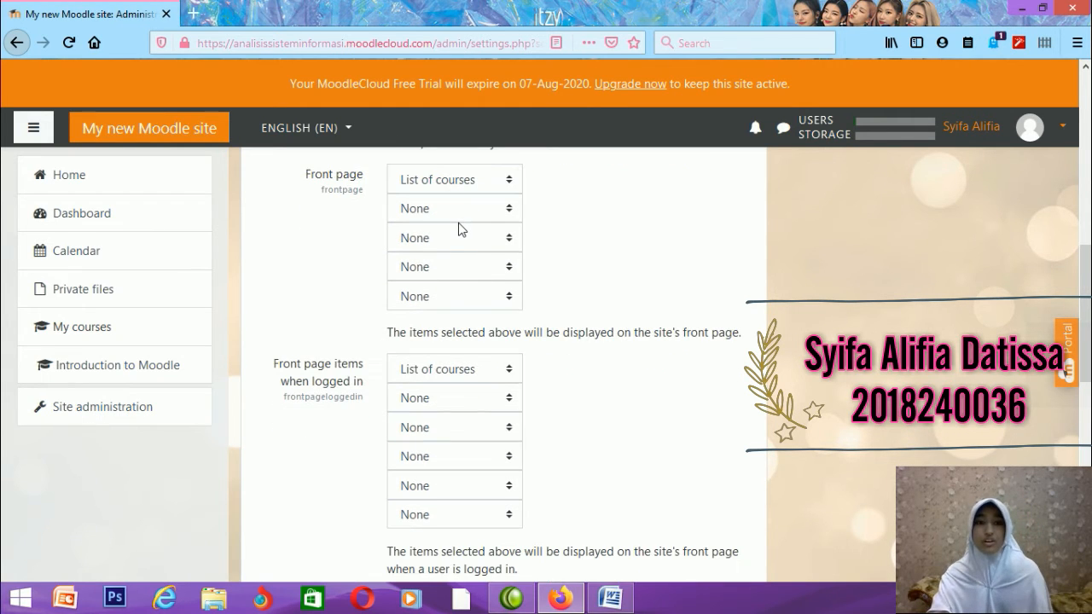
{"action": "left_click", "coordinate": [418, 210]}
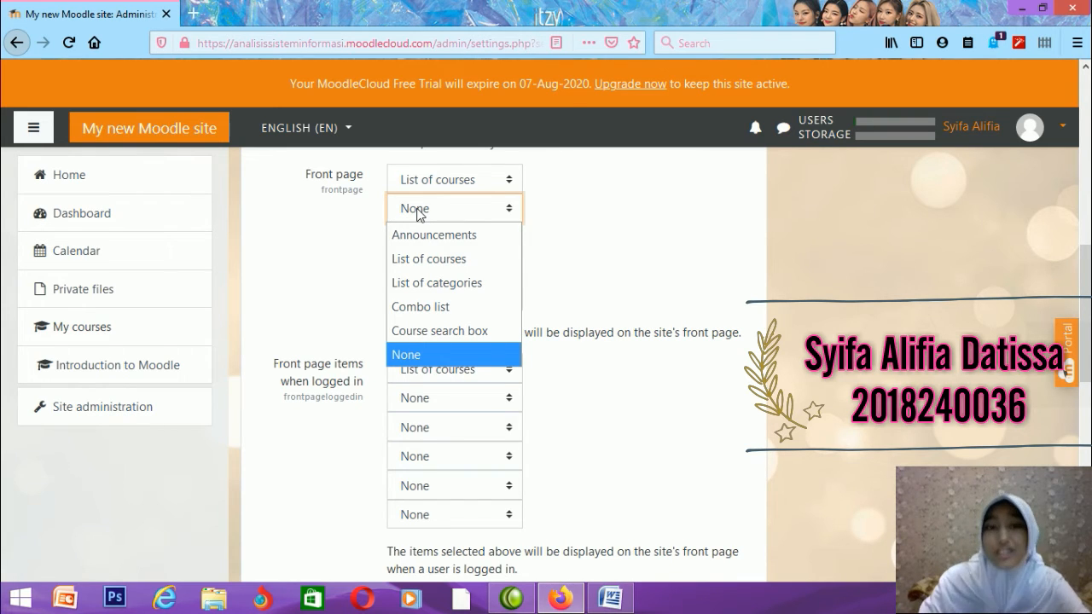
{"action": "left_click", "coordinate": [444, 261]}
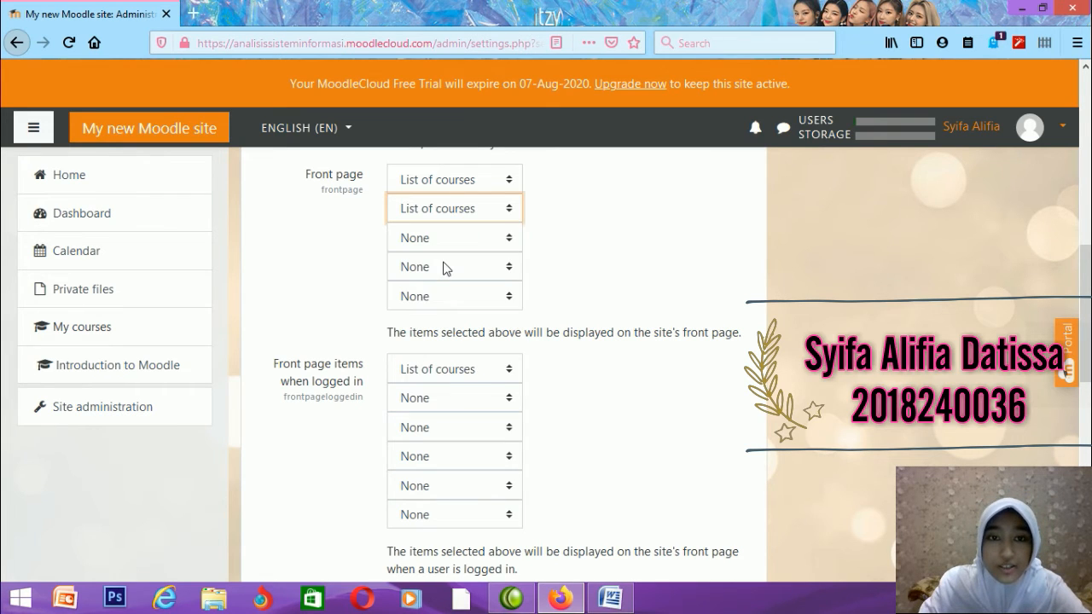
{"action": "left_click", "coordinate": [443, 179]}
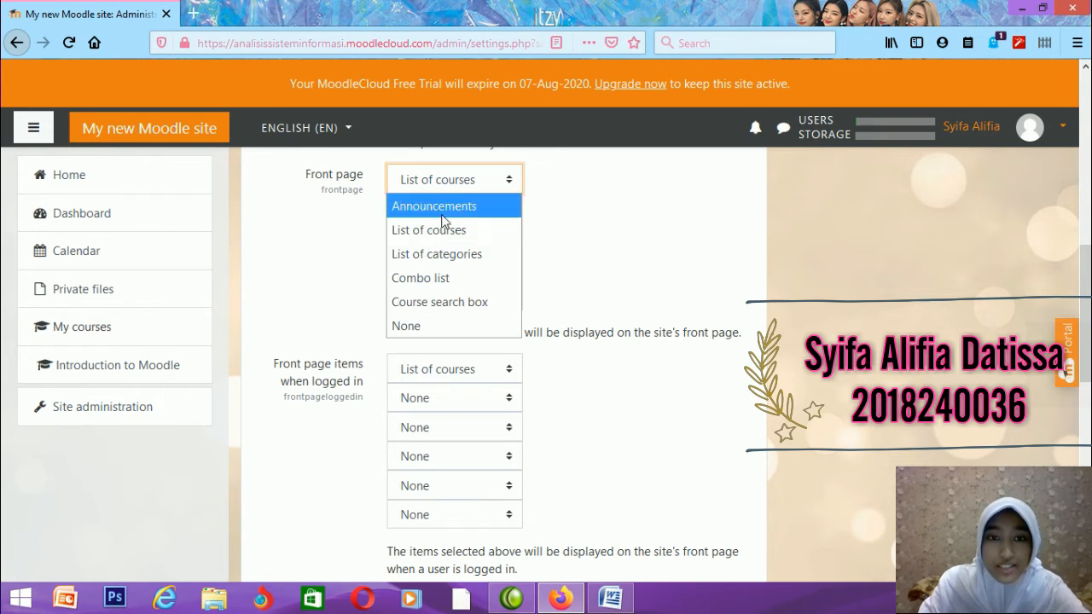
{"action": "left_click", "coordinate": [441, 253]}
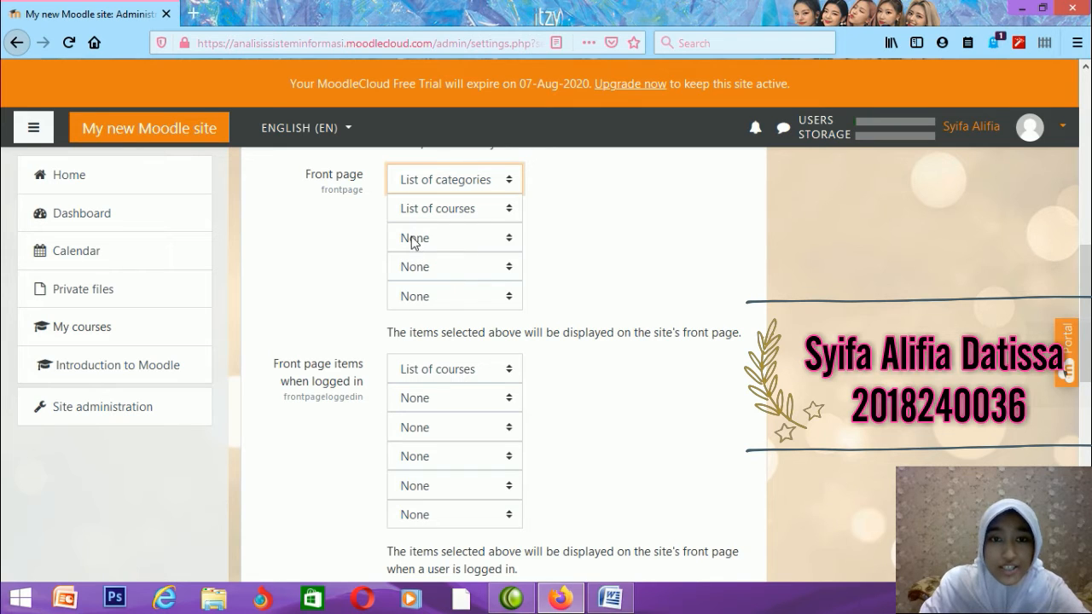
{"action": "left_click", "coordinate": [413, 242]}
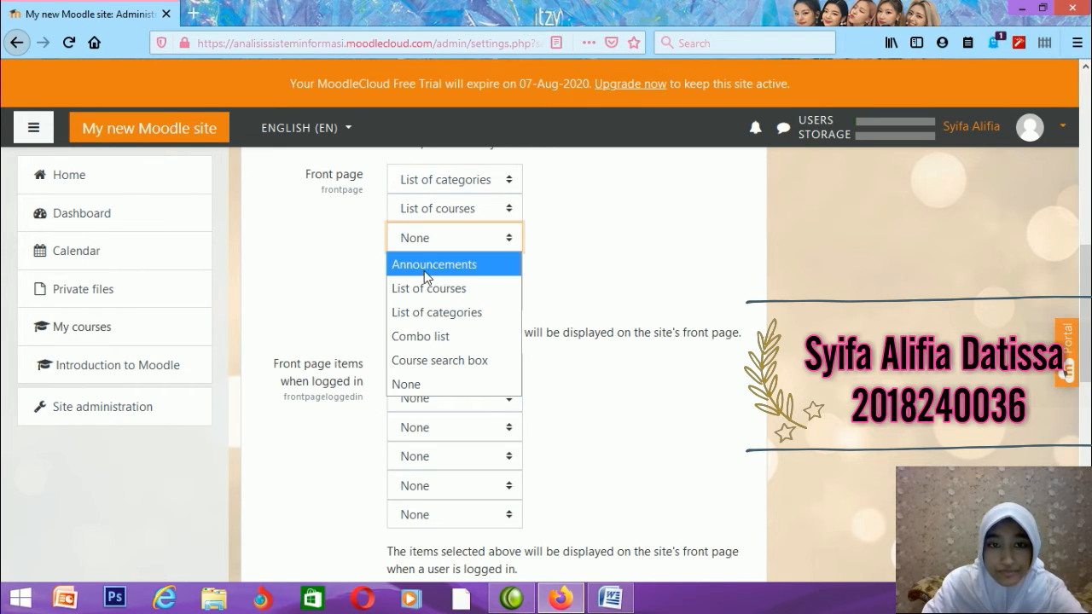
{"action": "left_click", "coordinate": [431, 361]}
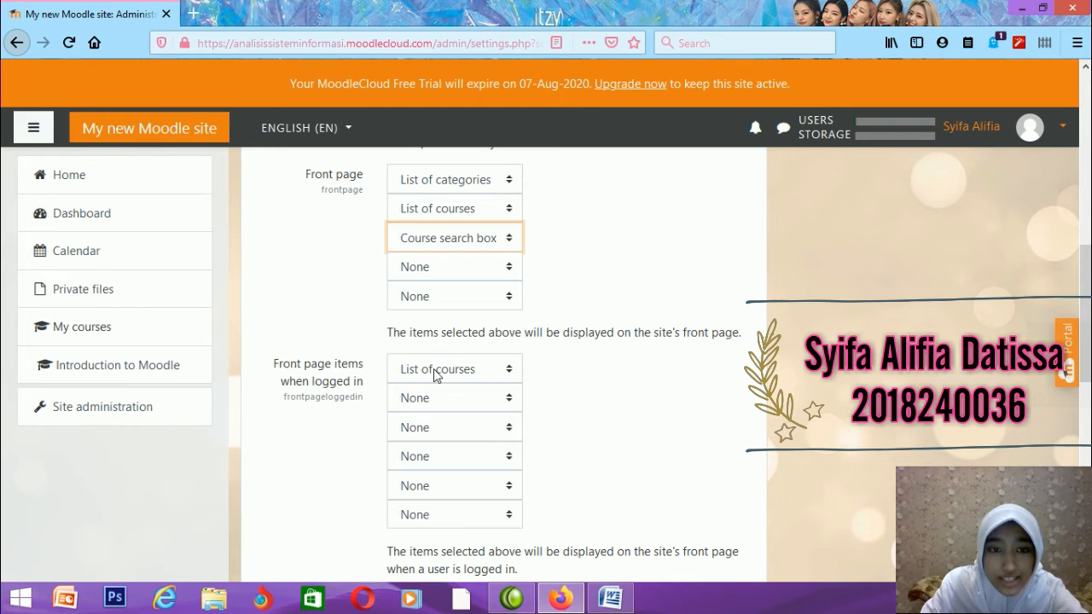
Step: Set logged-in front page items to categories, courses, Course search box and Announcements
{"action": "left_click", "coordinate": [437, 372]}
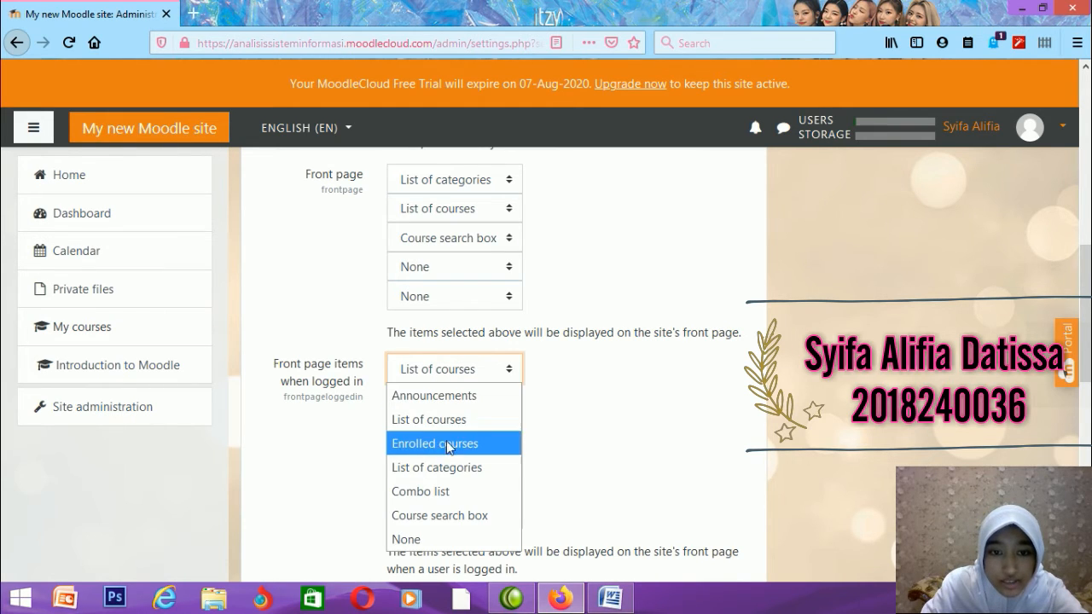
{"action": "left_click", "coordinate": [448, 466]}
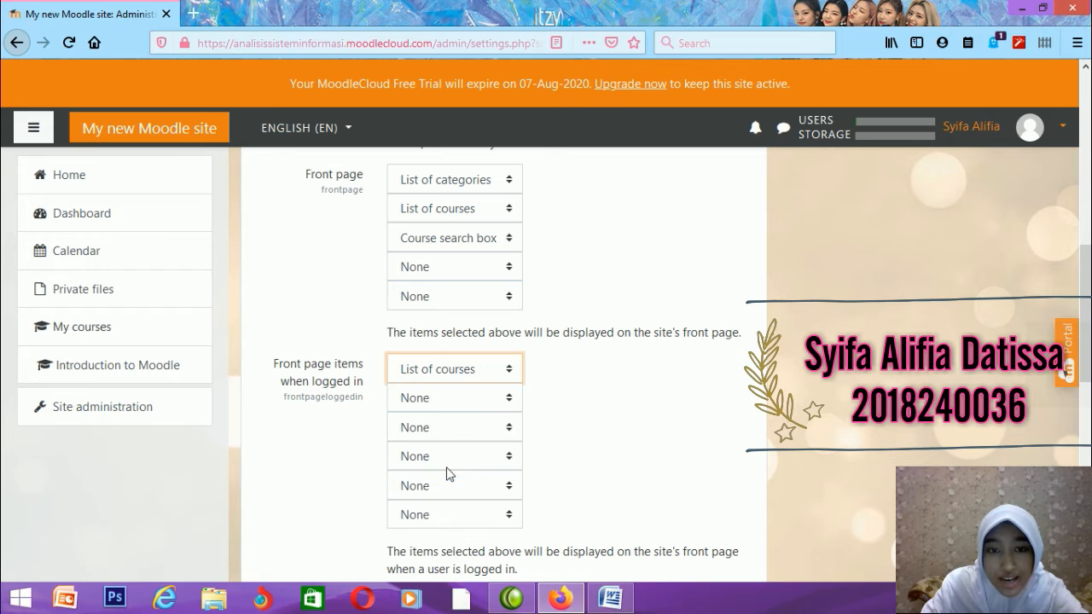
{"action": "left_click", "coordinate": [429, 401]}
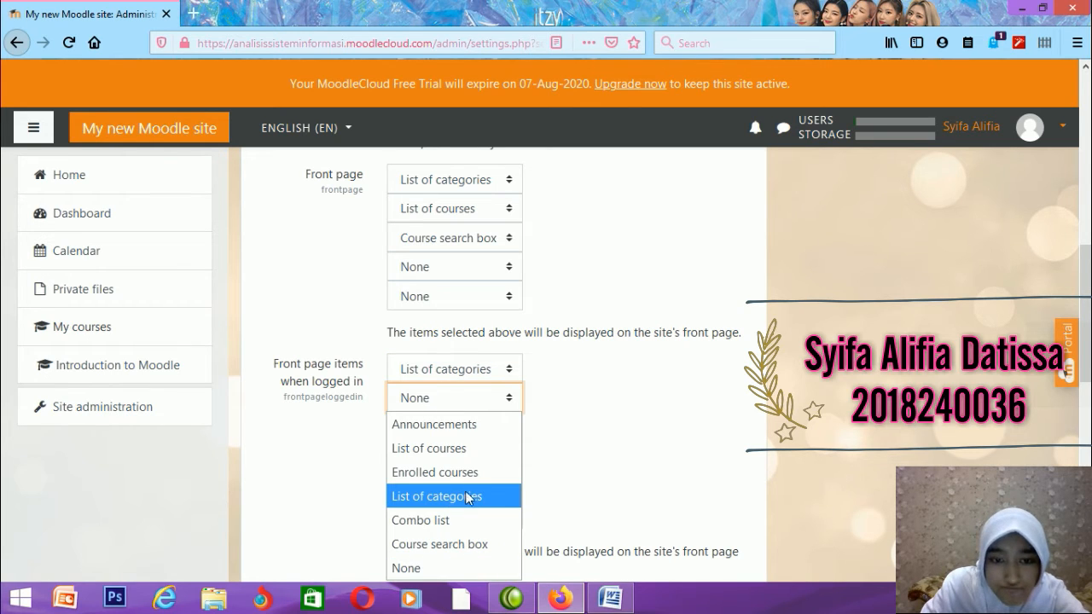
{"action": "left_click", "coordinate": [432, 454]}
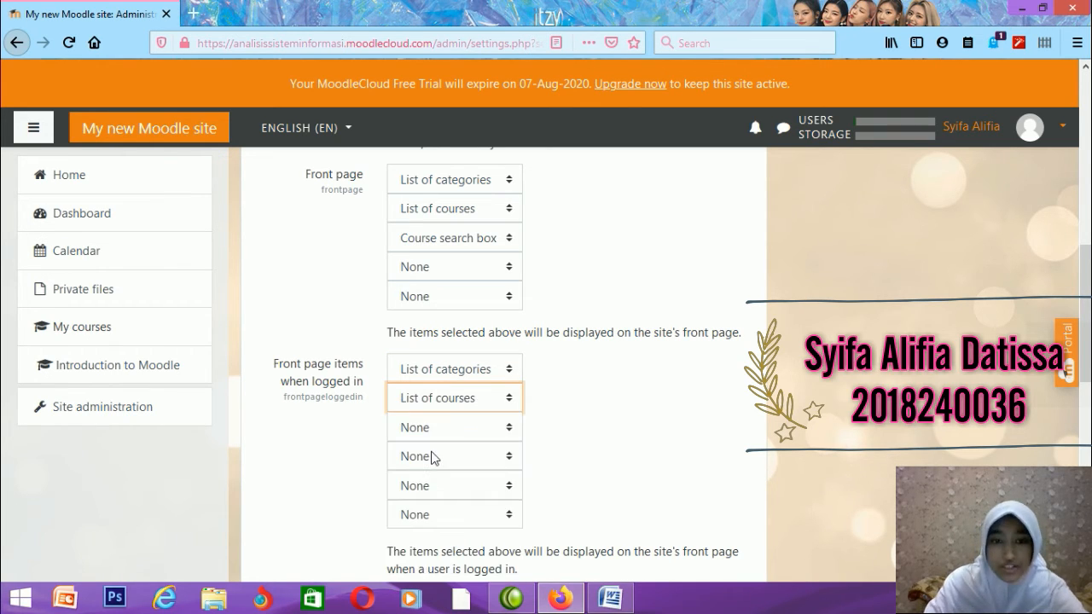
{"action": "left_click", "coordinate": [419, 431]}
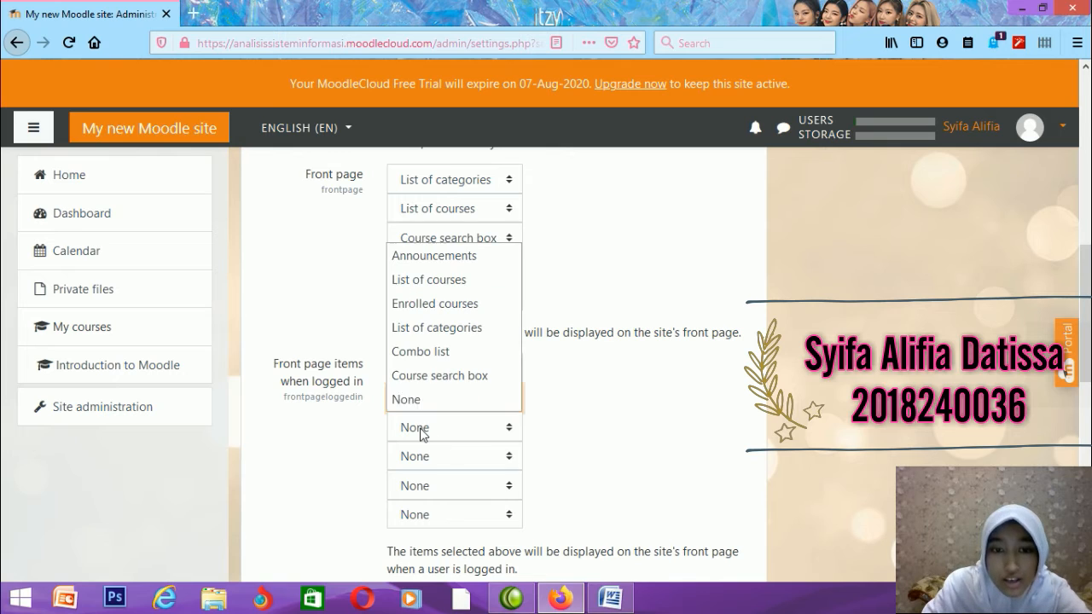
{"action": "left_click", "coordinate": [434, 379]}
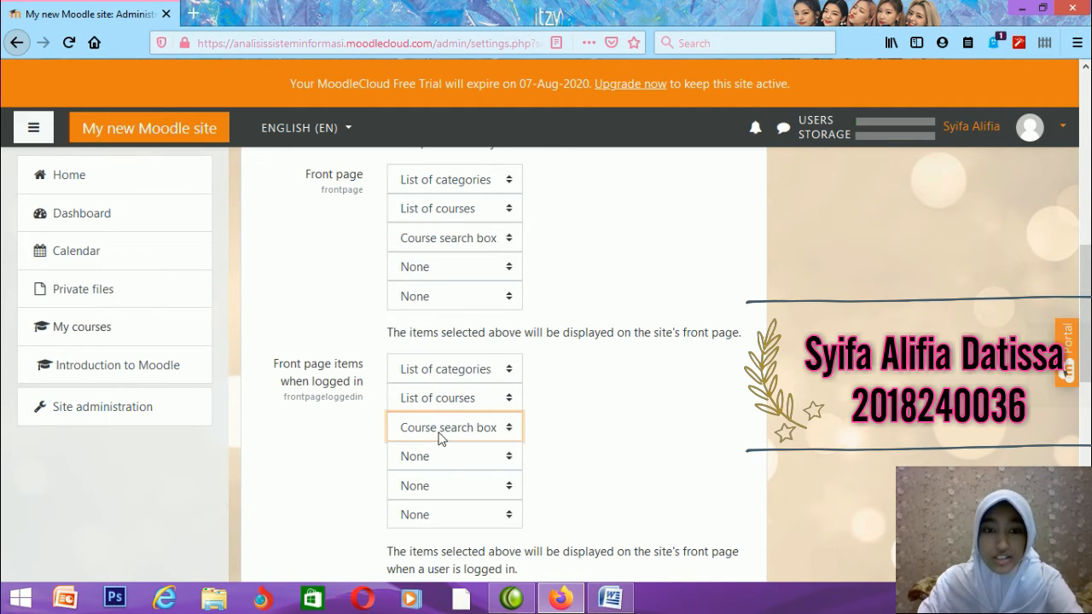
{"action": "left_click", "coordinate": [440, 468]}
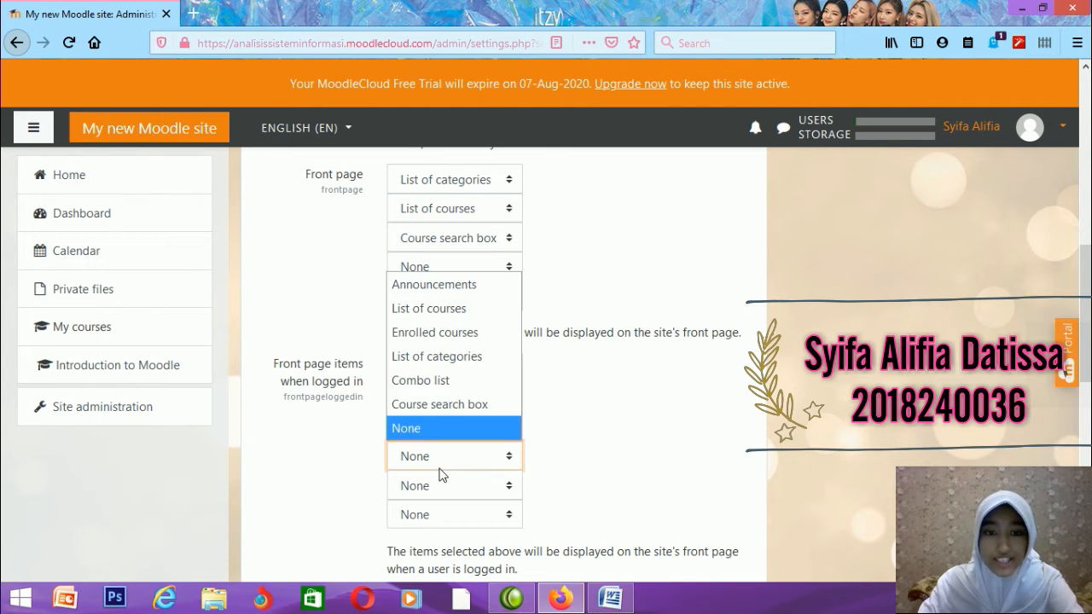
{"action": "left_click", "coordinate": [412, 293]}
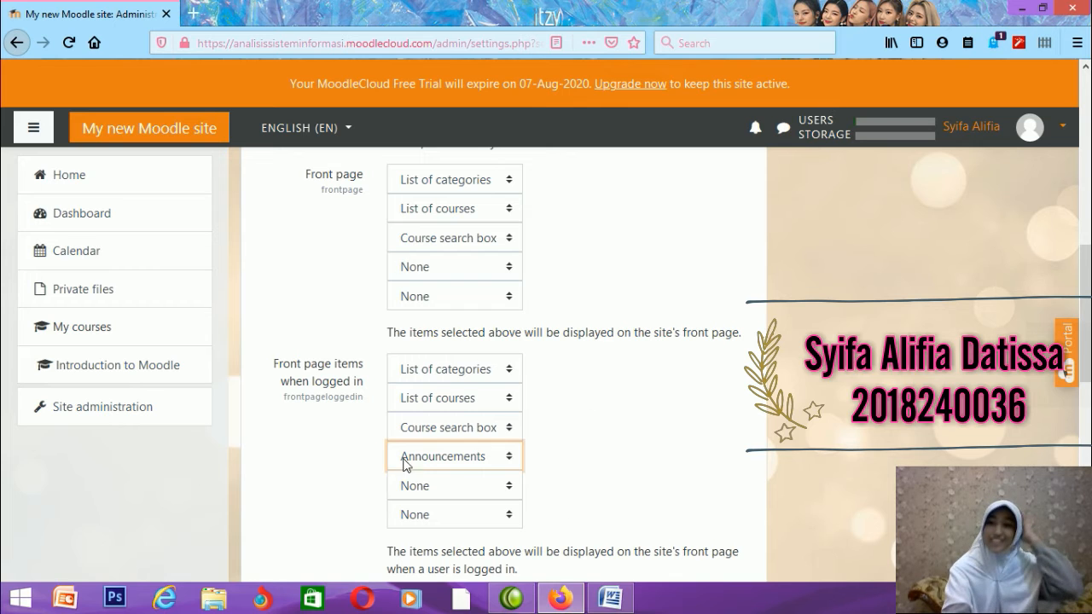
{"action": "left_click_drag", "start_coordinate": [1088, 357], "coordinate": [1088, 478]}
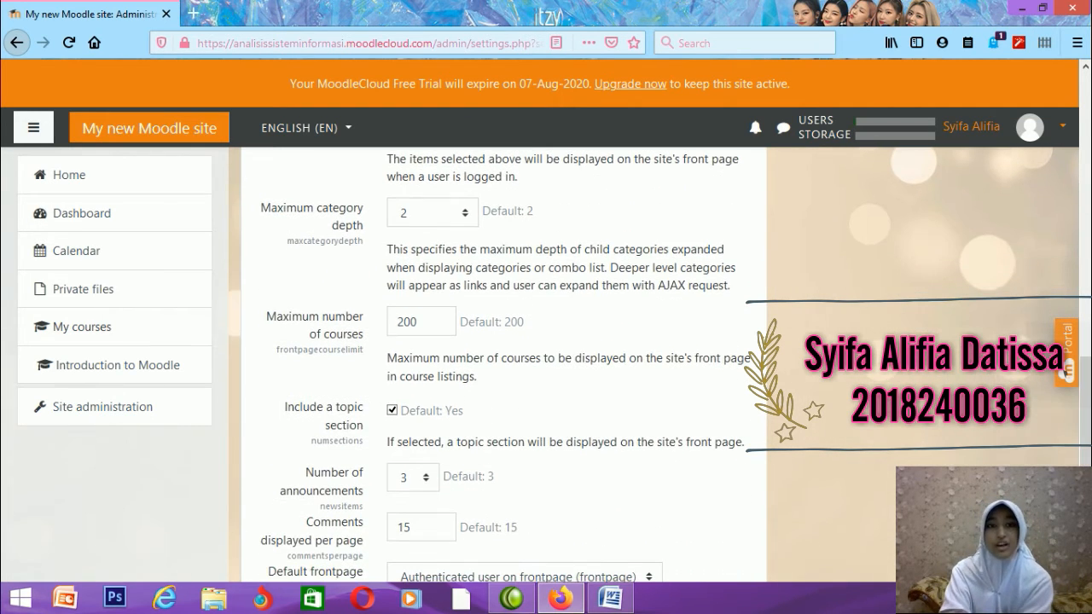
Step: Set the maximum category depth to 11 and the front page course limit to 600
{"action": "left_click", "coordinate": [433, 219]}
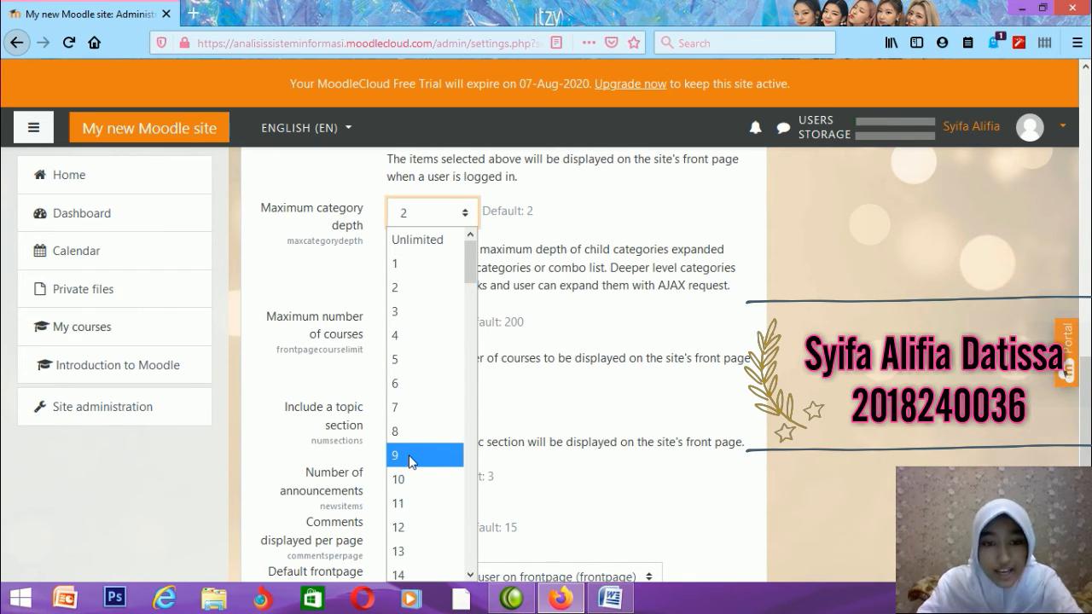
{"action": "left_click", "coordinate": [409, 502]}
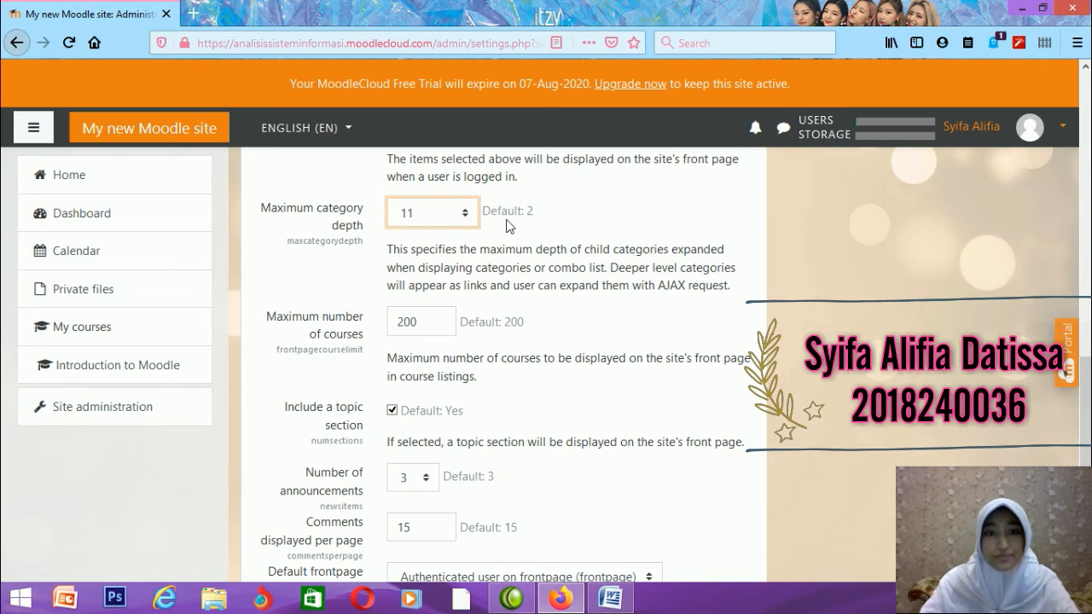
{"action": "left_click", "coordinate": [434, 322]}
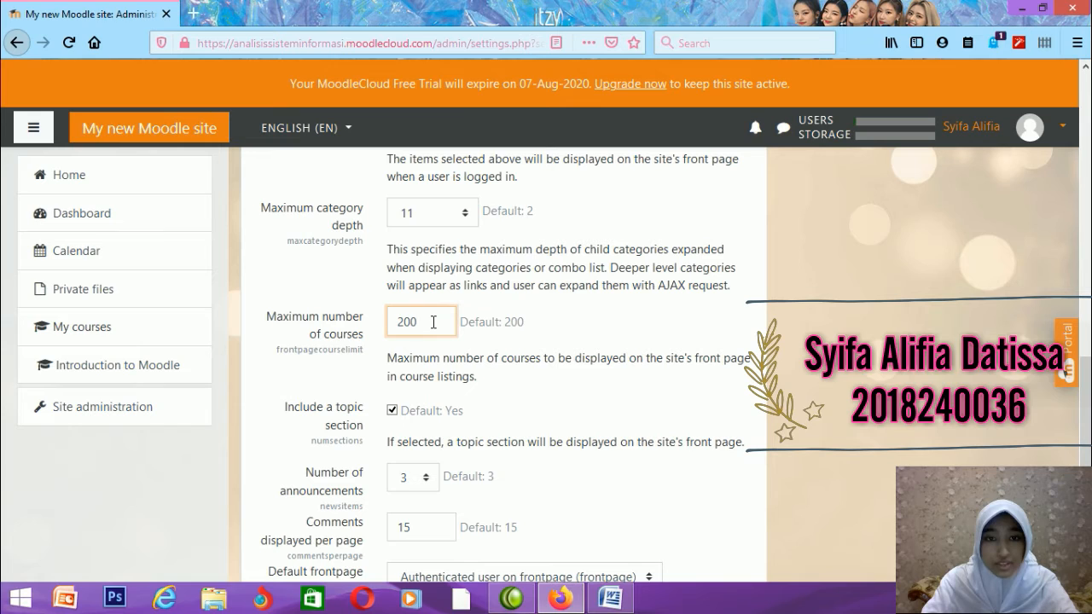
{"action": "key", "text": "BackSpace"}
{"action": "key", "text": "BackSpace"}
{"action": "key", "text": "BackSpace"}
{"action": "type", "text": "600"}
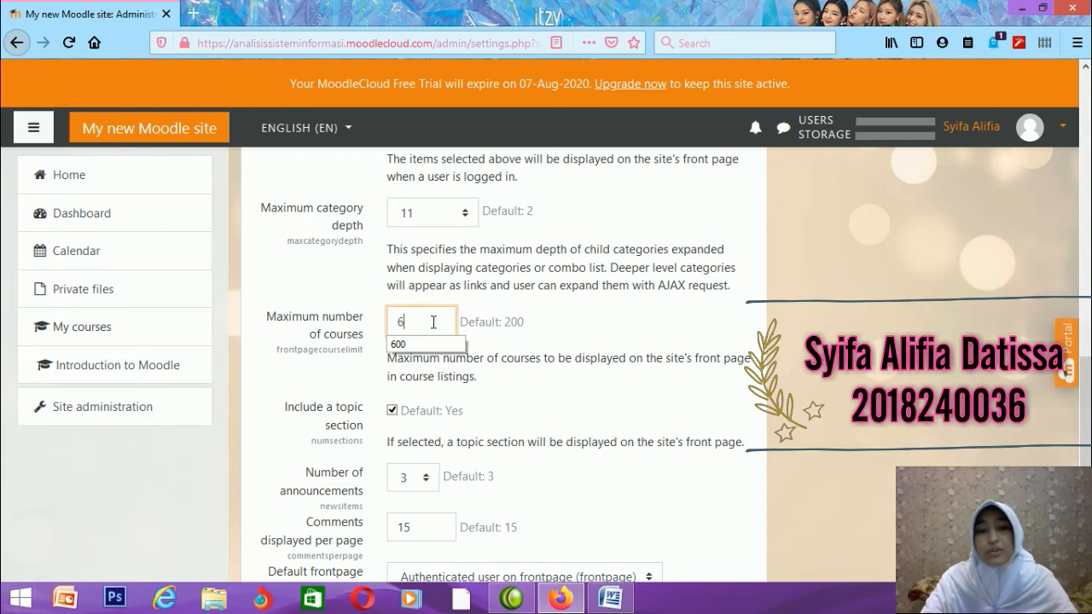
{"action": "left_click", "coordinate": [429, 345]}
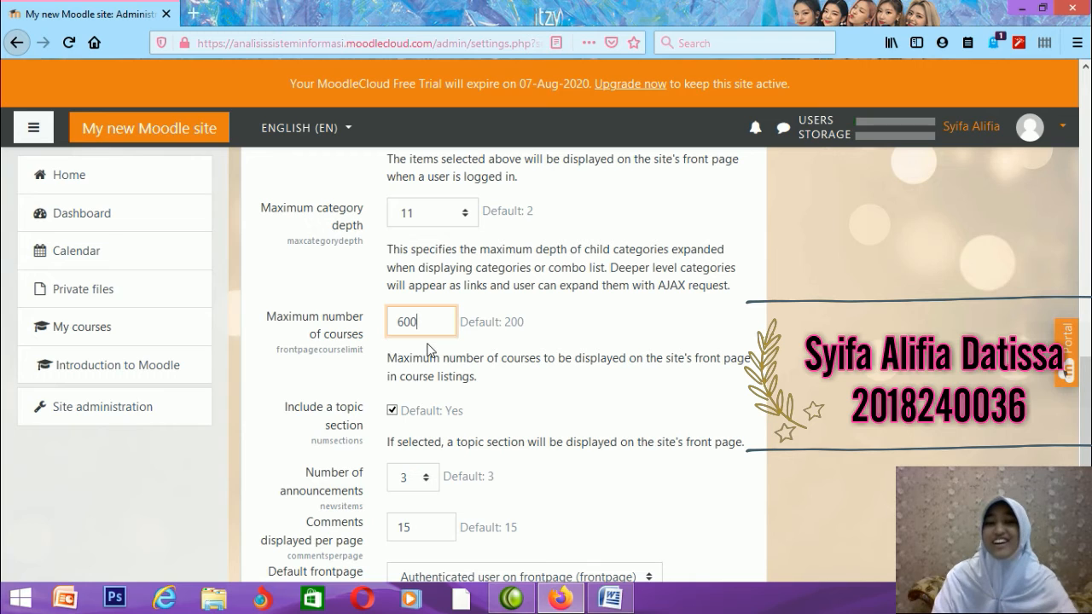
Step: Set the number of announcements to 6 and comments per page to 16
{"action": "left_click", "coordinate": [408, 483]}
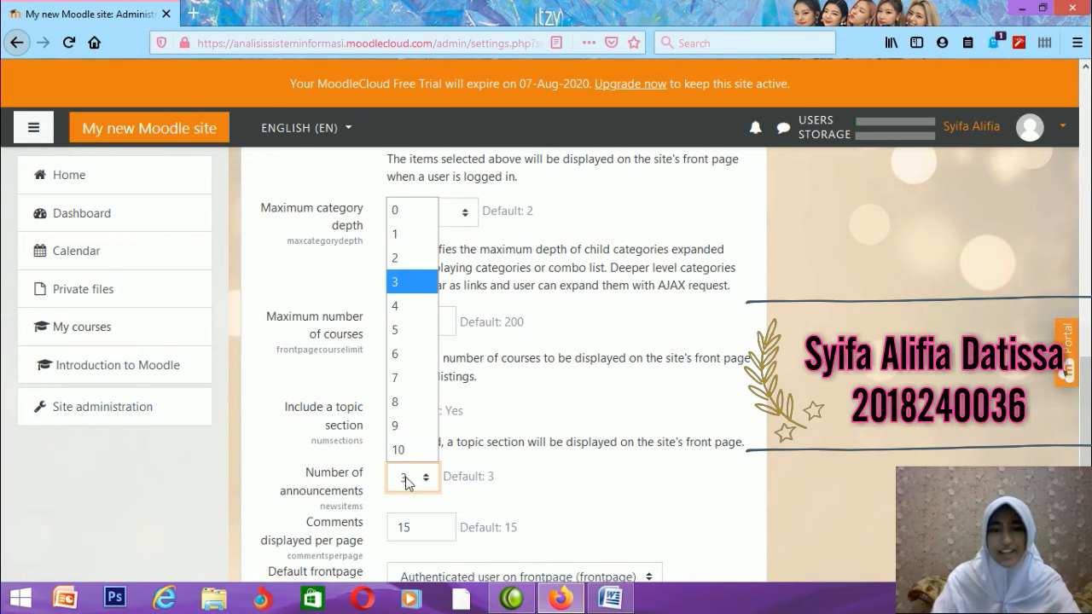
{"action": "left_click", "coordinate": [401, 355]}
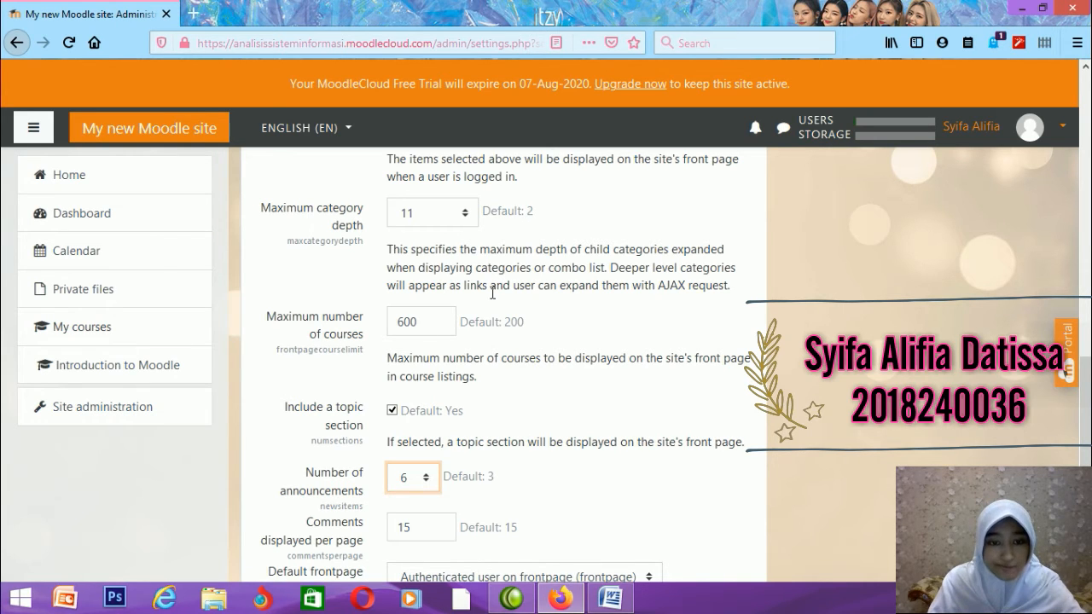
{"action": "left_click", "coordinate": [427, 527]}
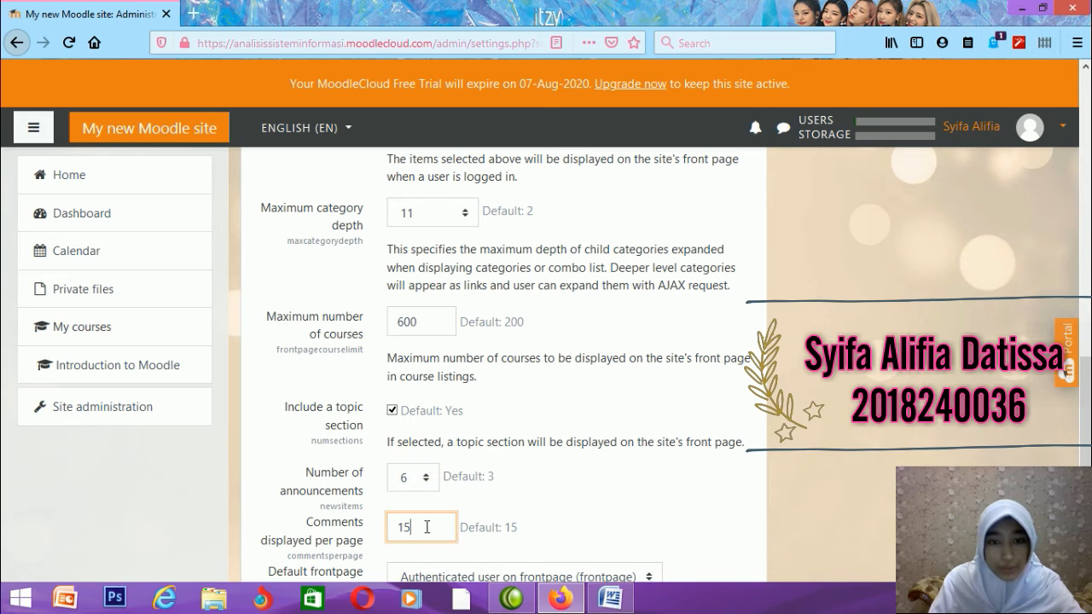
{"action": "key", "text": "BackSpace"}
{"action": "key", "text": "BackSpace"}
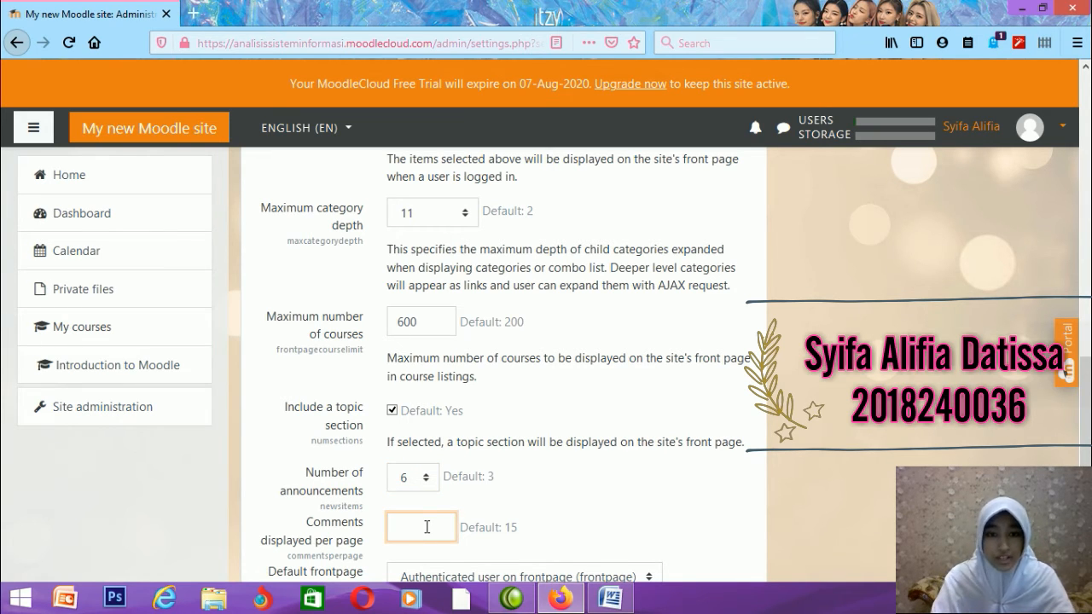
{"action": "type", "text": "16"}
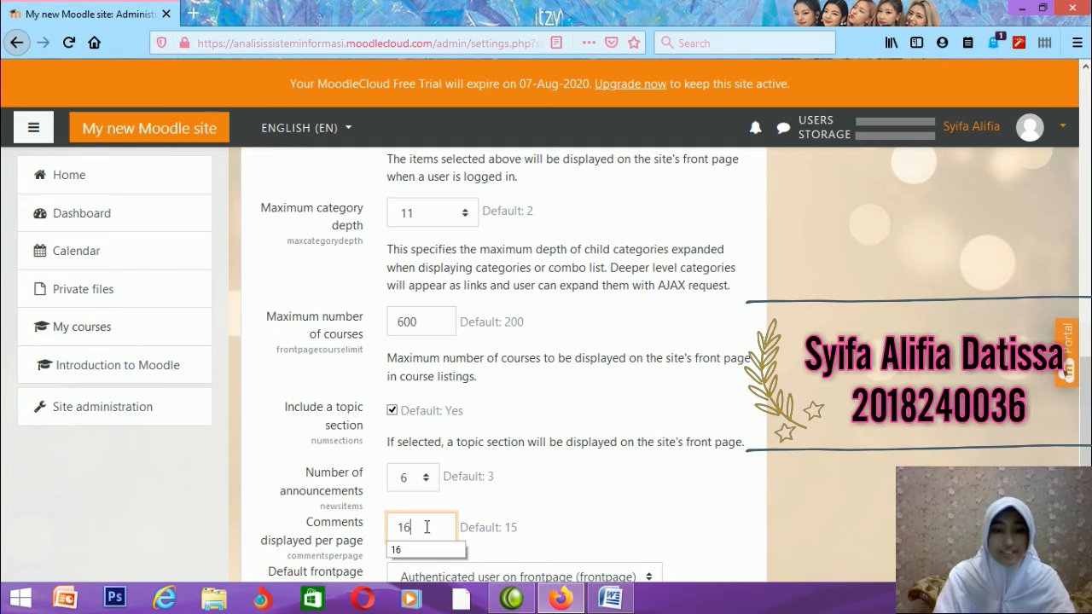
{"action": "left_click", "coordinate": [422, 551]}
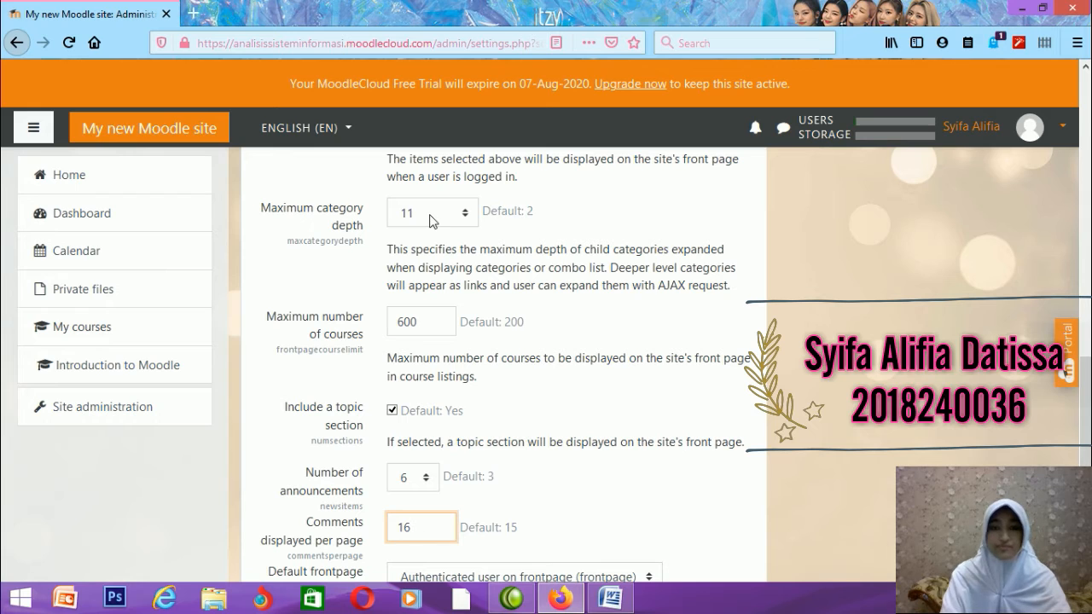
{"action": "scroll", "coordinate": [563, 362], "scroll_direction": "down", "scroll_amount": 5}
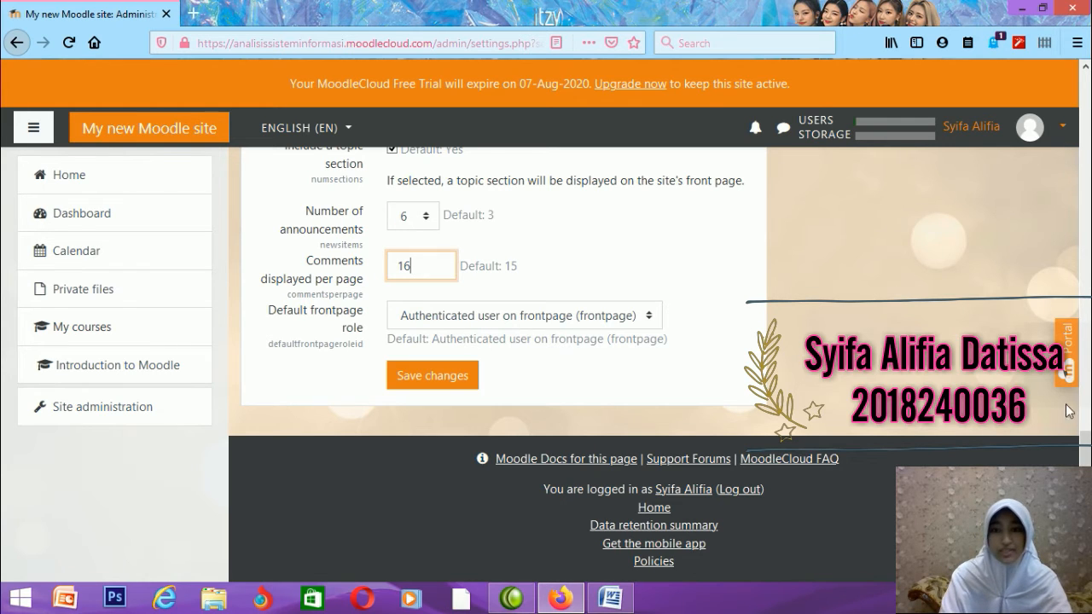
{"action": "left_click_drag", "start_coordinate": [1085, 542], "coordinate": [1084, 477]}
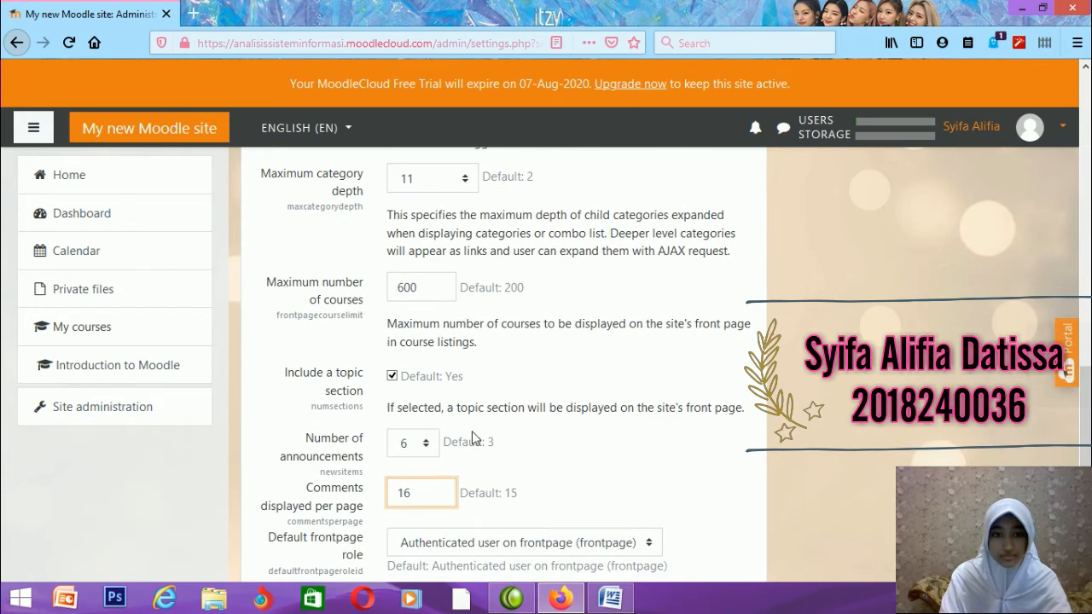
{"action": "left_click", "coordinate": [415, 450]}
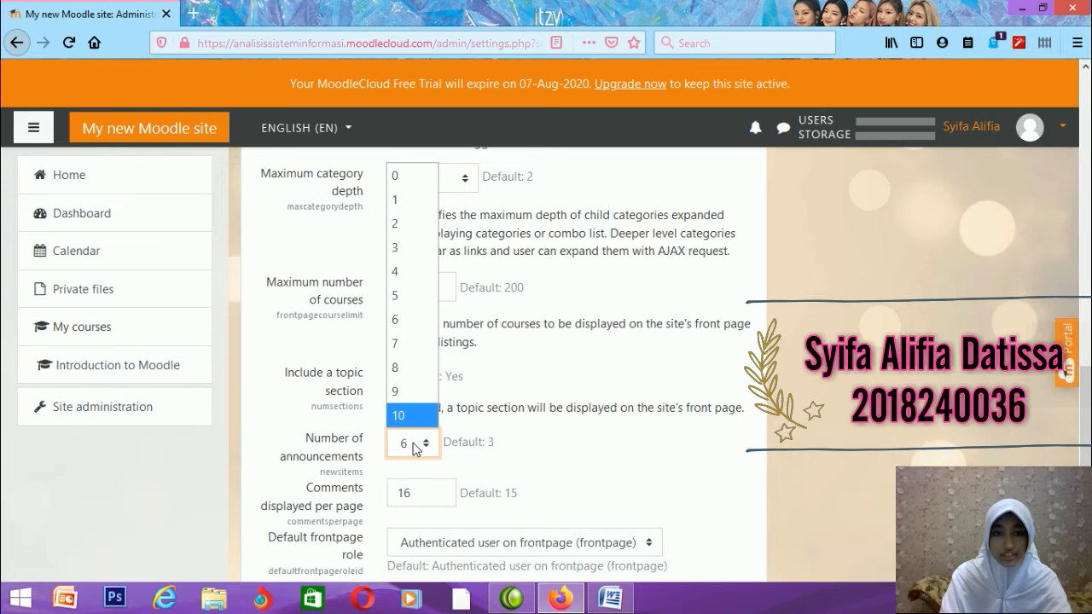
{"action": "left_click", "coordinate": [418, 443]}
{"action": "scroll", "coordinate": [497, 365], "scroll_direction": "down", "scroll_amount": 5}
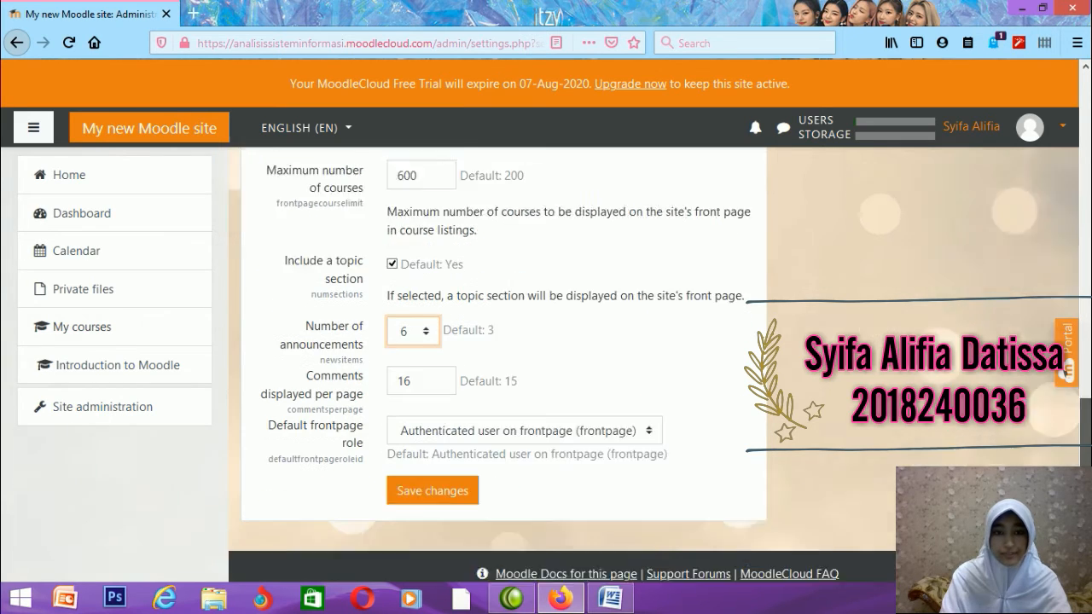
{"action": "scroll", "coordinate": [497, 365], "scroll_direction": "up", "scroll_amount": 10}
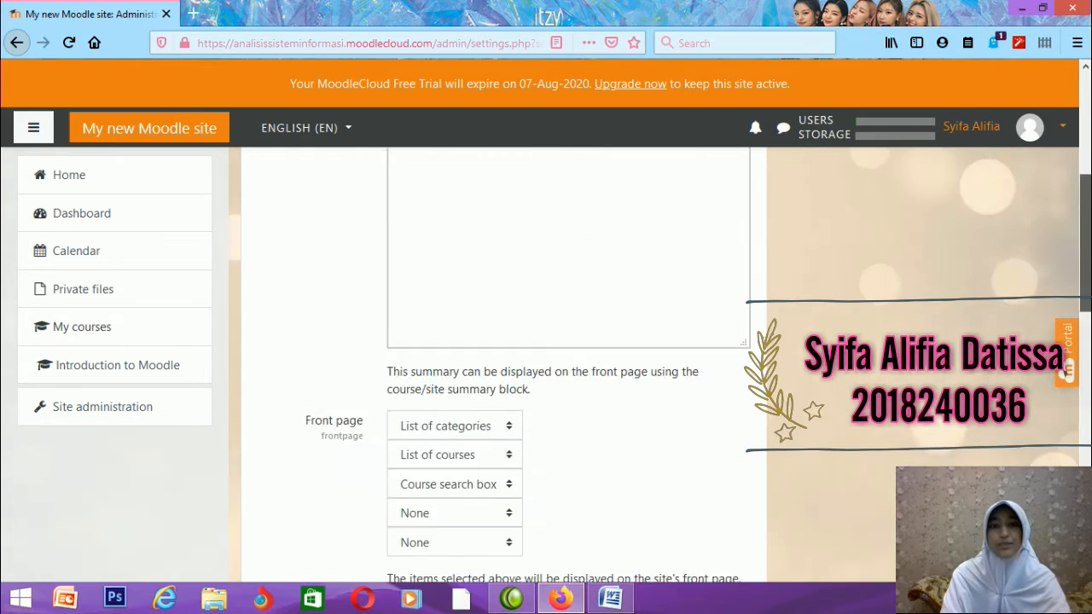
{"action": "scroll", "coordinate": [497, 365], "scroll_direction": "down", "scroll_amount": 10}
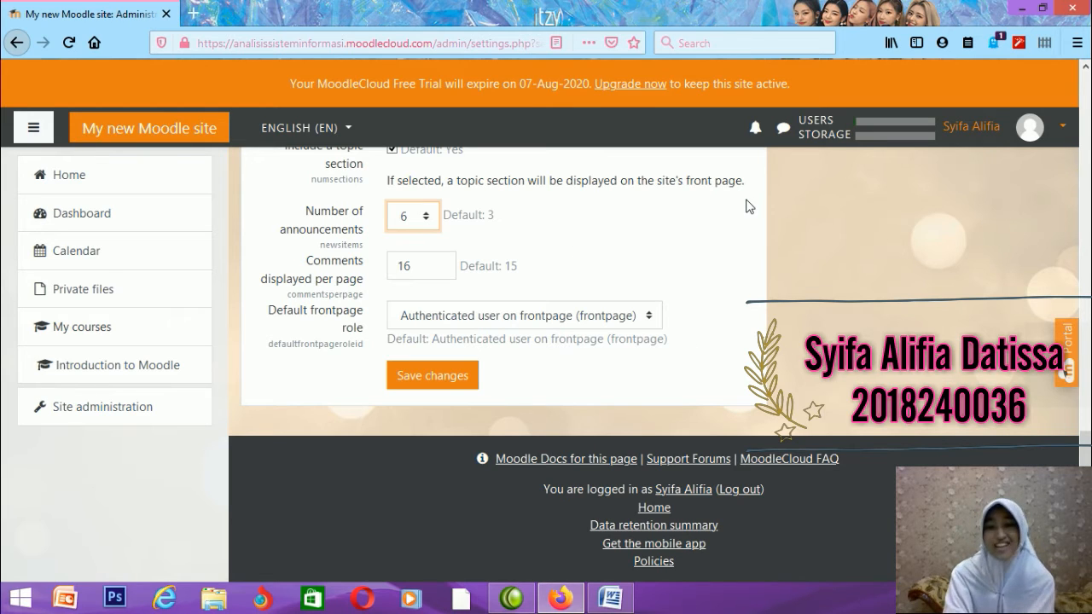
{"action": "scroll", "coordinate": [546, 359], "scroll_direction": "up", "scroll_amount": 10}
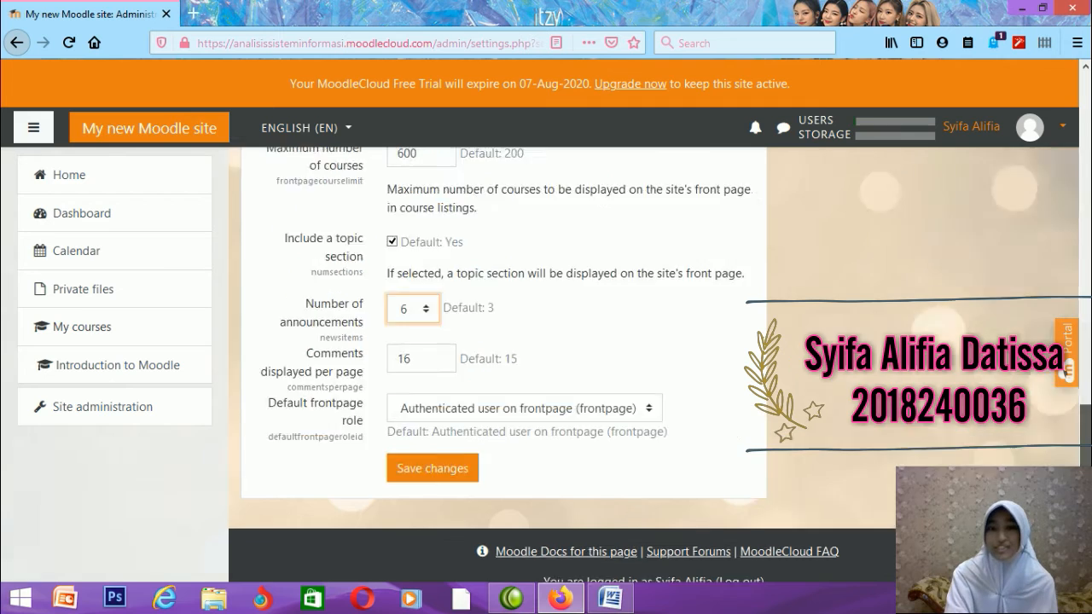
{"action": "scroll", "coordinate": [546, 358], "scroll_direction": "up", "scroll_amount": 5}
{"action": "scroll", "coordinate": [545, 358], "scroll_direction": "down", "scroll_amount": 15}
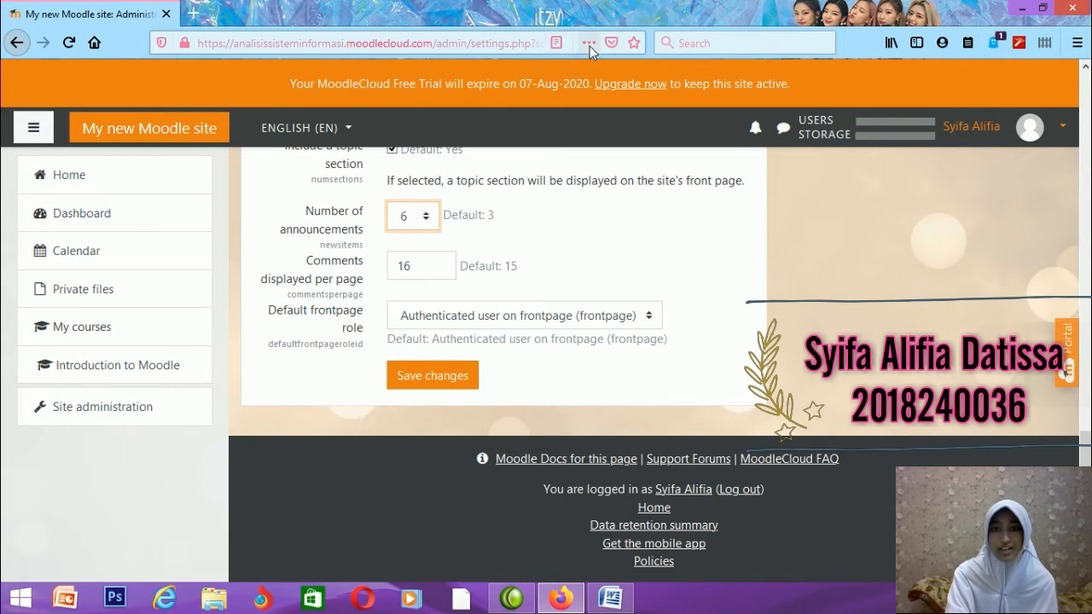
Step: Capture the visible part of the edited Front page settings with Firefox Screenshot and copy it
{"action": "left_click", "coordinate": [588, 44]}
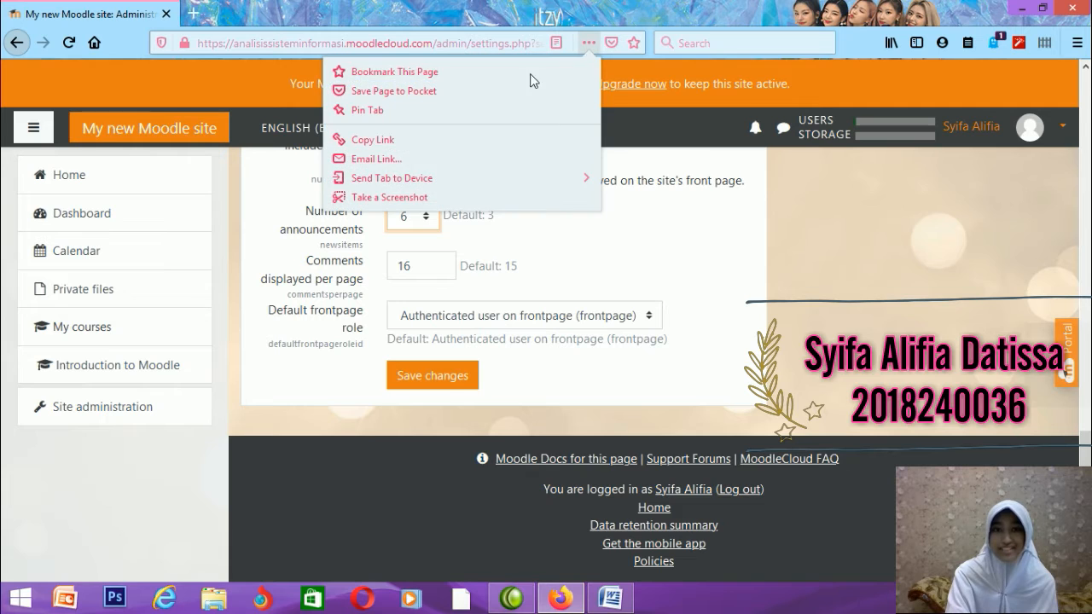
{"action": "left_click", "coordinate": [417, 198]}
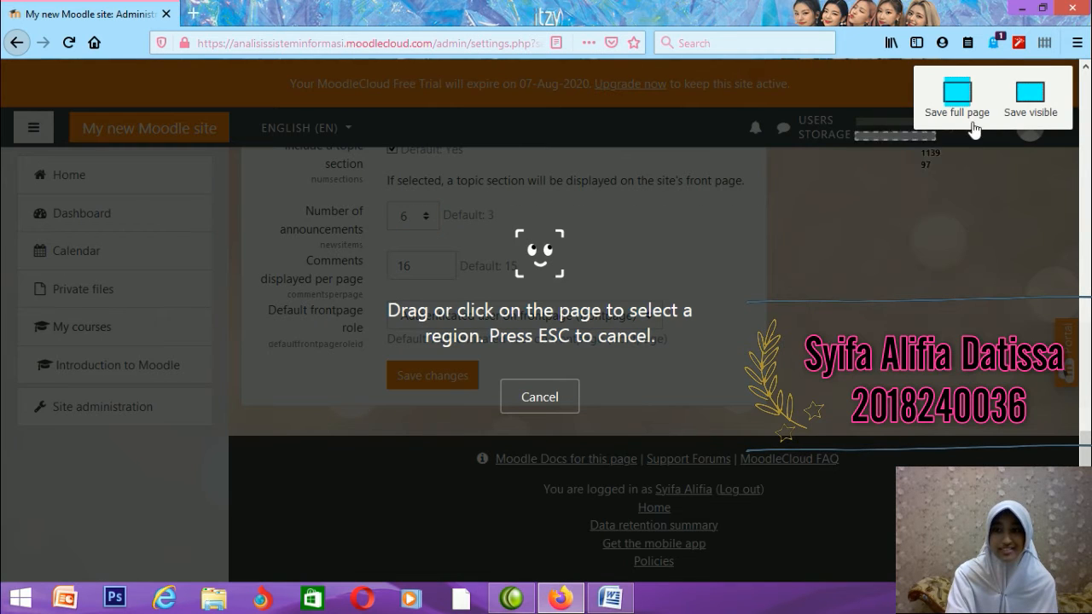
{"action": "left_click", "coordinate": [1032, 85]}
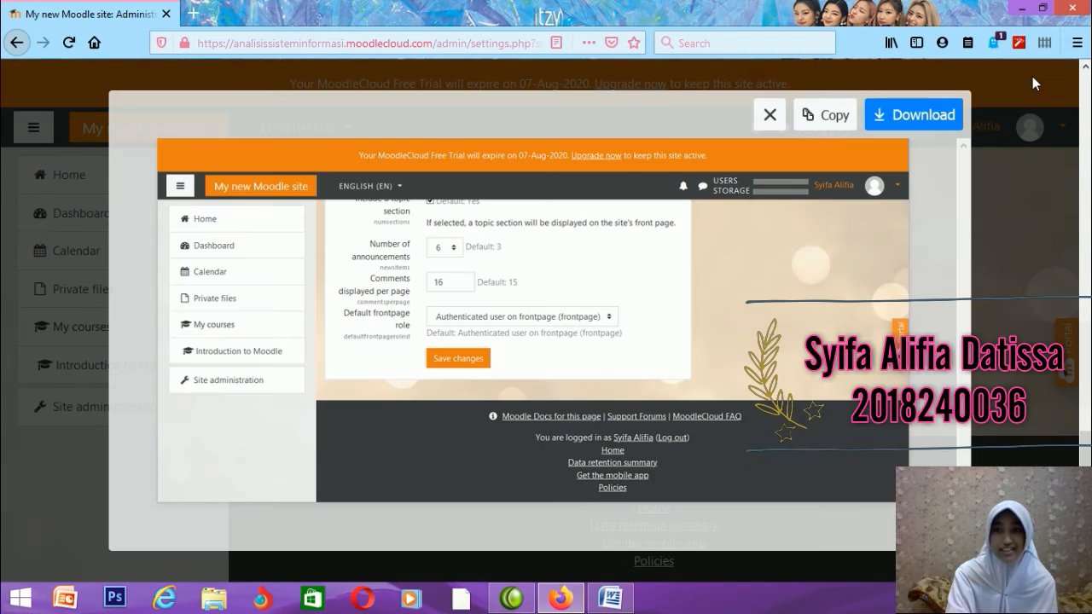
{"action": "left_click", "coordinate": [836, 118]}
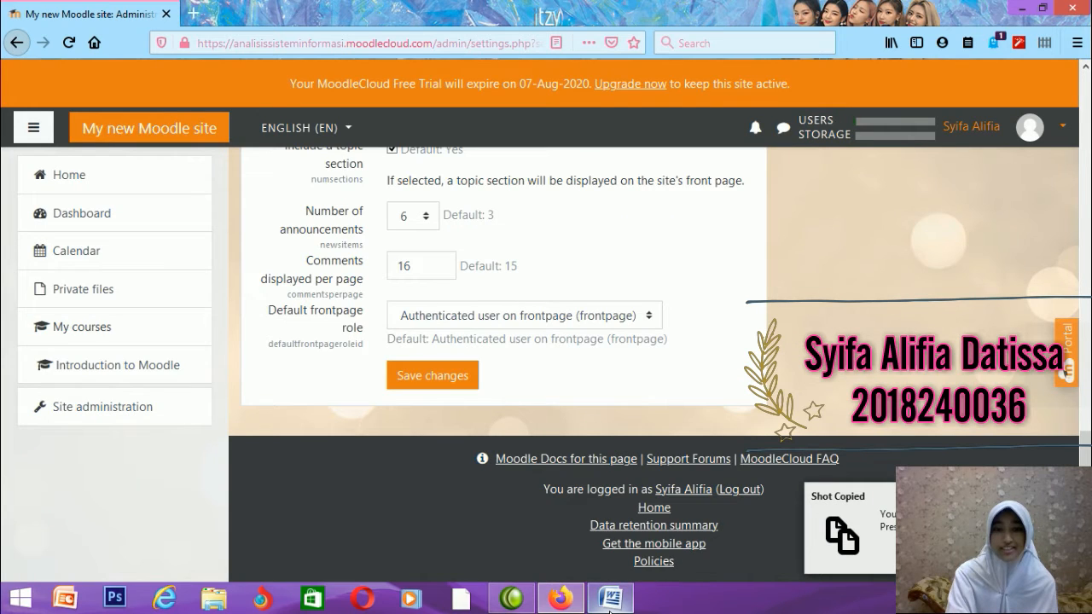
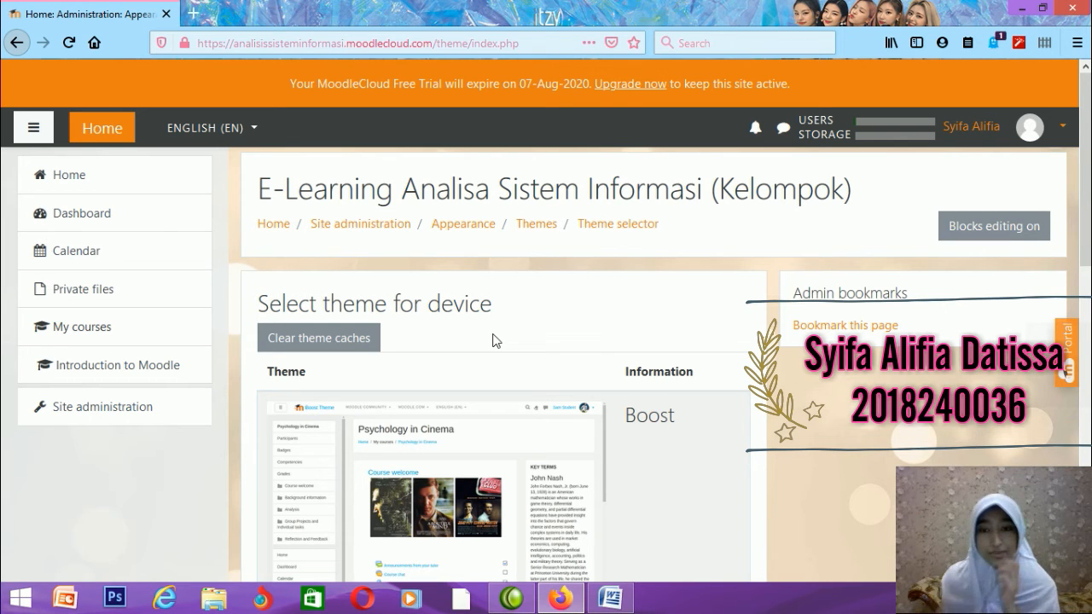
Step: Scroll up and down through the Boost, Classic and Moodlecloud theme previews
{"action": "scroll", "coordinate": [1085, 256], "scroll_direction": "down", "scroll_amount": 3}
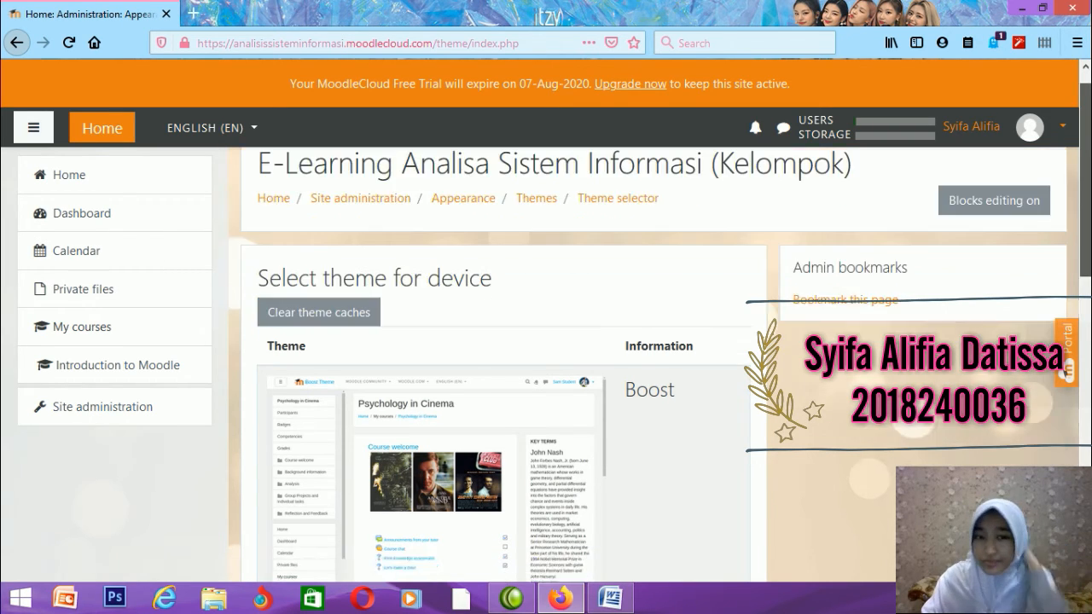
{"action": "scroll", "coordinate": [657, 342], "scroll_direction": "down", "scroll_amount": 7}
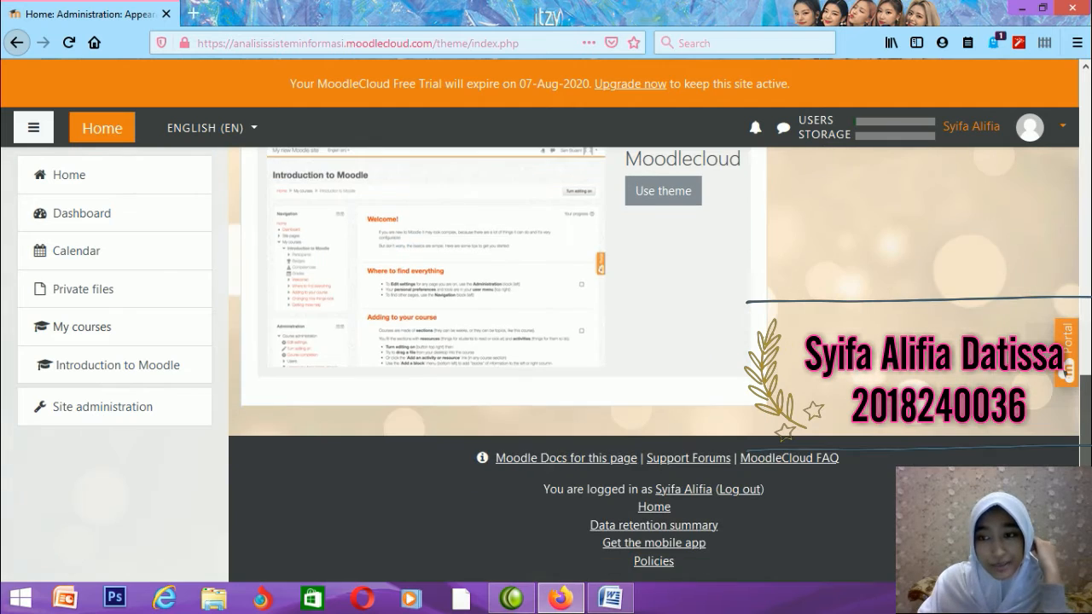
{"action": "scroll", "coordinate": [656, 341], "scroll_direction": "up", "scroll_amount": 2}
{"action": "scroll", "coordinate": [657, 341], "scroll_direction": "up", "scroll_amount": 10}
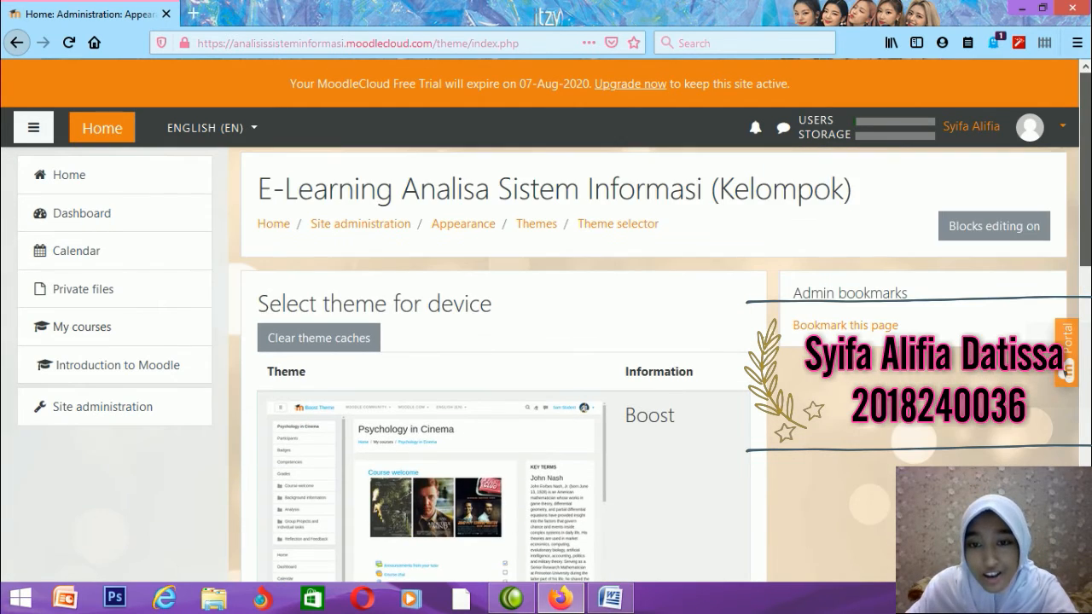
{"action": "scroll", "coordinate": [657, 341], "scroll_direction": "down", "scroll_amount": 2}
{"action": "scroll", "coordinate": [657, 341], "scroll_direction": "down", "scroll_amount": 4}
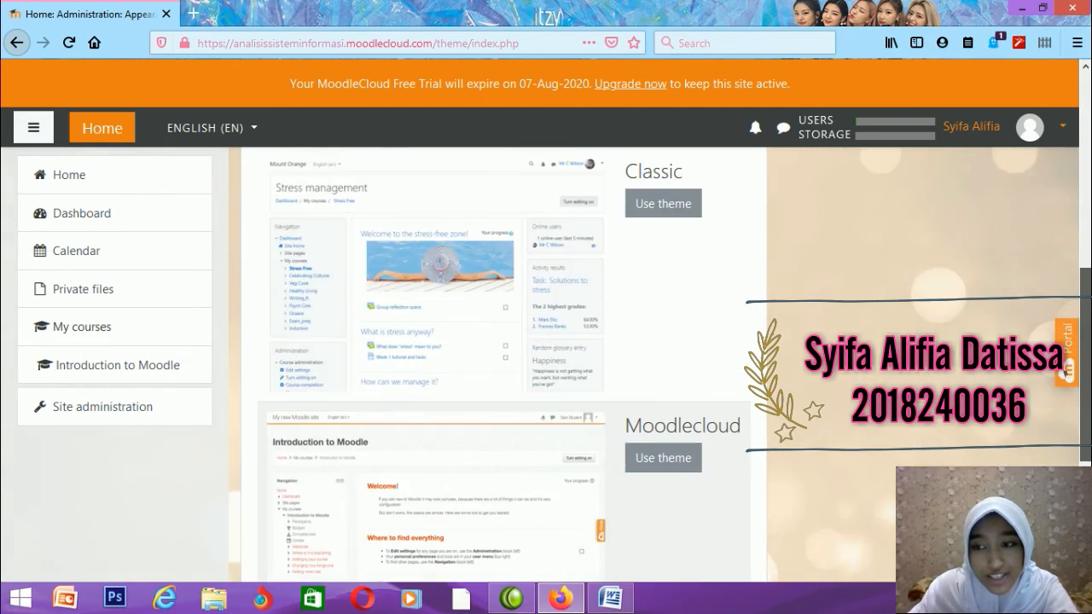
{"action": "scroll", "coordinate": [1088, 435], "scroll_direction": "down", "scroll_amount": 3}
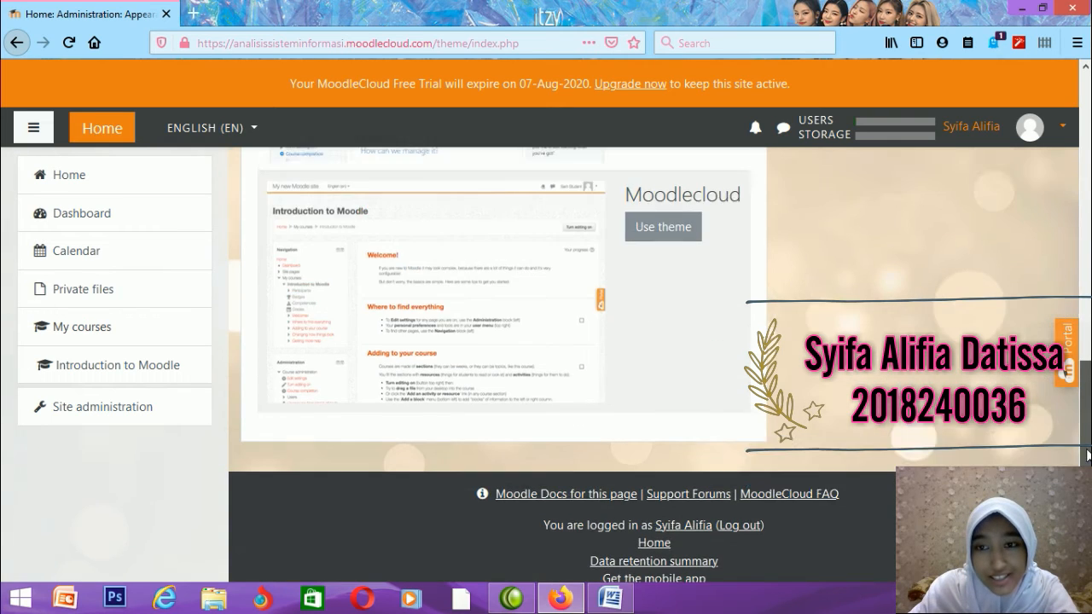
{"action": "scroll", "coordinate": [1088, 435], "scroll_direction": "up", "scroll_amount": 2}
{"action": "scroll", "coordinate": [1088, 435], "scroll_direction": "up", "scroll_amount": 3}
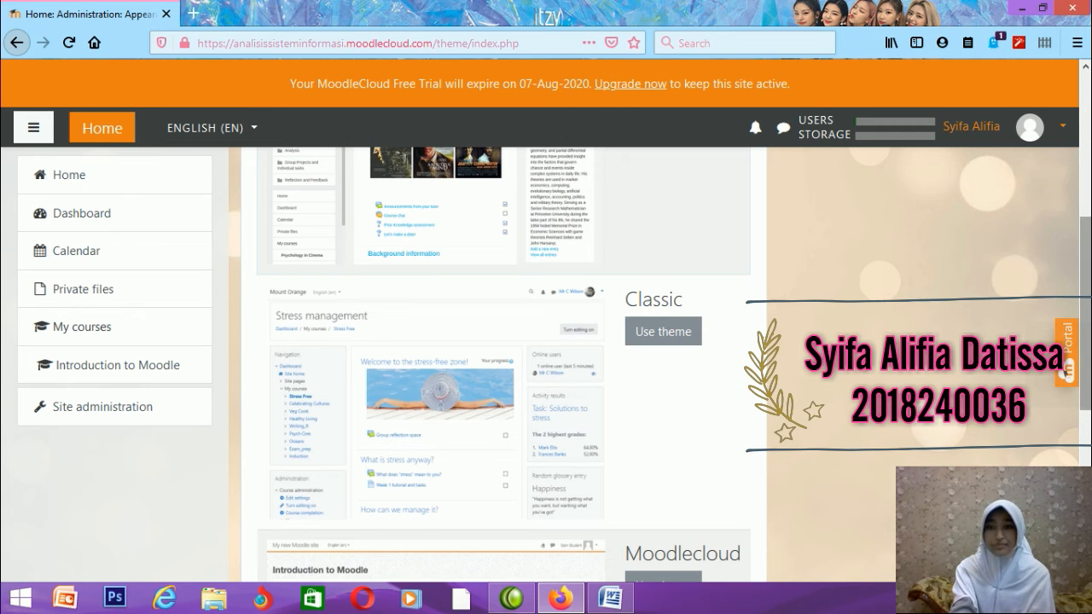
{"action": "scroll", "coordinate": [545, 365], "scroll_direction": "down", "scroll_amount": 3}
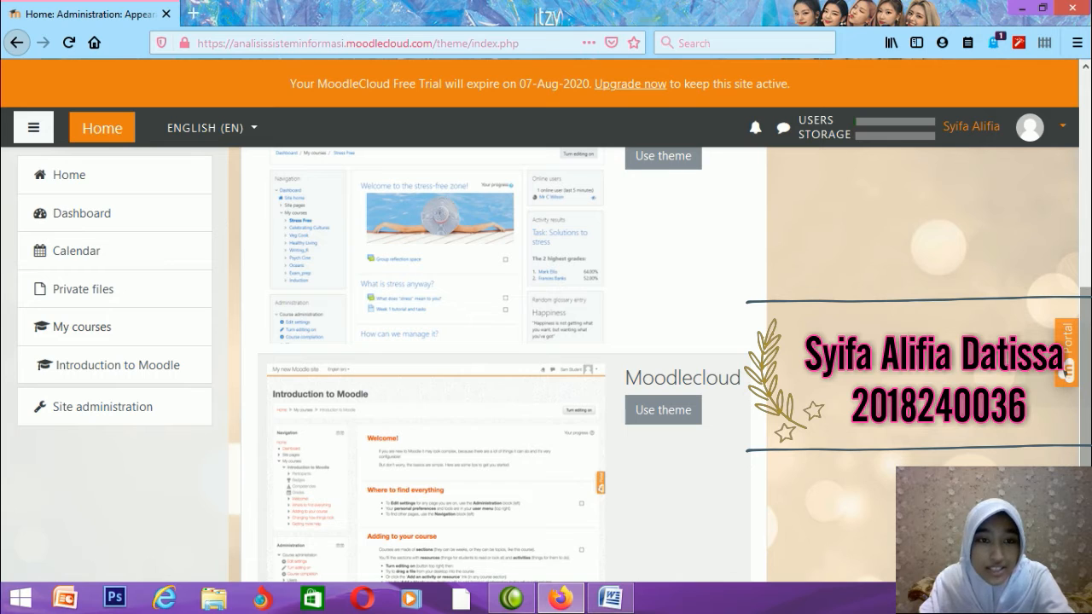
{"action": "scroll", "coordinate": [546, 365], "scroll_direction": "up", "scroll_amount": 1}
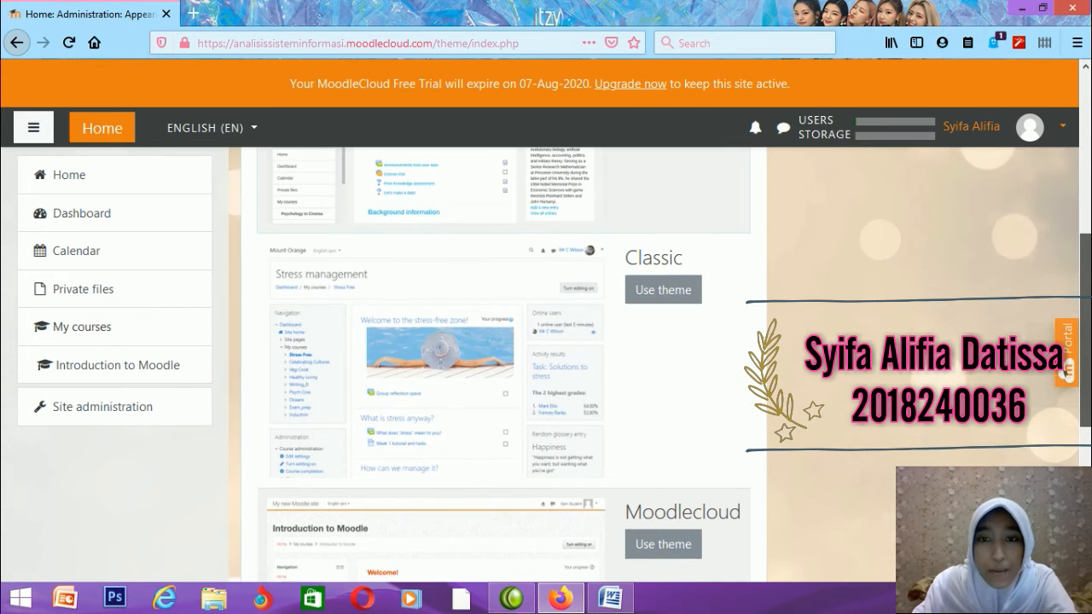
{"action": "left_click_drag", "start_coordinate": [1085, 366], "coordinate": [1085, 375]}
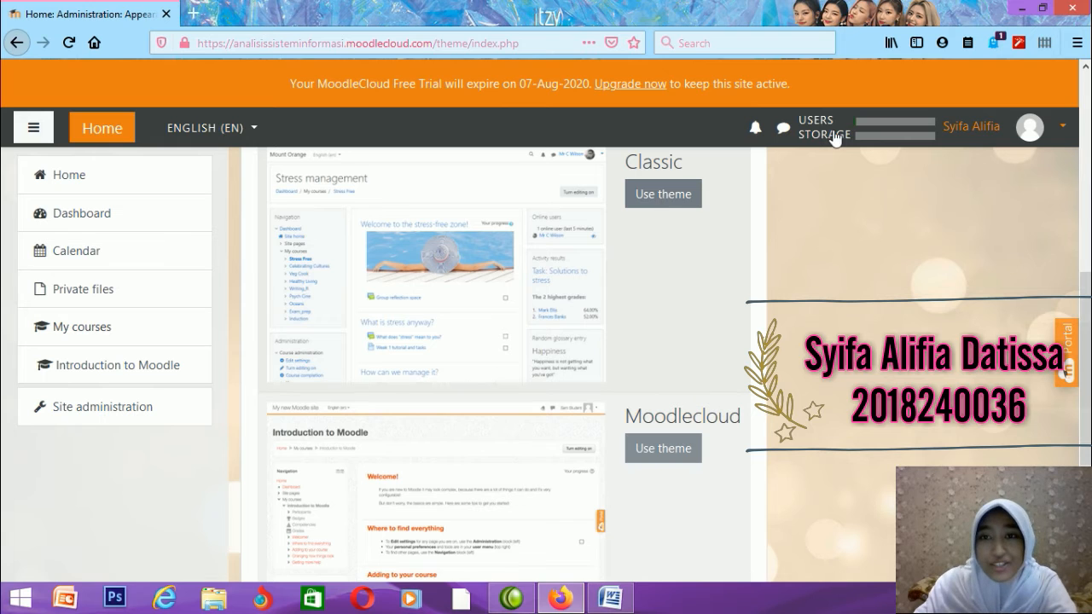
Step: Capture the visible theme selector page with Firefox Screenshot and copy it
{"action": "left_click", "coordinate": [596, 41]}
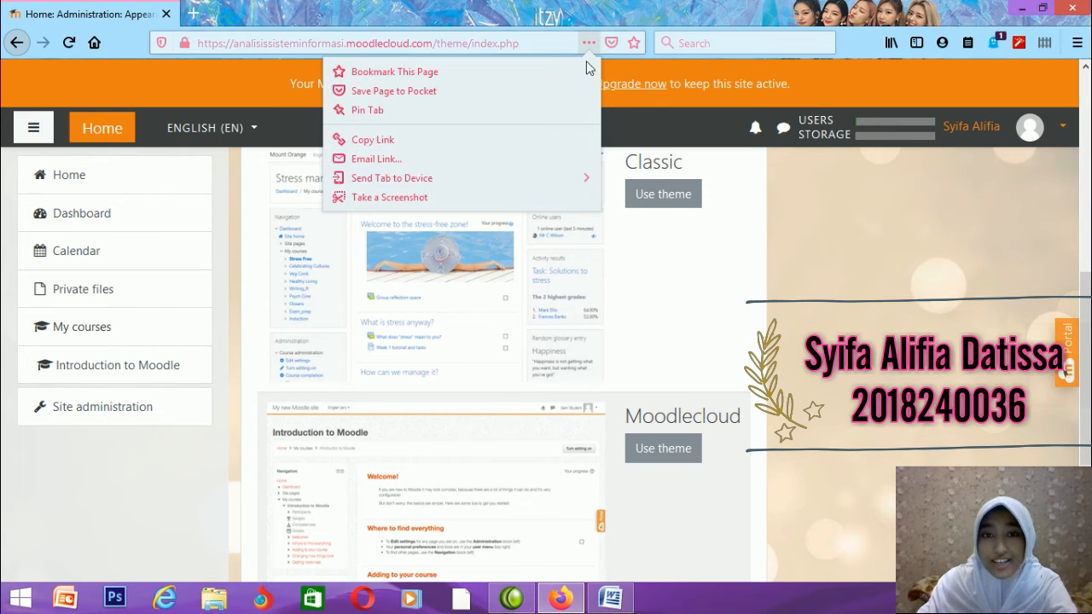
{"action": "left_click", "coordinate": [504, 198]}
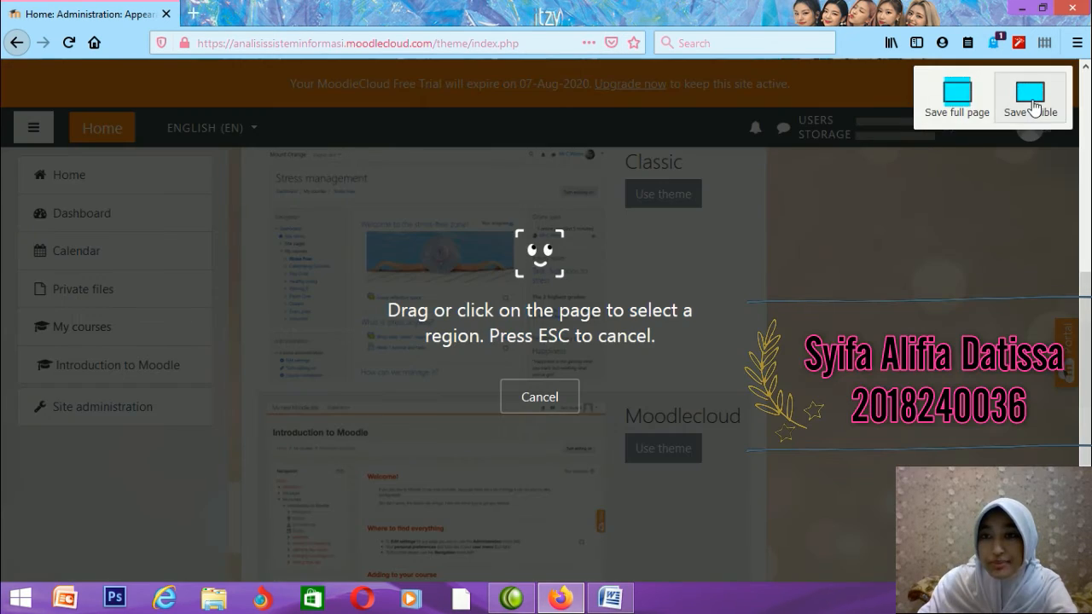
{"action": "left_click", "coordinate": [1031, 101]}
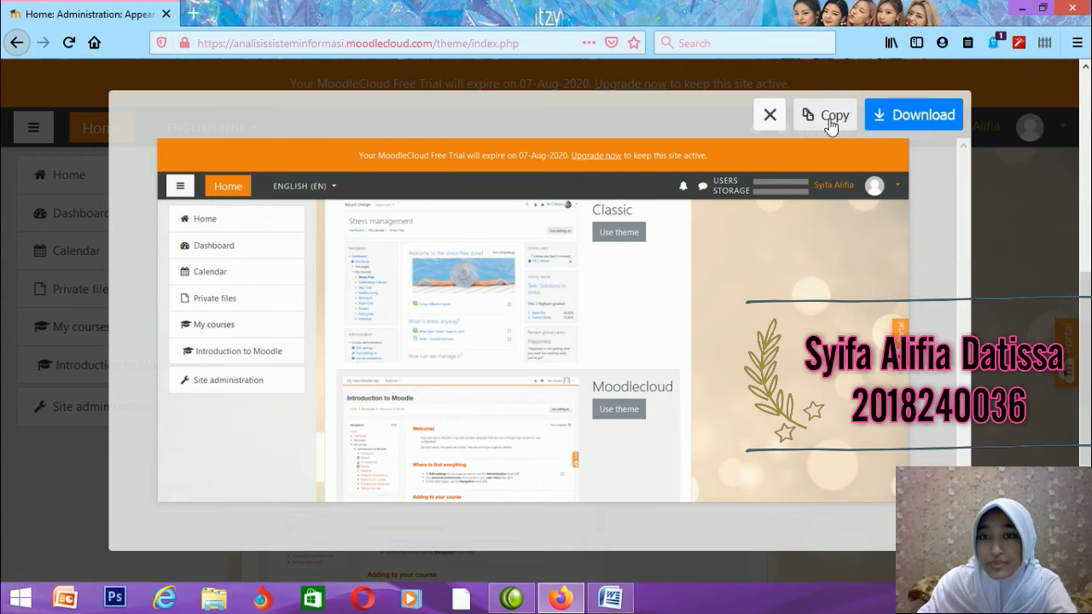
{"action": "left_click", "coordinate": [829, 114]}
Step: Write step 2 'Klik Use Theme pada tema yang diinginkan' in the Word guide
{"action": "left_click", "coordinate": [610, 598]}
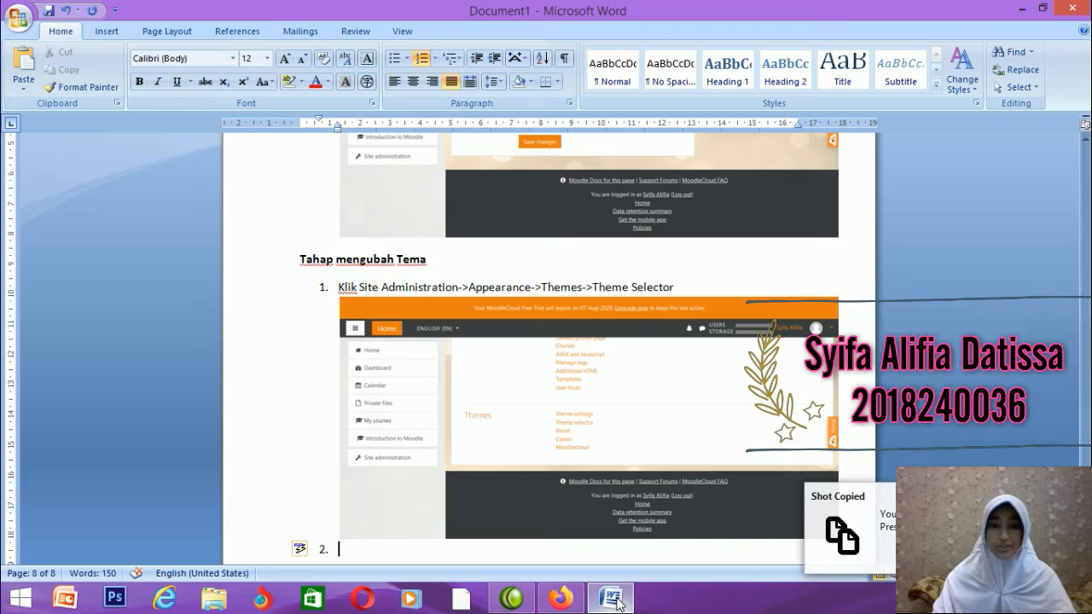
{"action": "type", "text": "Klik"}
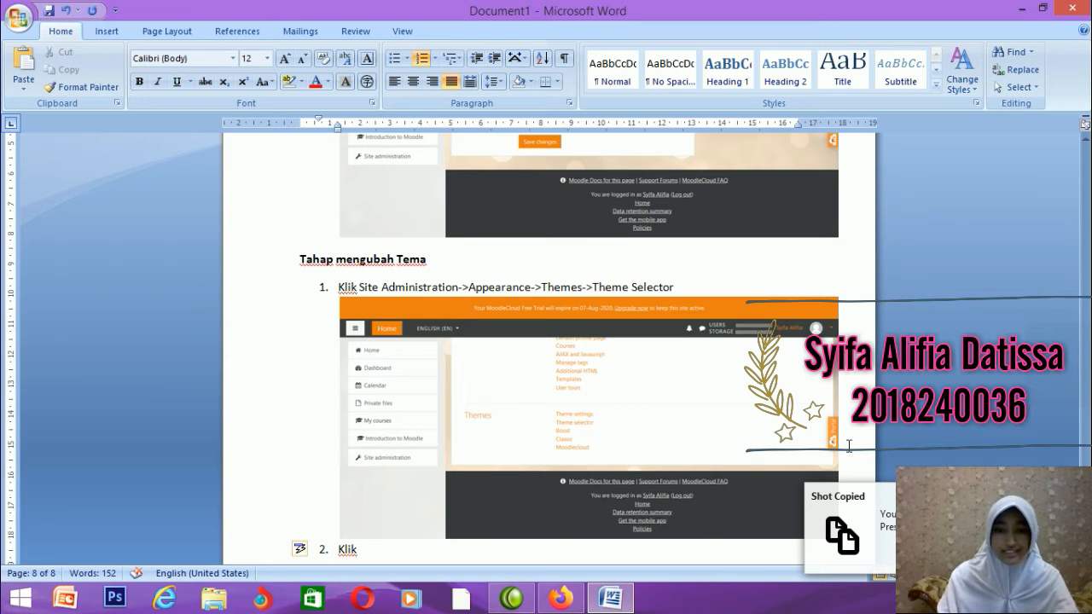
{"action": "left_click", "coordinate": [572, 602]}
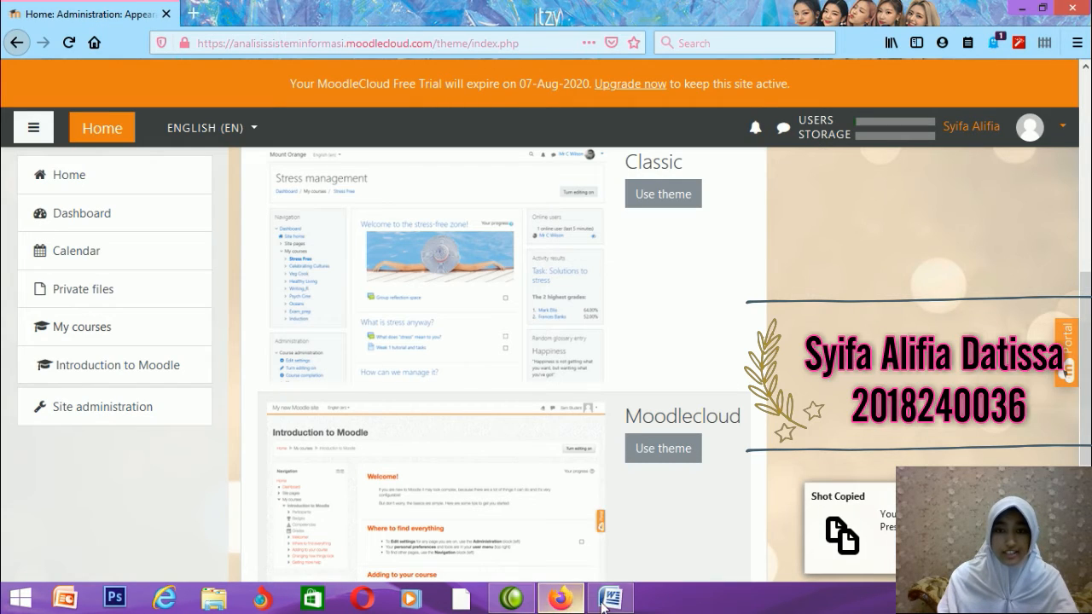
{"action": "left_click", "coordinate": [610, 597]}
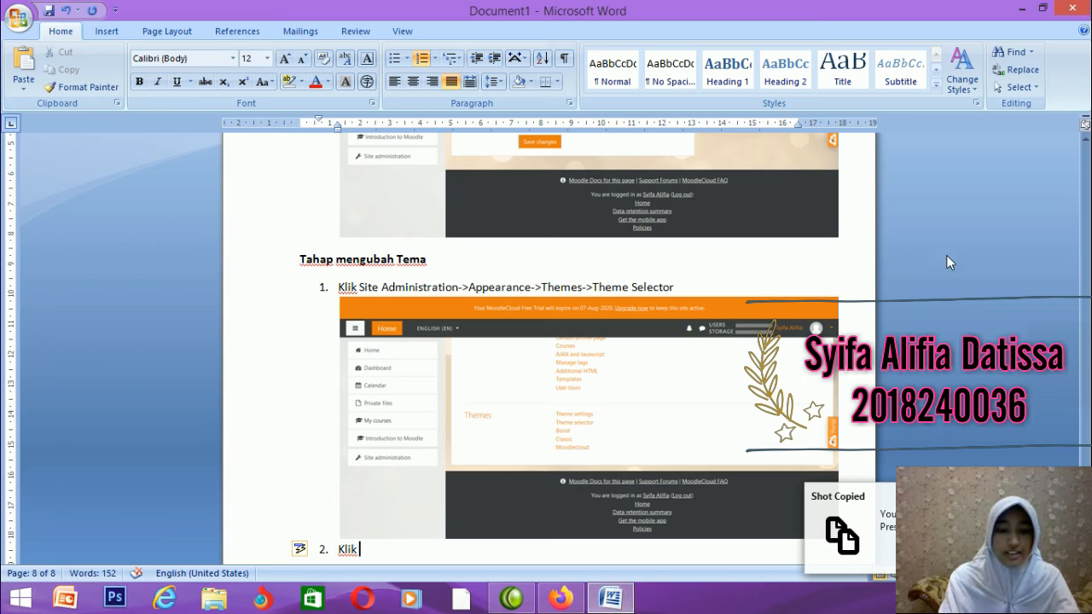
{"action": "type", "text": "Use"}
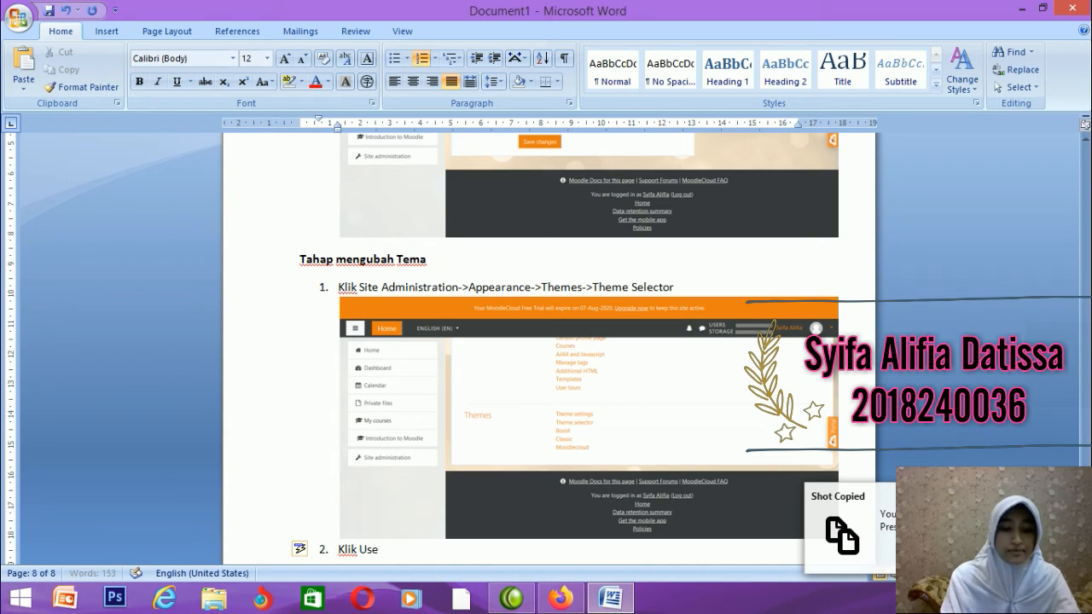
{"action": "type", "text": " Theme pad"}
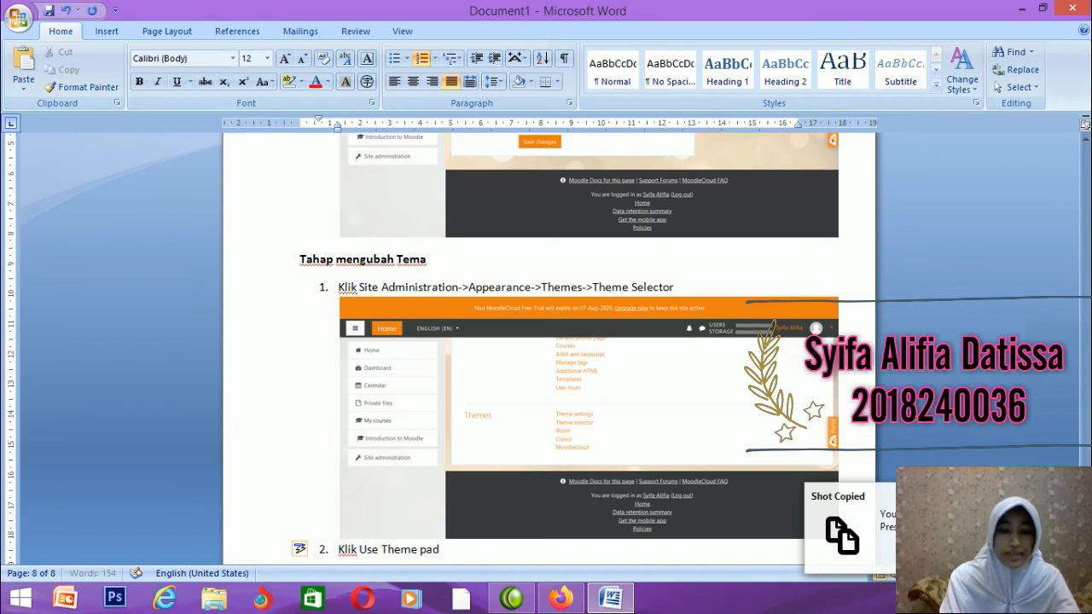
{"action": "type", "text": "a tema yang"}
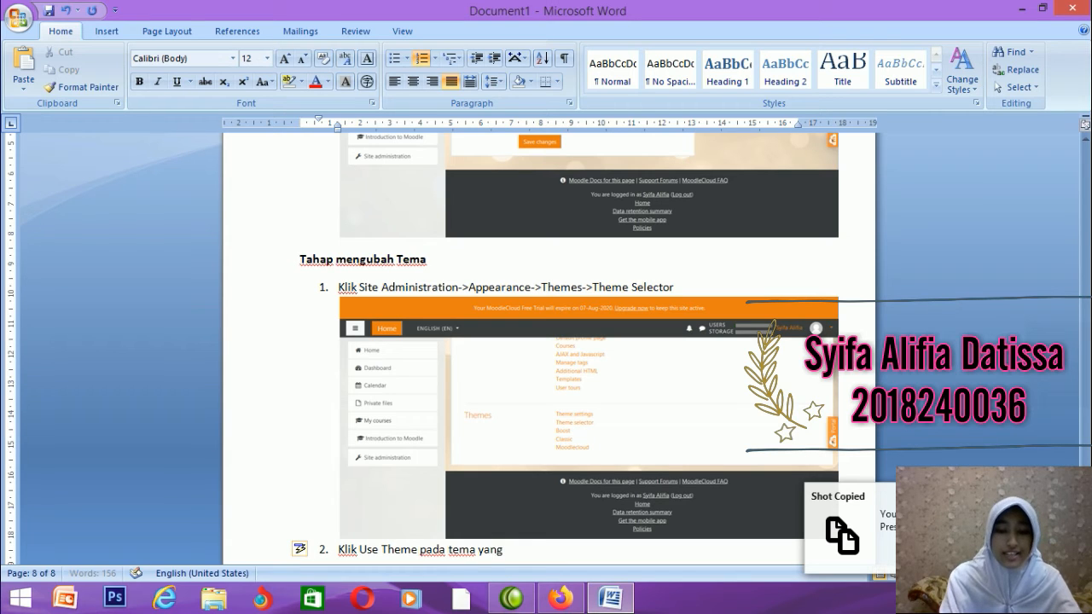
{"action": "type", "text": " diingink"}
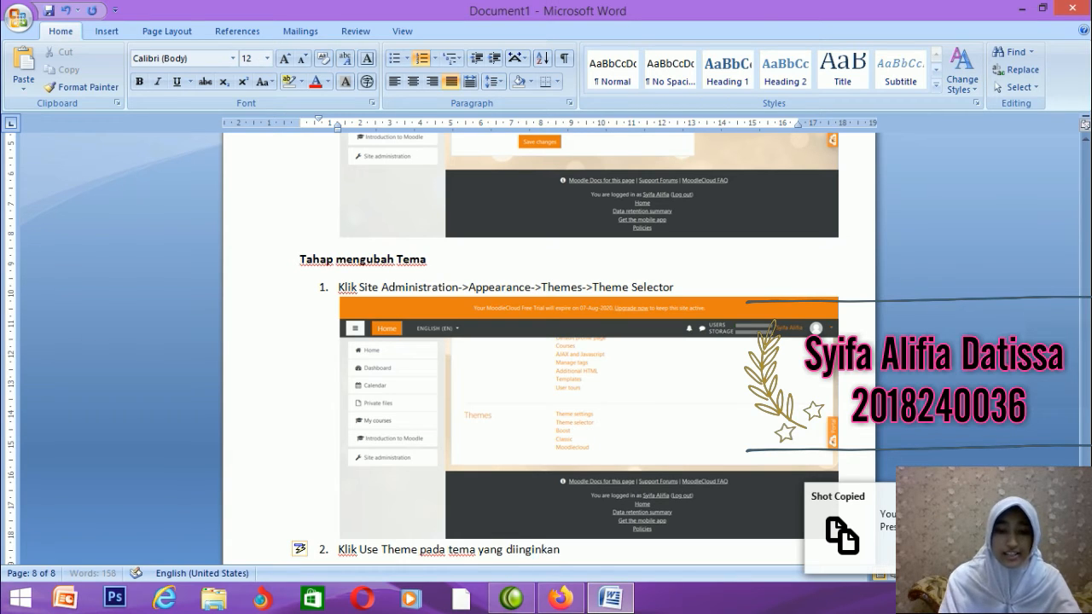
{"action": "type", "text": "an"}
{"action": "key", "text": "Return"}
{"action": "key", "text": "BackSpace"}
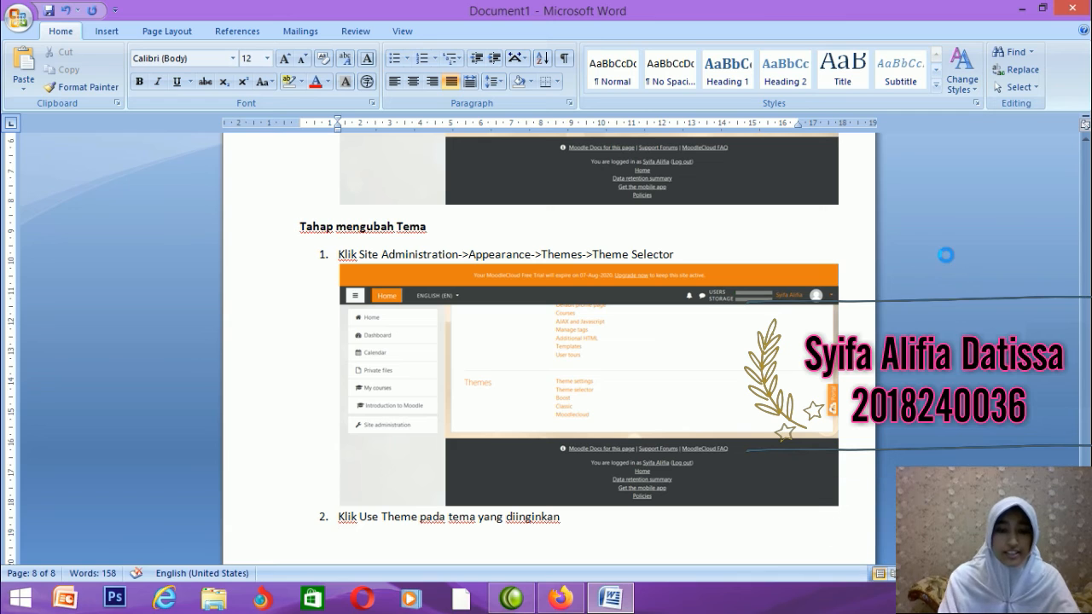
Step: Paste the theme screenshot beneath step 2 and start item '3.'
{"action": "key", "text": "ctrl+v"}
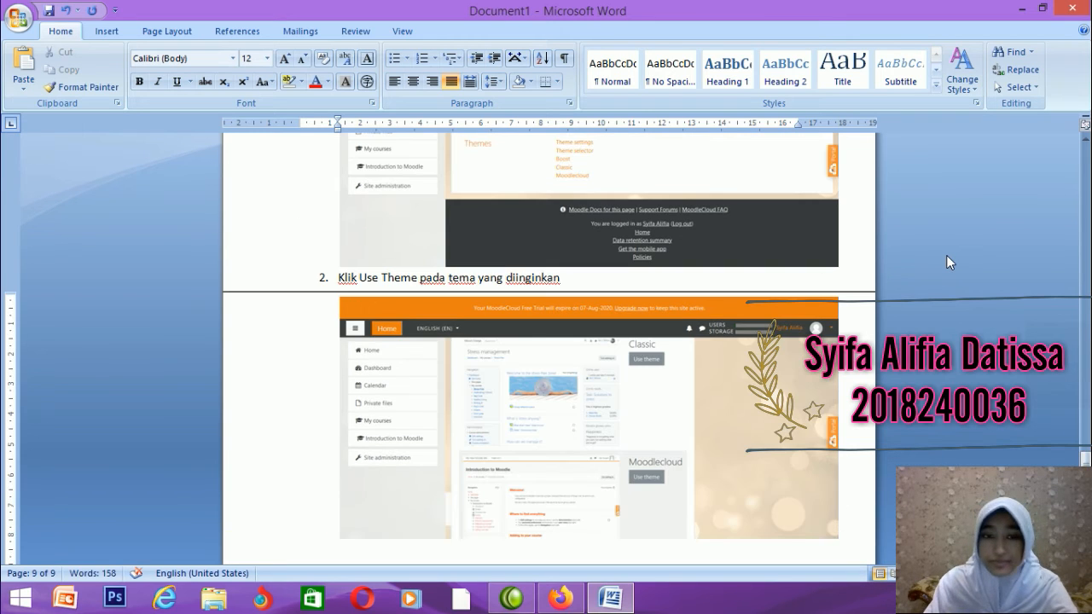
{"action": "key", "text": "Return"}
{"action": "type", "text": "3."}
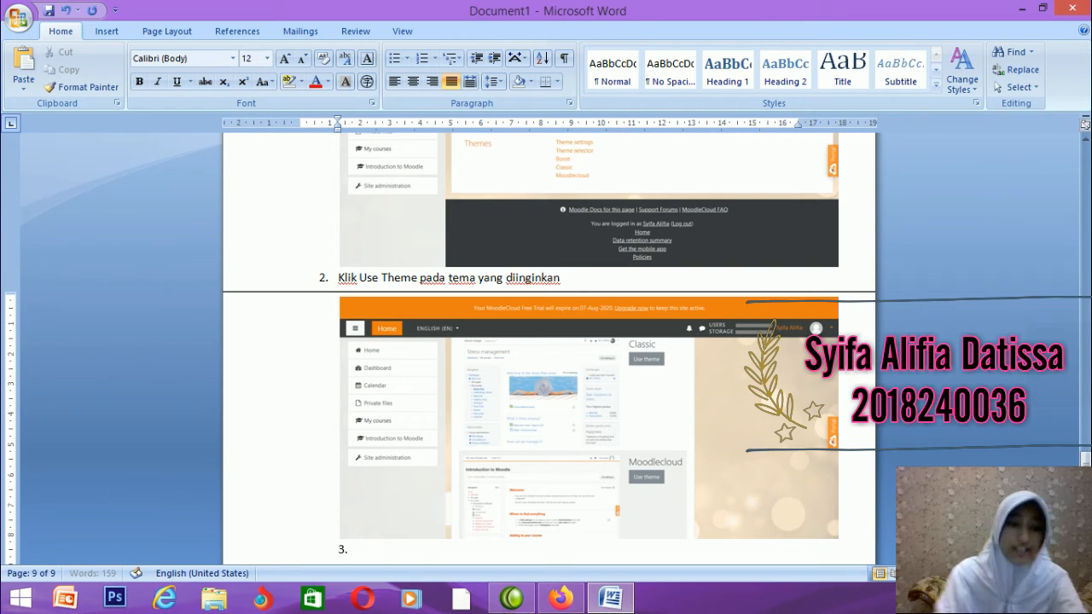
Step: Apply the Classic theme via Use theme and view the 'New theme saved' confirmation
{"action": "left_click", "coordinate": [561, 598]}
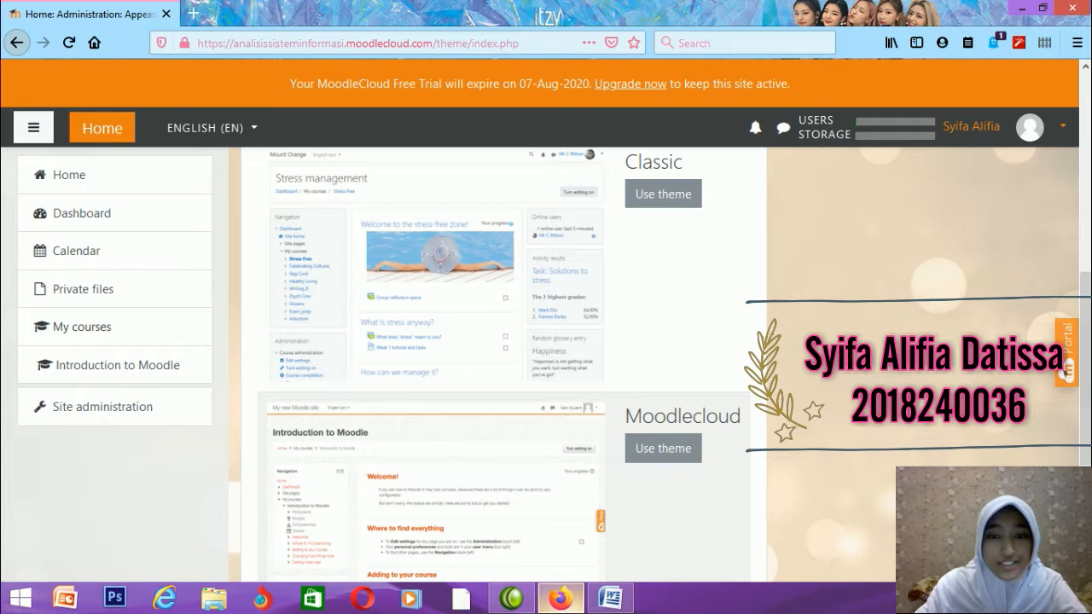
{"action": "left_click", "coordinate": [646, 197]}
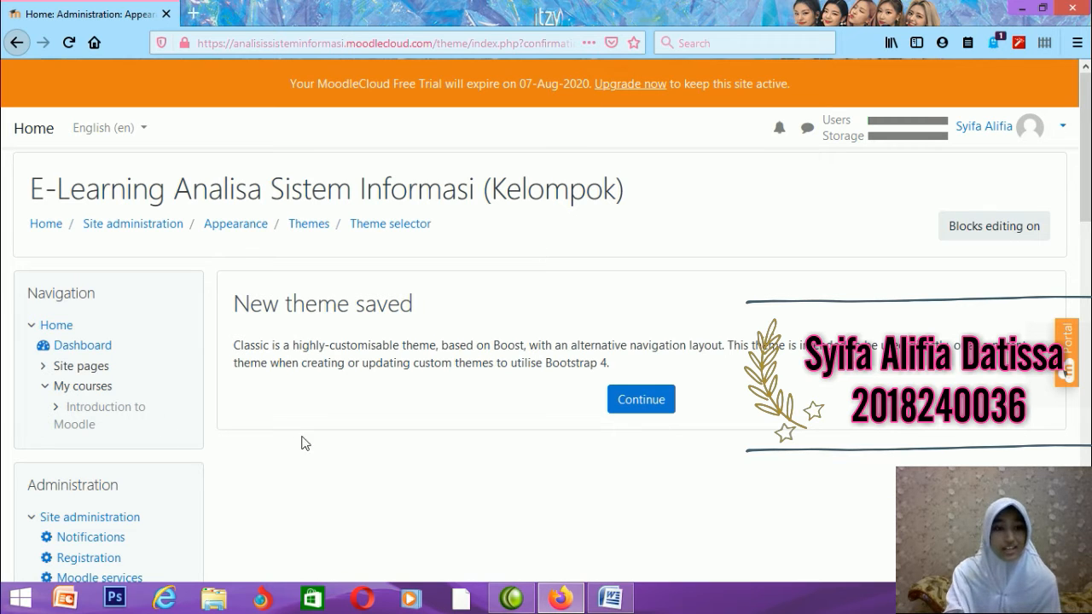
{"action": "scroll", "coordinate": [546, 341], "scroll_direction": "down", "scroll_amount": 15}
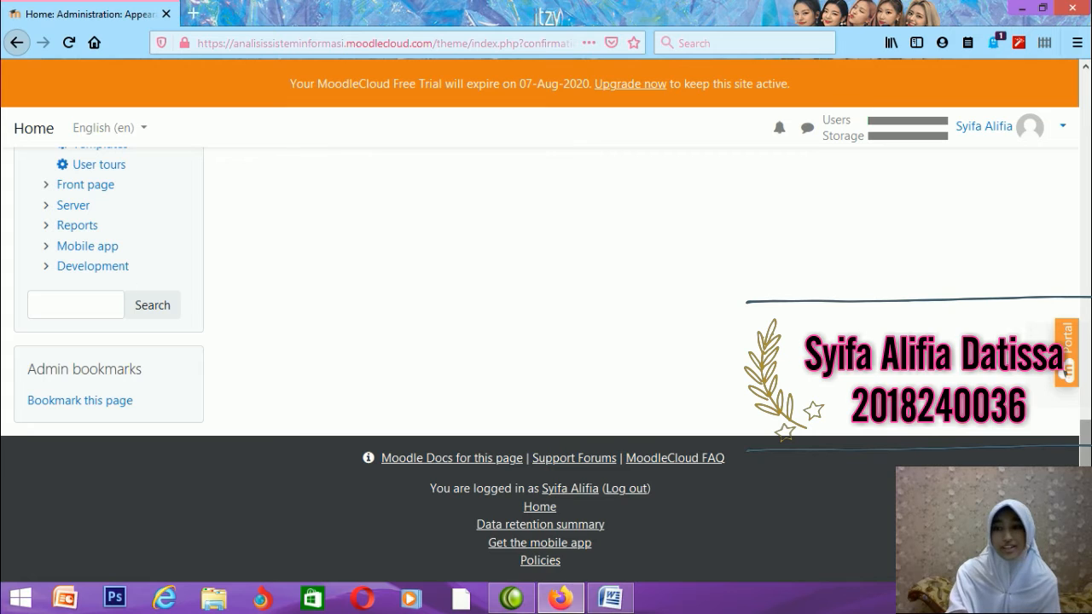
{"action": "left_click_drag", "start_coordinate": [1084, 499], "coordinate": [1085, 150]}
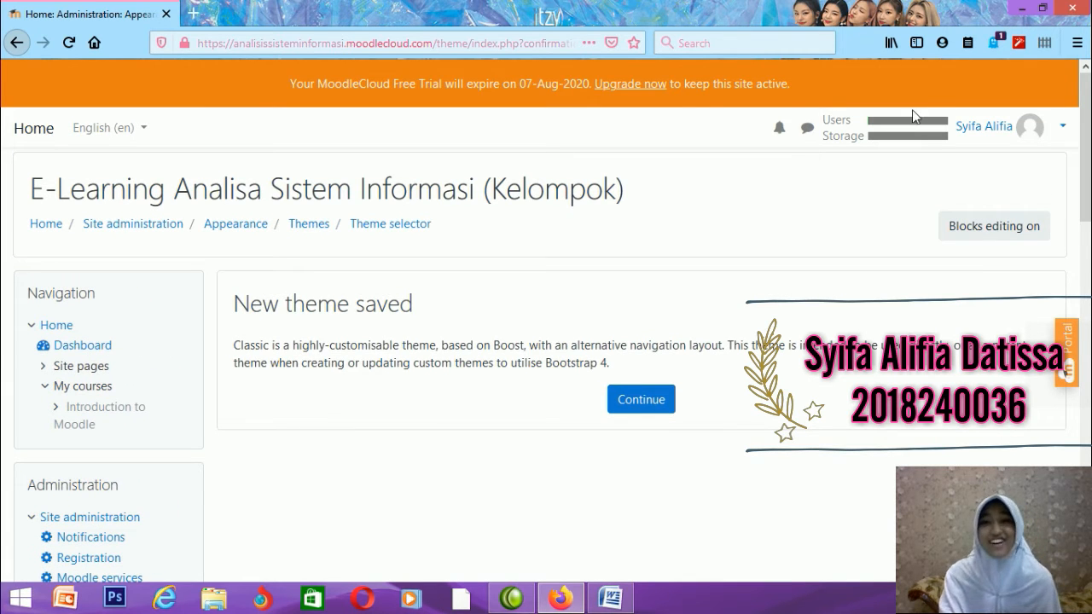
{"action": "left_click", "coordinate": [588, 43]}
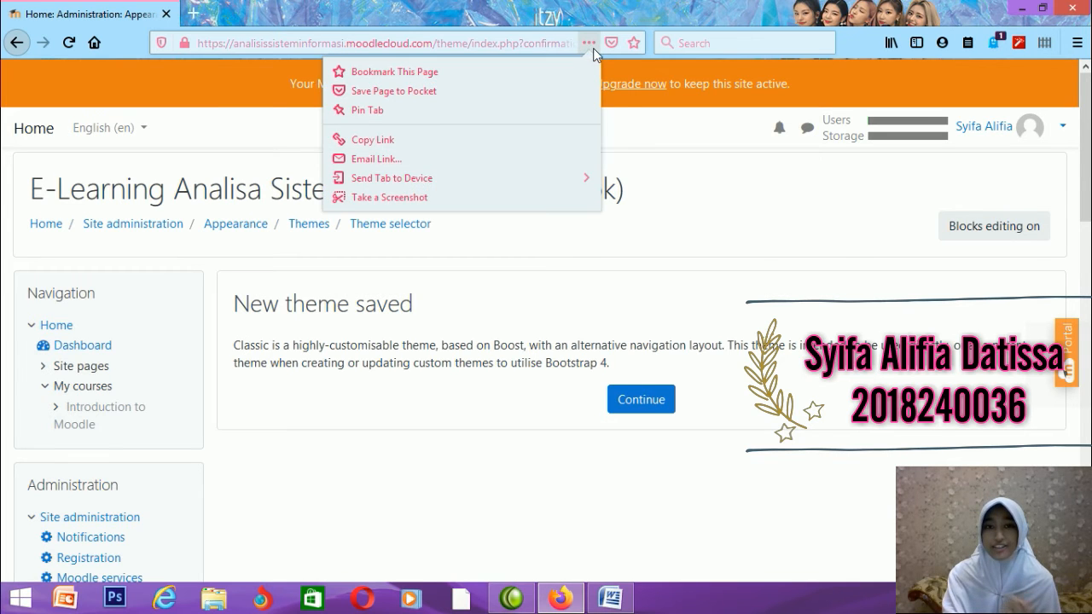
Step: Capture the visible 'New theme saved' page and copy the screenshot
{"action": "left_click", "coordinate": [515, 202]}
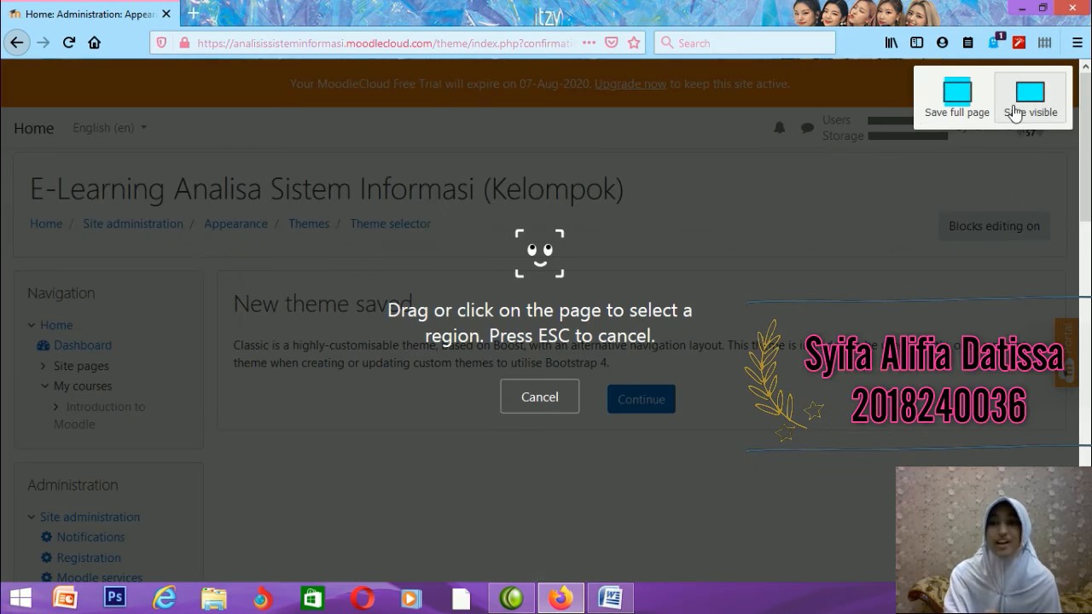
{"action": "left_click", "coordinate": [1015, 113]}
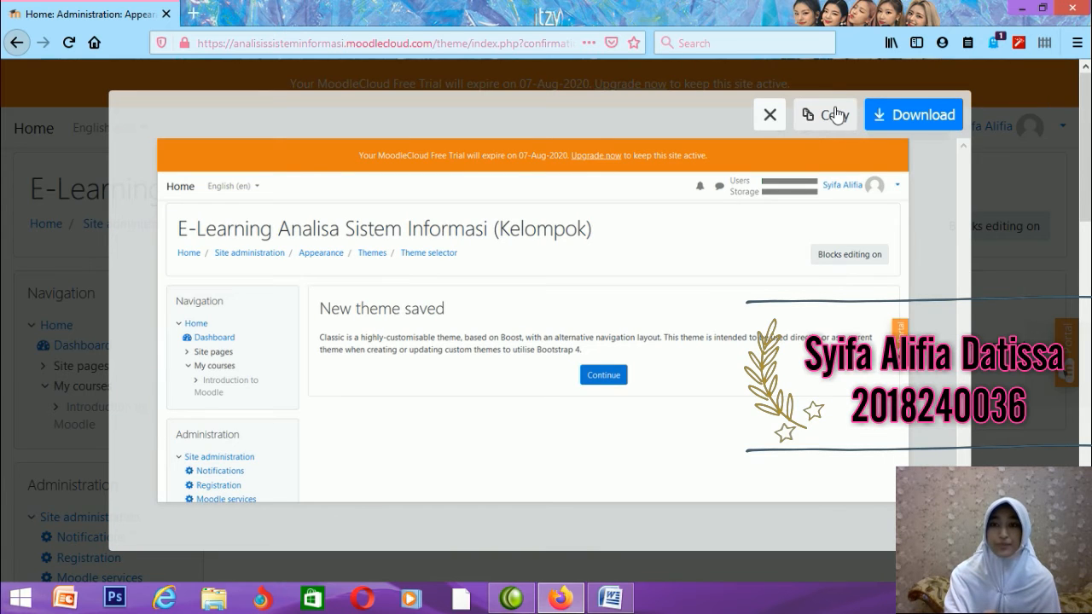
{"action": "left_click", "coordinate": [834, 113]}
Step: Add step 3 'Klik Continue' in Word with the saved-theme screenshot pasted beneath
{"action": "left_click", "coordinate": [621, 604]}
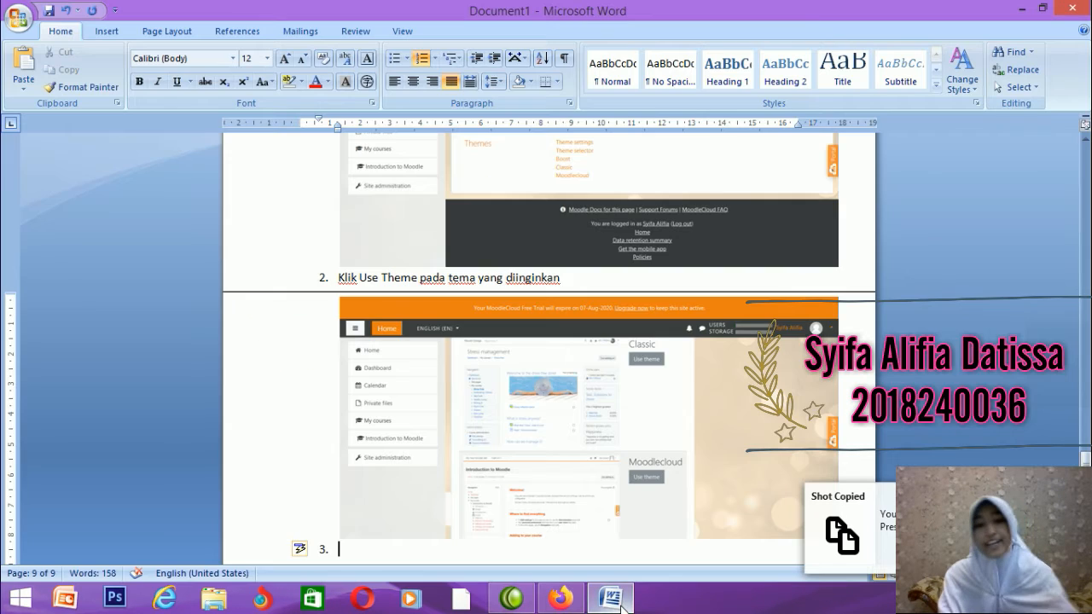
{"action": "type", "text": "Klik "}
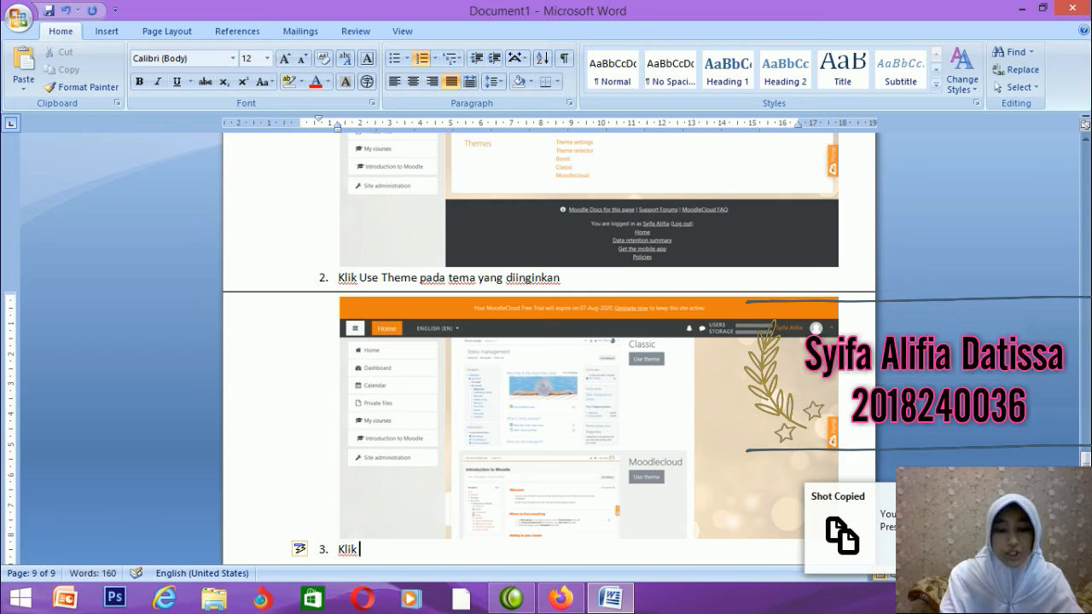
{"action": "type", "text": "Contin"}
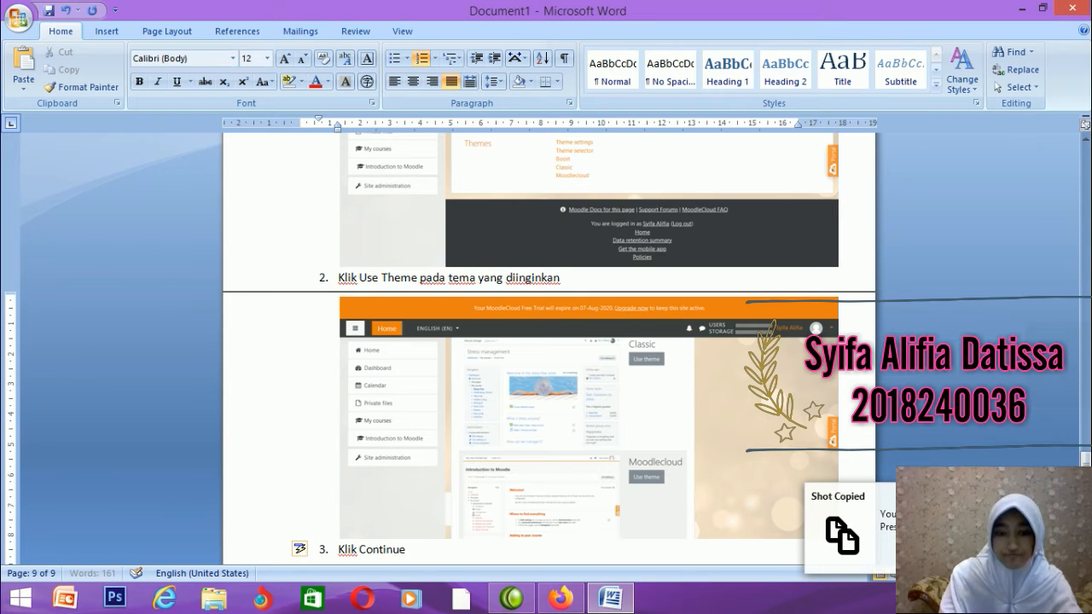
{"action": "type", "text": "ue"}
{"action": "key", "text": "Return"}
{"action": "key", "text": "BackSpace"}
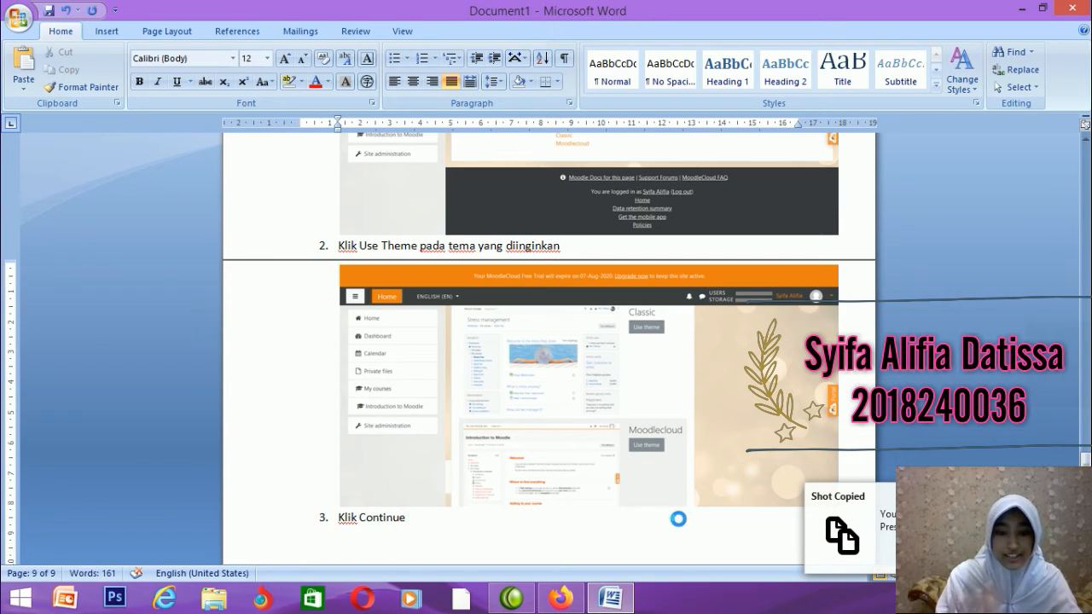
{"action": "key", "text": "ctrl+v"}
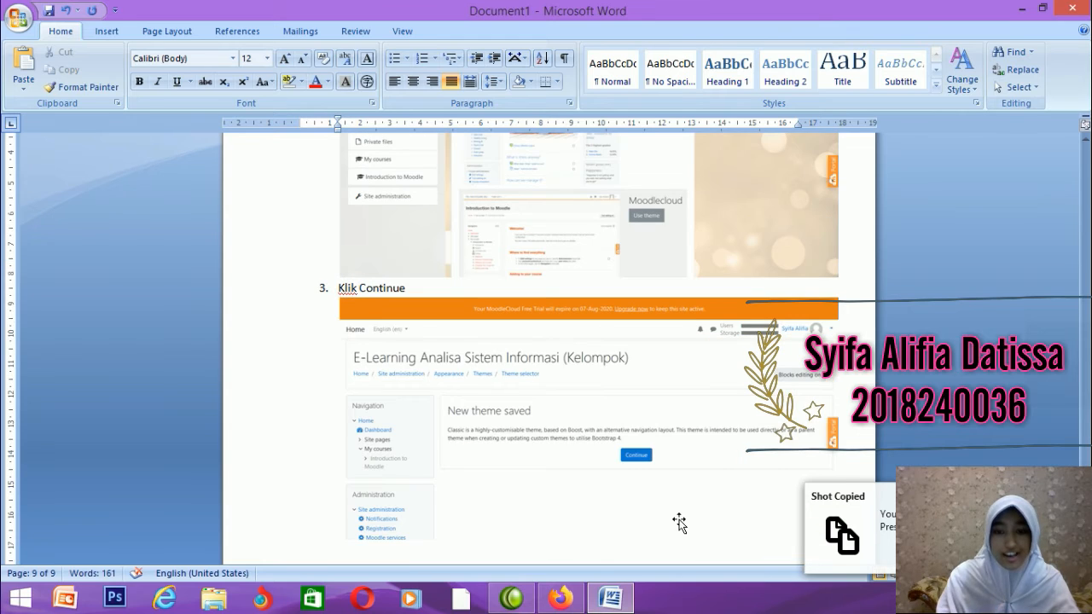
{"action": "left_click", "coordinate": [560, 599]}
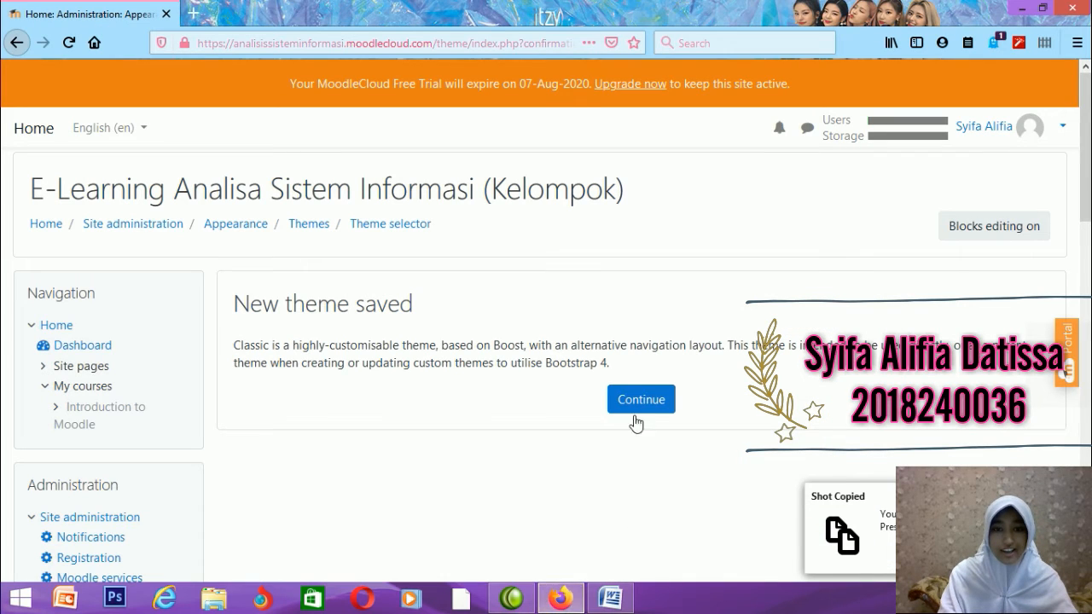
Step: Dismiss the 'New theme saved' notice with Continue and look over the theme selector
{"action": "left_click", "coordinate": [636, 407]}
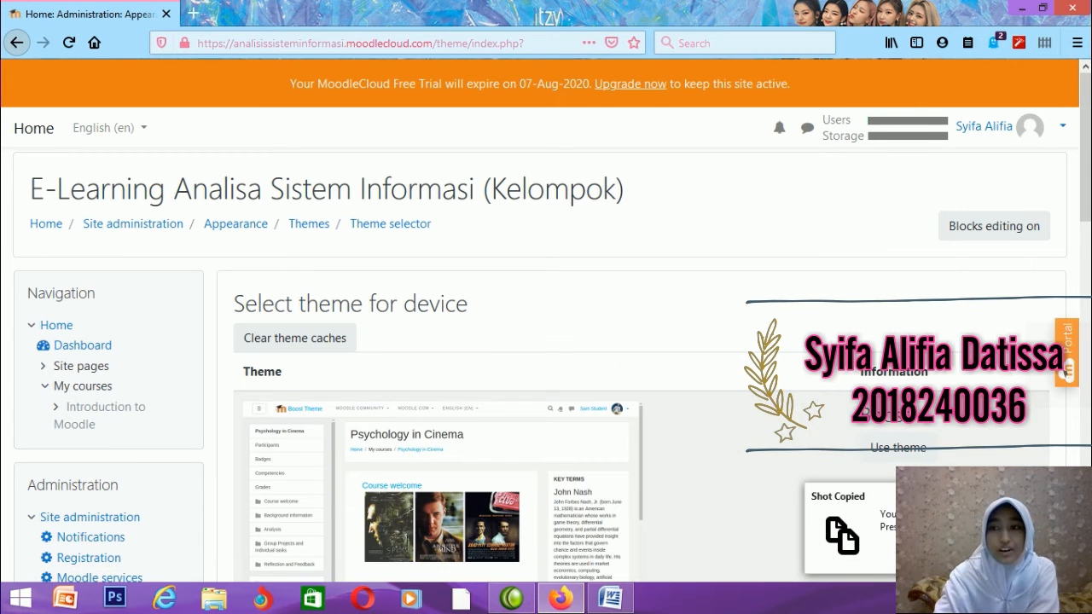
{"action": "scroll", "coordinate": [546, 367], "scroll_direction": "down", "scroll_amount": 20}
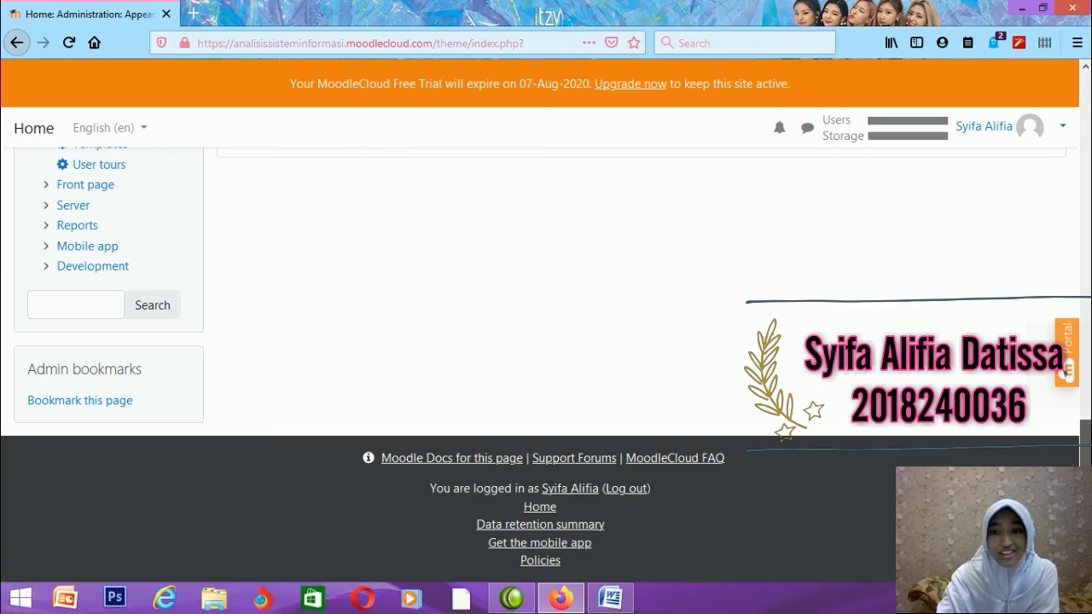
{"action": "scroll", "coordinate": [546, 367], "scroll_direction": "up", "scroll_amount": 15}
{"action": "scroll", "coordinate": [546, 366], "scroll_direction": "up", "scroll_amount": 5}
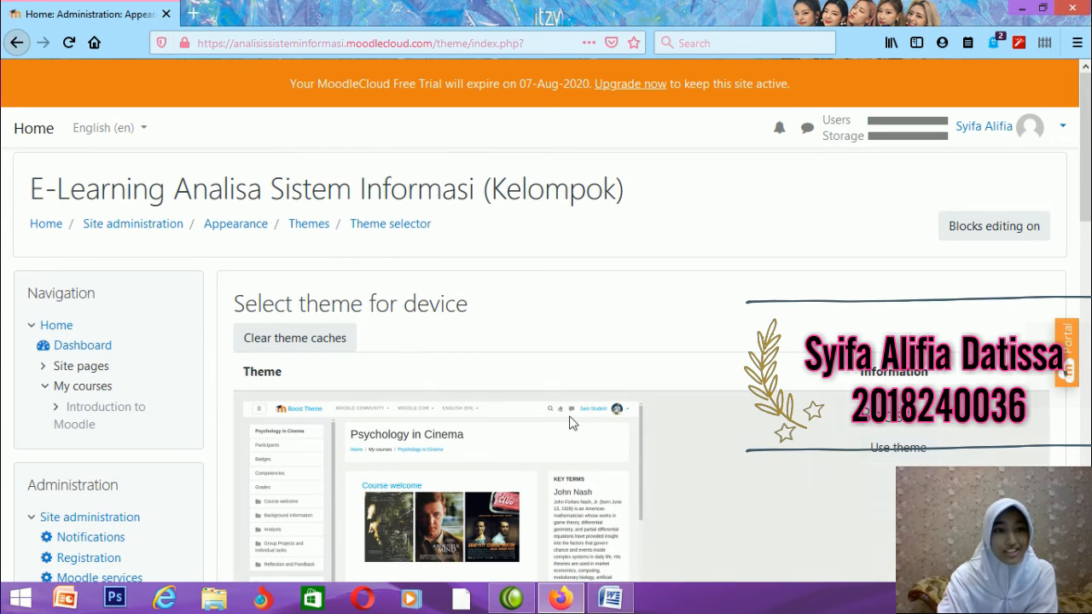
Step: Return to the site home page via the Home breadcrumb and scroll through it
{"action": "left_click", "coordinate": [50, 230]}
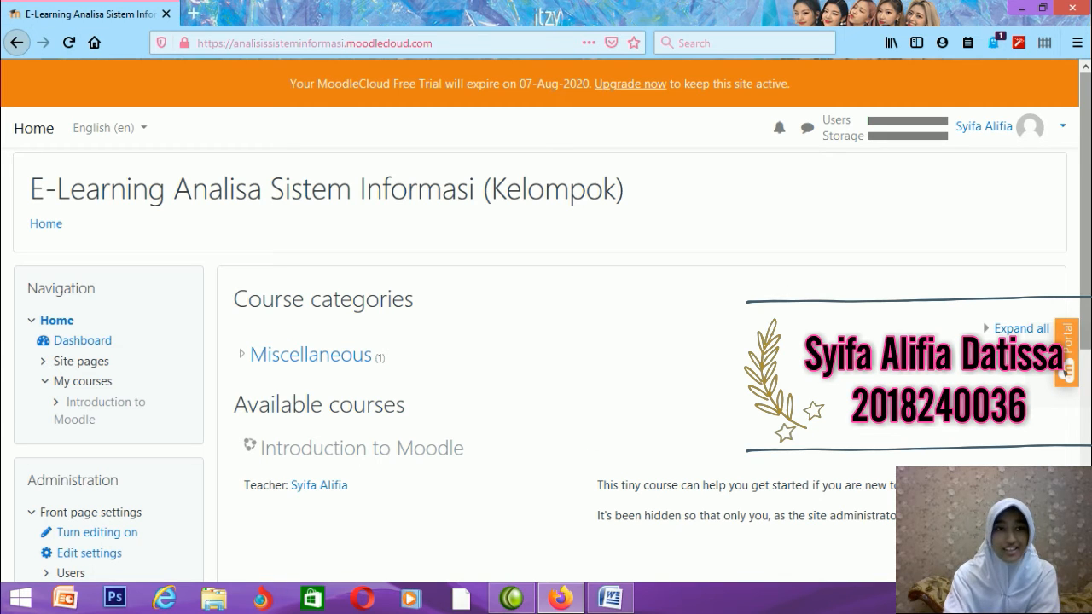
{"action": "scroll", "coordinate": [545, 341], "scroll_direction": "down", "scroll_amount": 5}
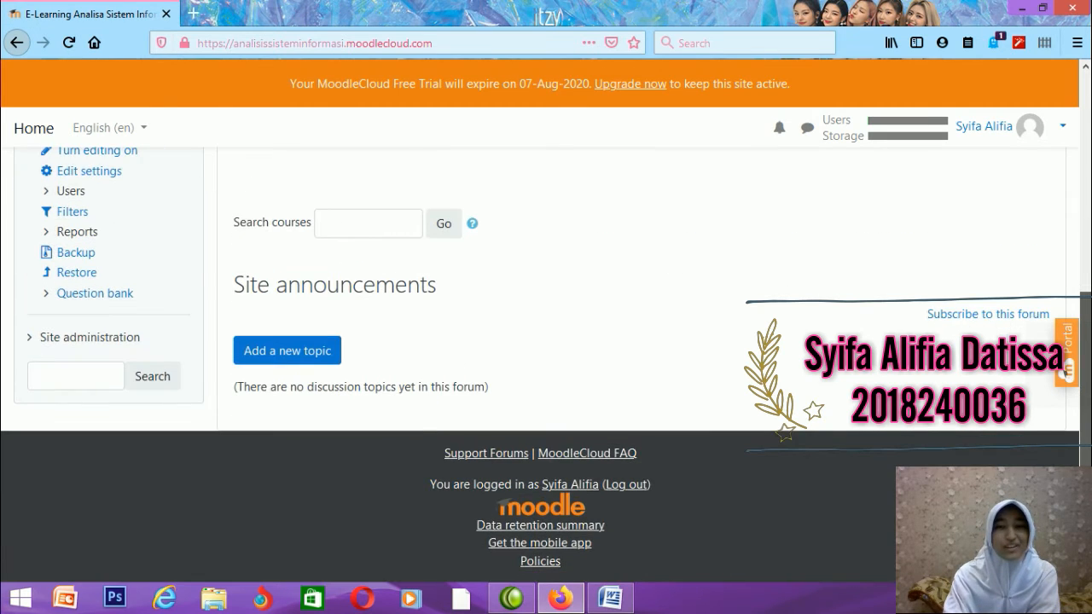
{"action": "scroll", "coordinate": [545, 341], "scroll_direction": "up", "scroll_amount": 5}
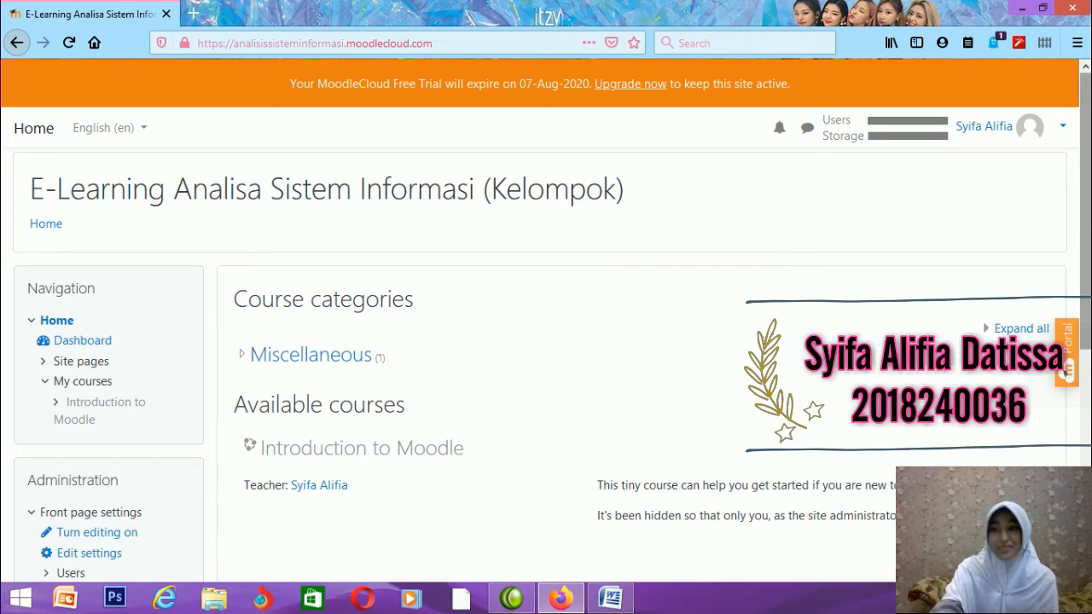
{"action": "scroll", "coordinate": [784, 264], "scroll_direction": "down", "scroll_amount": 5}
{"action": "scroll", "coordinate": [785, 265], "scroll_direction": "up", "scroll_amount": 5}
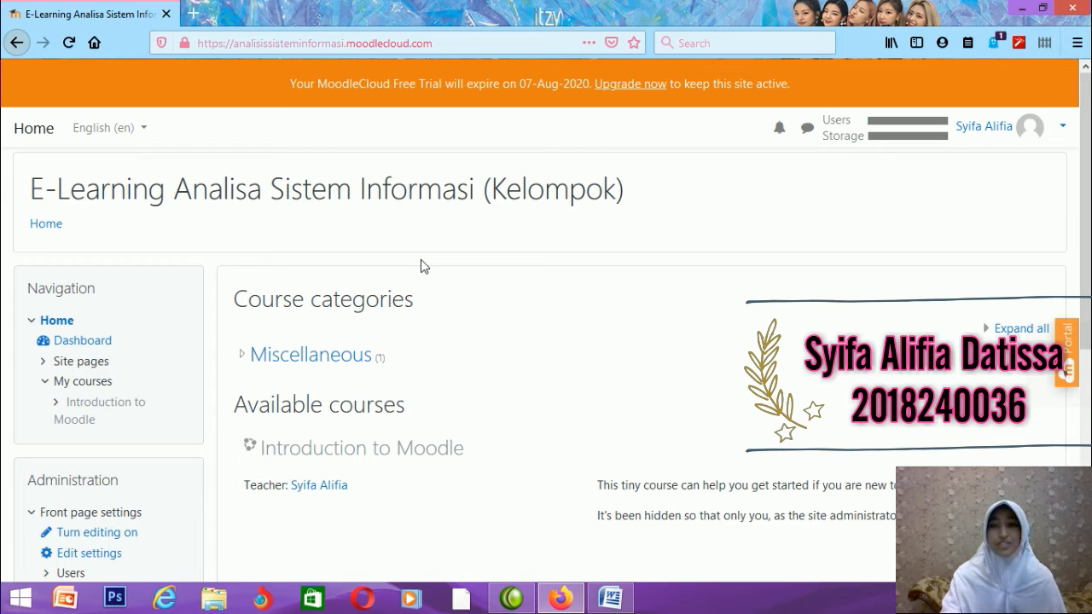
{"action": "scroll", "coordinate": [420, 259], "scroll_direction": "down", "scroll_amount": 1}
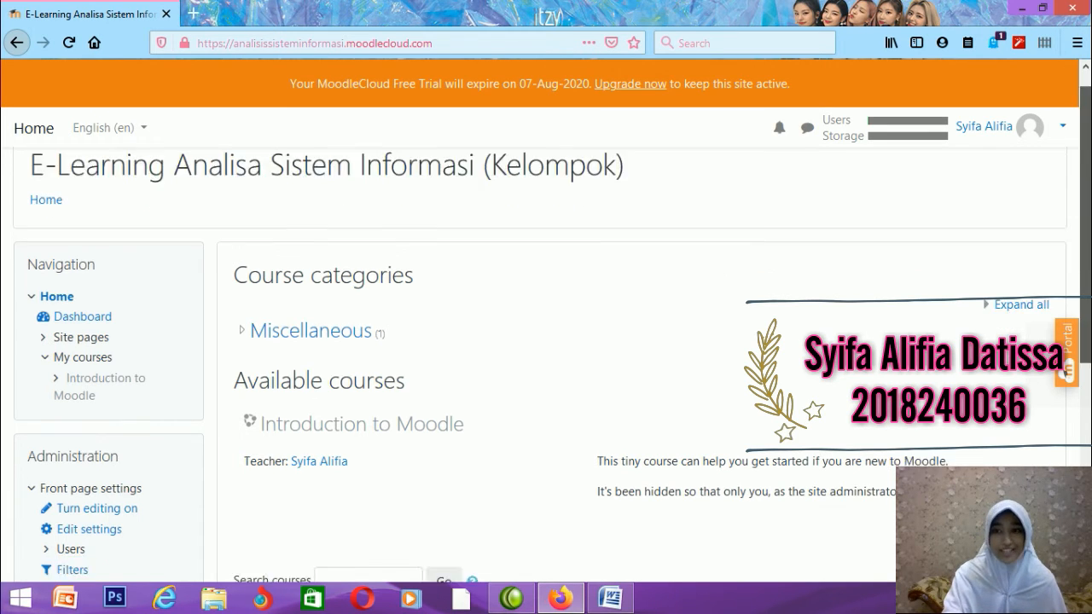
{"action": "scroll", "coordinate": [640, 358], "scroll_direction": "down", "scroll_amount": 4}
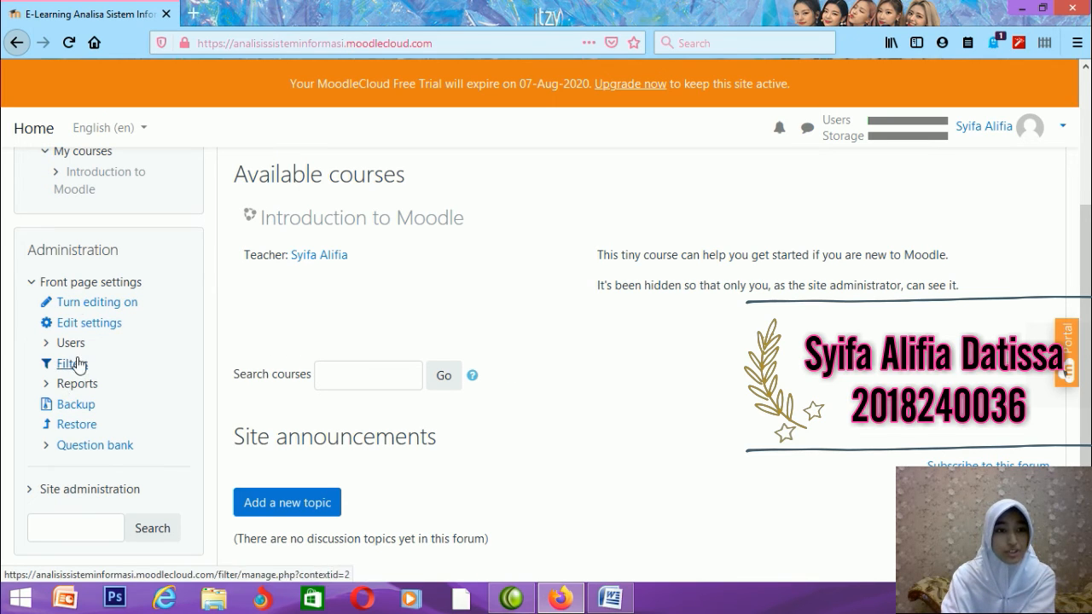
Step: Expand and collapse Site administration in the sidebar, then scroll back to the top
{"action": "left_click", "coordinate": [32, 490]}
{"action": "scroll", "coordinate": [546, 341], "scroll_direction": "down", "scroll_amount": 5}
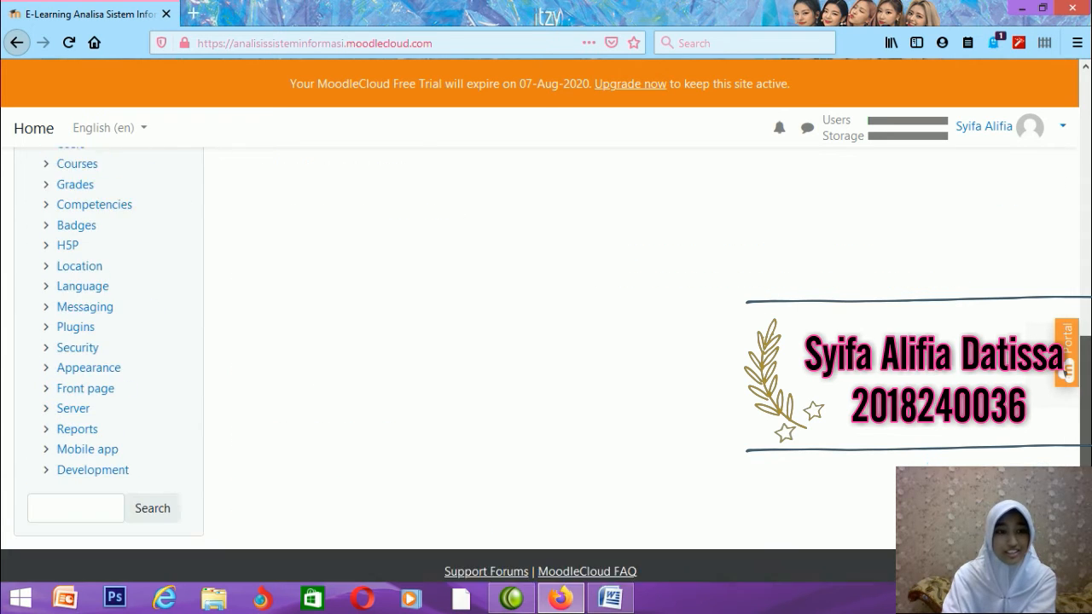
{"action": "left_click_drag", "start_coordinate": [1085, 498], "coordinate": [1085, 524]}
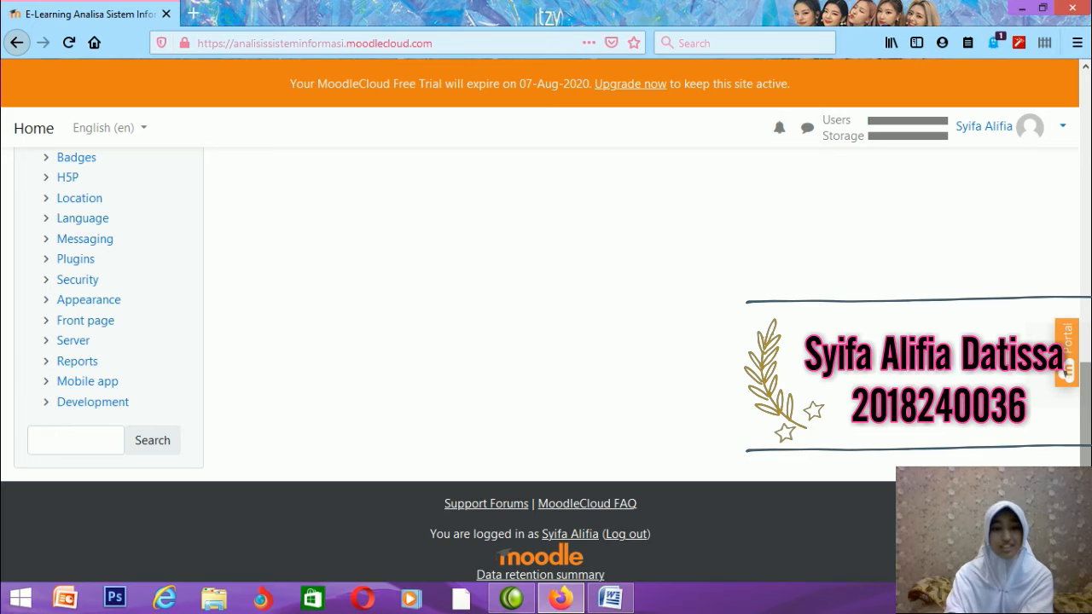
{"action": "scroll", "coordinate": [1080, 413], "scroll_direction": "up", "scroll_amount": 5}
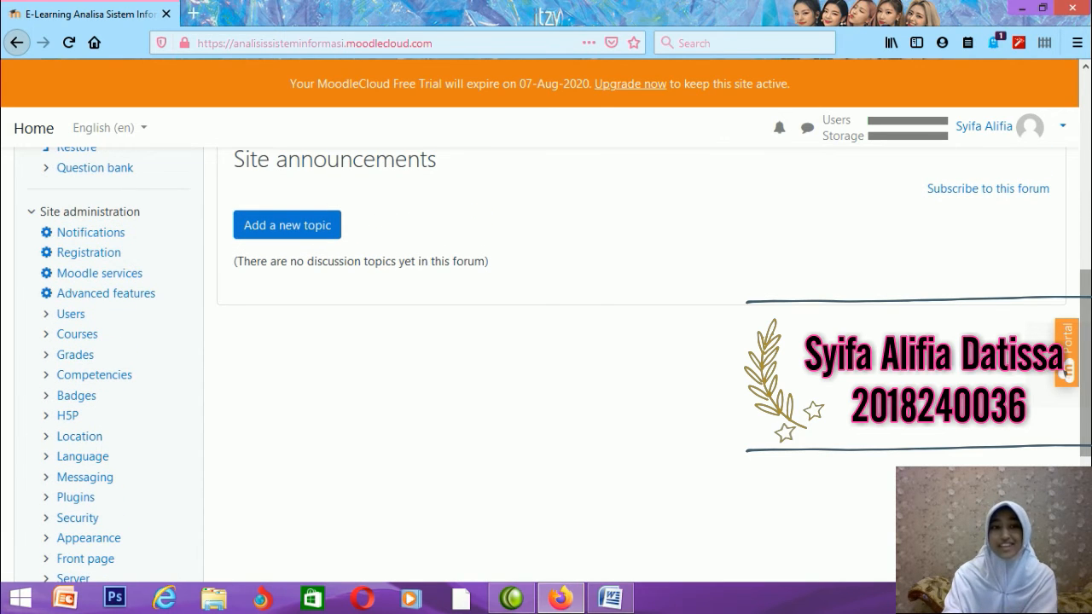
{"action": "scroll", "coordinate": [1084, 363], "scroll_direction": "up", "scroll_amount": 2}
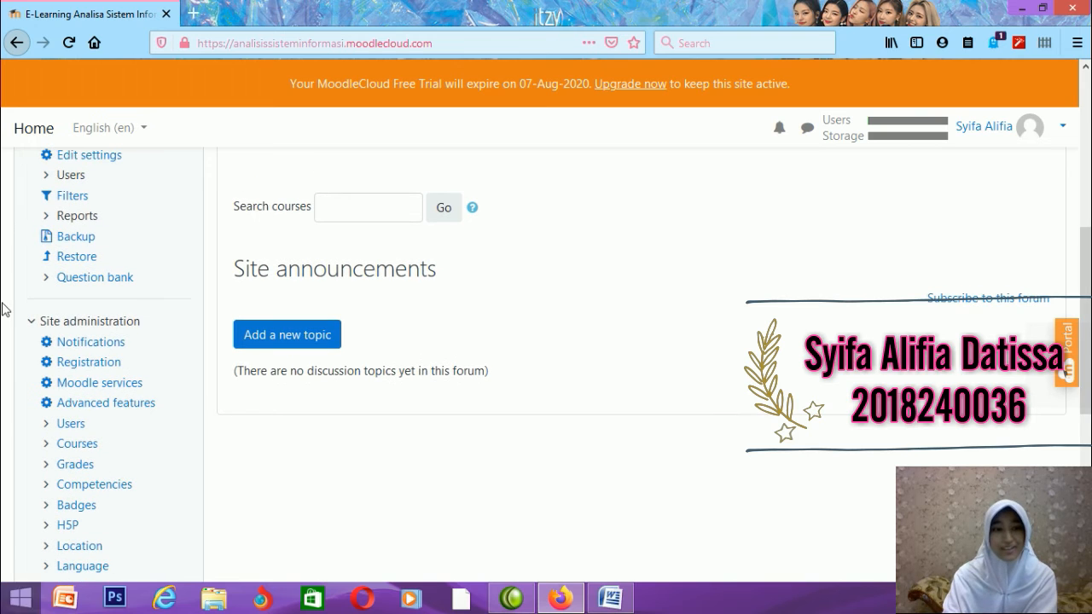
{"action": "left_click", "coordinate": [32, 321]}
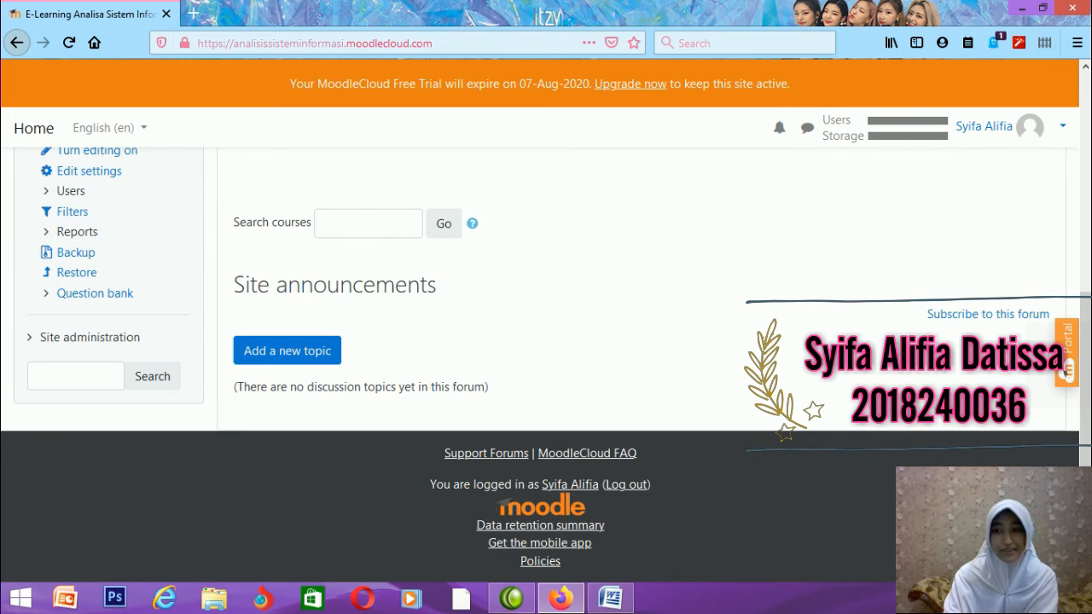
{"action": "scroll", "coordinate": [1085, 363], "scroll_direction": "up", "scroll_amount": 5}
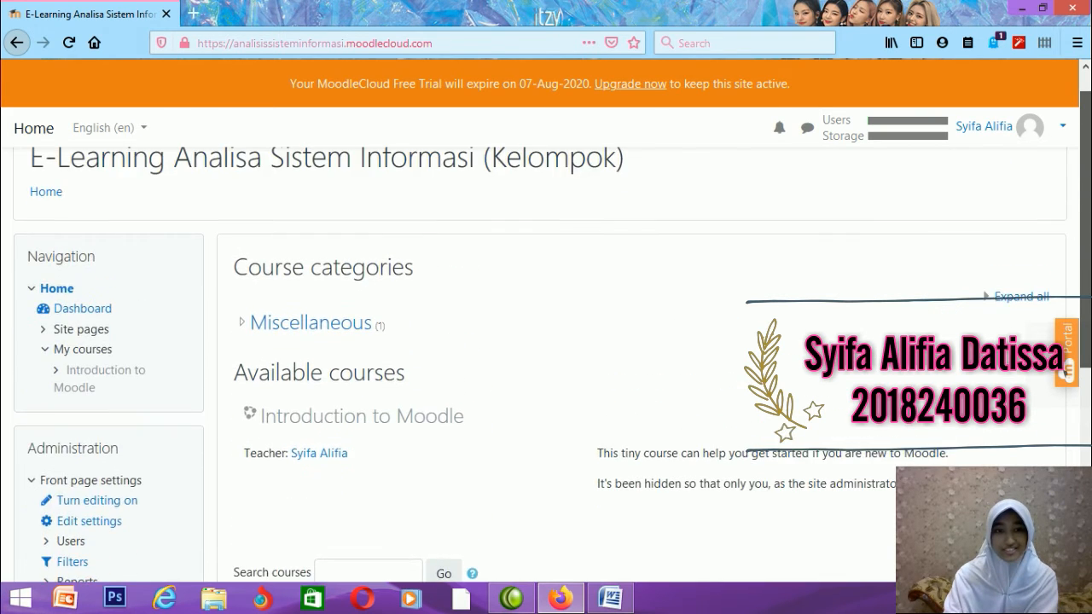
{"action": "left_click_drag", "start_coordinate": [1087, 171], "coordinate": [1087, 124]}
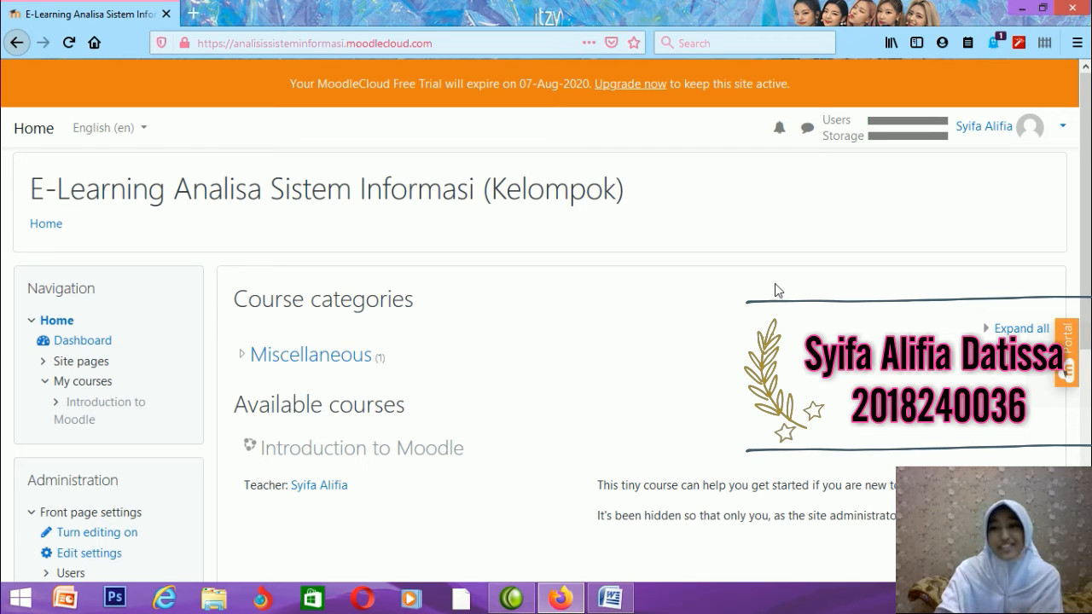
{"action": "mouse_move", "coordinate": [1085, 281]}
{"action": "left_mouse_down"}
{"action": "mouse_move", "coordinate": [1085, 482]}
{"action": "mouse_move", "coordinate": [1084, 280]}
{"action": "left_mouse_up"}
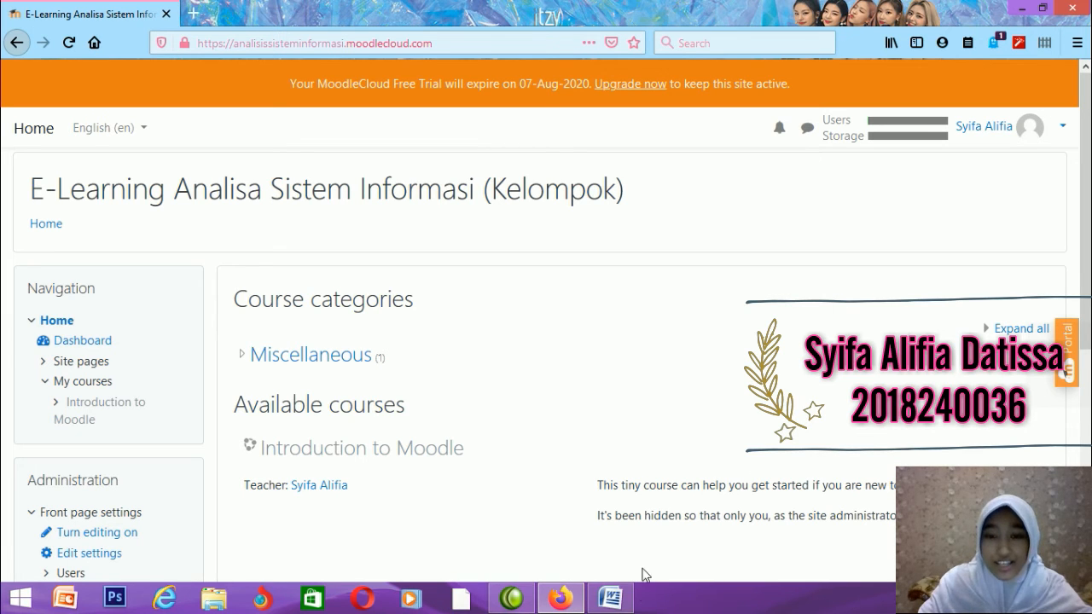
{"action": "left_click", "coordinate": [633, 602]}
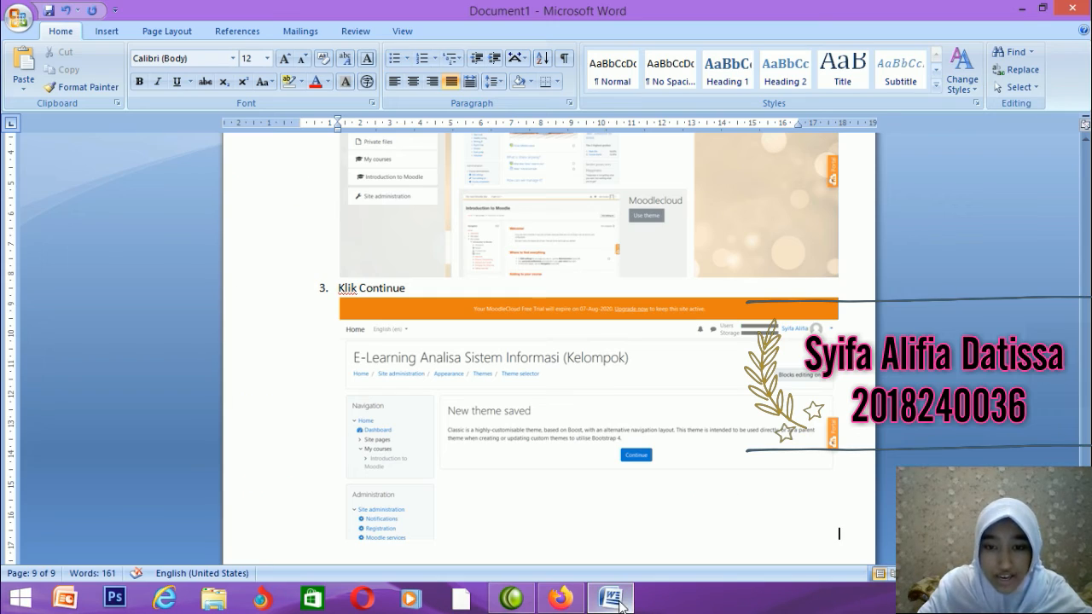
{"action": "left_click", "coordinate": [570, 602]}
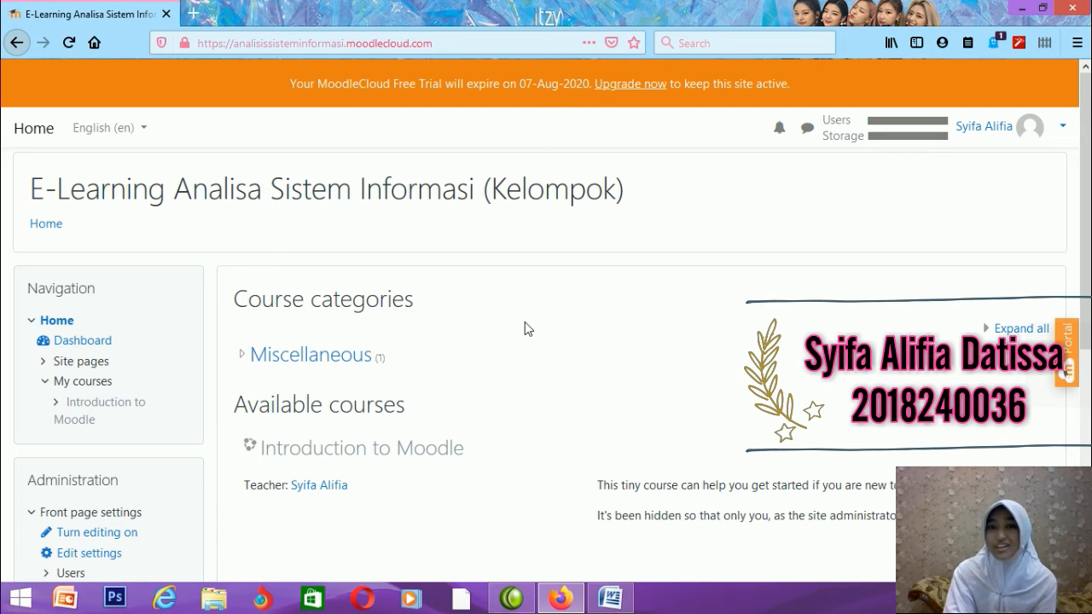
Step: Scroll the Moodle home page down and back up
{"action": "scroll", "coordinate": [524, 324], "scroll_direction": "down", "scroll_amount": 8}
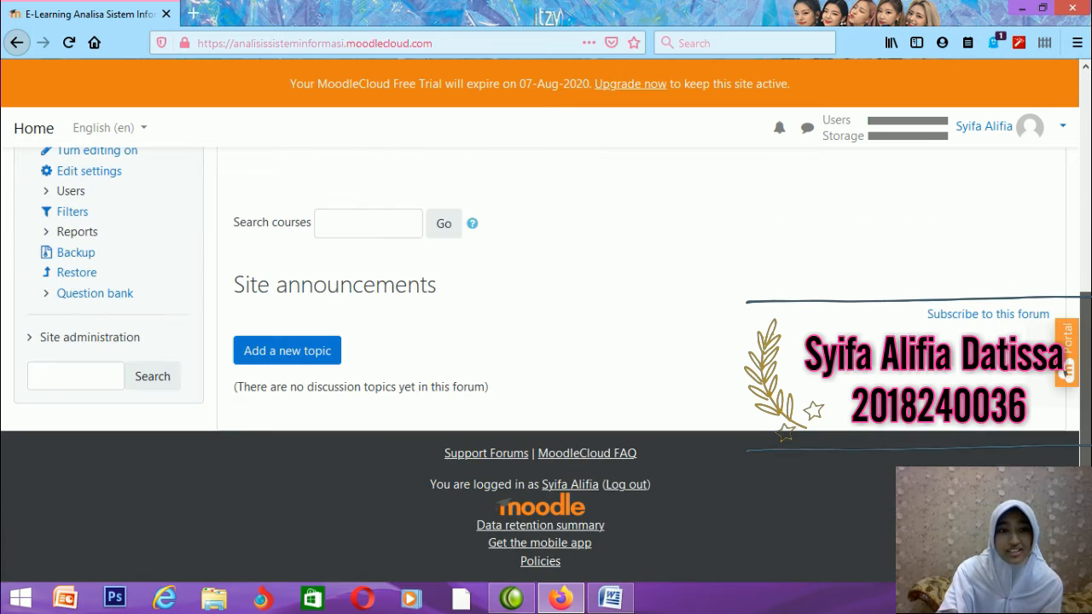
{"action": "scroll", "coordinate": [546, 341], "scroll_direction": "up", "scroll_amount": 8}
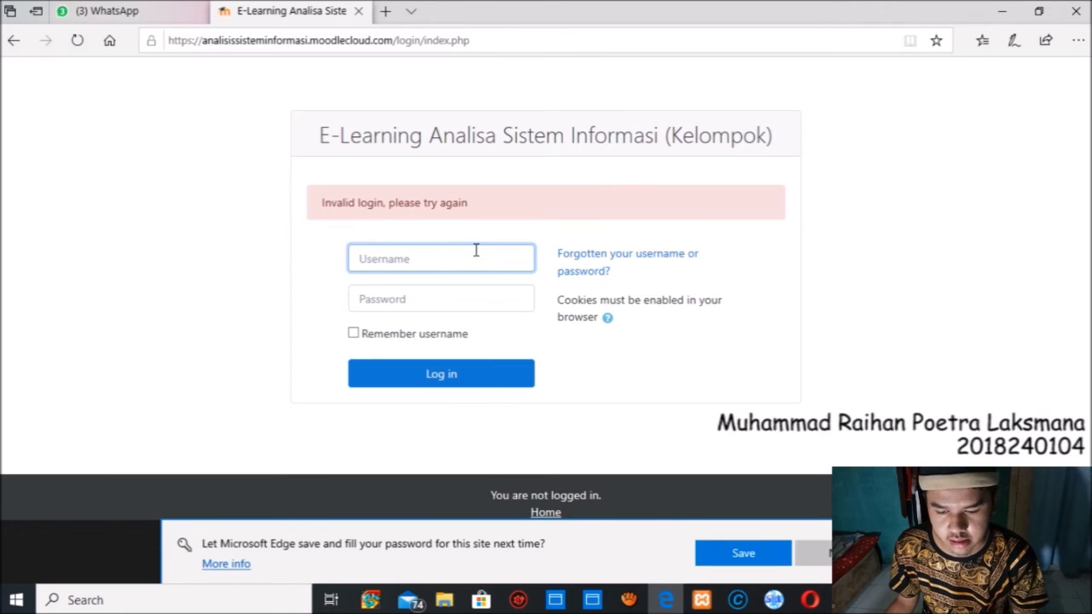
Step: Enter the admin username and password and submit the login form
{"action": "type", "text": "admin"}
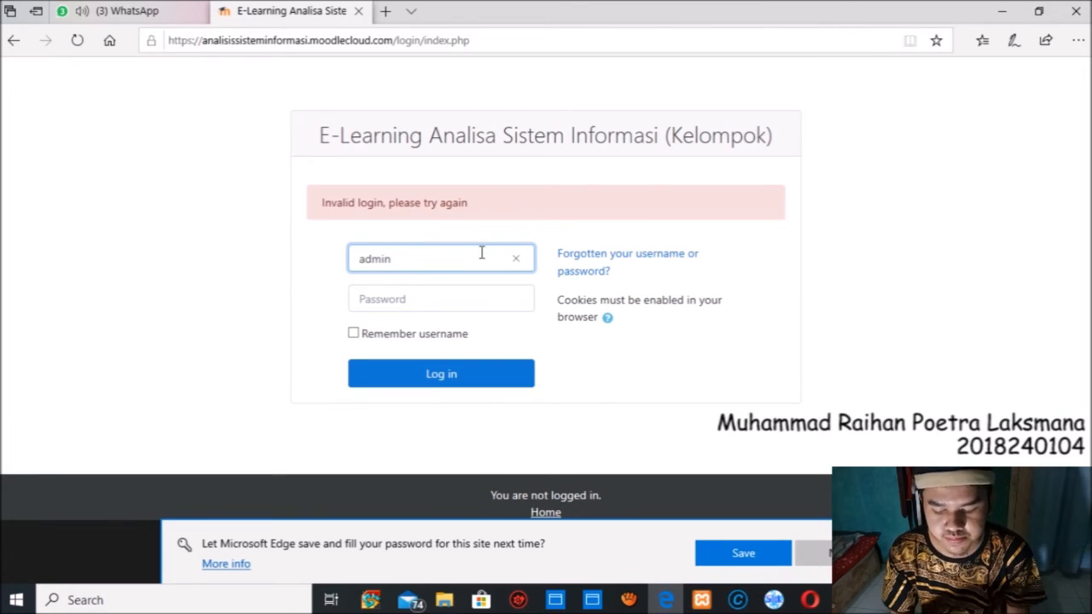
{"action": "key", "text": "XF86AudioMute"}
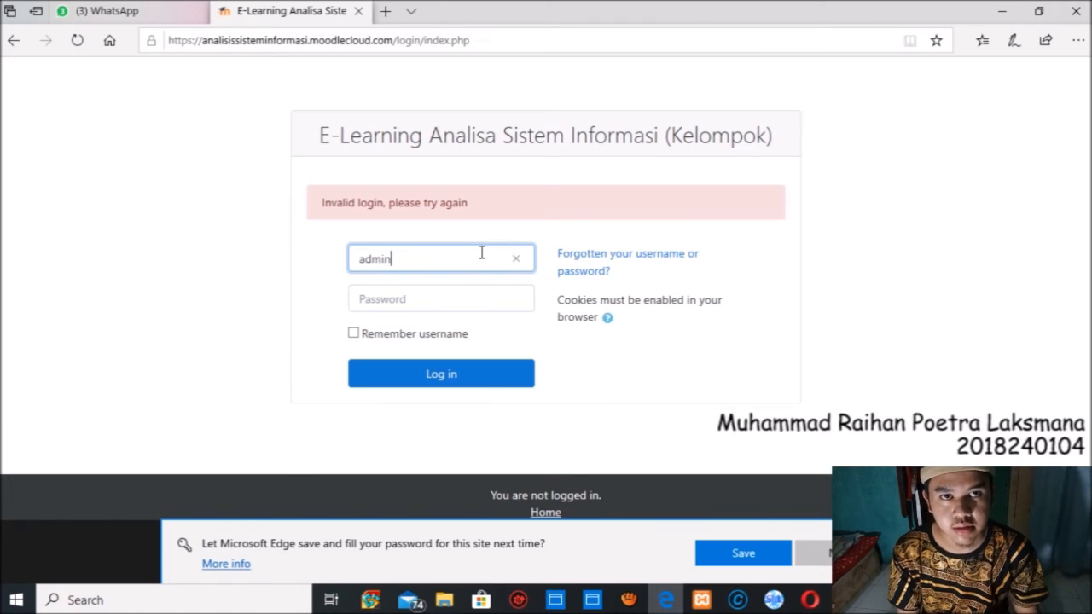
{"action": "key", "text": "BackSpace"}
{"action": "key", "text": "BackSpace"}
{"action": "key", "text": "BackSpace"}
{"action": "key", "text": "BackSpace"}
{"action": "key", "text": "BackSpace"}
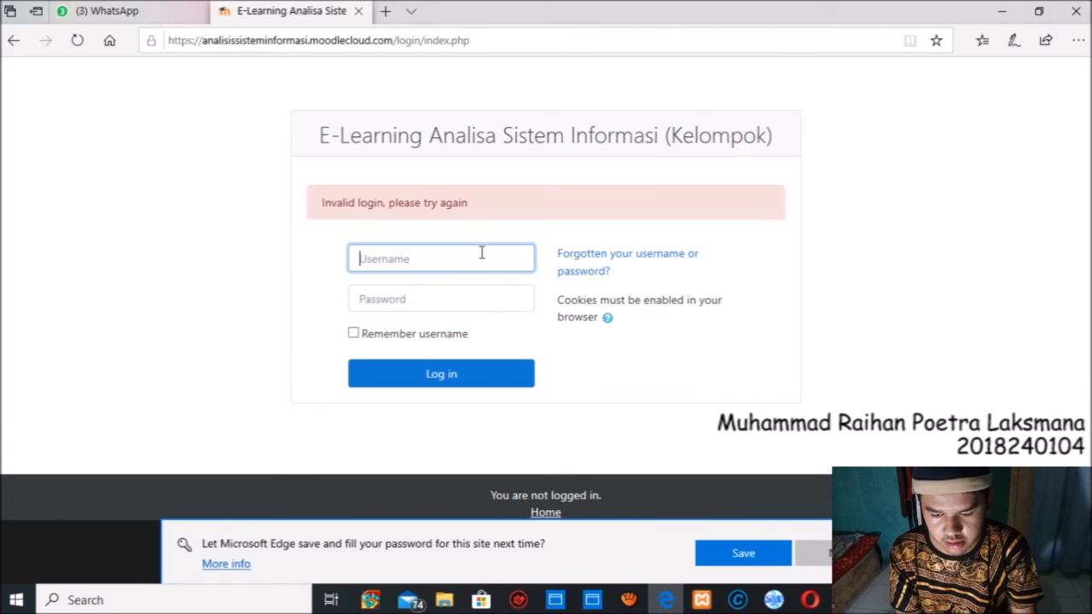
{"action": "type", "text": "admin"}
{"action": "key", "text": "Tab"}
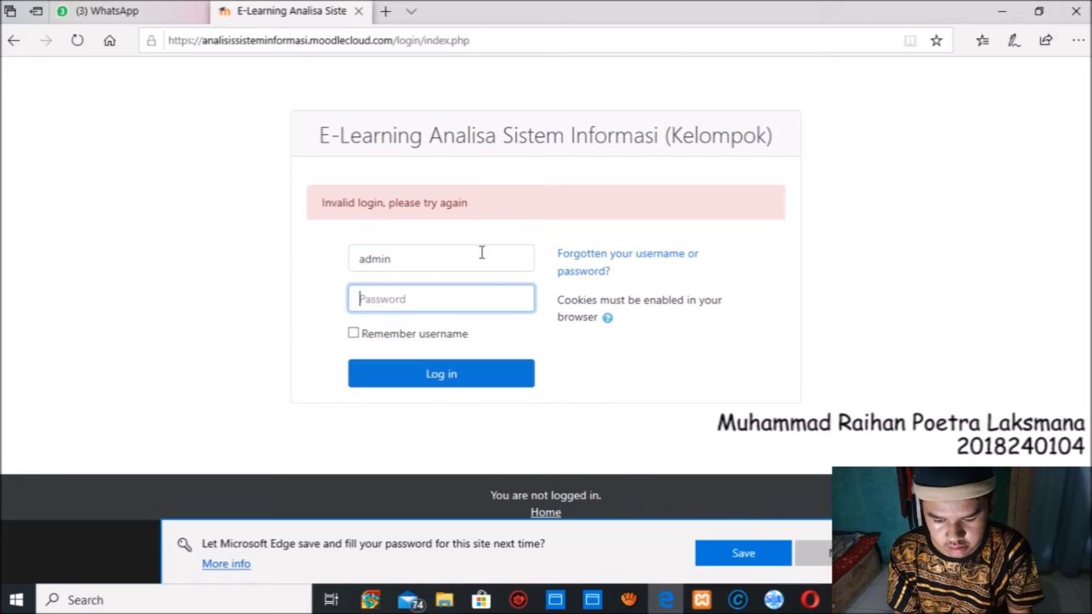
{"action": "type", "text": "********"}
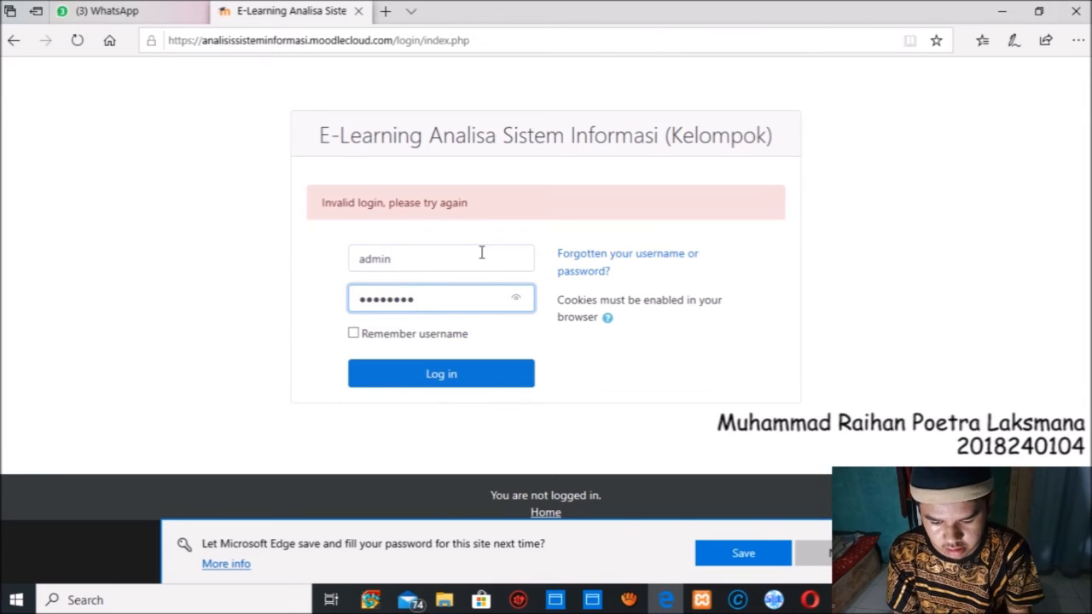
{"action": "key", "text": "Return"}
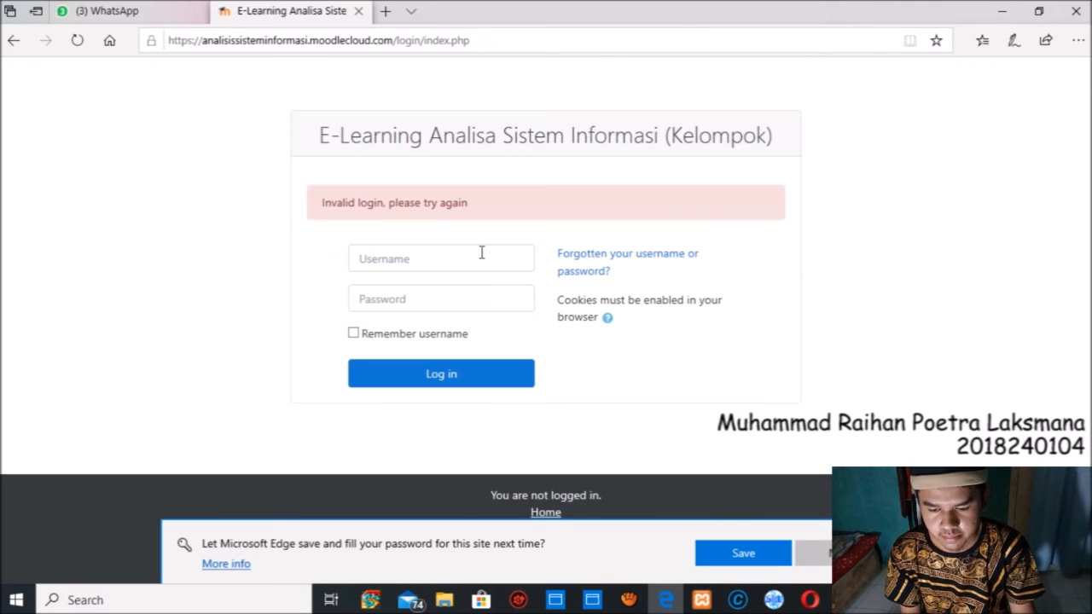
Step: Re-enter the admin username and password and log in again
{"action": "left_click", "coordinate": [480, 252]}
{"action": "type", "text": "admin"}
{"action": "key", "text": "Tab"}
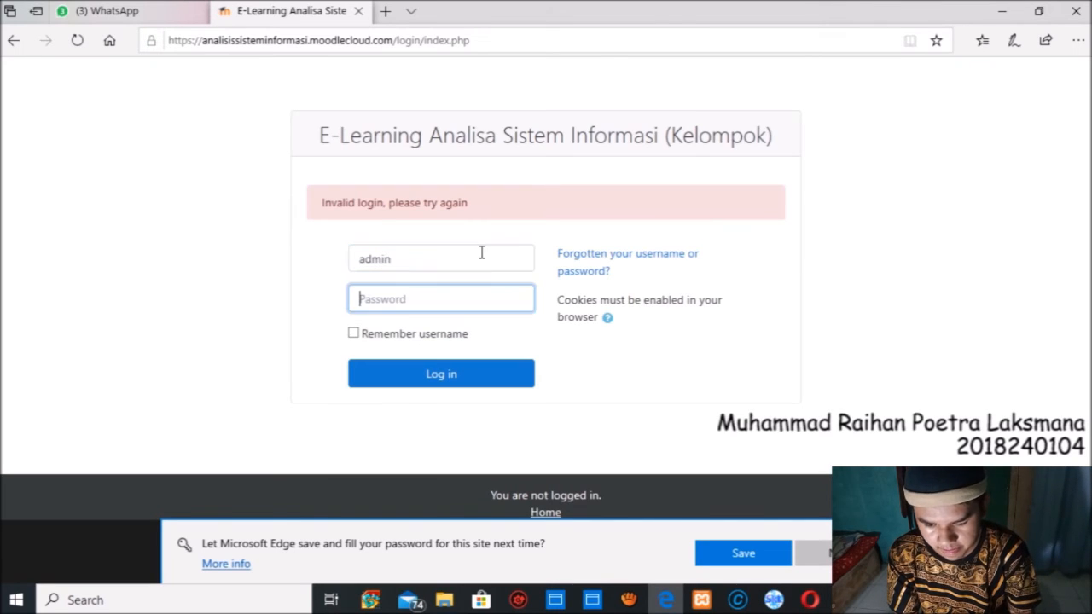
{"action": "type", "text": "••••••••"}
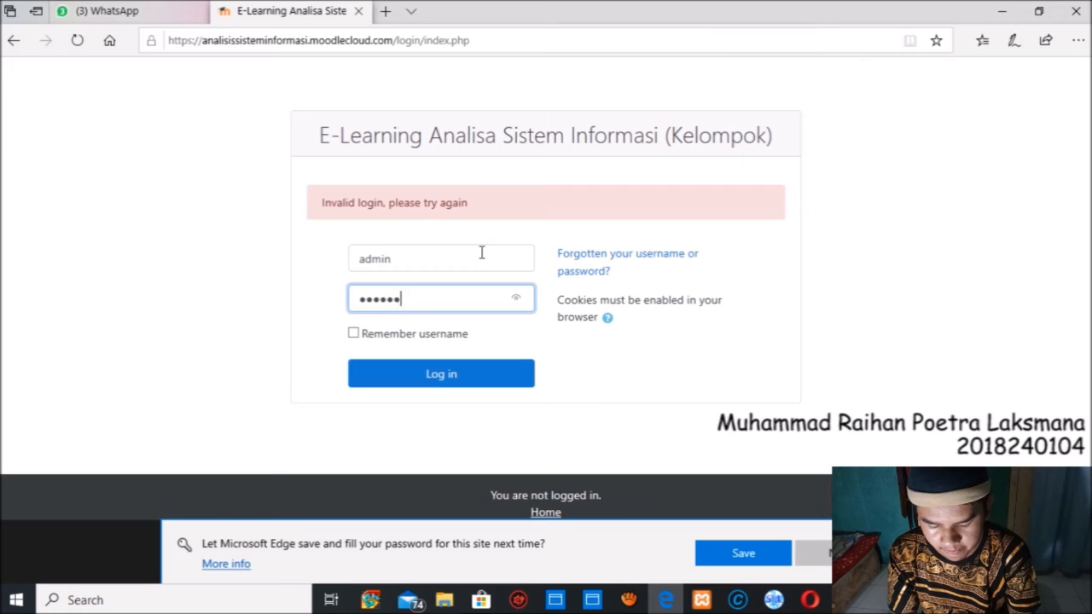
{"action": "key", "text": "Return"}
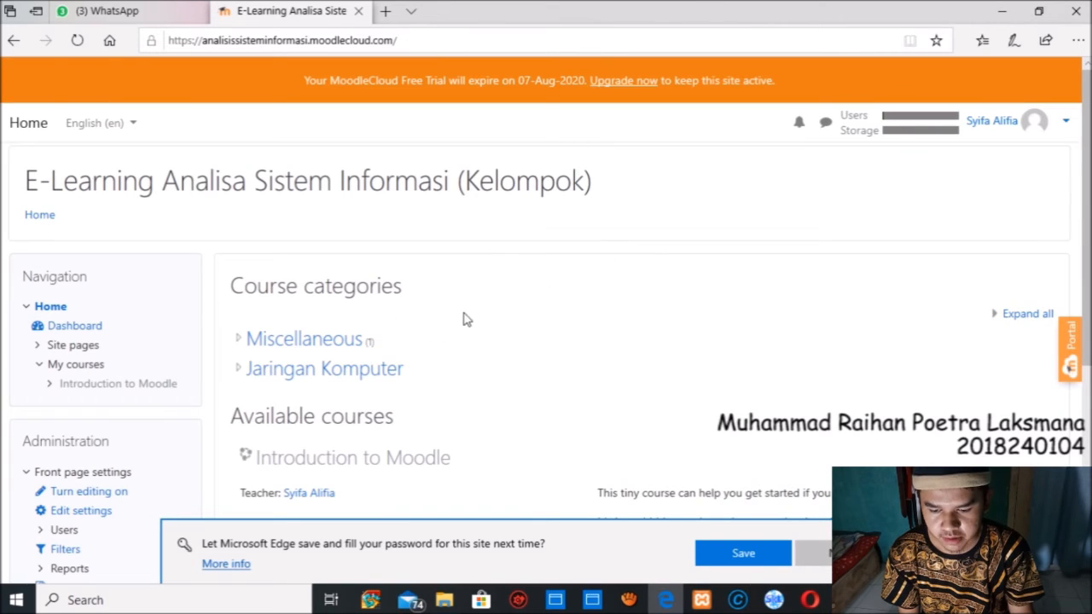
Step: Go to Site administration > Courses > Add a category in the Administration block
{"action": "scroll", "coordinate": [475, 346], "scroll_direction": "down", "scroll_amount": 2}
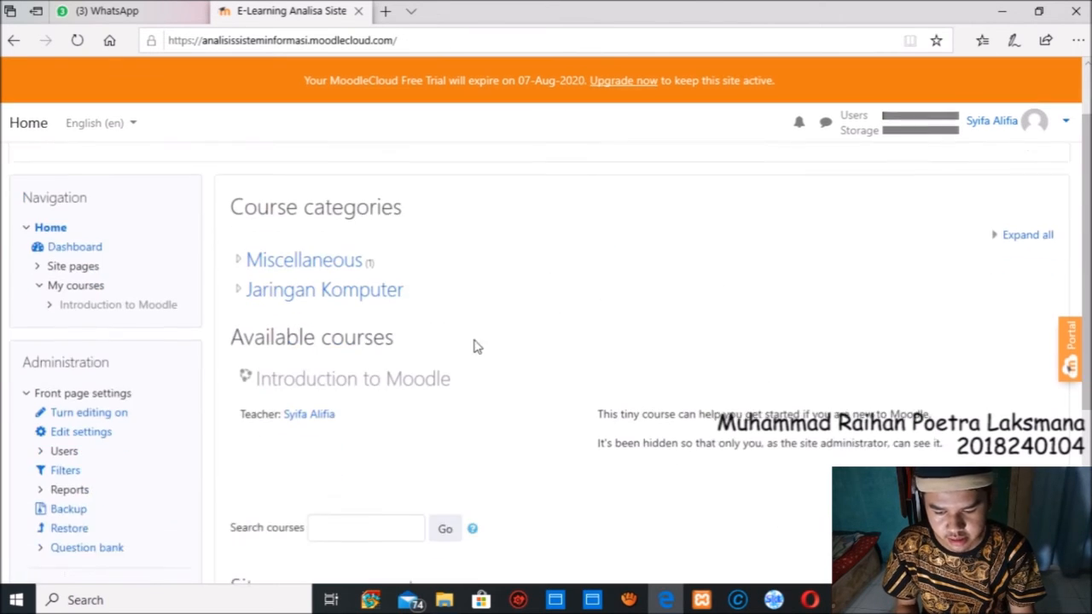
{"action": "scroll", "coordinate": [379, 311], "scroll_direction": "up", "scroll_amount": 2}
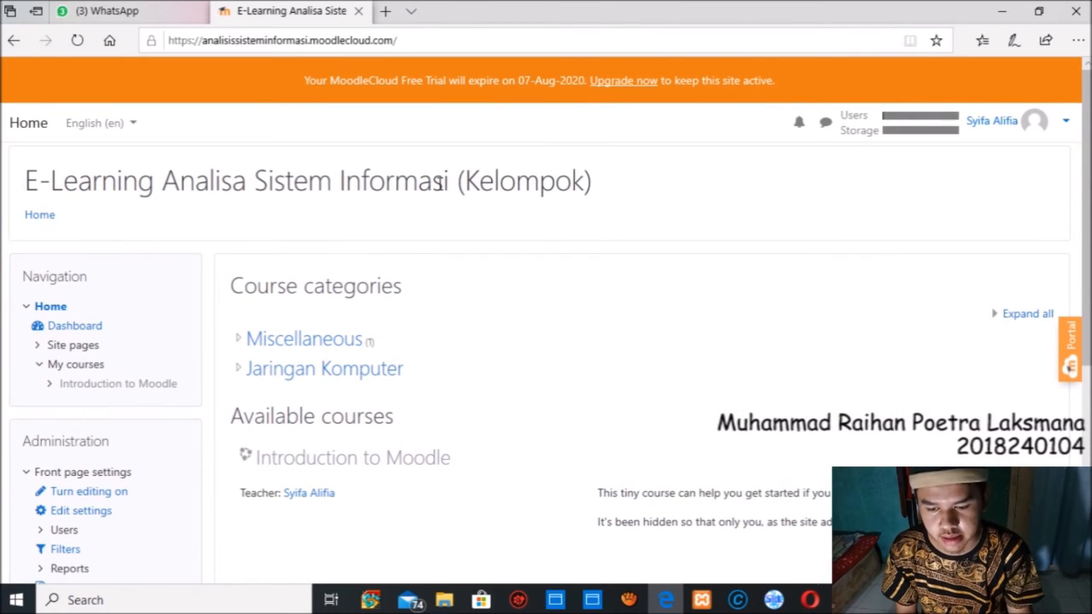
{"action": "scroll", "coordinate": [409, 216], "scroll_direction": "down", "scroll_amount": 1}
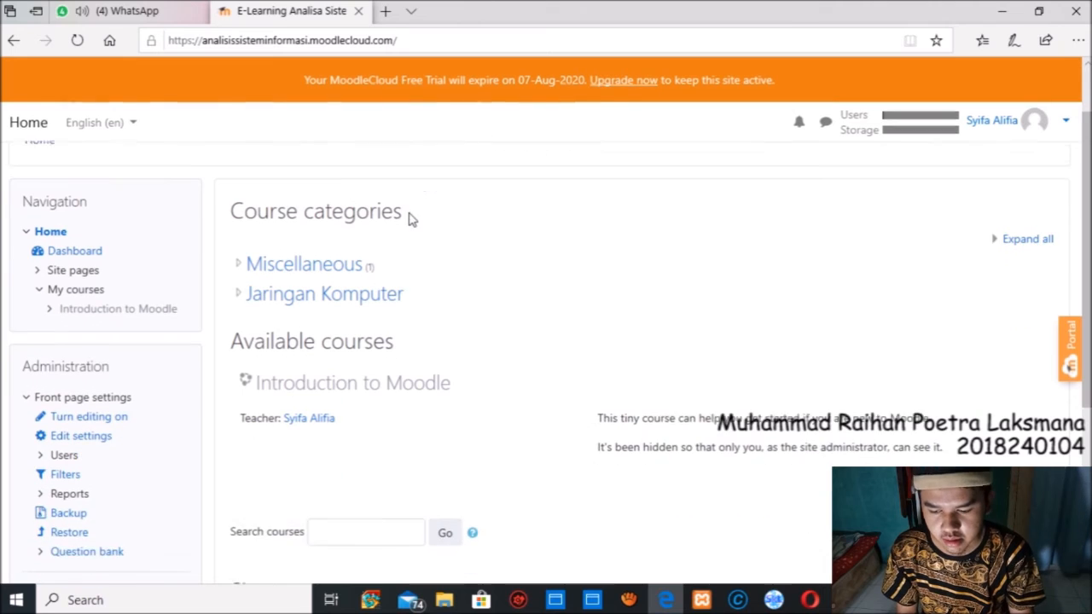
{"action": "scroll", "coordinate": [287, 385], "scroll_direction": "down", "scroll_amount": 3}
{"action": "scroll", "coordinate": [287, 386], "scroll_direction": "up", "scroll_amount": 2}
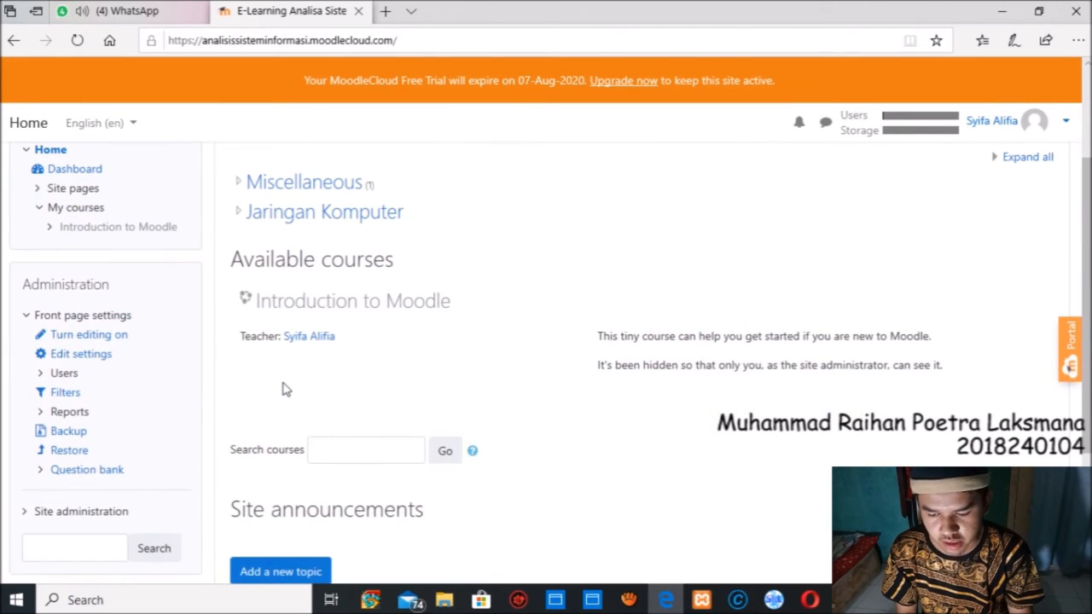
{"action": "scroll", "coordinate": [250, 419], "scroll_direction": "down", "scroll_amount": 1}
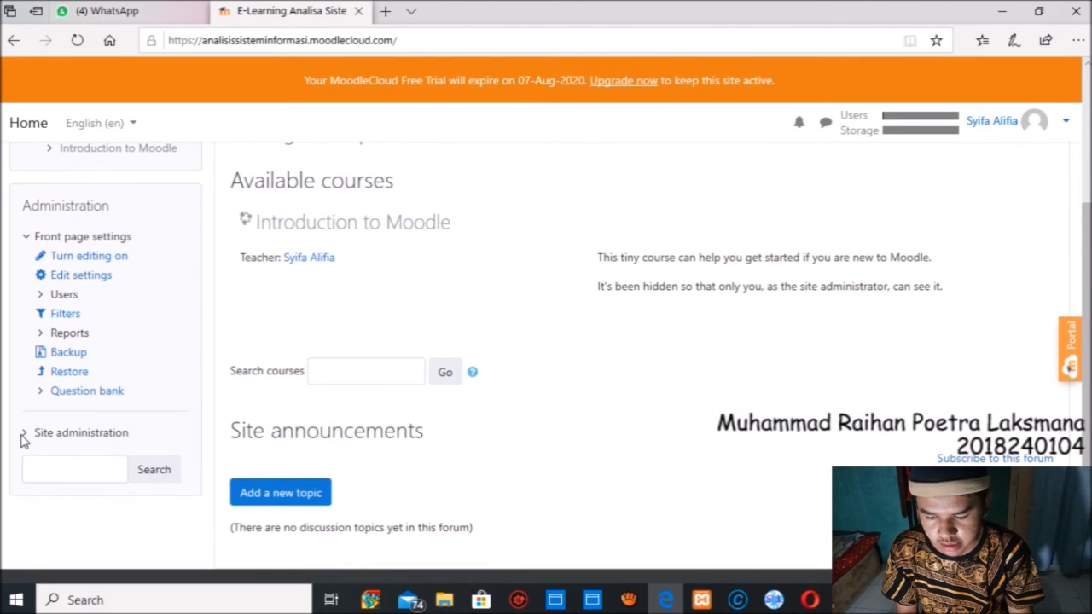
{"action": "scroll", "coordinate": [29, 438], "scroll_direction": "up", "scroll_amount": 1}
{"action": "scroll", "coordinate": [28, 437], "scroll_direction": "down", "scroll_amount": 1}
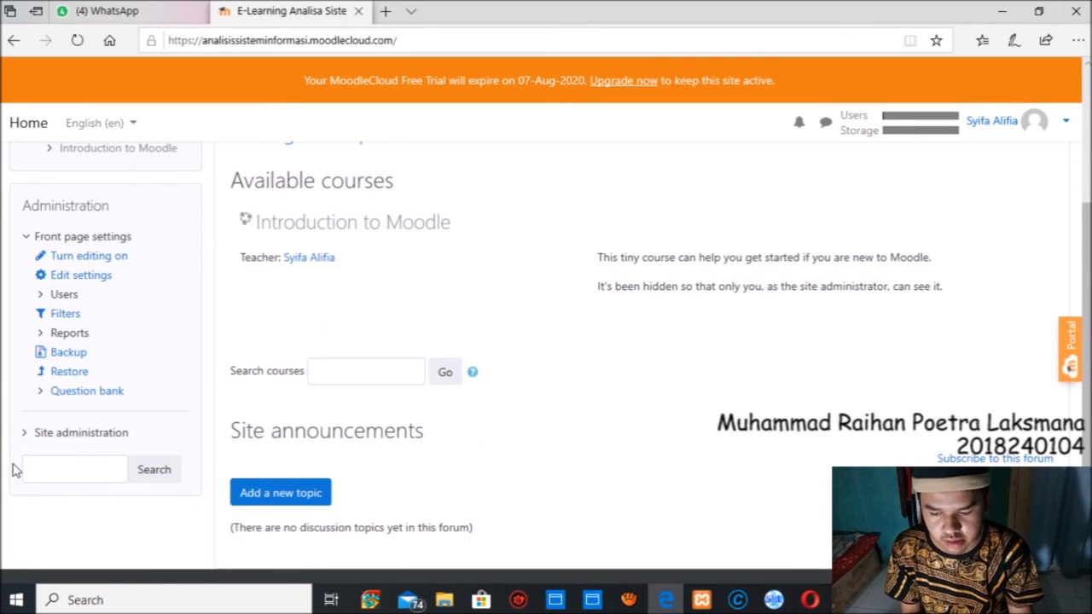
{"action": "left_click", "coordinate": [27, 435]}
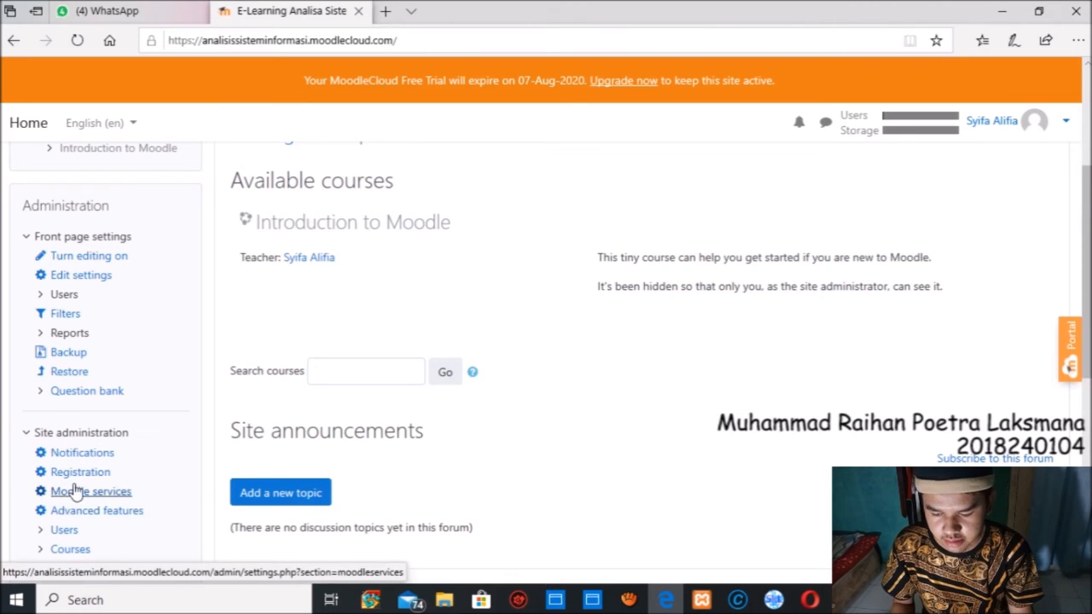
{"action": "scroll", "coordinate": [112, 460], "scroll_direction": "down", "scroll_amount": 3}
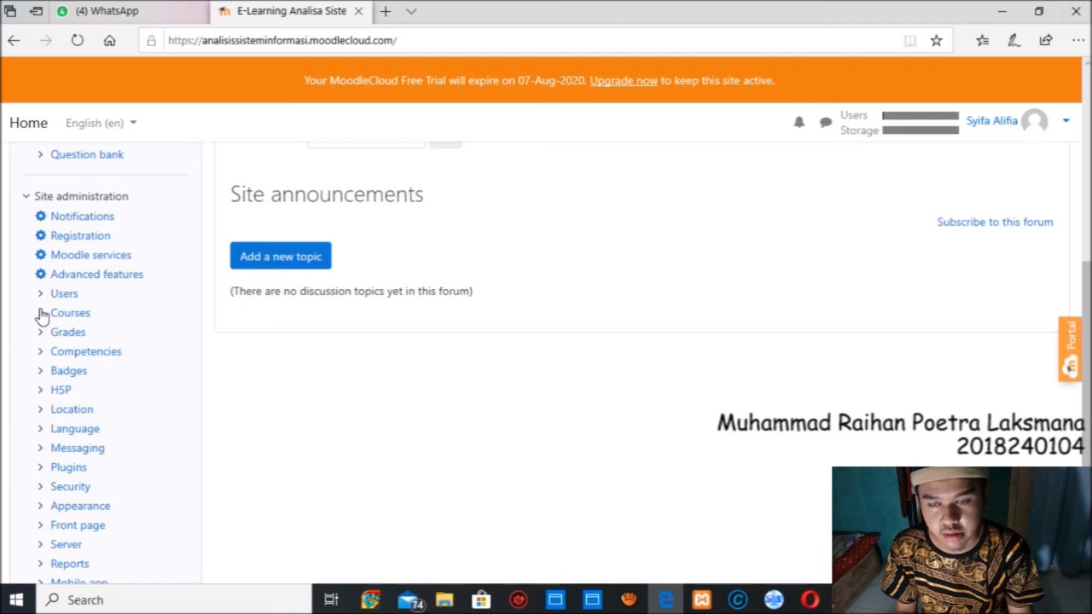
{"action": "left_click", "coordinate": [42, 316]}
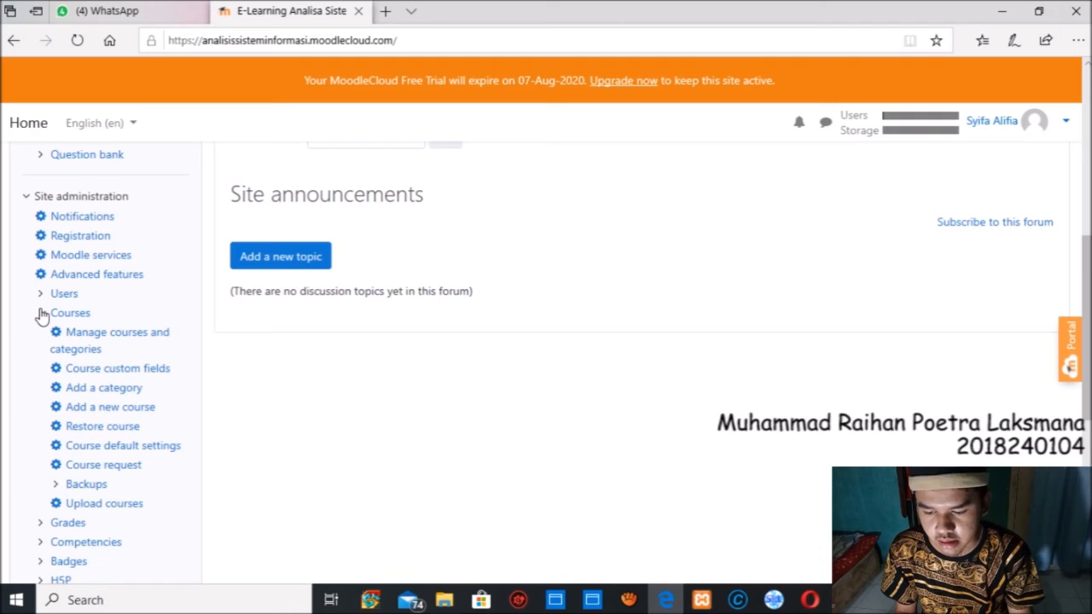
{"action": "left_click", "coordinate": [133, 390]}
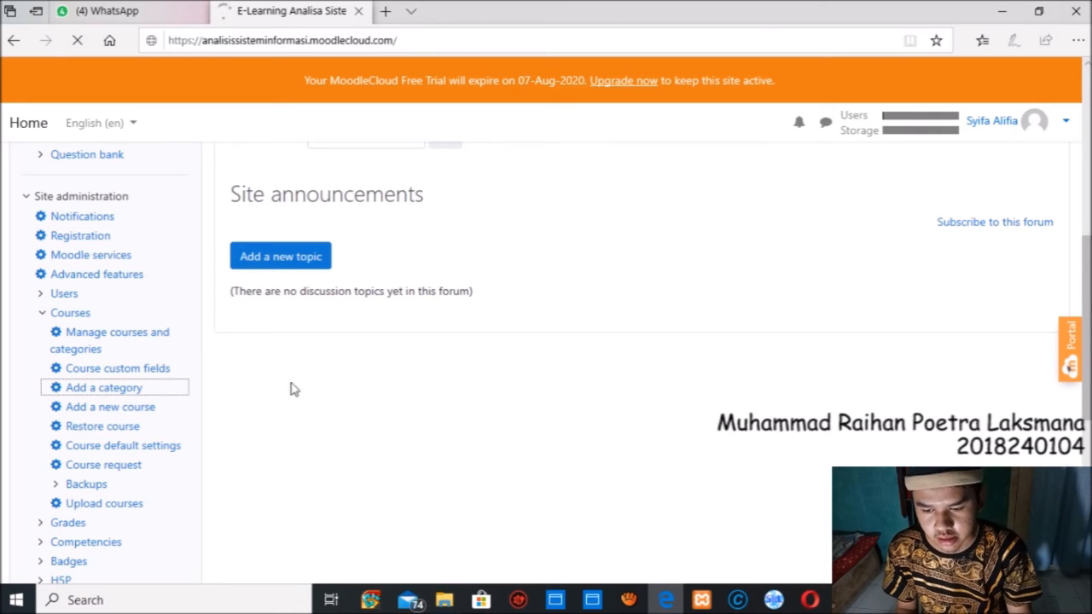
{"action": "scroll", "coordinate": [111, 369], "scroll_direction": "down", "scroll_amount": 1}
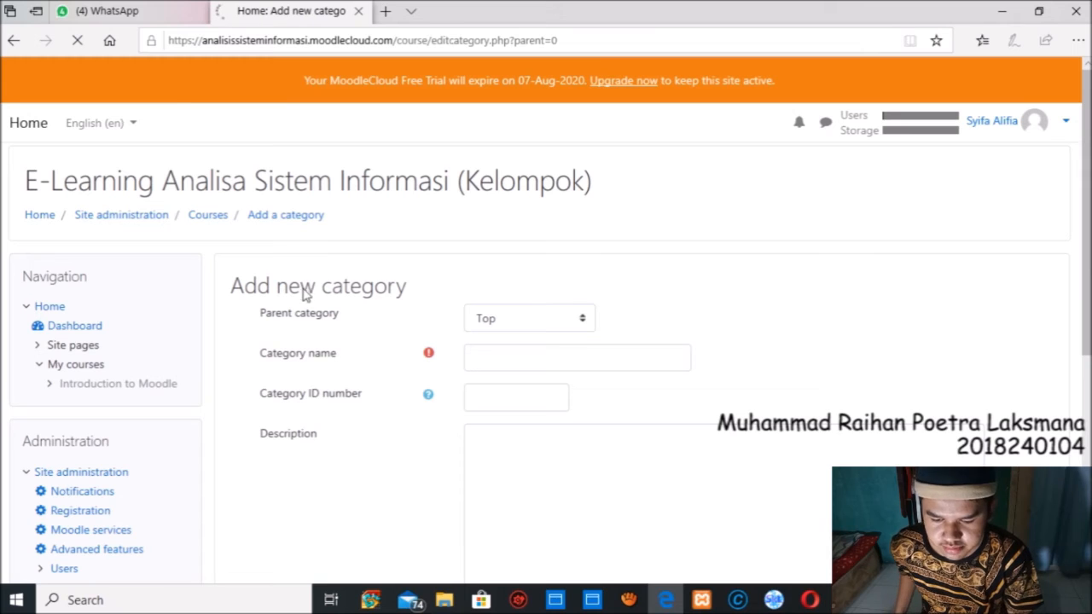
Step: Enter category name 'Bahasa Jepang' and description 'Bahasa Jepang 1', then submit Create category
{"action": "scroll", "coordinate": [588, 342], "scroll_direction": "down", "scroll_amount": 1}
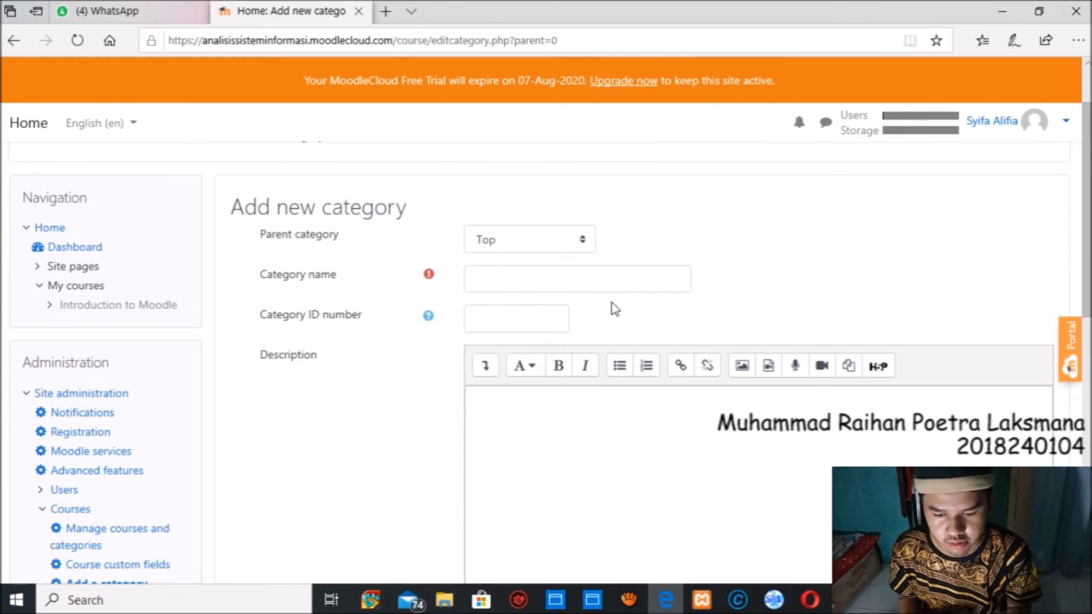
{"action": "left_click", "coordinate": [609, 272]}
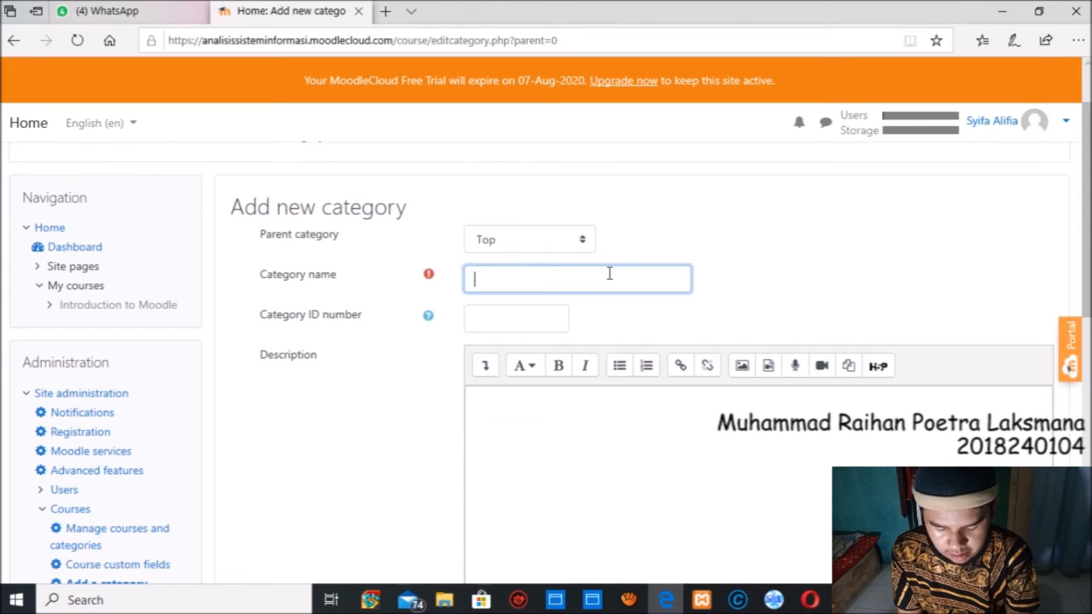
{"action": "type", "text": "Bahasa Jepang"}
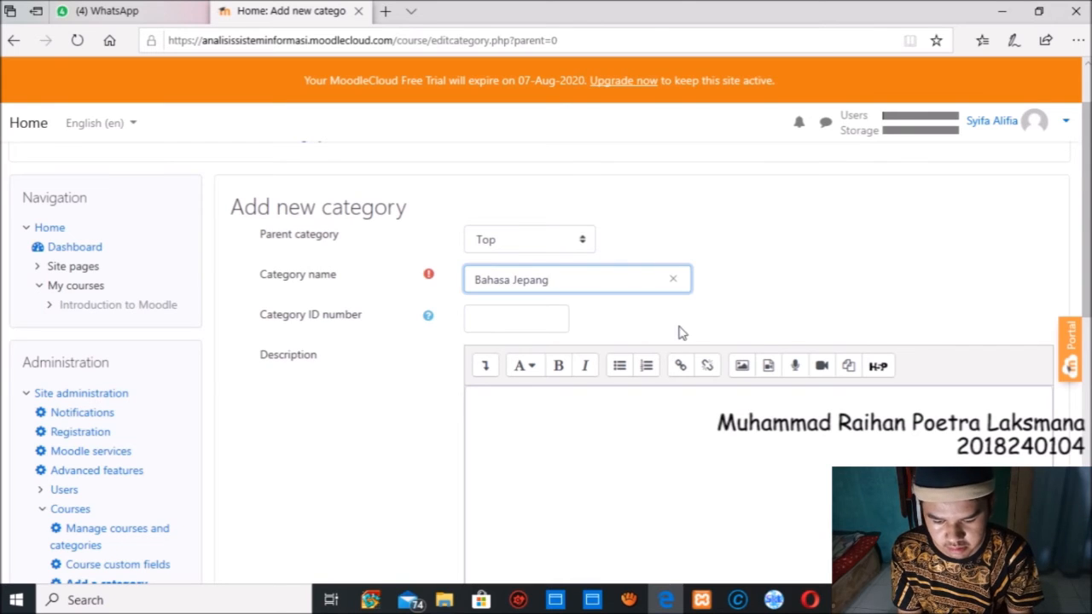
{"action": "scroll", "coordinate": [677, 333], "scroll_direction": "down", "scroll_amount": 1}
{"action": "left_click", "coordinate": [609, 378]}
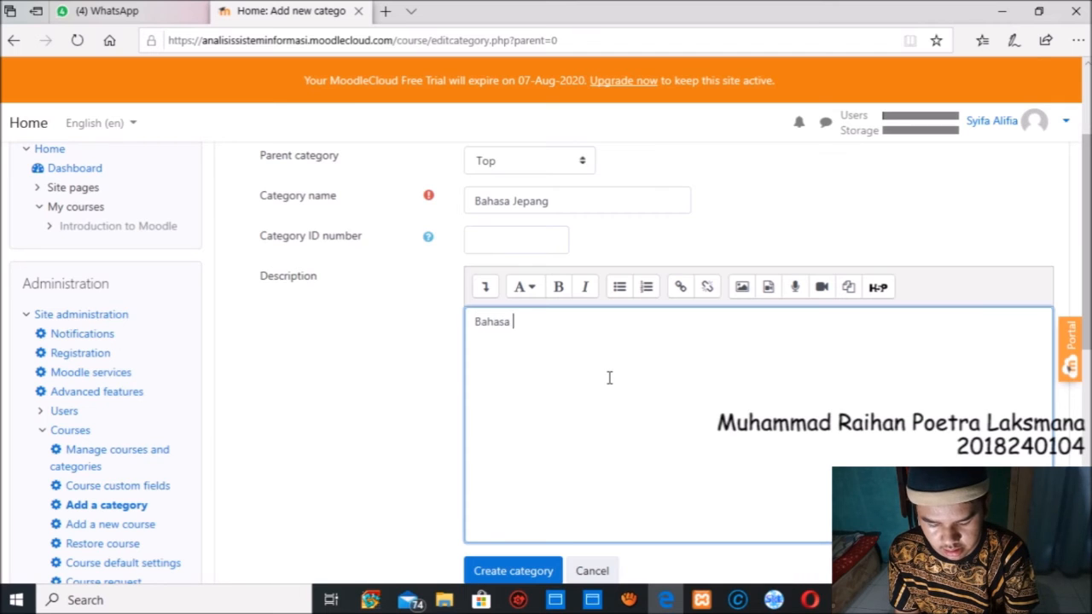
{"action": "type", "text": "Bahasa Jepang 1"}
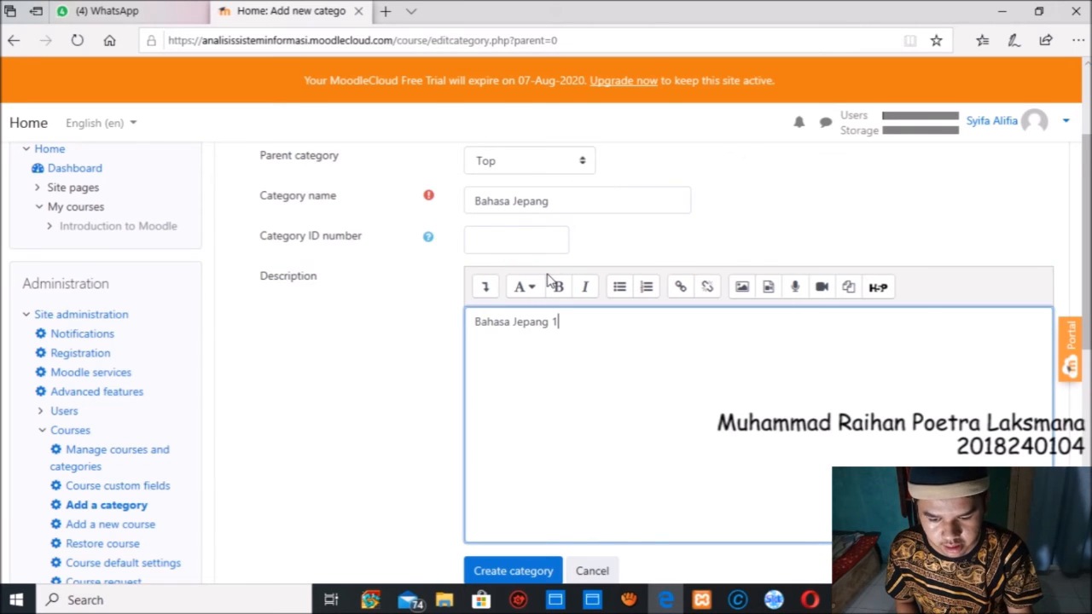
{"action": "scroll", "coordinate": [550, 281], "scroll_direction": "down", "scroll_amount": 1}
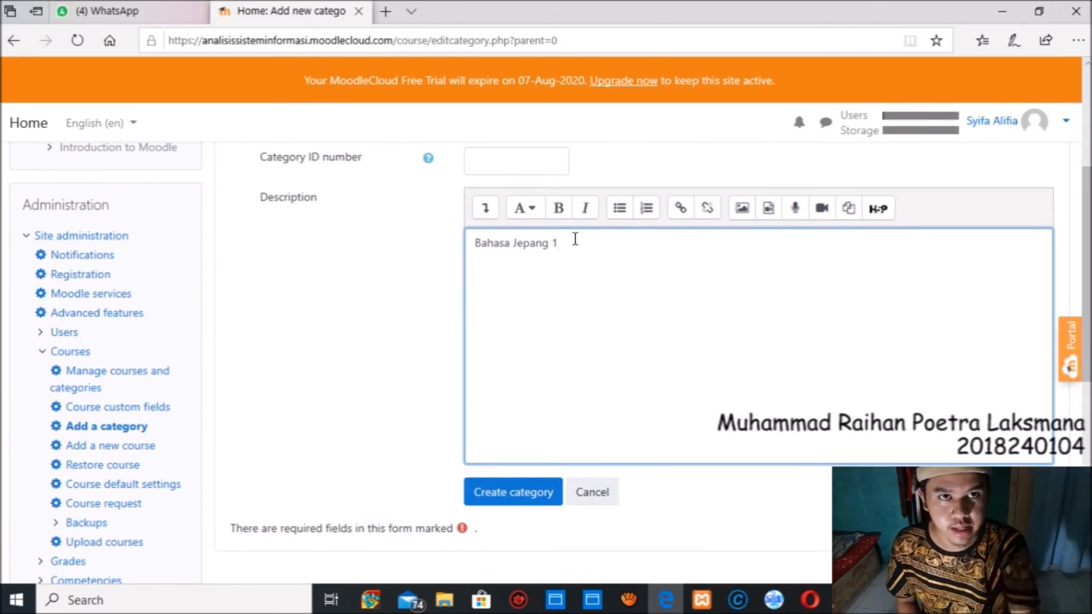
{"action": "scroll", "coordinate": [548, 465], "scroll_direction": "down", "scroll_amount": 2}
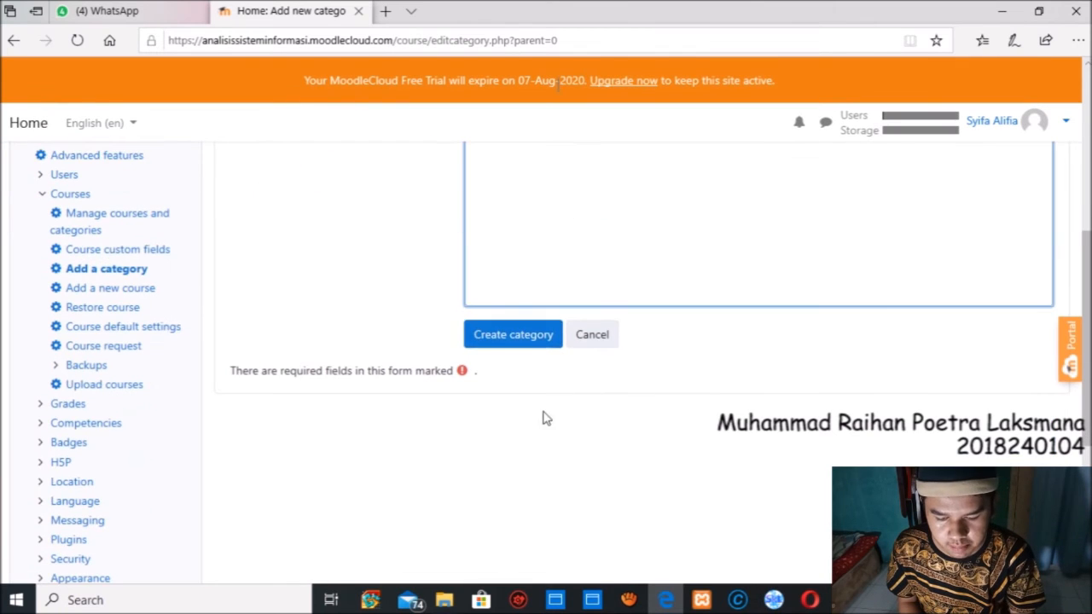
{"action": "scroll", "coordinate": [538, 344], "scroll_direction": "up", "scroll_amount": 2}
{"action": "scroll", "coordinate": [562, 298], "scroll_direction": "up", "scroll_amount": 1}
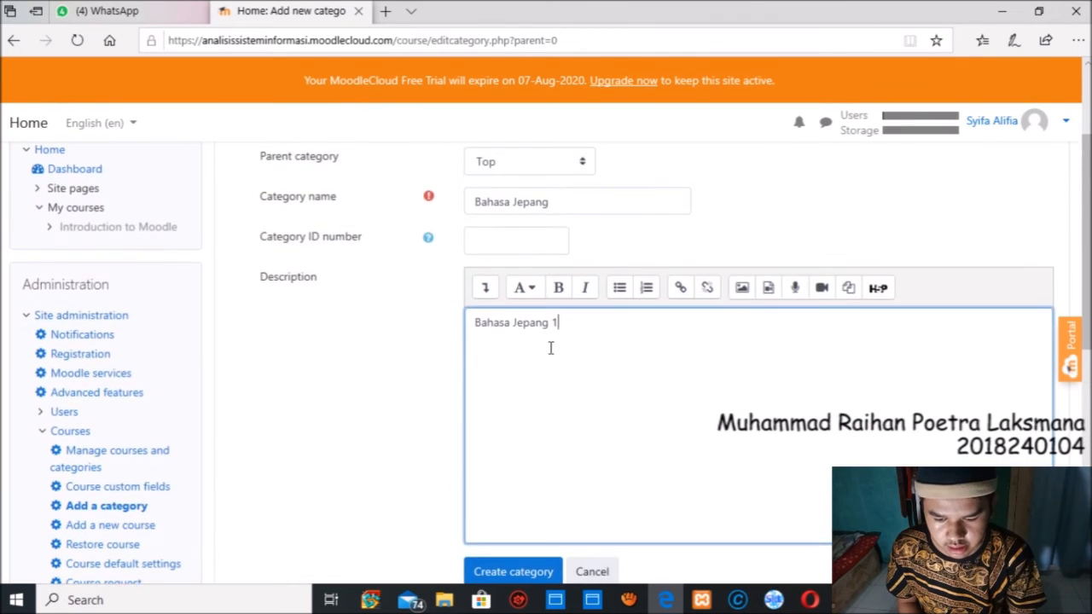
{"action": "scroll", "coordinate": [550, 349], "scroll_direction": "down", "scroll_amount": 1}
{"action": "left_click", "coordinate": [507, 502]}
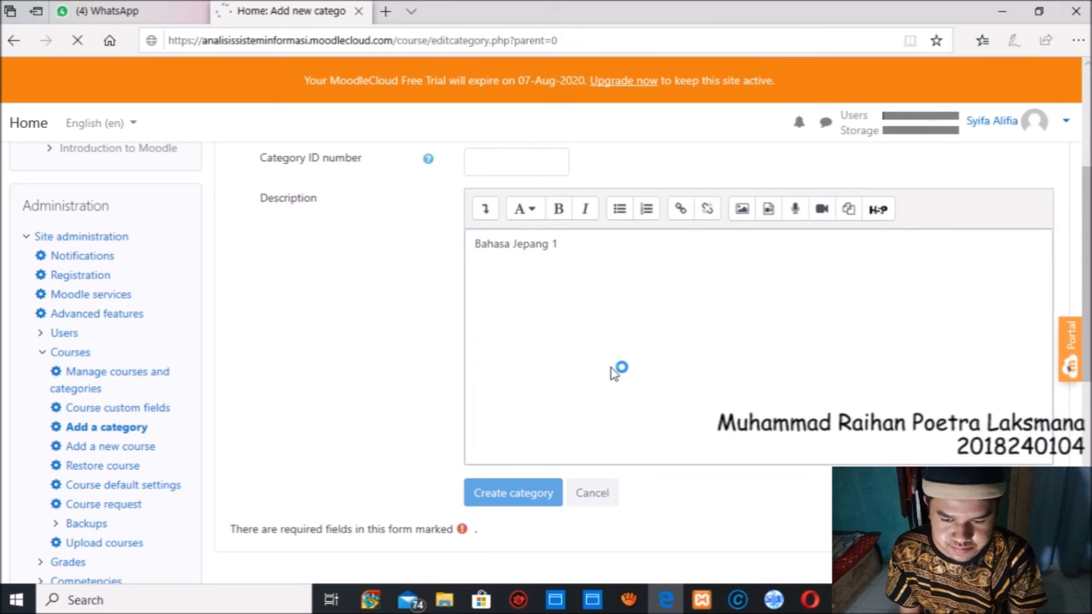
Step: Collapse the course options, expand Users in Site administration and open its Accounts page
{"action": "scroll", "coordinate": [611, 373], "scroll_direction": "down", "scroll_amount": 1}
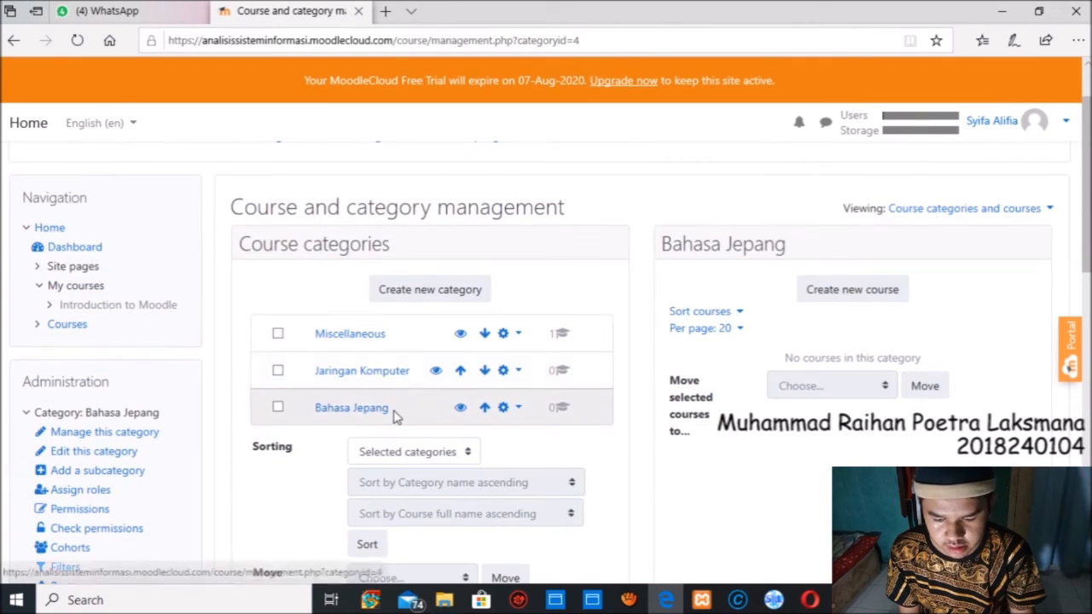
{"action": "scroll", "coordinate": [358, 383], "scroll_direction": "down", "scroll_amount": 1}
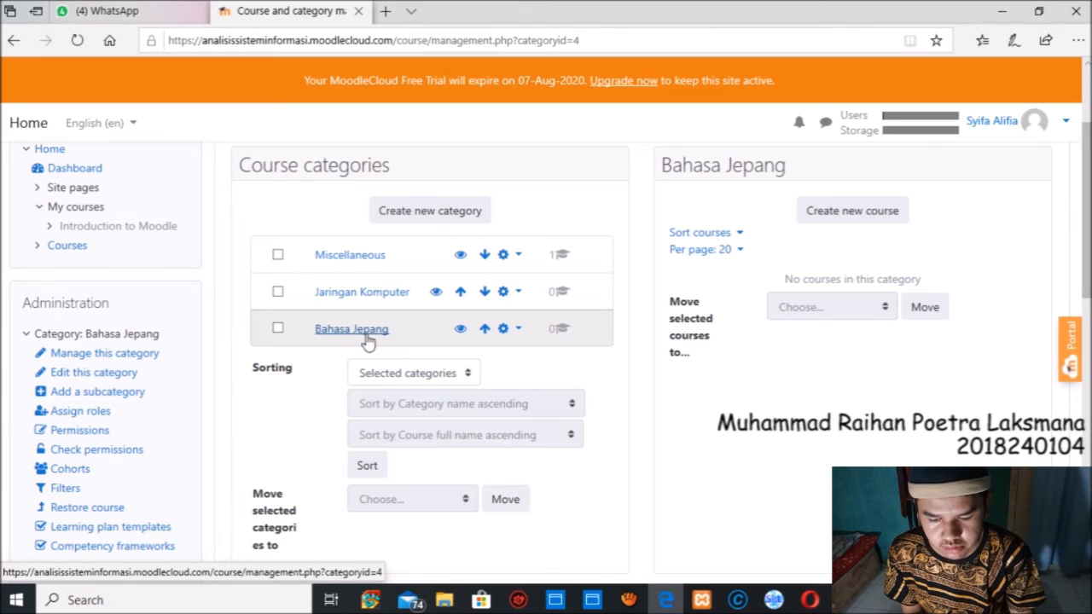
{"action": "scroll", "coordinate": [364, 326], "scroll_direction": "down", "scroll_amount": 1}
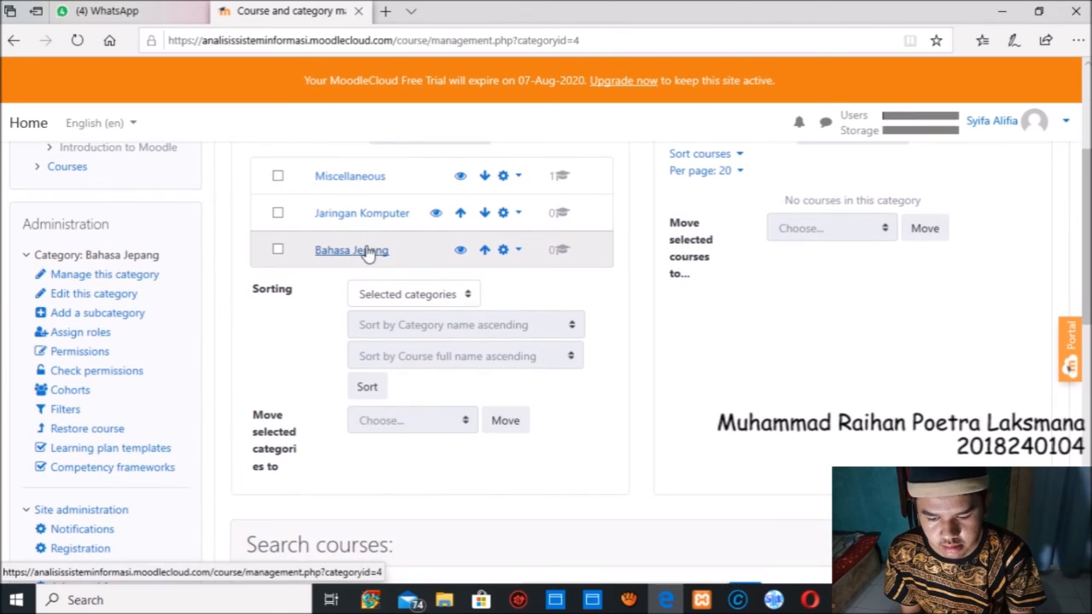
{"action": "scroll", "coordinate": [267, 351], "scroll_direction": "up", "scroll_amount": 1}
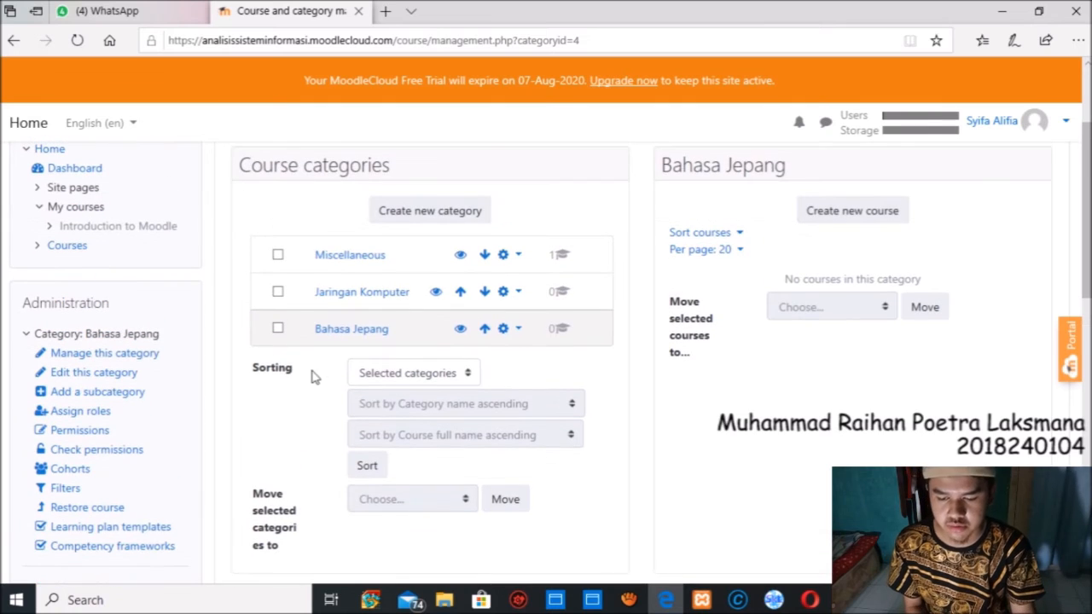
{"action": "scroll", "coordinate": [366, 333], "scroll_direction": "down", "scroll_amount": 1}
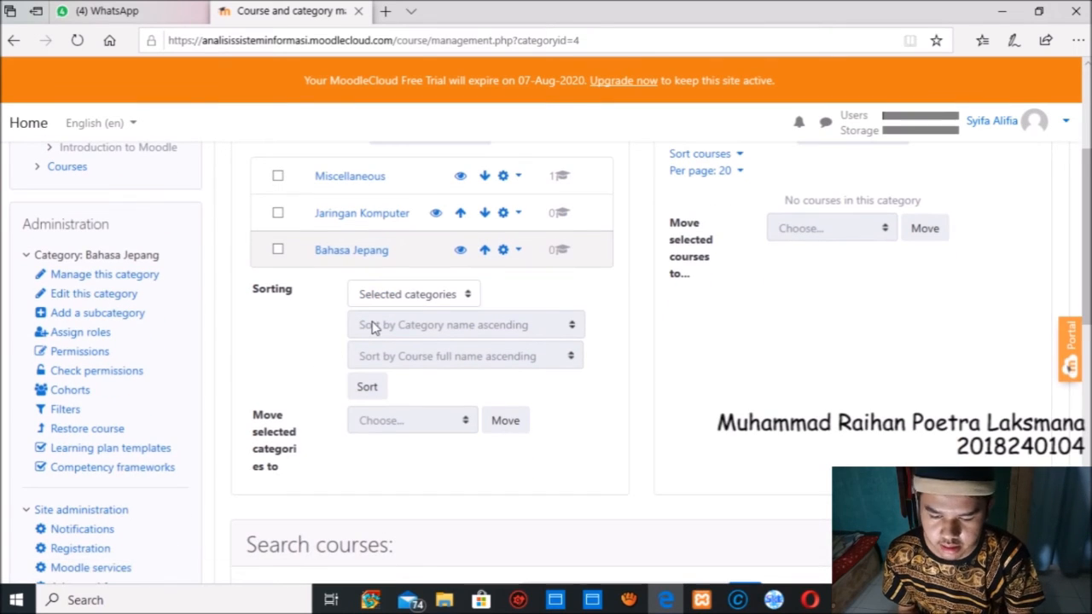
{"action": "scroll", "coordinate": [128, 384], "scroll_direction": "down", "scroll_amount": 1}
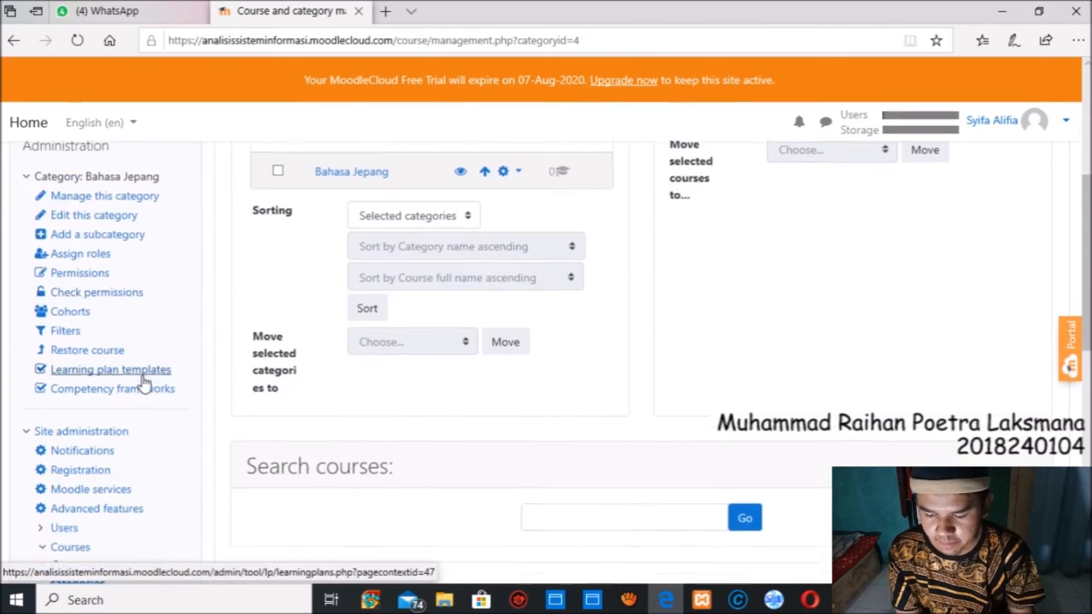
{"action": "scroll", "coordinate": [204, 366], "scroll_direction": "up", "scroll_amount": 1}
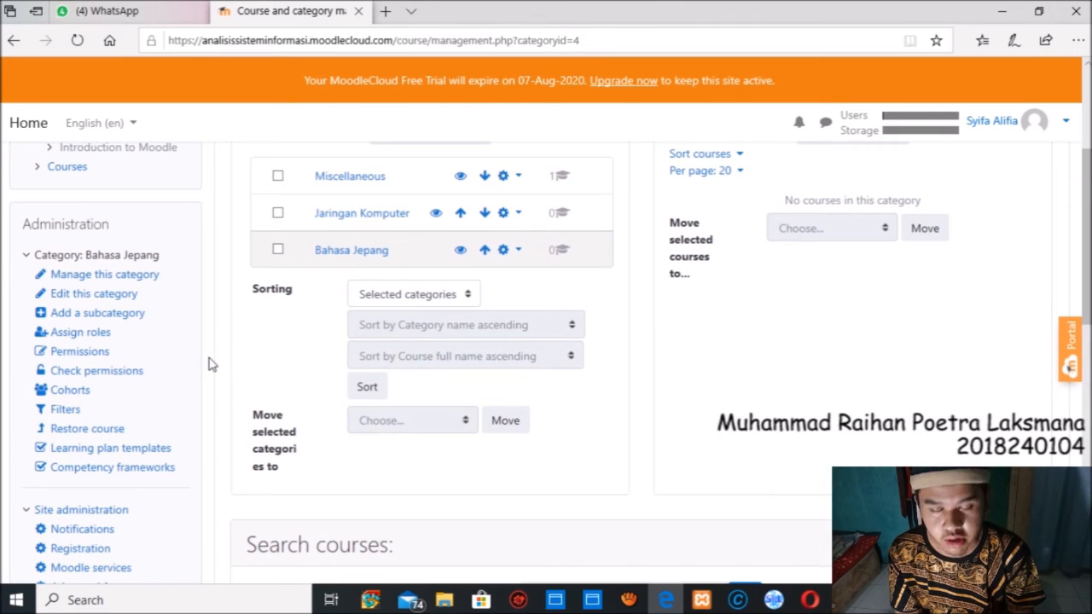
{"action": "scroll", "coordinate": [210, 365], "scroll_direction": "down", "scroll_amount": 3}
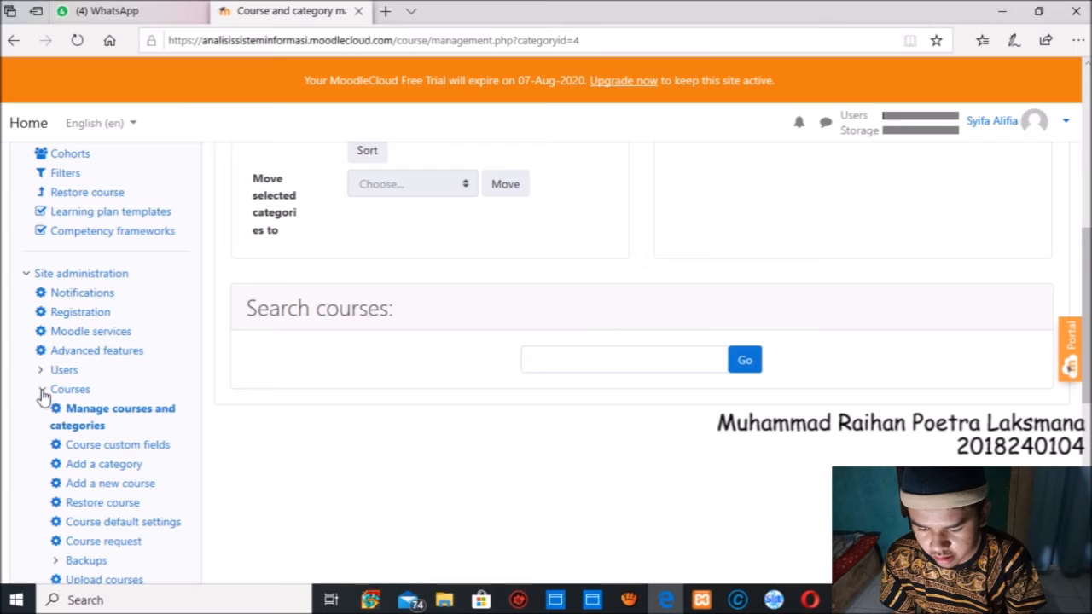
{"action": "left_click", "coordinate": [42, 390]}
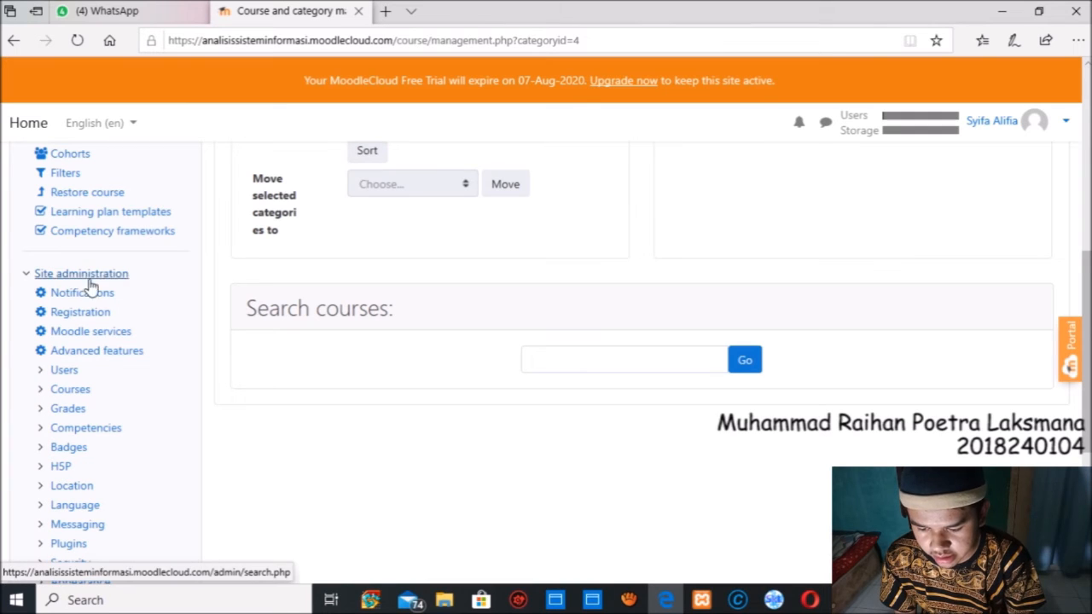
{"action": "left_click", "coordinate": [42, 371]}
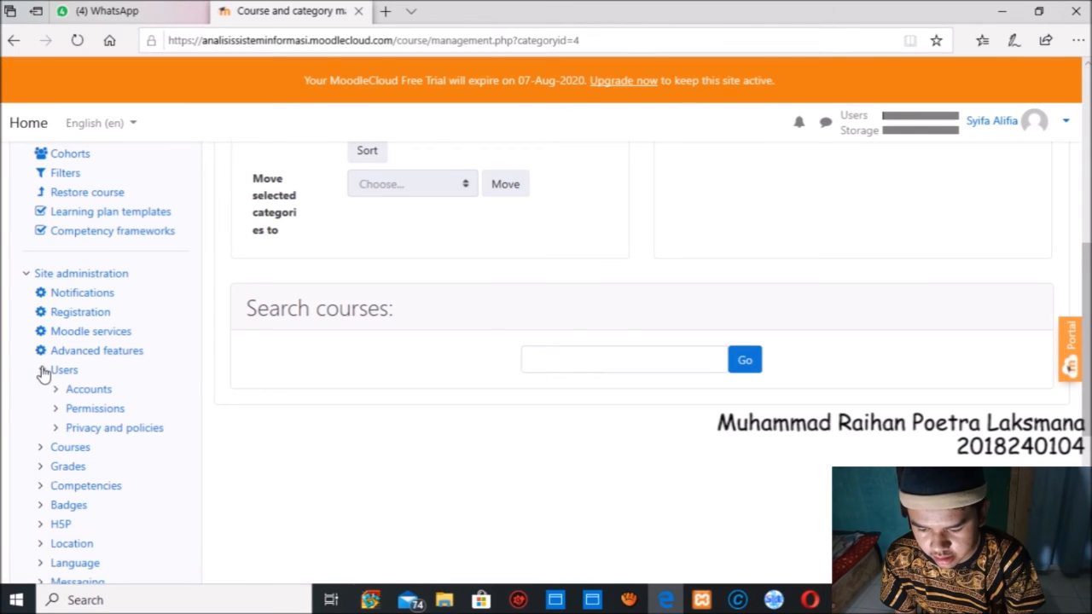
{"action": "left_click", "coordinate": [100, 390]}
Step: Open the Add a new user form and enter the username and a new password
{"action": "scroll", "coordinate": [156, 401], "scroll_direction": "down", "scroll_amount": 1}
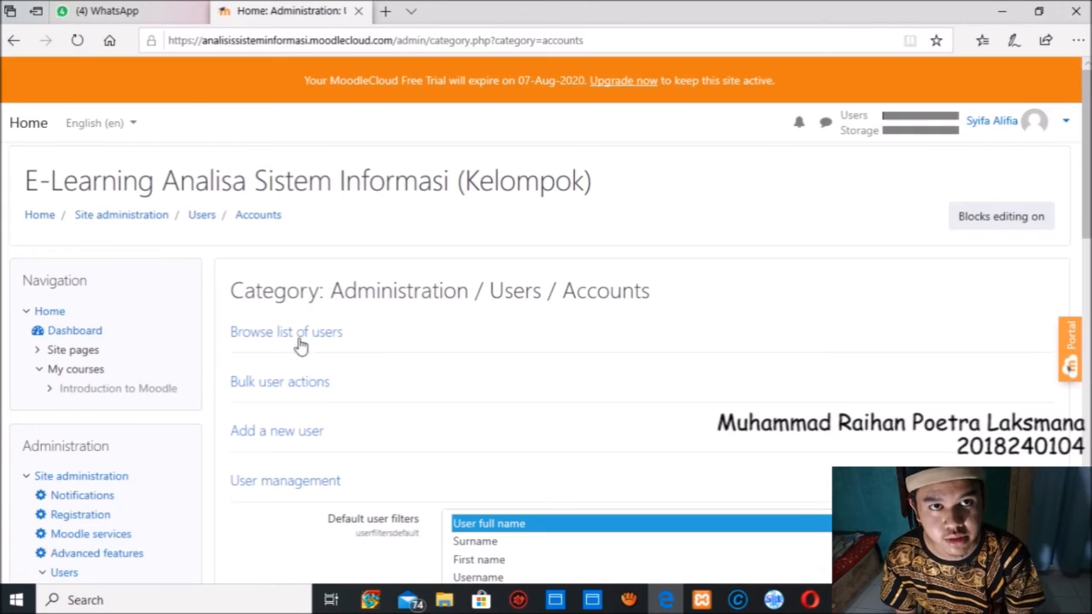
{"action": "scroll", "coordinate": [507, 366], "scroll_direction": "down", "scroll_amount": 1}
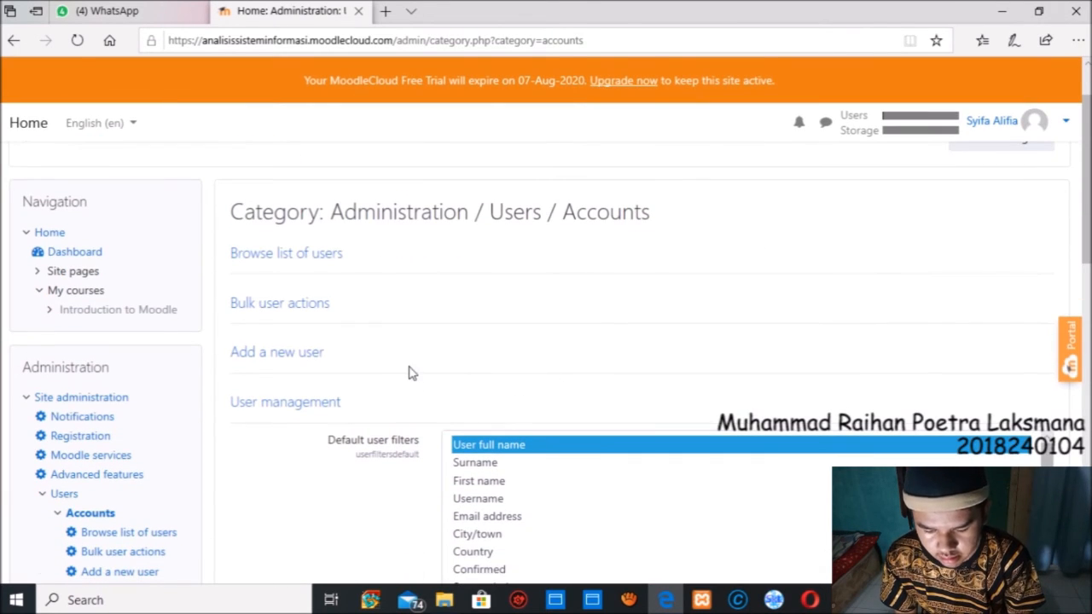
{"action": "scroll", "coordinate": [153, 484], "scroll_direction": "down", "scroll_amount": 1}
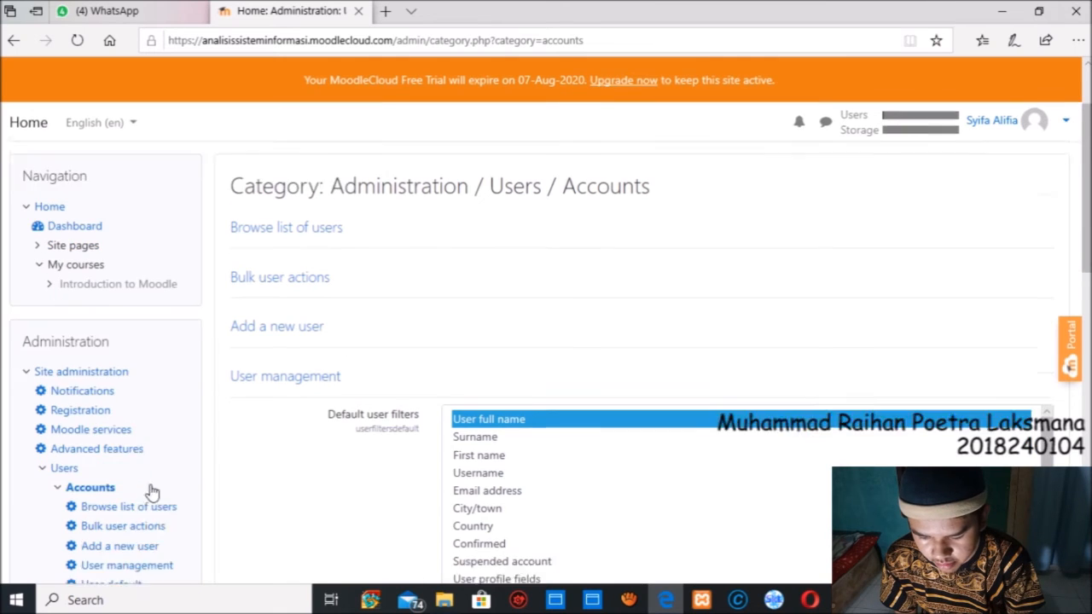
{"action": "scroll", "coordinate": [187, 478], "scroll_direction": "down", "scroll_amount": 2}
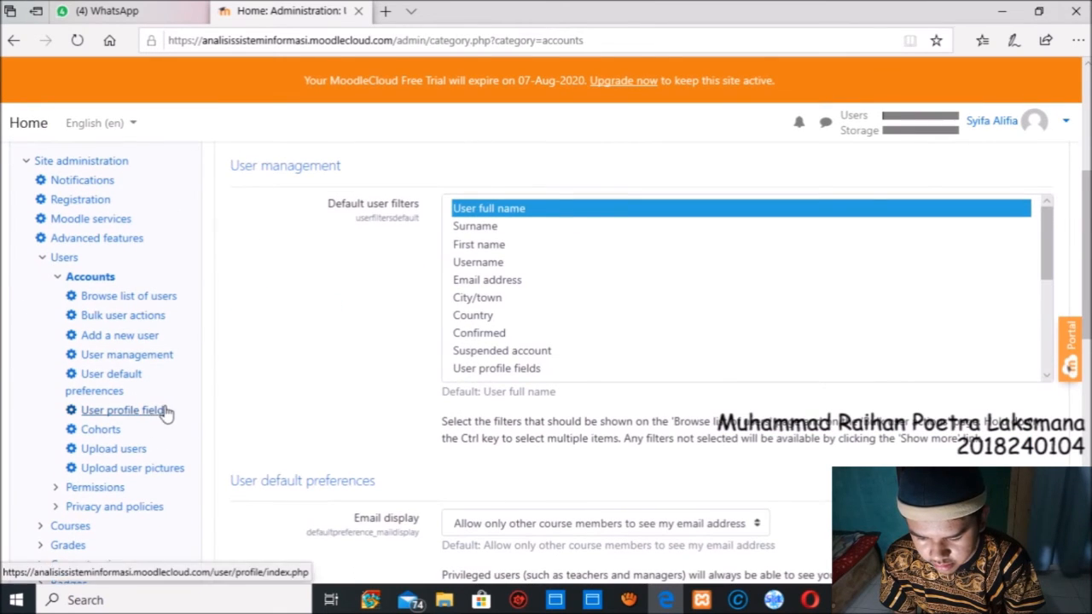
{"action": "left_click", "coordinate": [143, 337]}
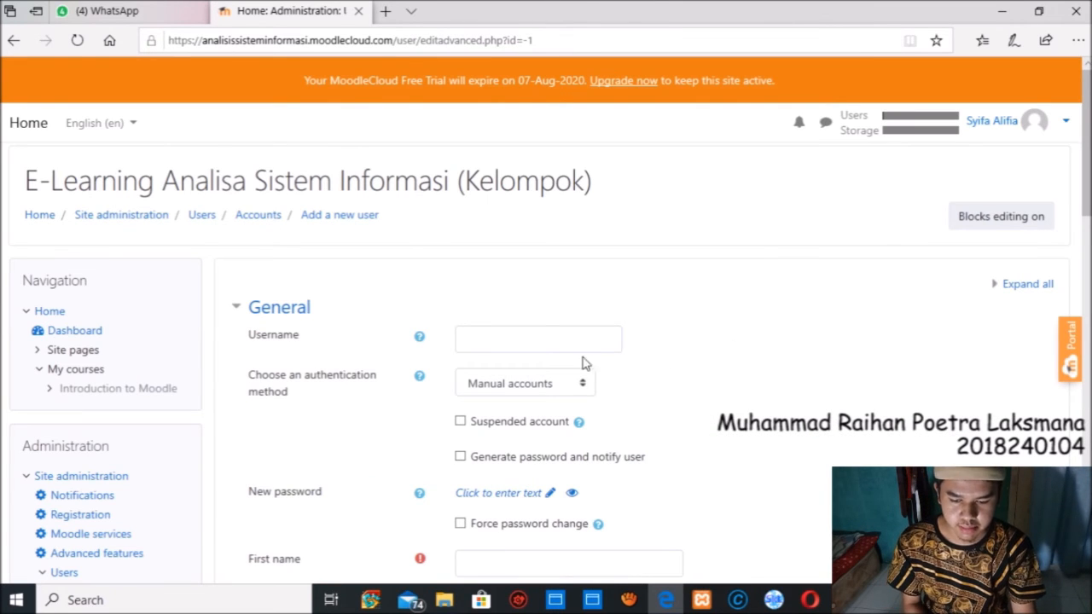
{"action": "left_click", "coordinate": [549, 344]}
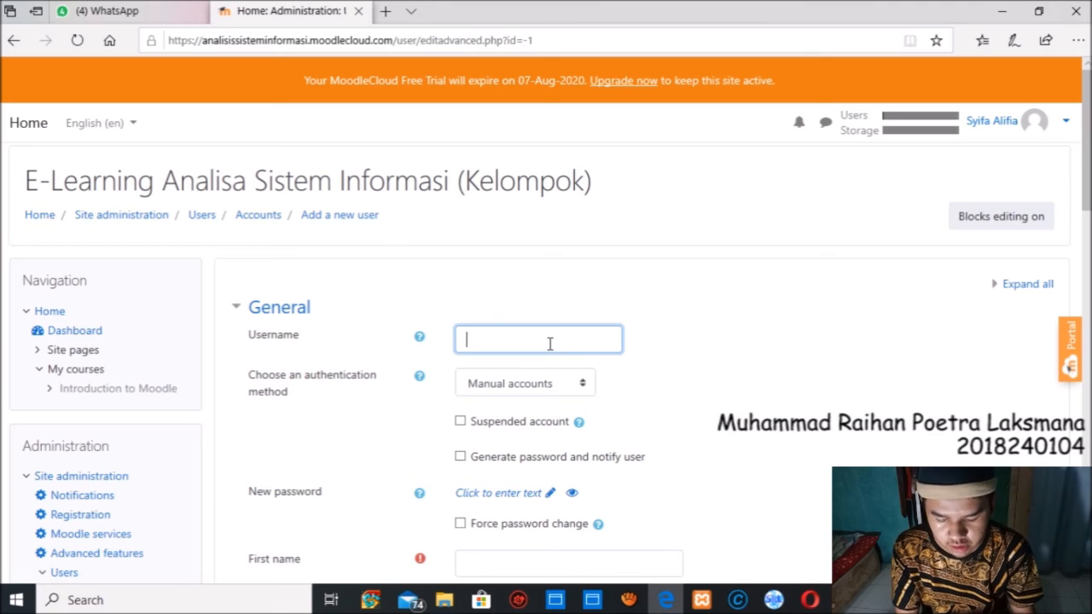
{"action": "type", "text": "ra"}
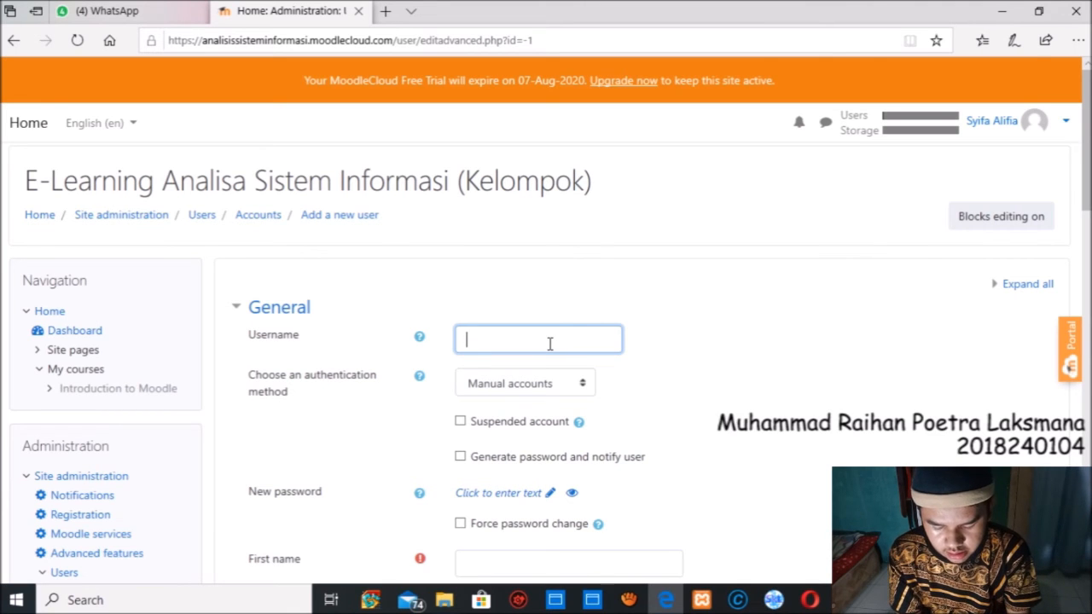
{"action": "scroll", "coordinate": [563, 367], "scroll_direction": "down", "scroll_amount": 2}
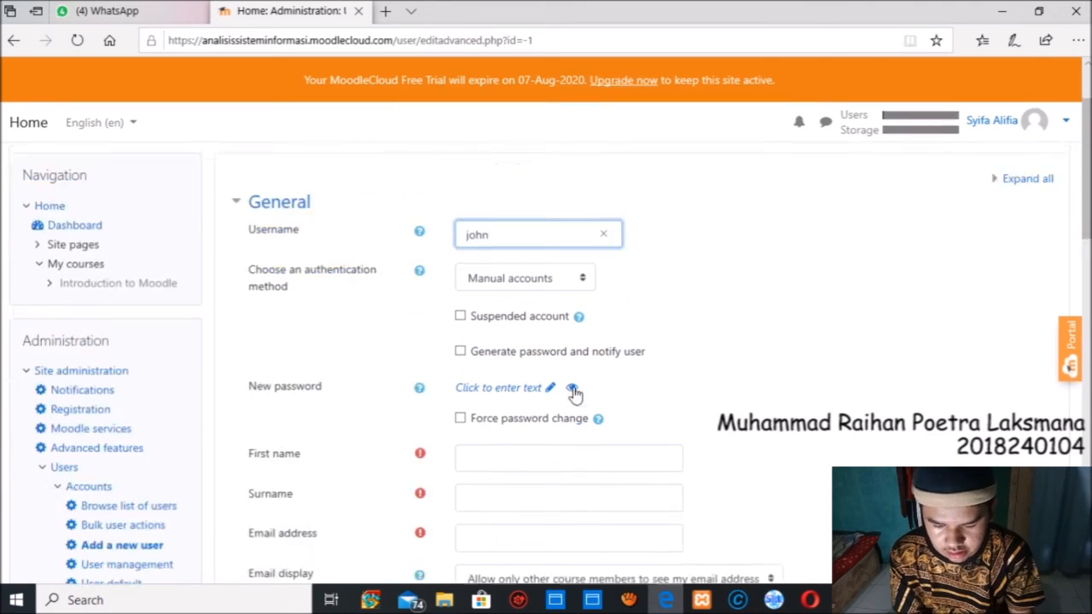
{"action": "scroll", "coordinate": [561, 341], "scroll_direction": "up", "scroll_amount": 1}
{"action": "scroll", "coordinate": [523, 336], "scroll_direction": "down", "scroll_amount": 1}
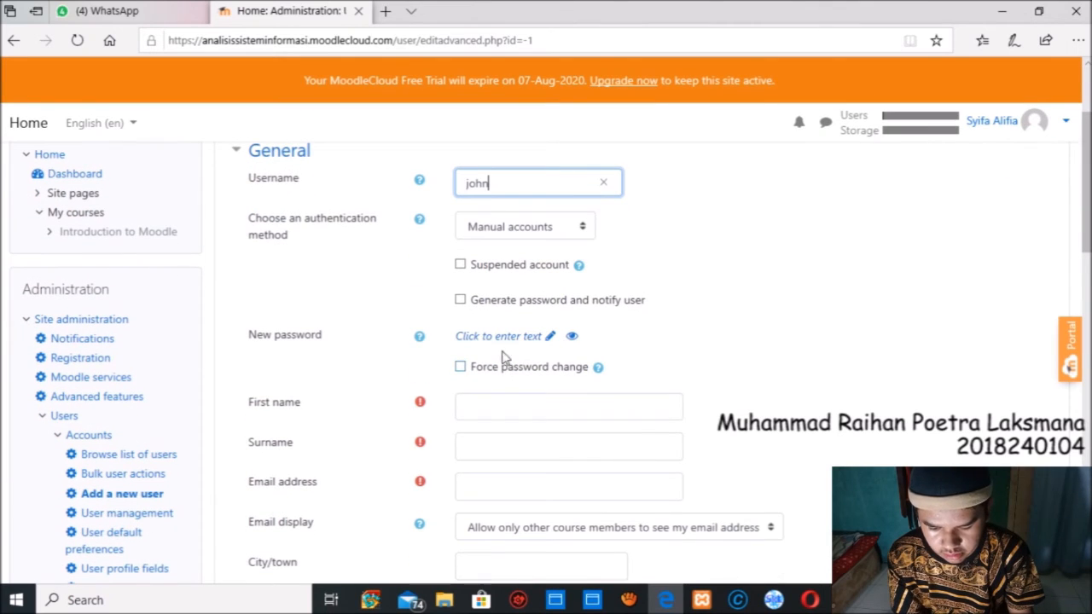
{"action": "left_click", "coordinate": [503, 335]}
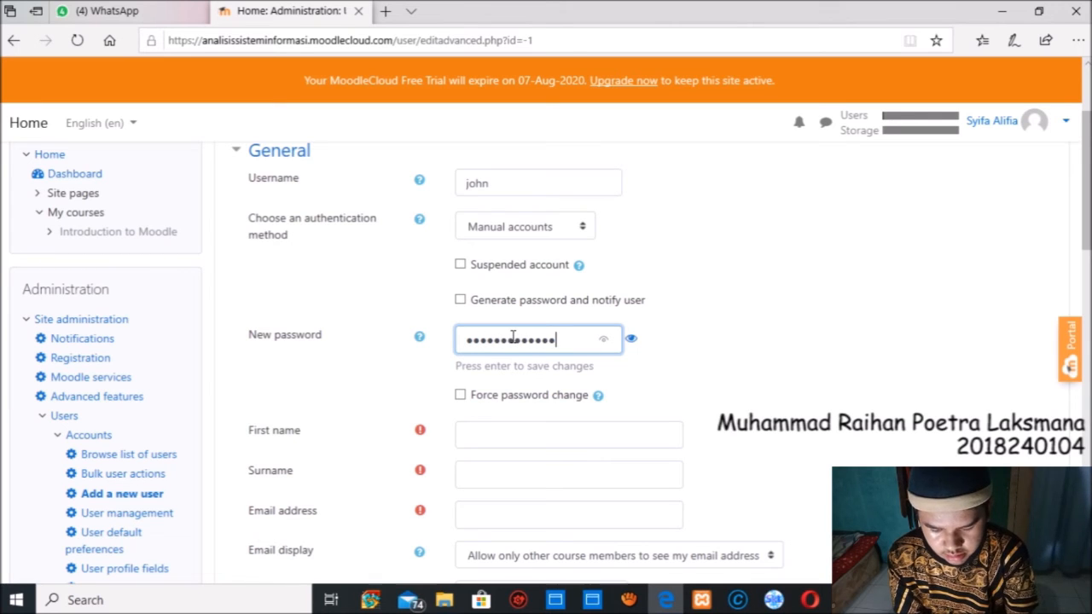
{"action": "left_click", "coordinate": [602, 340]}
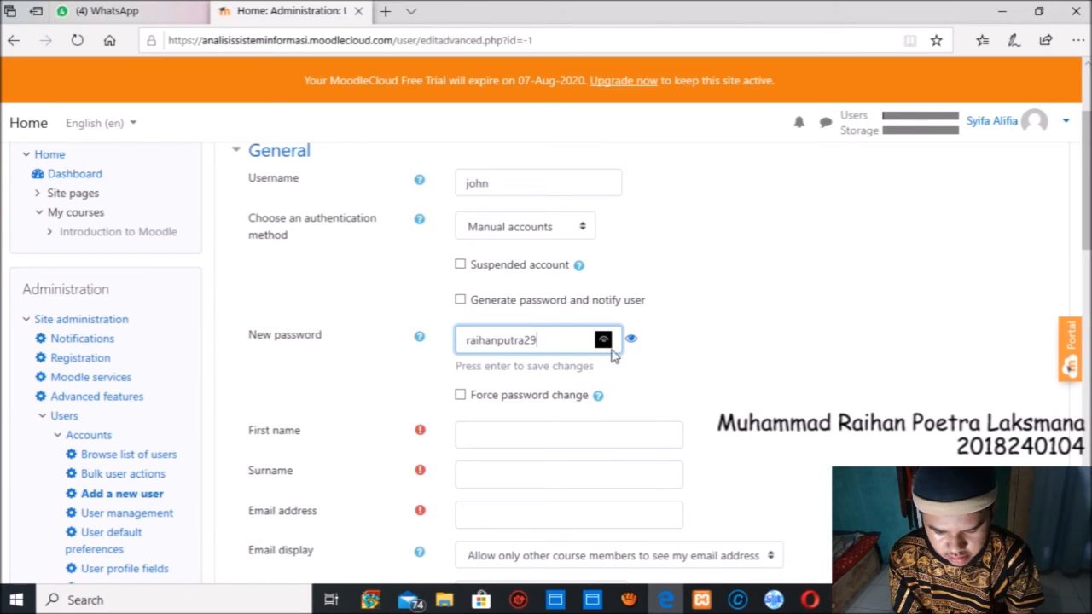
{"action": "left_click", "coordinate": [603, 339]}
{"action": "scroll", "coordinate": [629, 381], "scroll_direction": "down", "scroll_amount": 1}
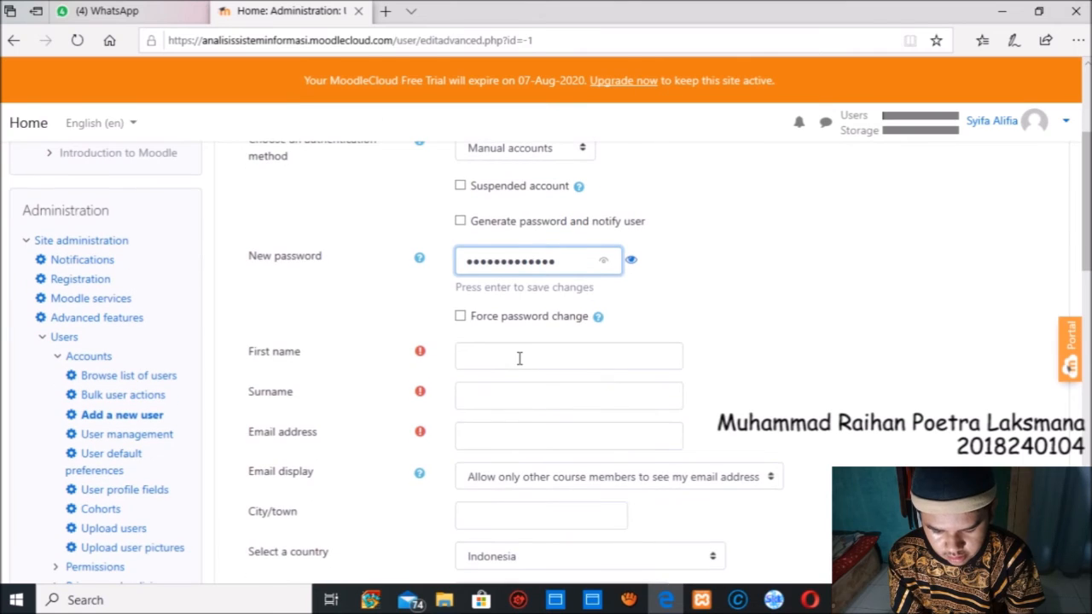
Step: Fill in the user's first name, surname and e-mail address, then create the account
{"action": "left_click", "coordinate": [519, 358]}
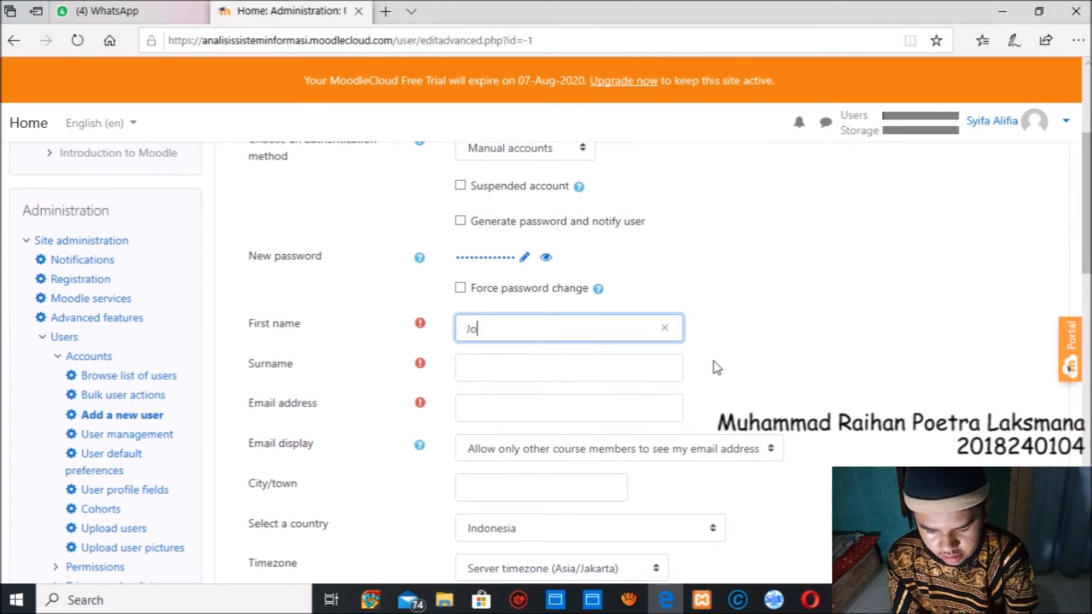
{"action": "key", "text": "BackSpace"}
{"action": "key", "text": "BackSpace"}
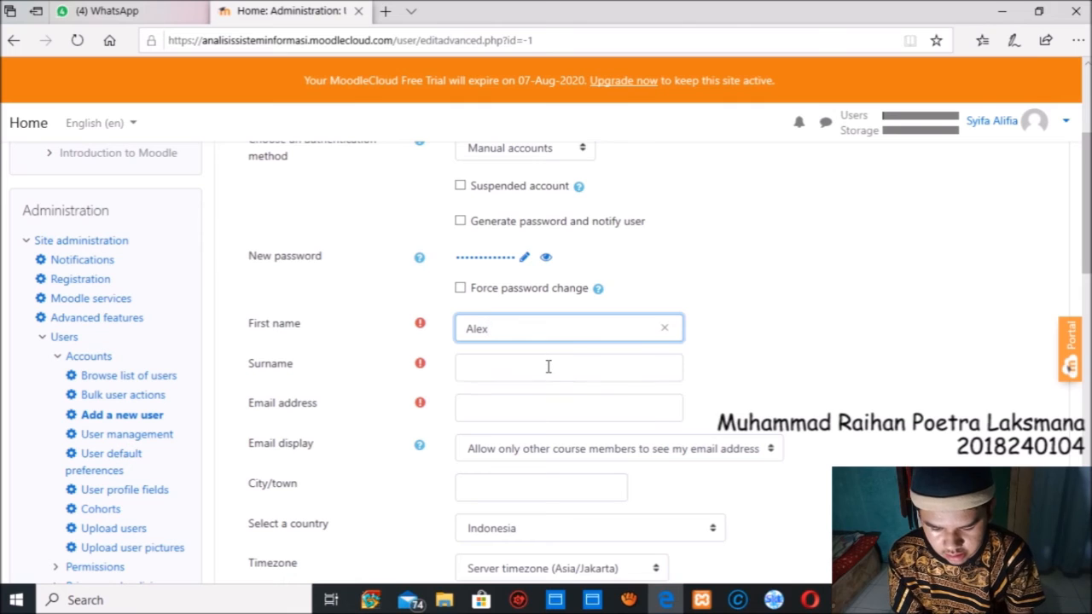
{"action": "left_click", "coordinate": [549, 367]}
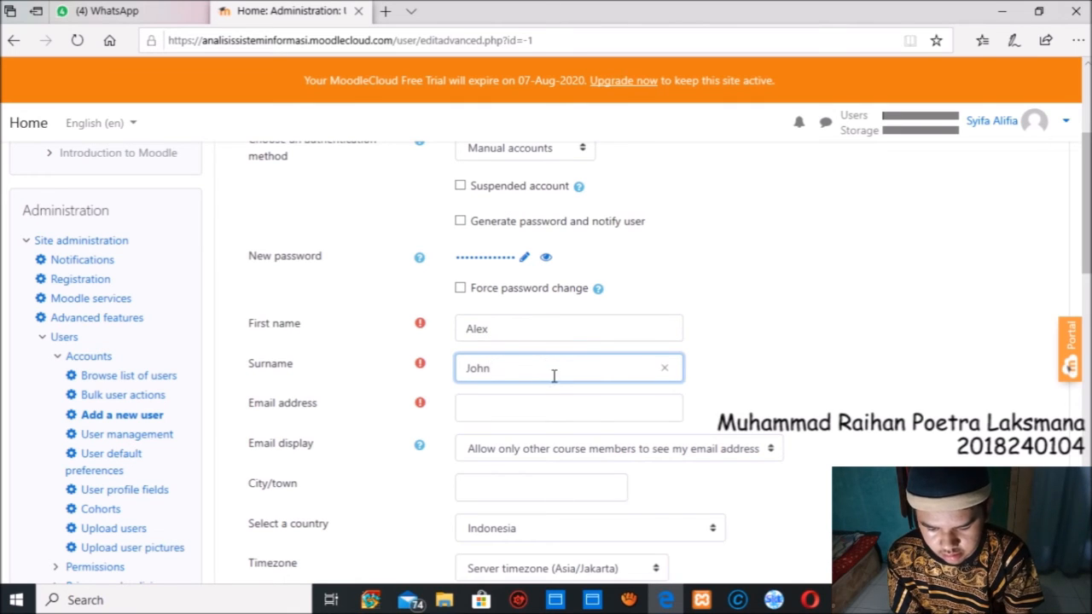
{"action": "left_click", "coordinate": [516, 410]}
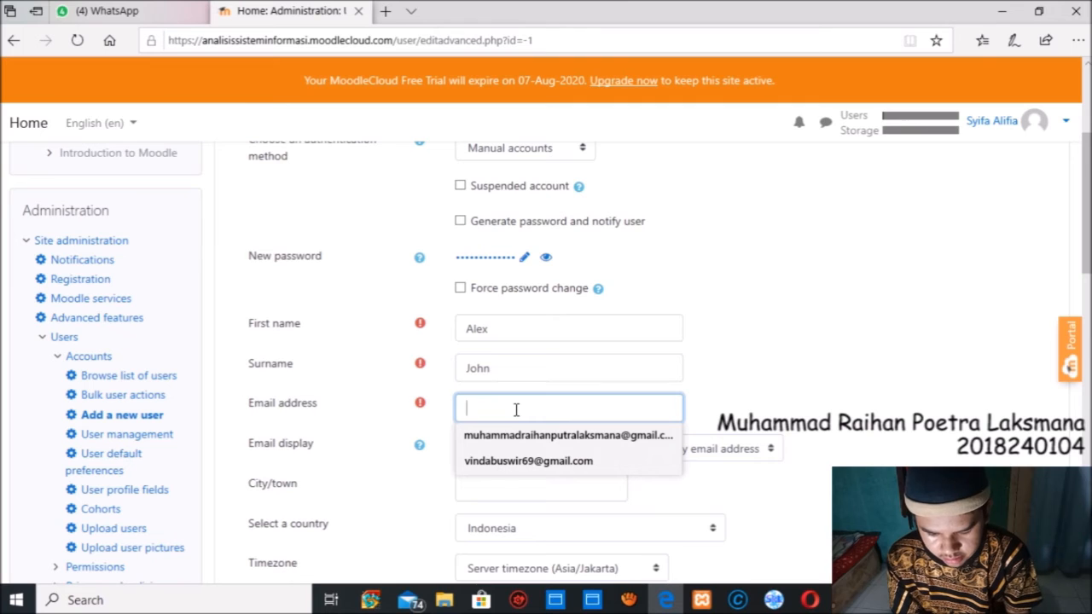
{"action": "left_click", "coordinate": [548, 461]}
{"action": "scroll", "coordinate": [546, 457], "scroll_direction": "down", "scroll_amount": 1}
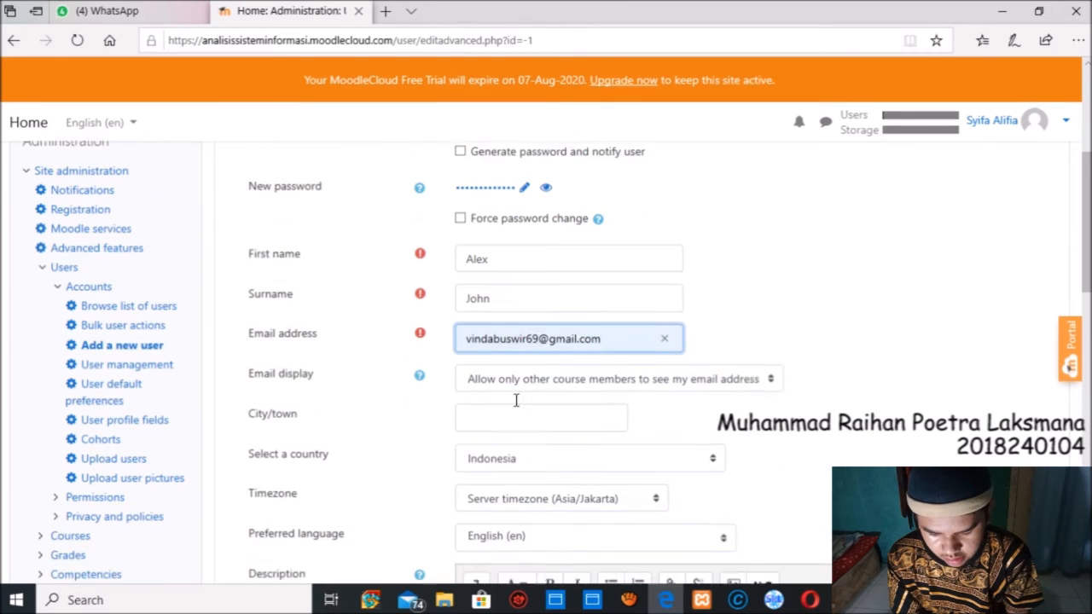
{"action": "scroll", "coordinate": [620, 365], "scroll_direction": "down", "scroll_amount": 2}
{"action": "scroll", "coordinate": [617, 367], "scroll_direction": "up", "scroll_amount": 2}
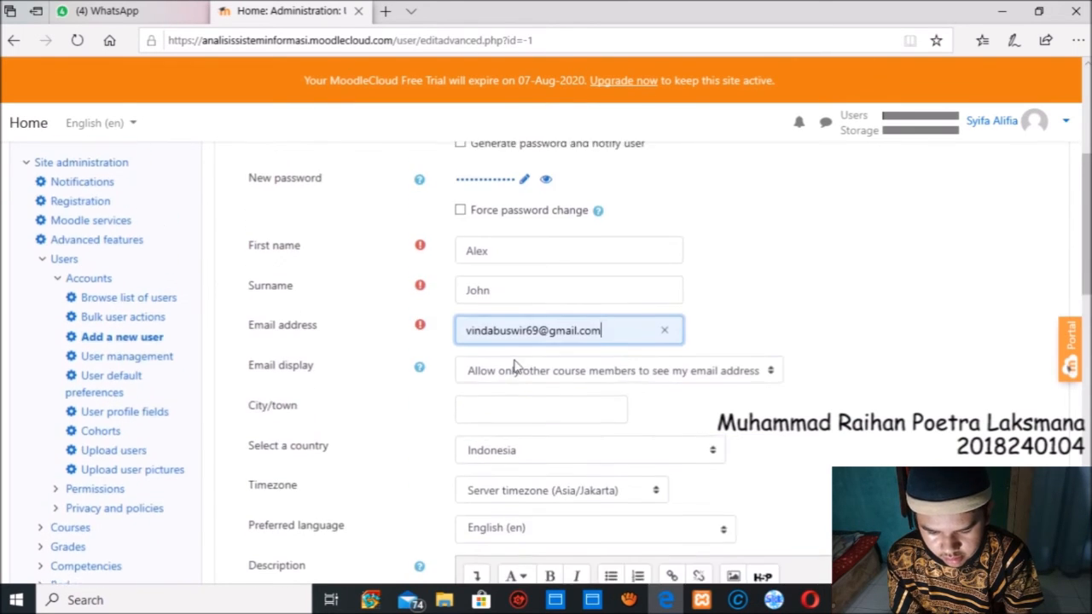
{"action": "scroll", "coordinate": [589, 354], "scroll_direction": "down", "scroll_amount": 2}
{"action": "scroll", "coordinate": [580, 358], "scroll_direction": "down", "scroll_amount": 10}
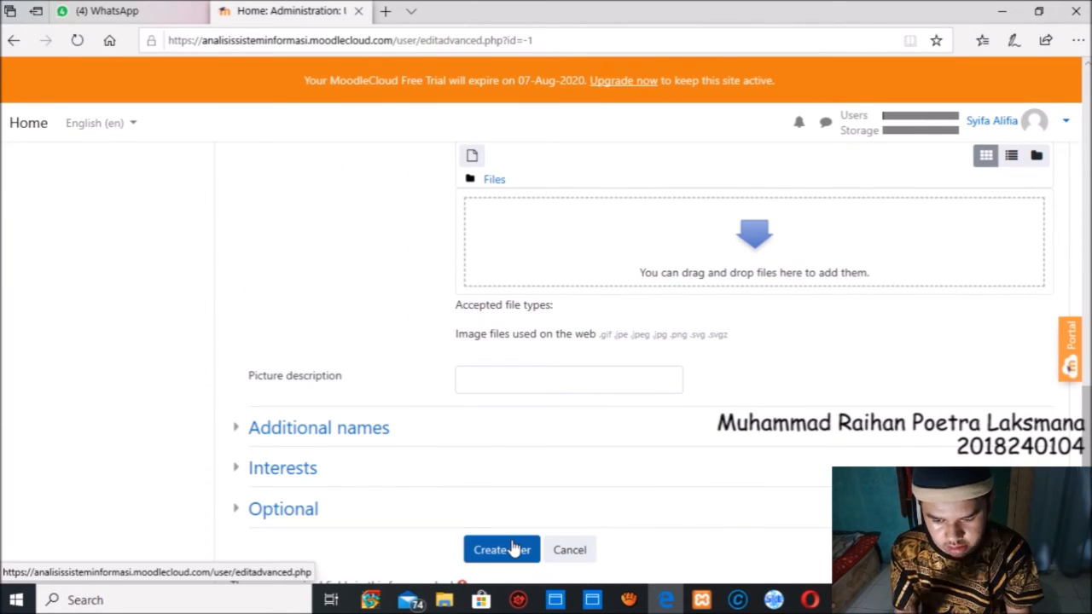
{"action": "left_click", "coordinate": [514, 548]}
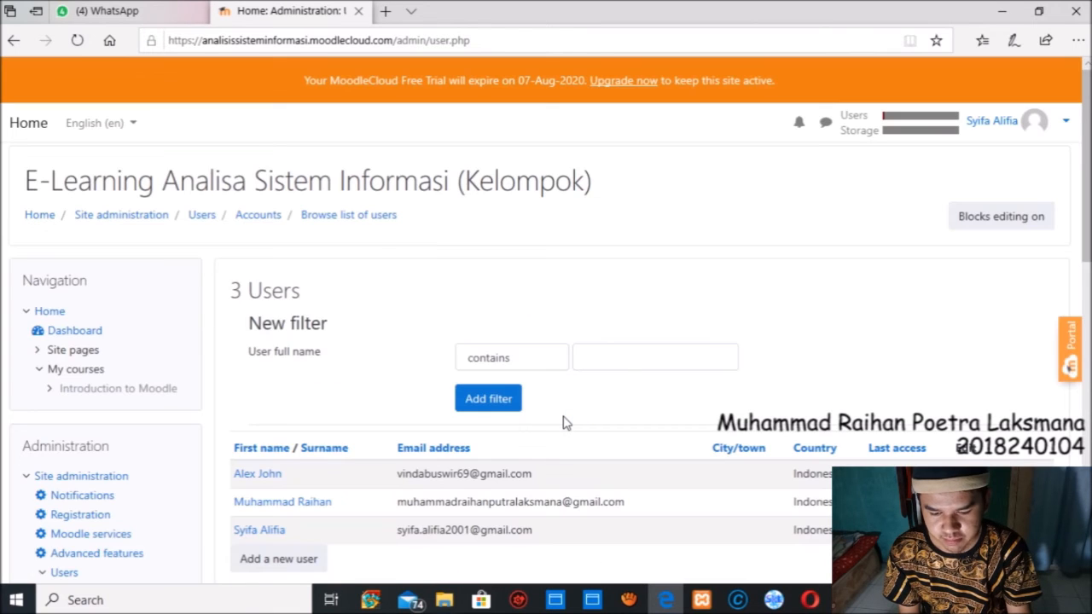
Step: Check the e-mail addresses of the three listed users, including the new account
{"action": "scroll", "coordinate": [563, 421], "scroll_direction": "down", "scroll_amount": 1}
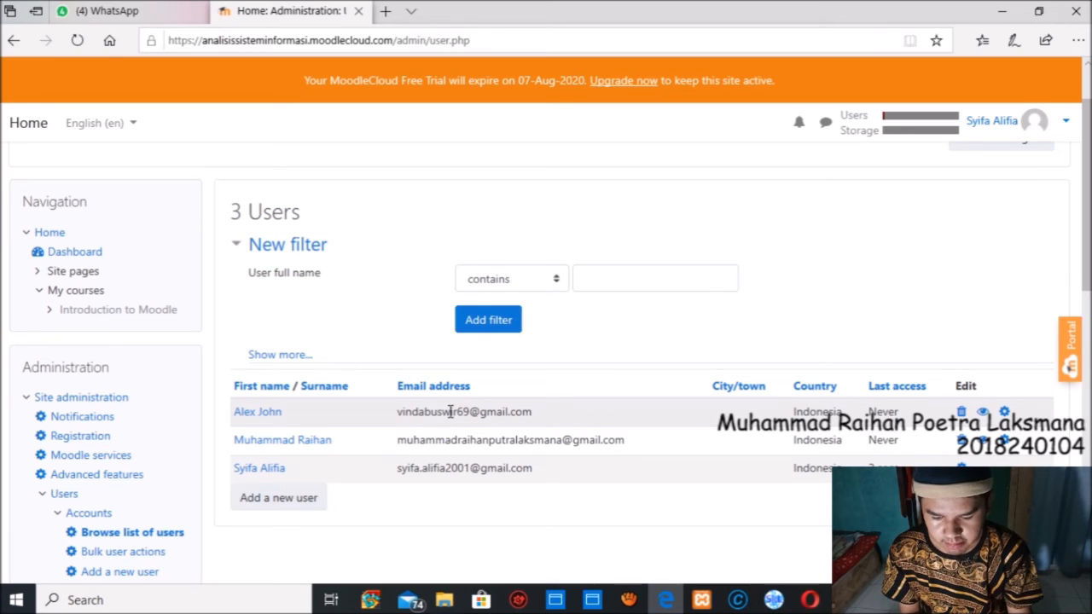
{"action": "scroll", "coordinate": [521, 410], "scroll_direction": "down", "scroll_amount": 1}
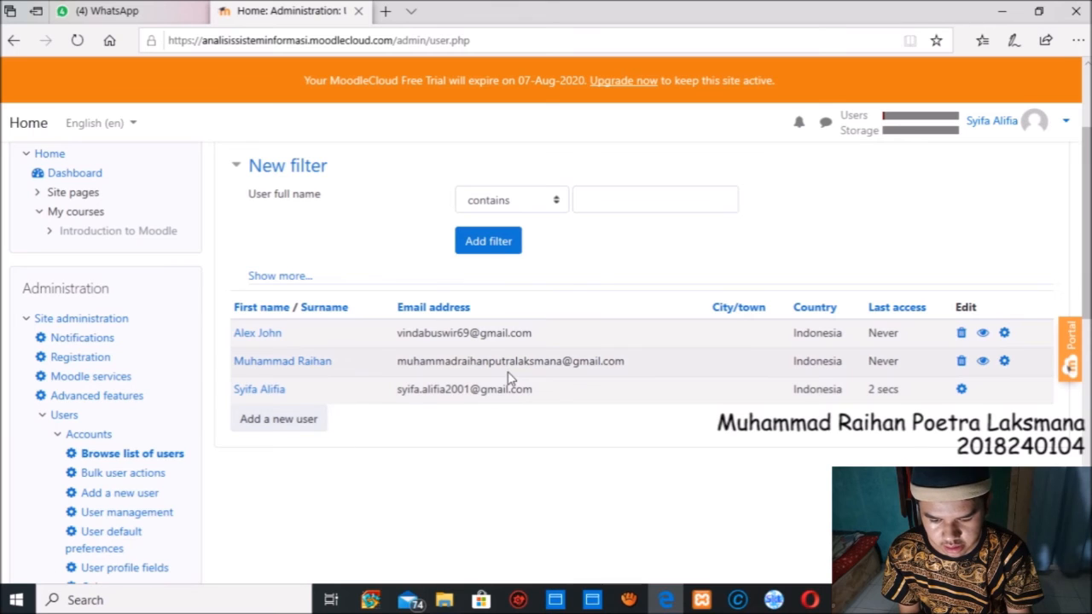
{"action": "scroll", "coordinate": [461, 358], "scroll_direction": "down", "scroll_amount": 1}
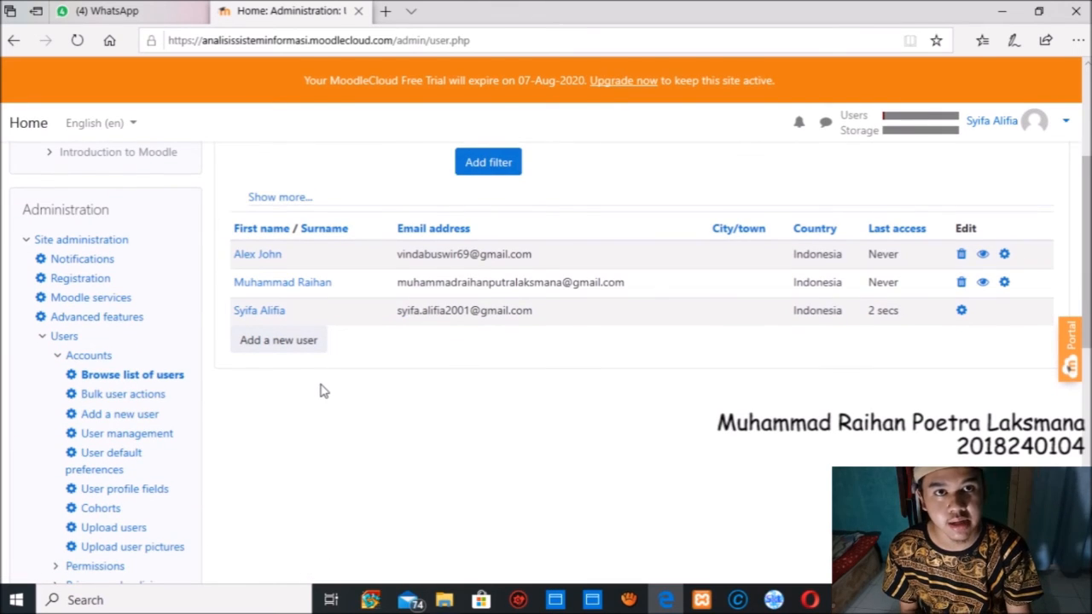
{"action": "triple_click", "coordinate": [522, 312]}
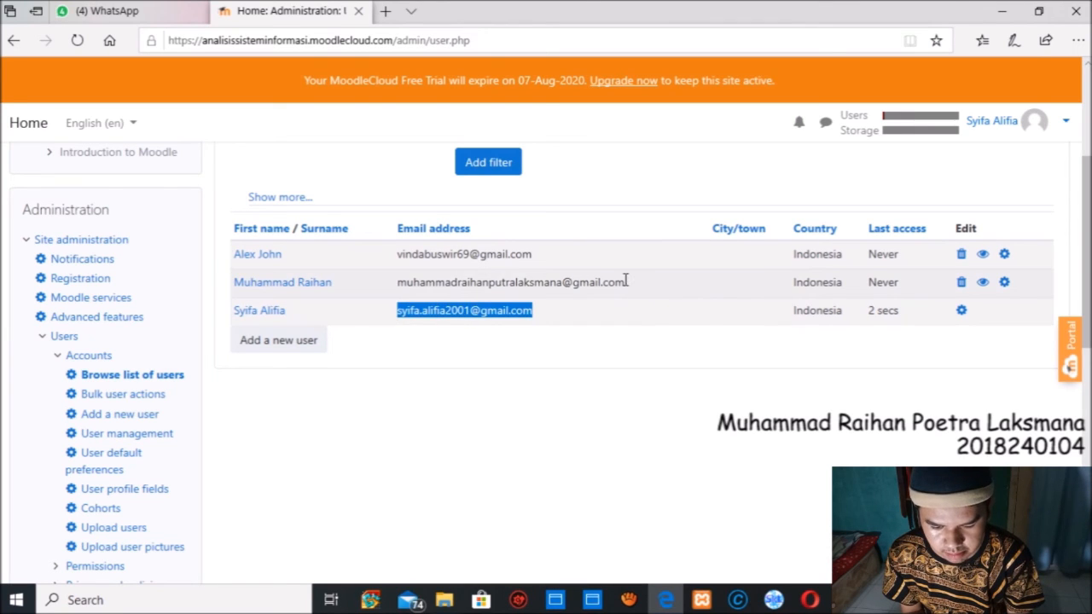
{"action": "left_click_drag", "start_coordinate": [625, 282], "coordinate": [398, 293]}
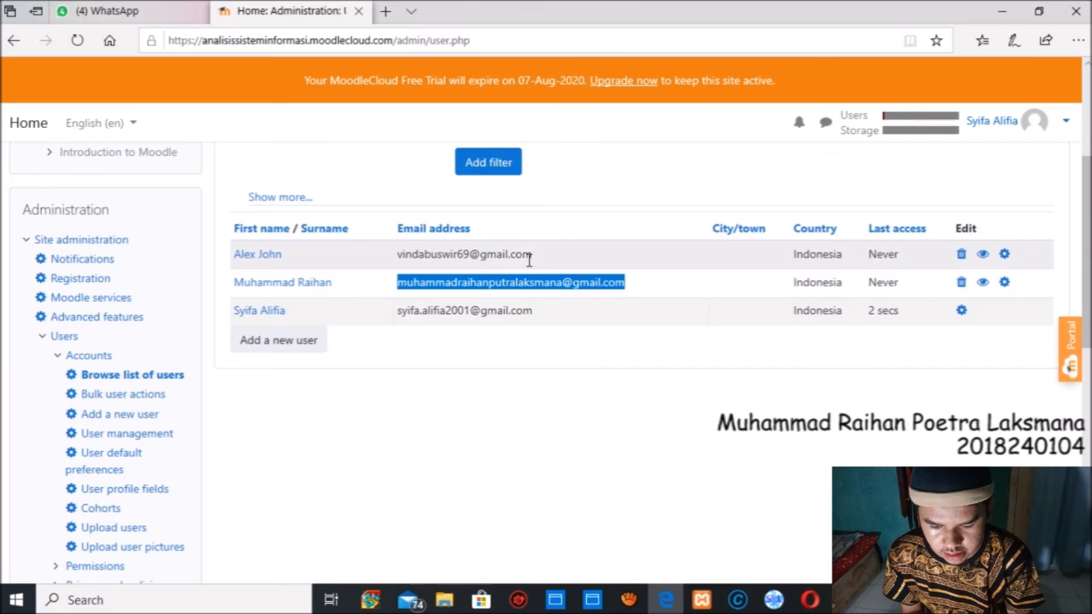
{"action": "left_click_drag", "start_coordinate": [531, 253], "coordinate": [396, 256]}
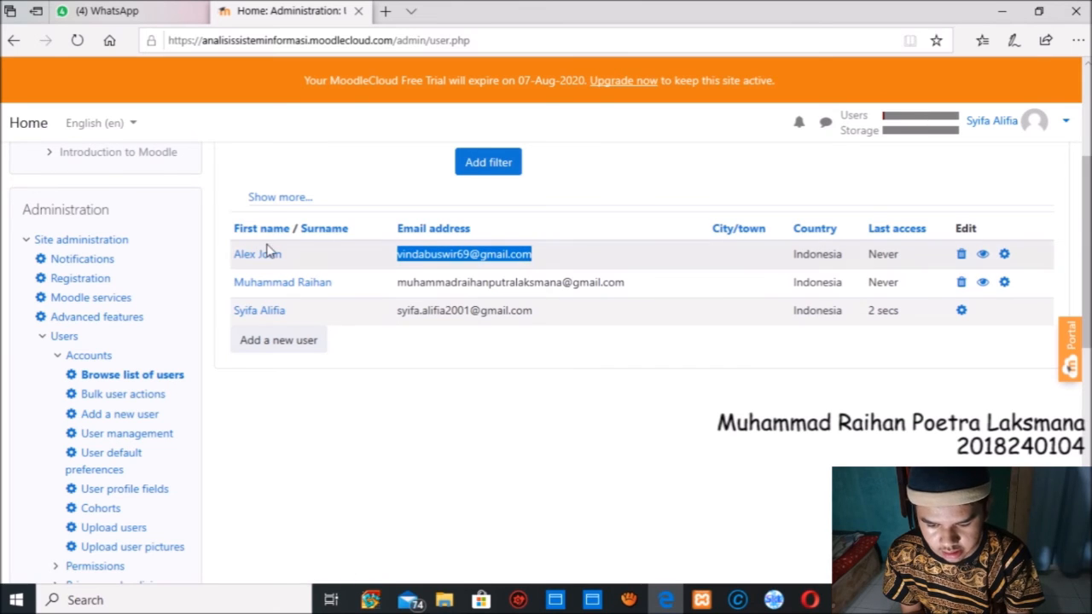
Step: Expand Users > Permissions and collapse Accounts in the navigation
{"action": "scroll", "coordinate": [359, 355], "scroll_direction": "down", "scroll_amount": 1}
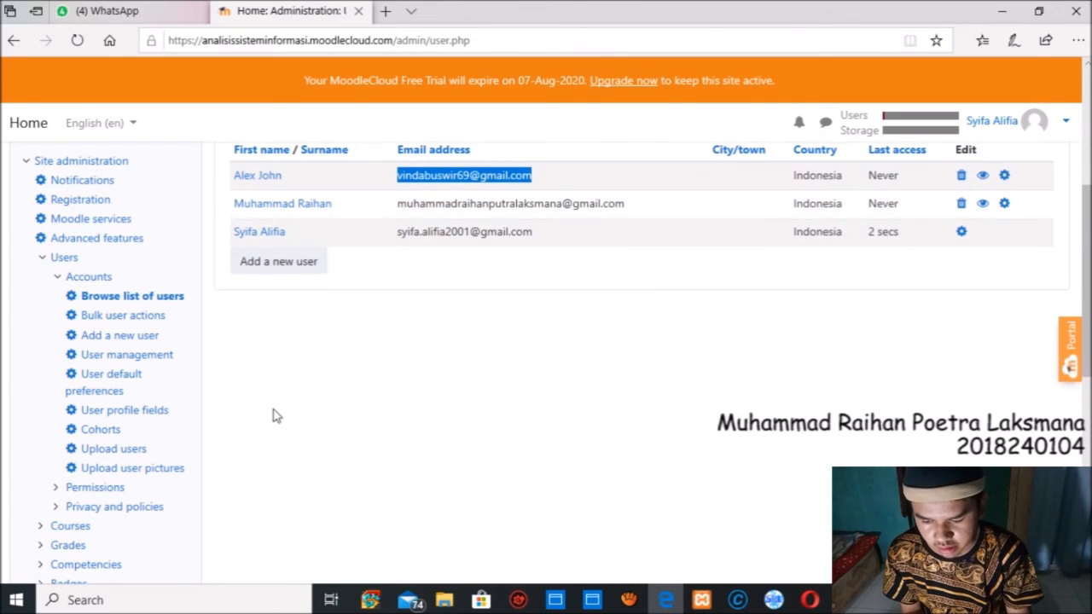
{"action": "scroll", "coordinate": [170, 459], "scroll_direction": "down", "scroll_amount": 1}
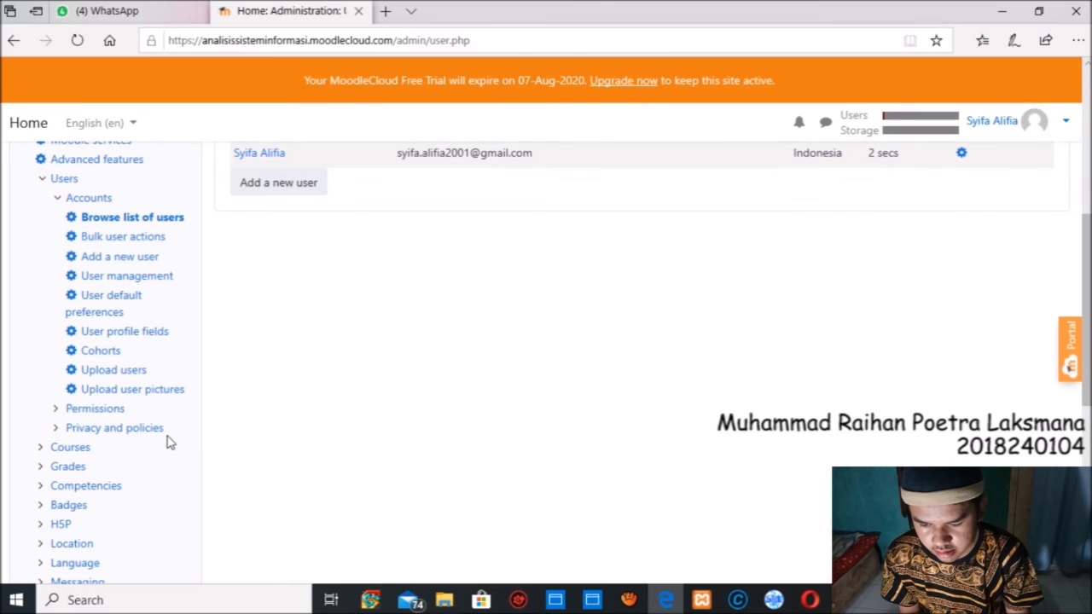
{"action": "left_click", "coordinate": [53, 411]}
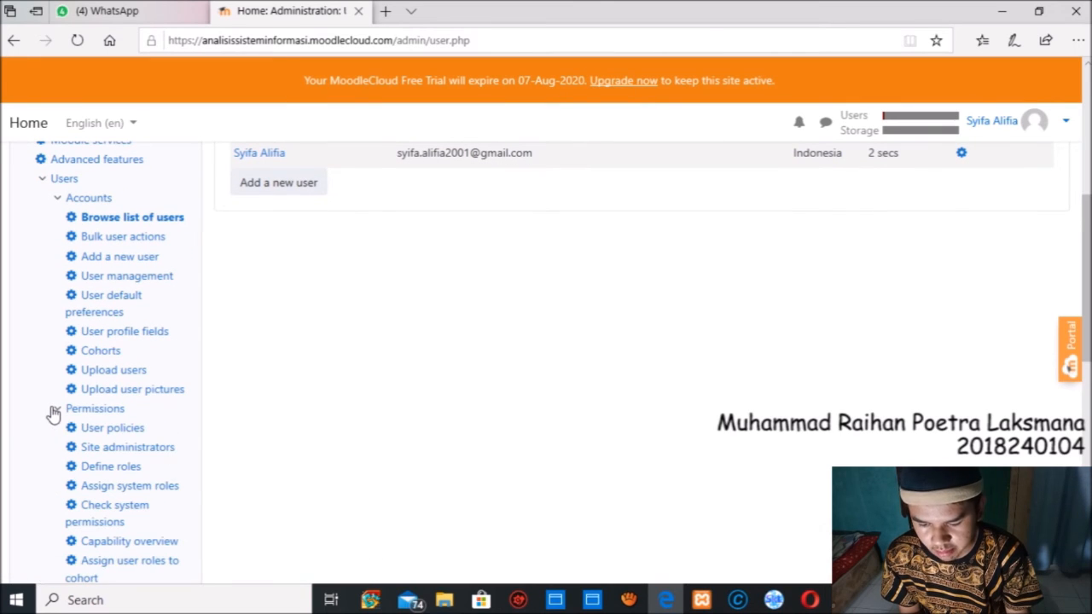
{"action": "left_click", "coordinate": [56, 198]}
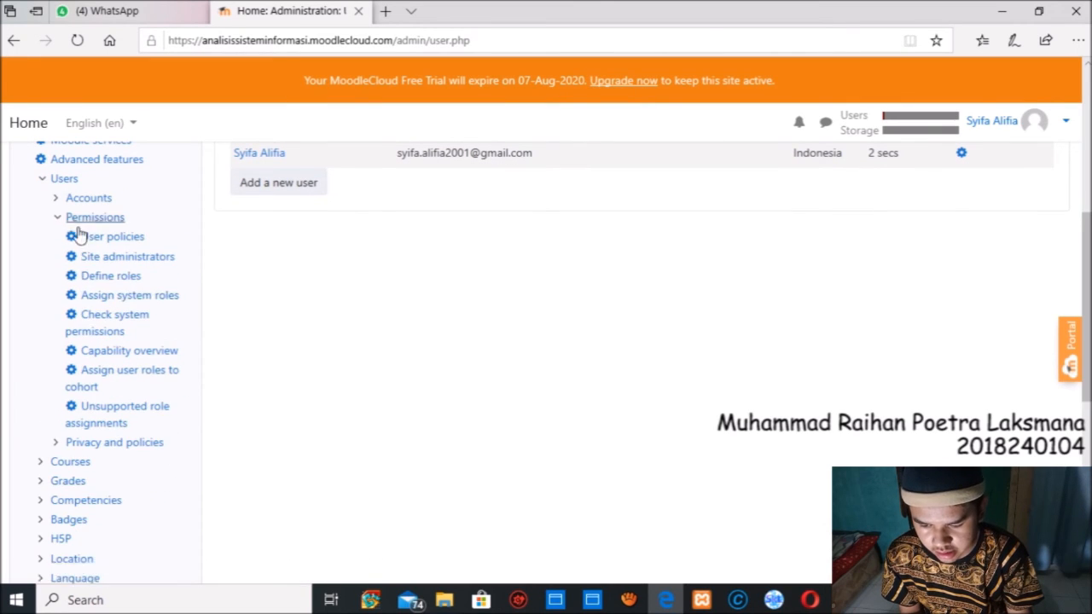
Step: Under Assign system roles, give the chosen potential user the Course creator role, then go back
{"action": "left_click", "coordinate": [164, 306]}
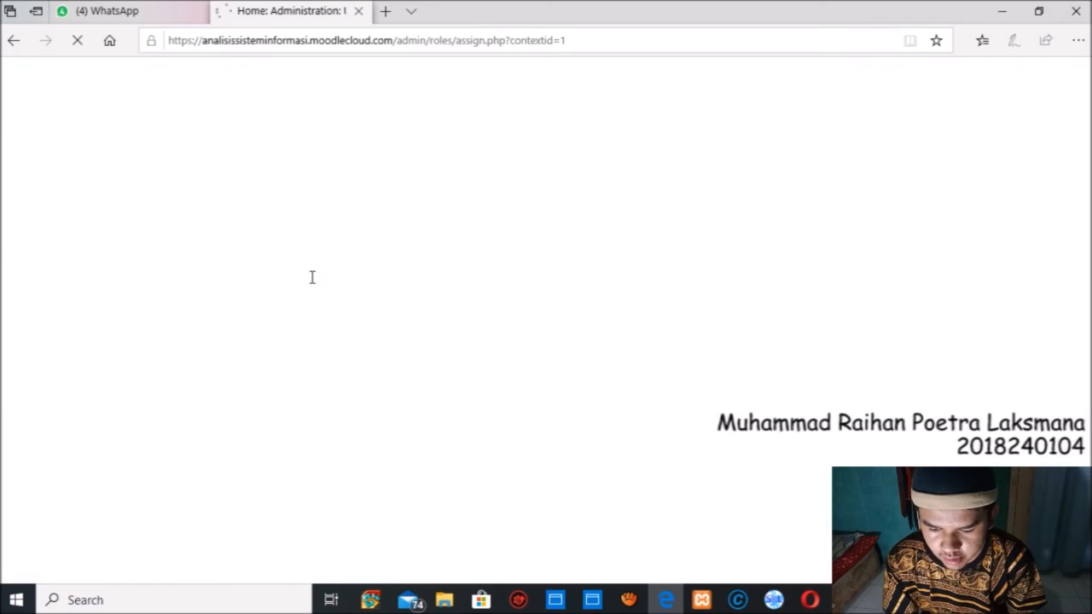
{"action": "scroll", "coordinate": [407, 341], "scroll_direction": "down", "scroll_amount": 1}
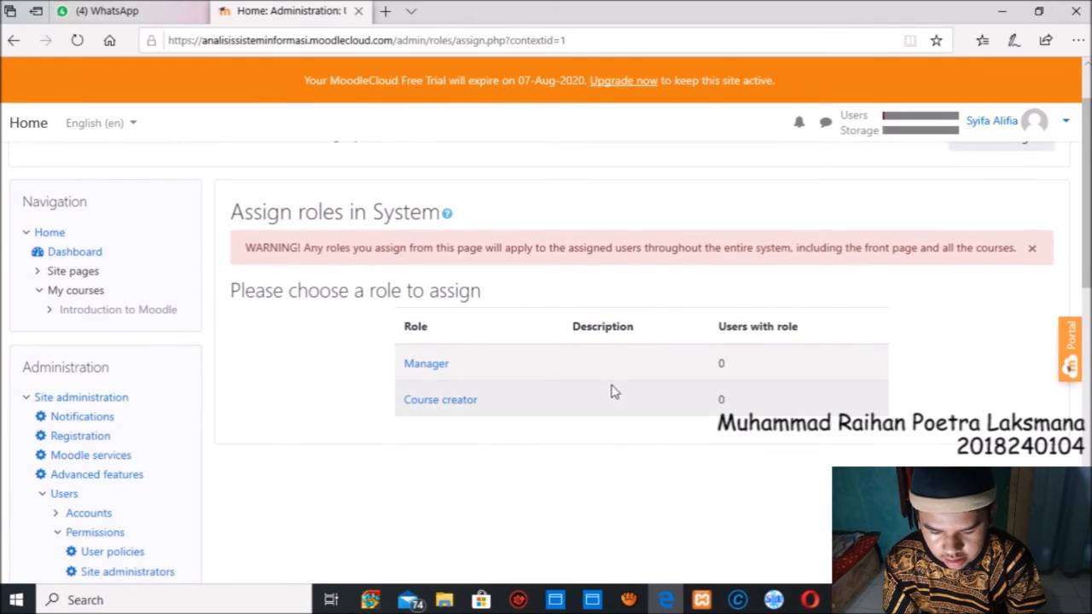
{"action": "left_click", "coordinate": [440, 400]}
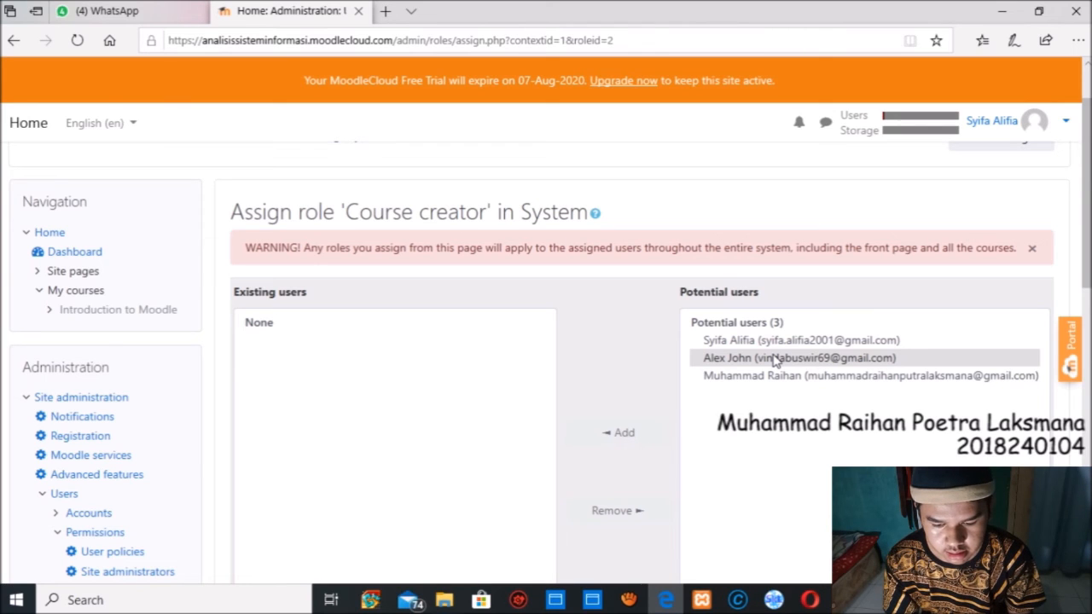
{"action": "left_click", "coordinate": [775, 361]}
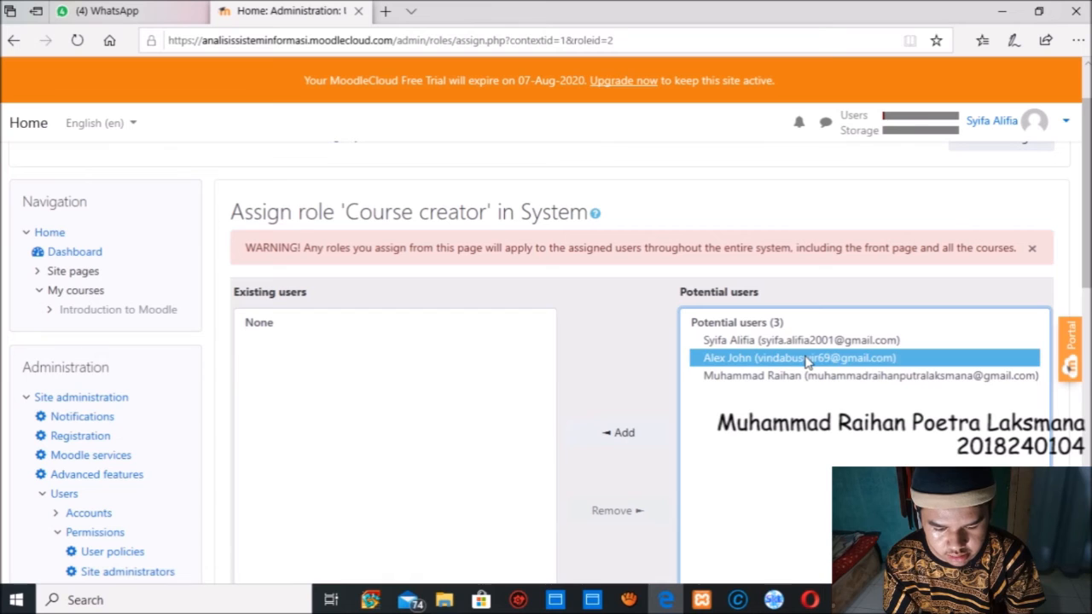
{"action": "left_click", "coordinate": [618, 434]}
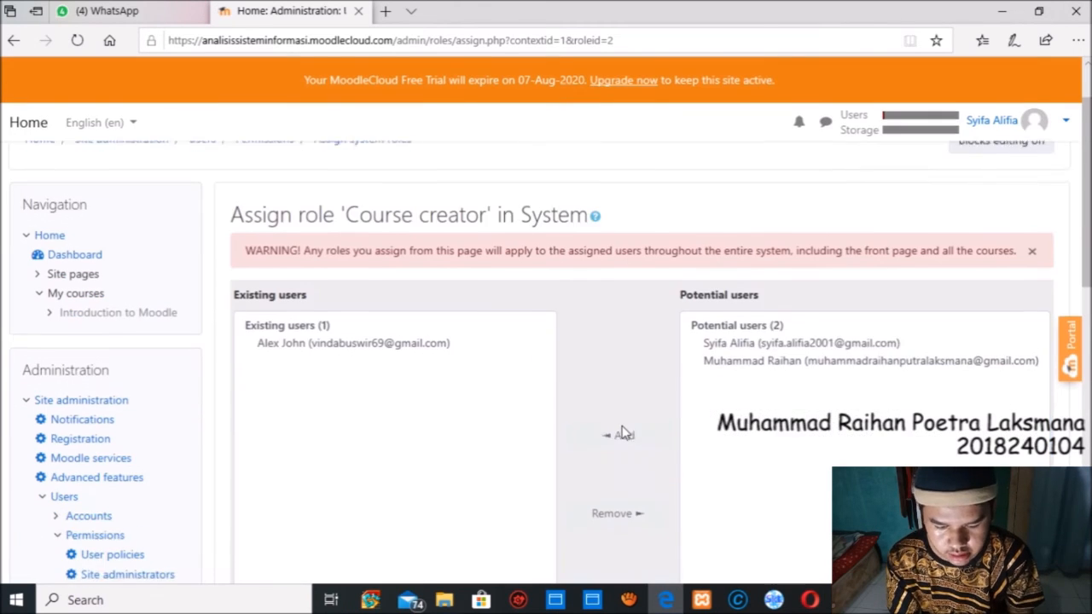
{"action": "scroll", "coordinate": [621, 427], "scroll_direction": "down", "scroll_amount": 1}
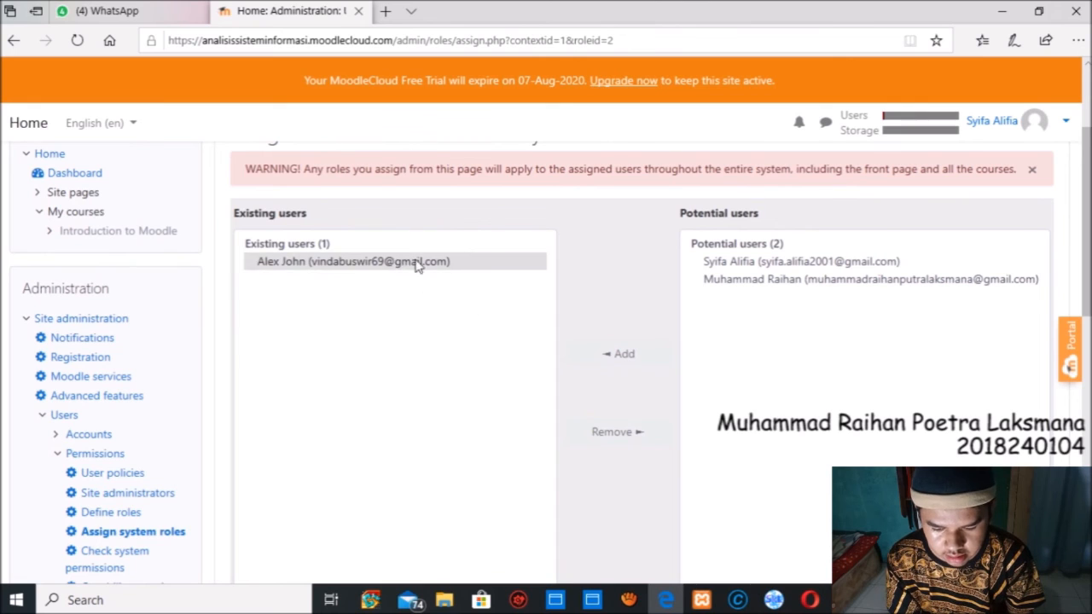
{"action": "left_click", "coordinate": [4, 42]}
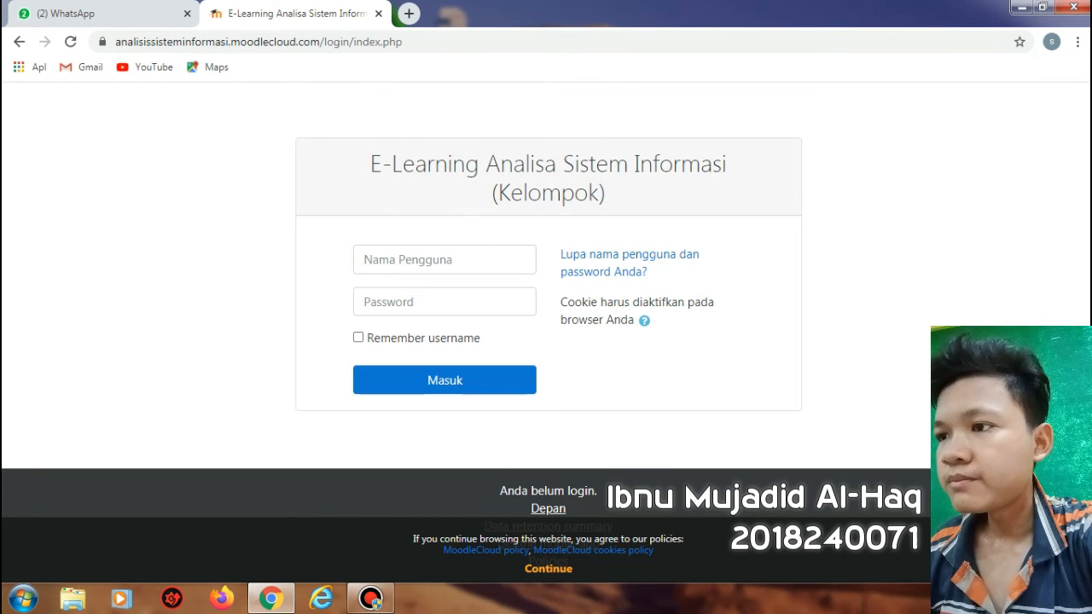
Step: Log in with username admin and the administrator password
{"action": "left_click", "coordinate": [445, 259]}
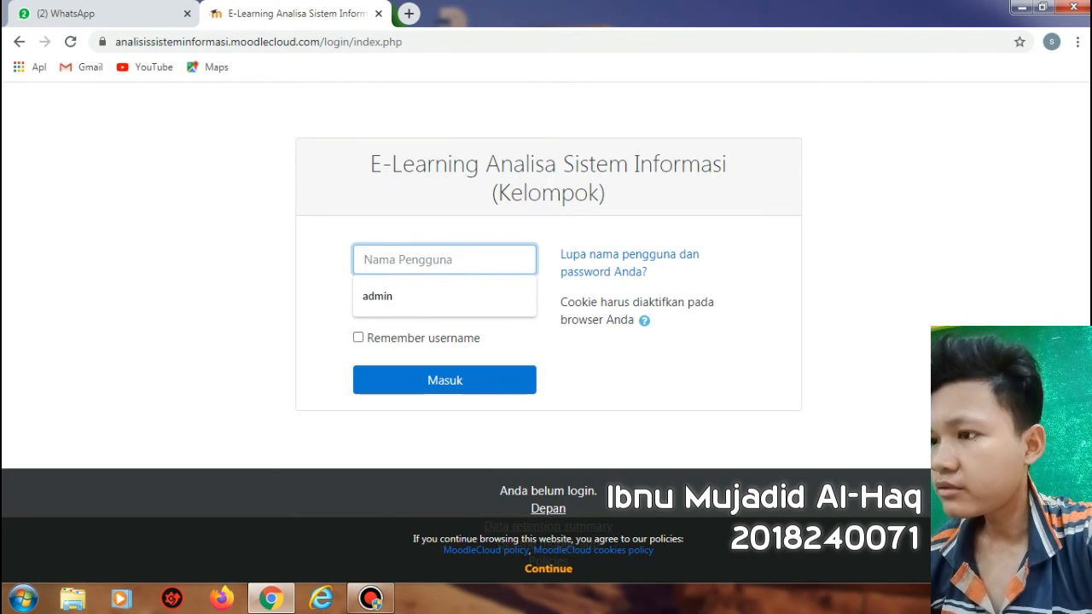
{"action": "type", "text": "admin"}
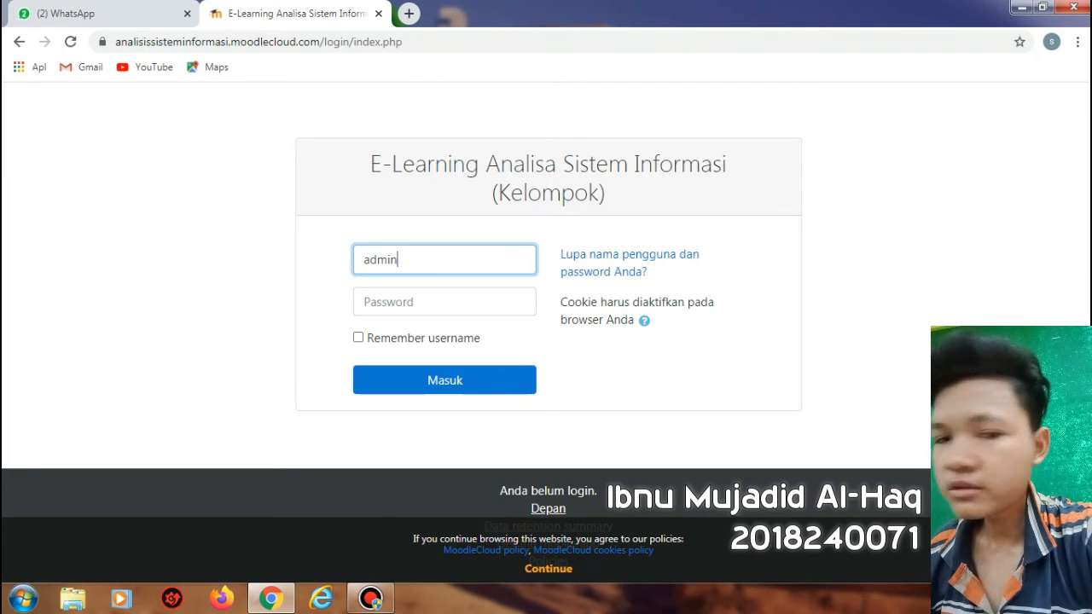
{"action": "key", "text": "Tab"}
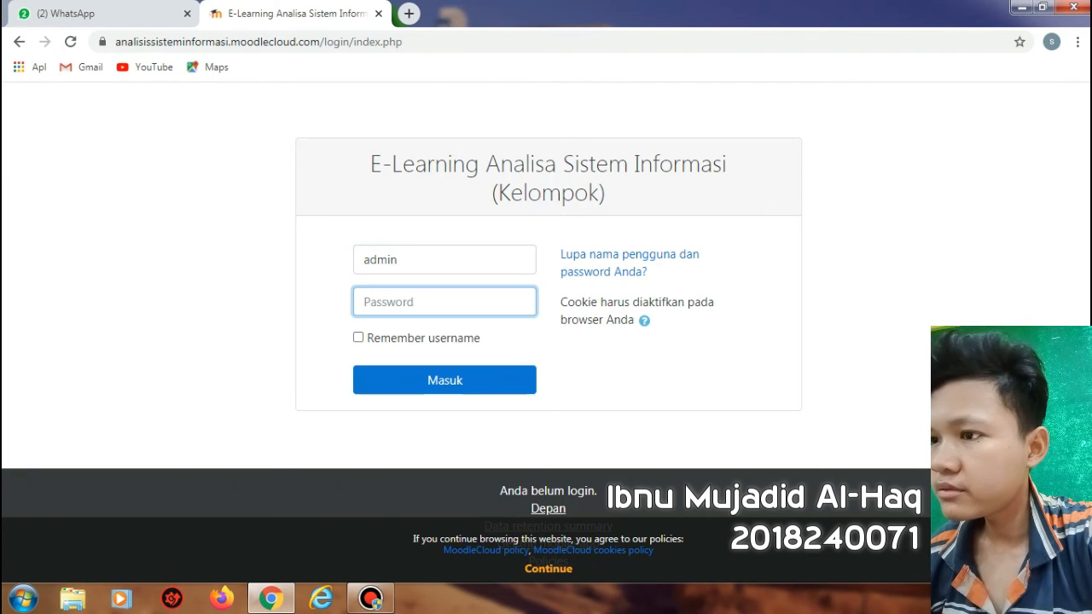
{"action": "type", "text": "•••"}
{"action": "key", "text": "BackSpace"}
{"action": "key", "text": "BackSpace"}
{"action": "key", "text": "BackSpace"}
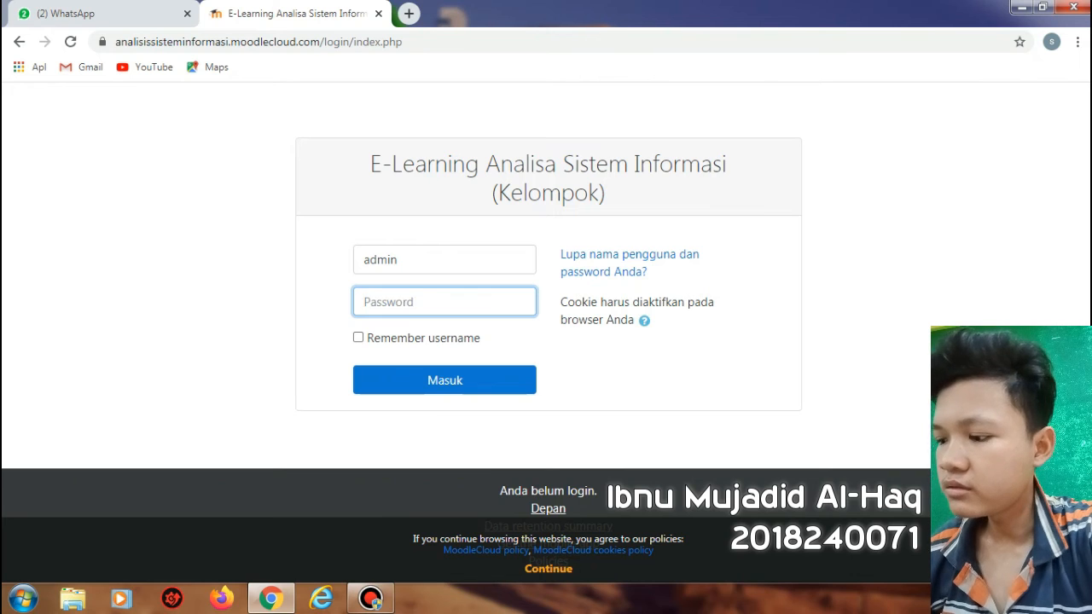
{"action": "type", "text": "••••••••"}
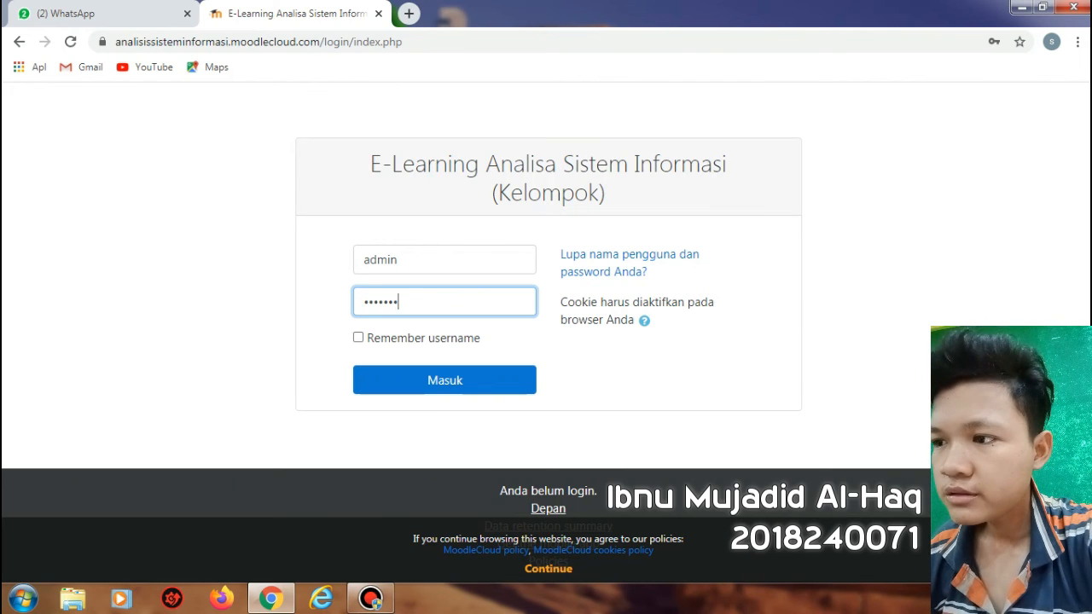
{"action": "key", "text": "Return"}
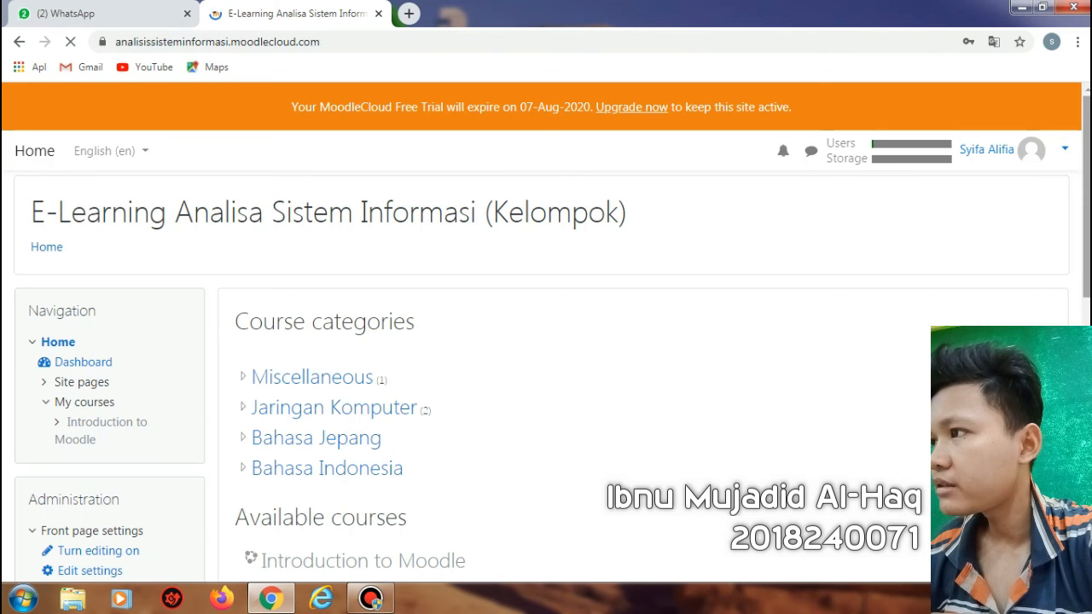
Step: Dismiss the save-password prompt and open Add a new course from Site administration > Courses
{"action": "left_click_drag", "start_coordinate": [1086, 188], "coordinate": [1086, 208]}
{"action": "left_click", "coordinate": [1018, 69]}
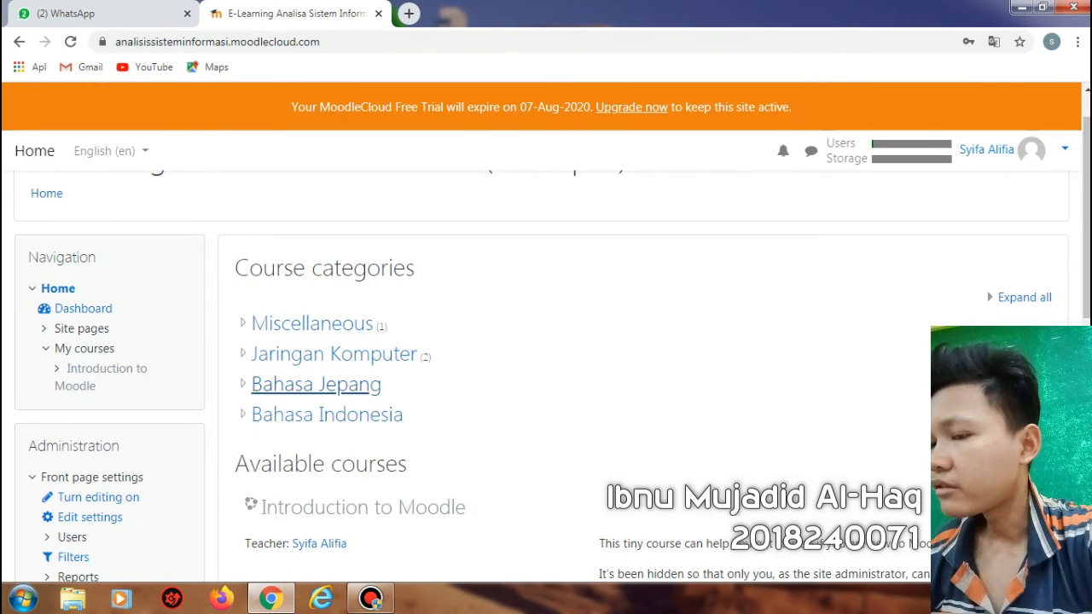
{"action": "left_click_drag", "start_coordinate": [1086, 208], "coordinate": [1086, 311]}
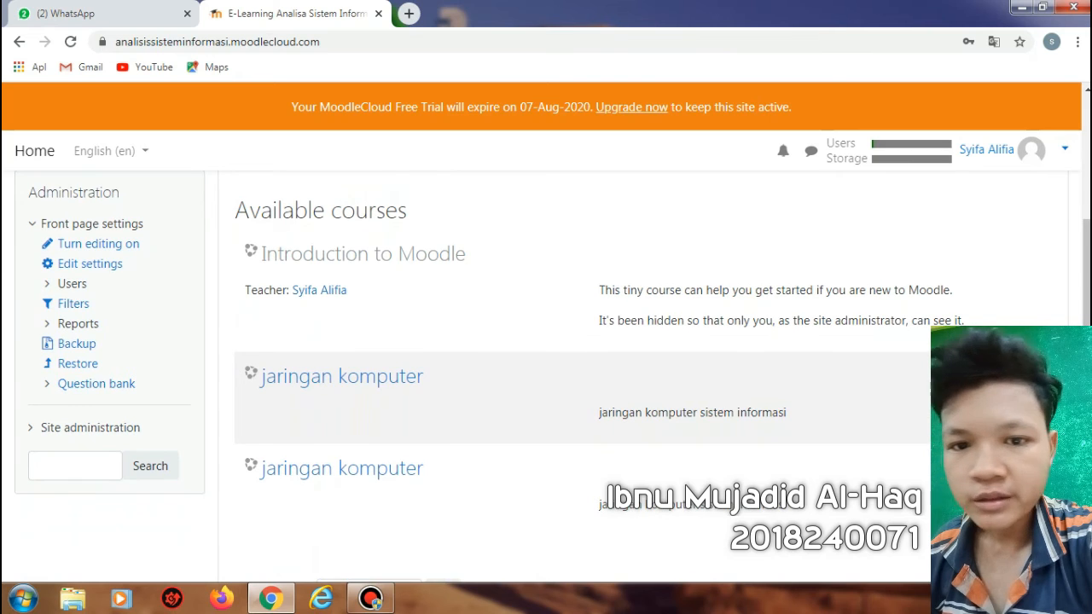
{"action": "left_click", "coordinate": [34, 426]}
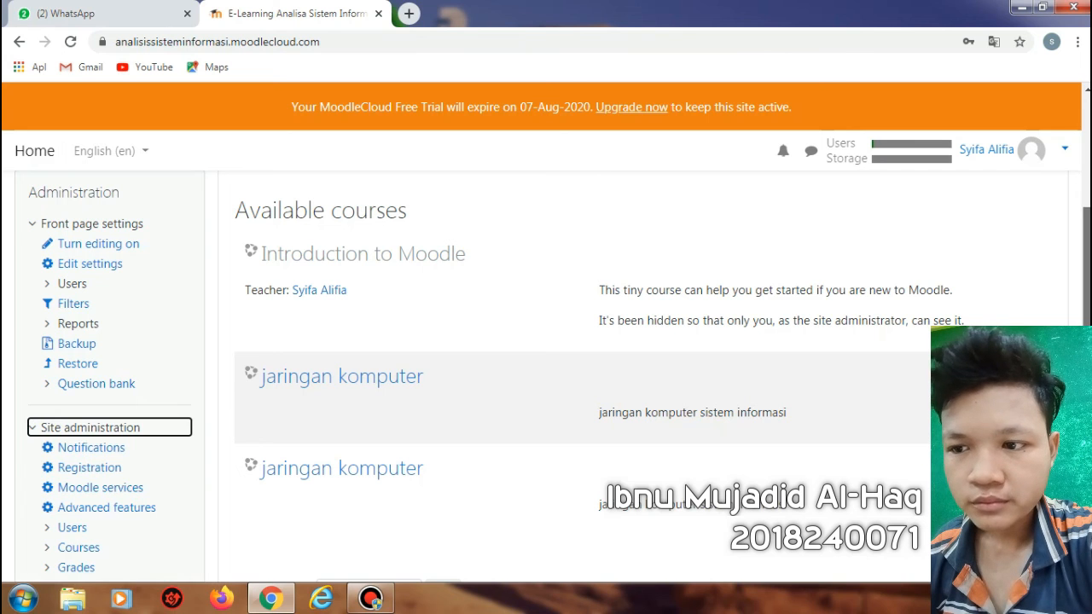
{"action": "scroll", "coordinate": [559, 377], "scroll_direction": "down", "scroll_amount": 2}
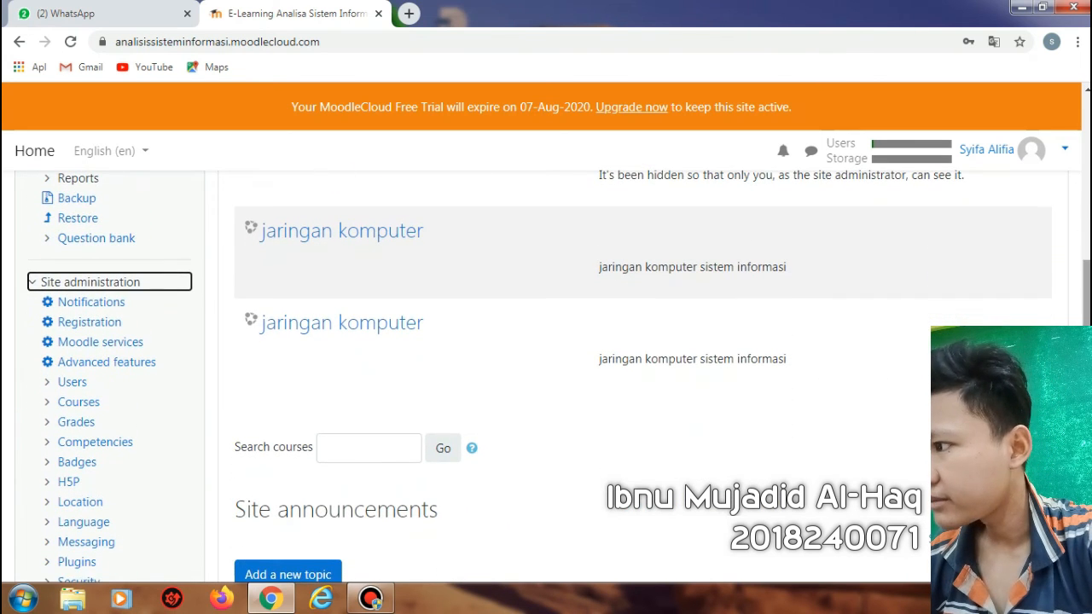
{"action": "scroll", "coordinate": [559, 377], "scroll_direction": "down", "scroll_amount": 2}
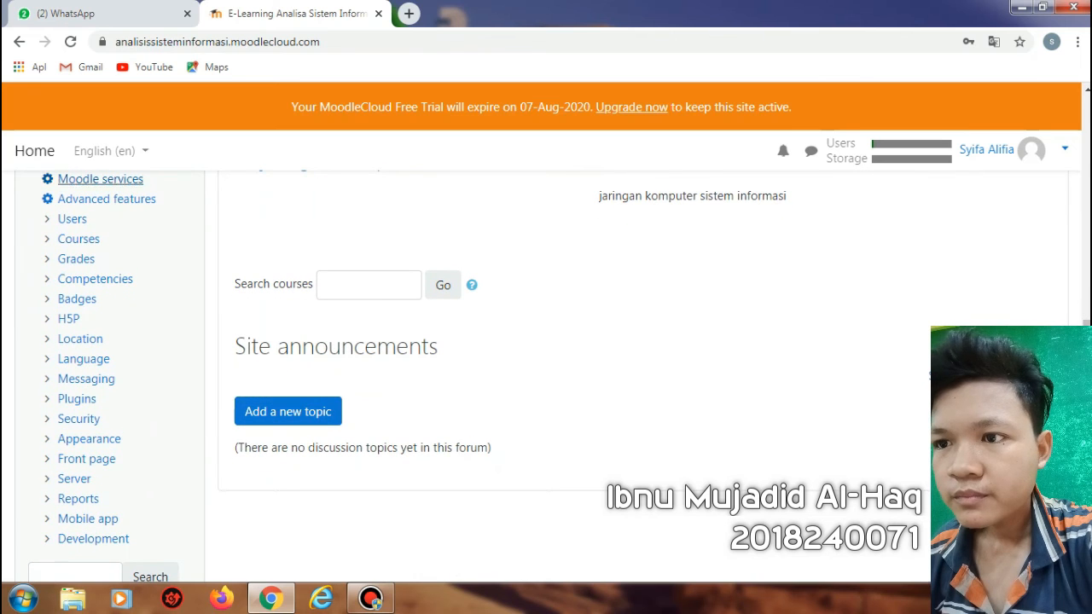
{"action": "left_click", "coordinate": [78, 239]}
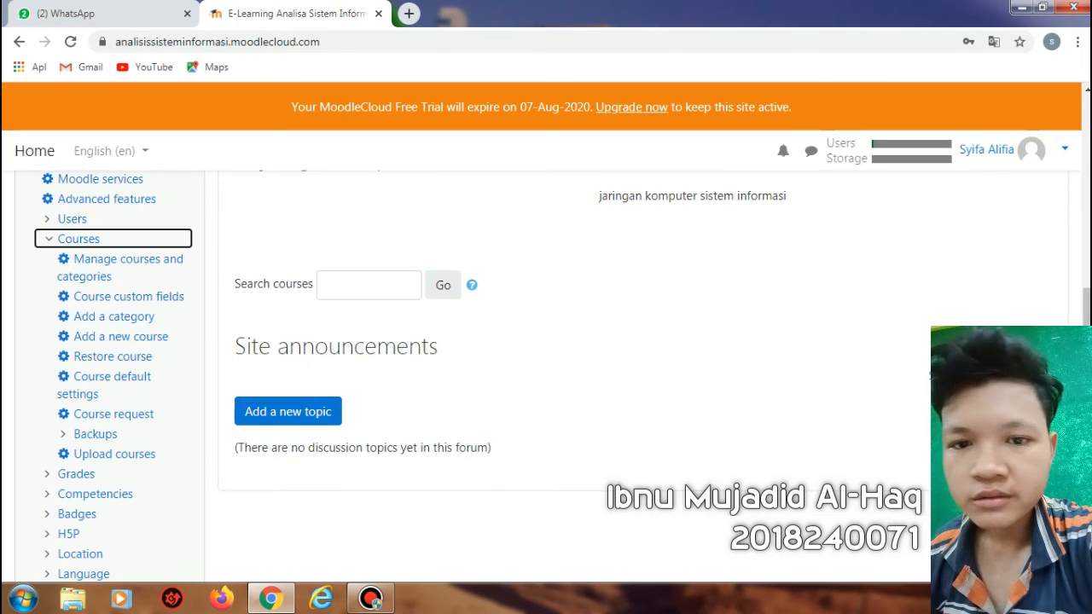
{"action": "left_click", "coordinate": [120, 336]}
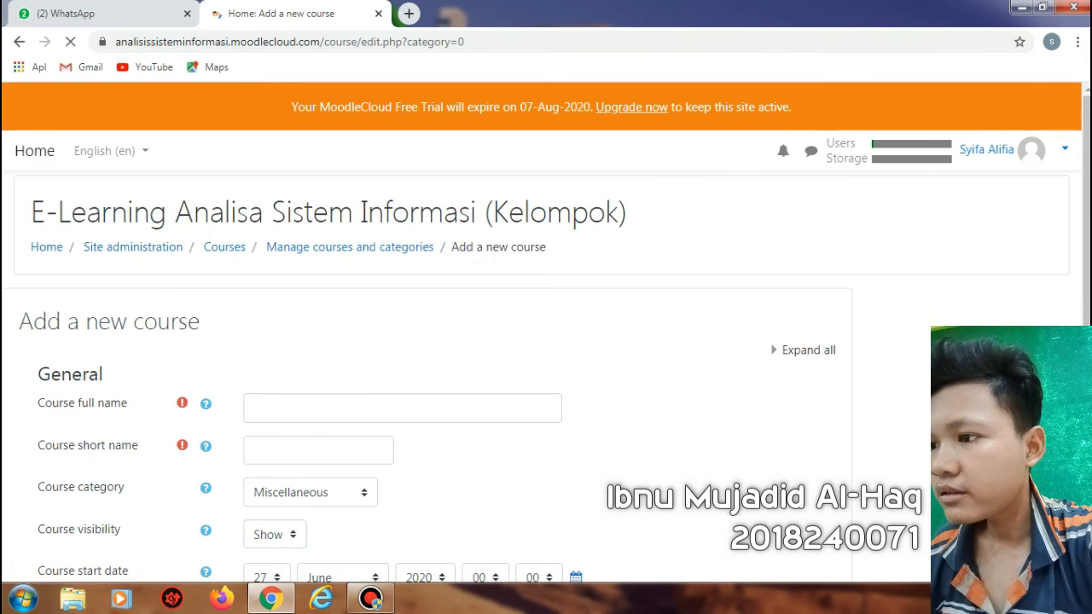
Step: Name the course 'Jaringan komputer', short name JR2018, in the Jaringan Komputer category
{"action": "left_click", "coordinate": [617, 409]}
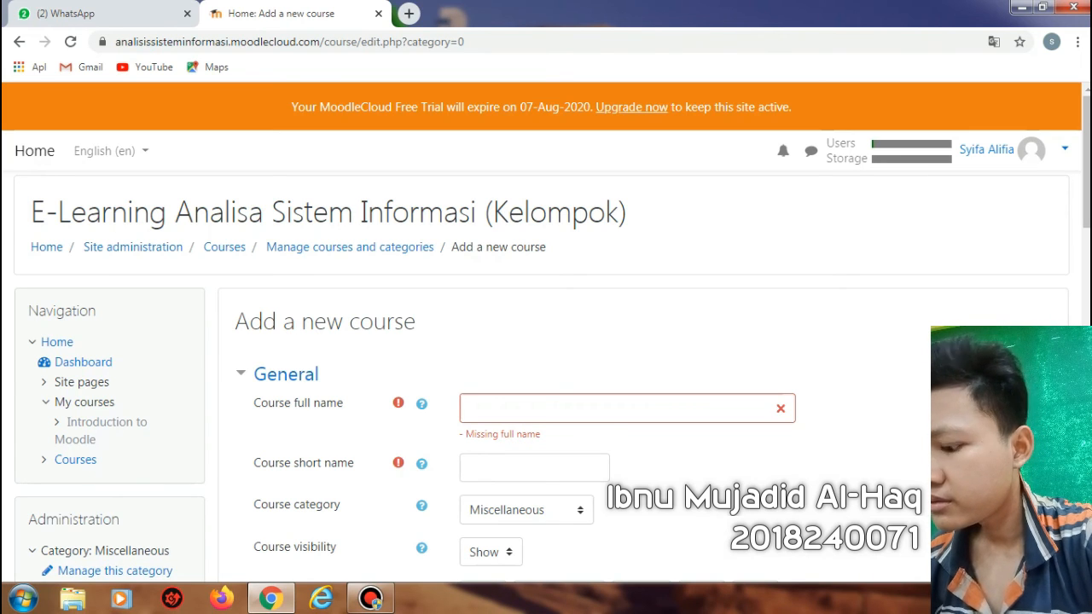
{"action": "left_click", "coordinate": [617, 408]}
{"action": "type", "text": "b"}
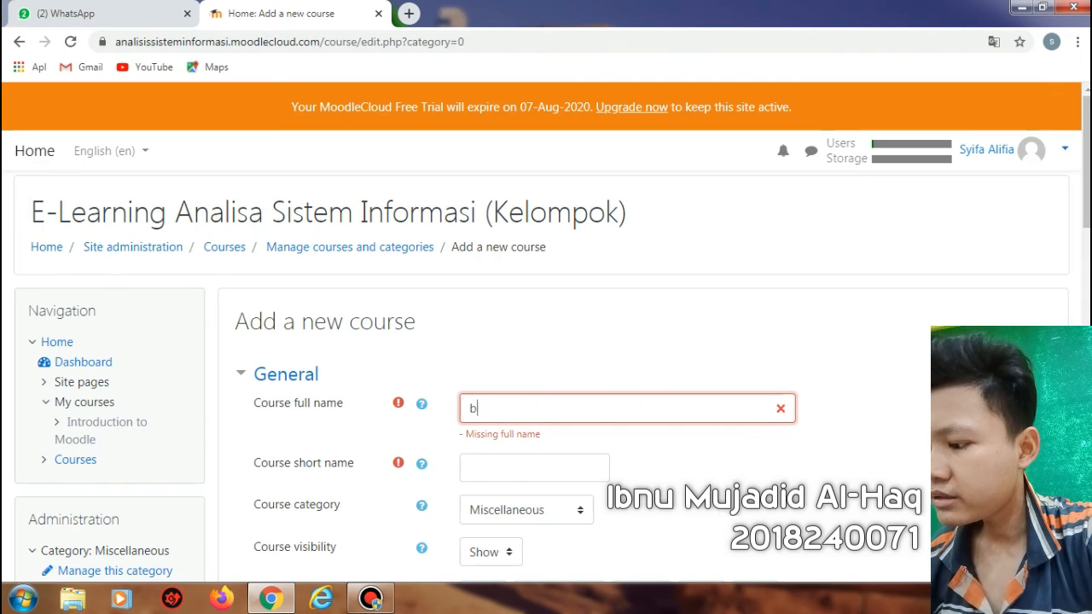
{"action": "type", "text": "ahasa in"}
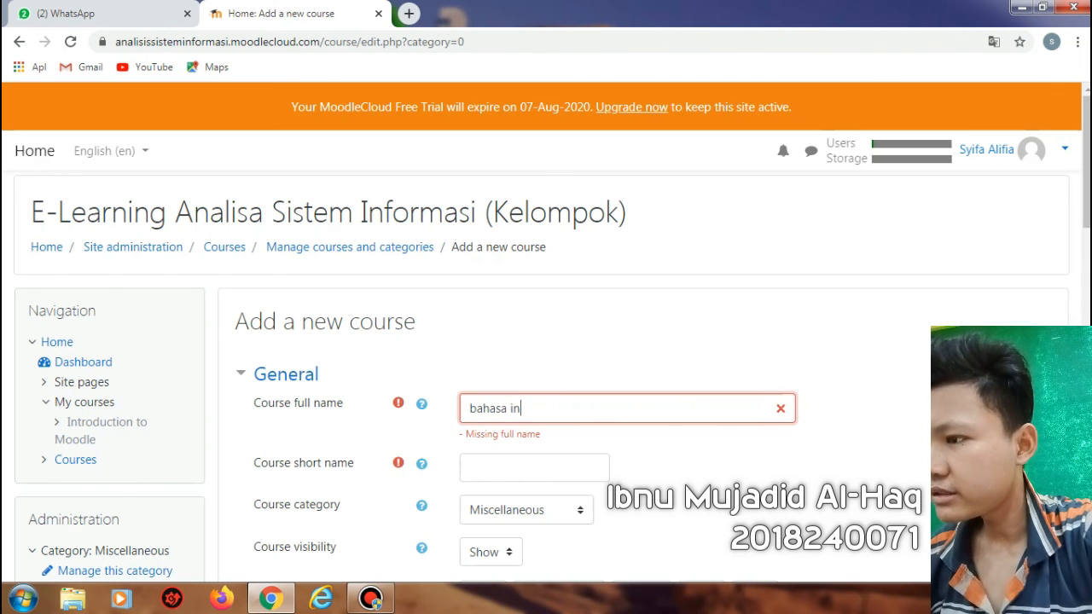
{"action": "type", "text": "donesia"}
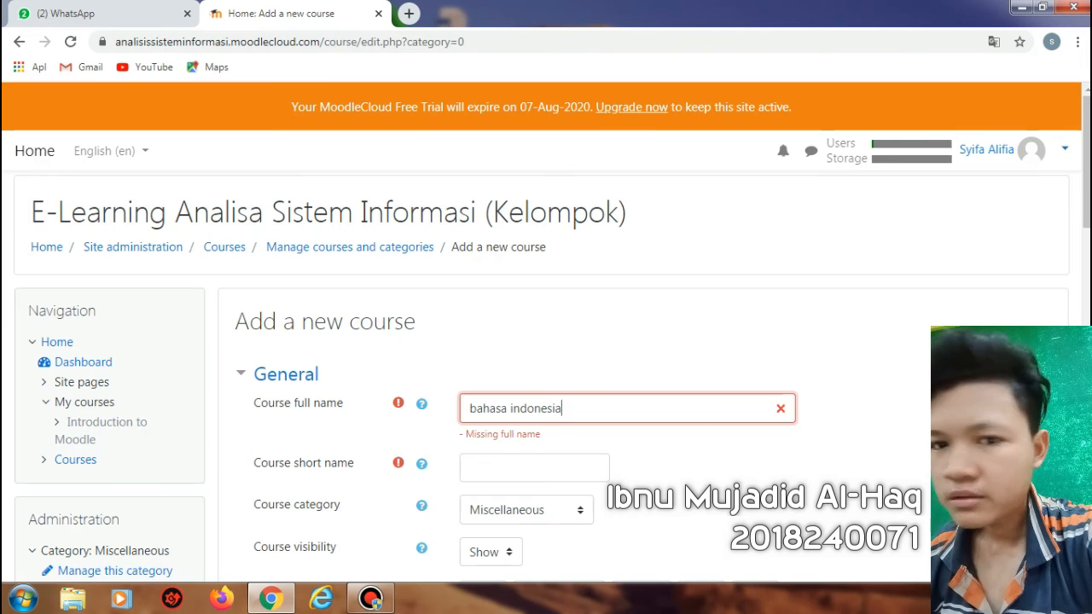
{"action": "left_click", "coordinate": [534, 466]}
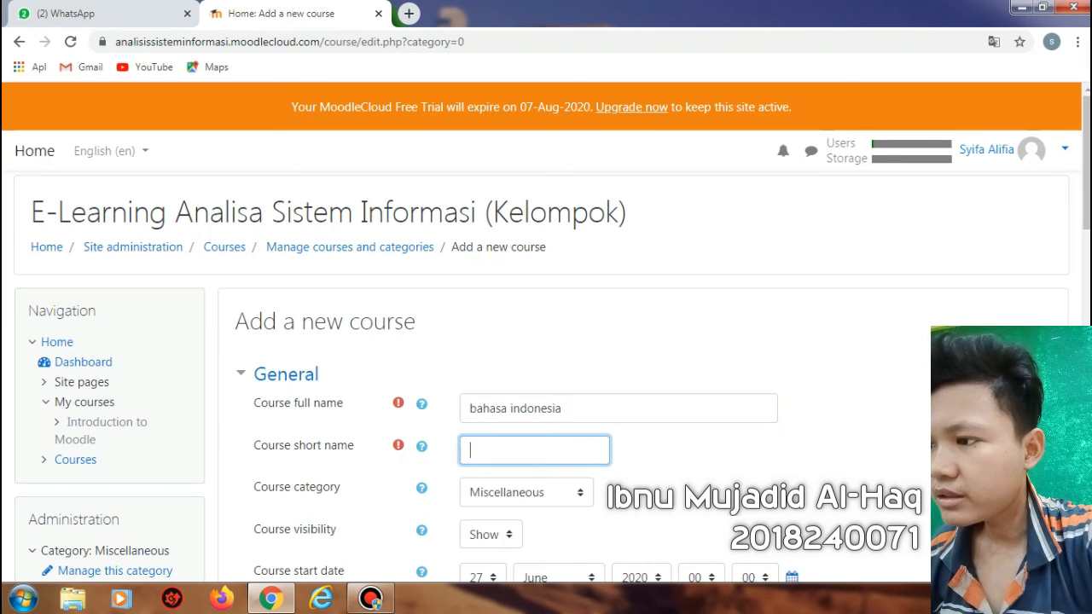
{"action": "key", "text": "shift+Tab"}
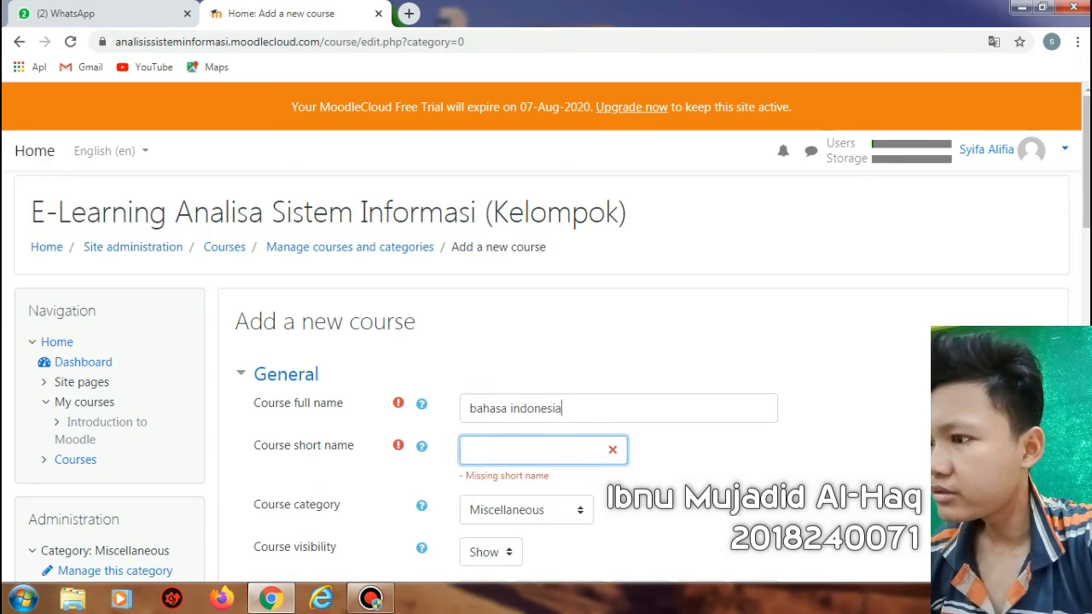
{"action": "key", "text": "BackSpace"}
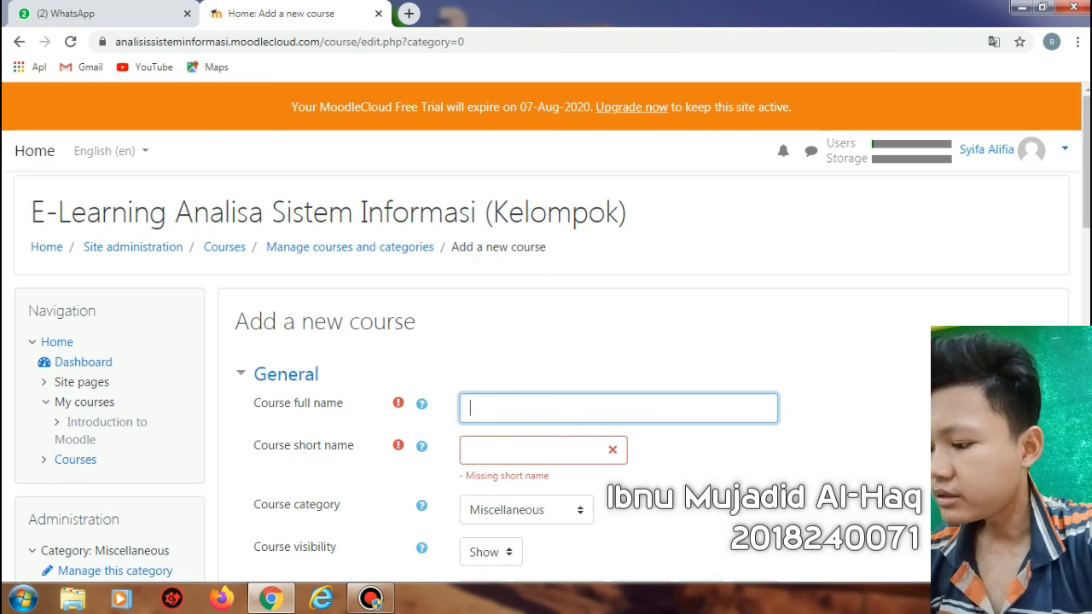
{"action": "type", "text": "Jaring"}
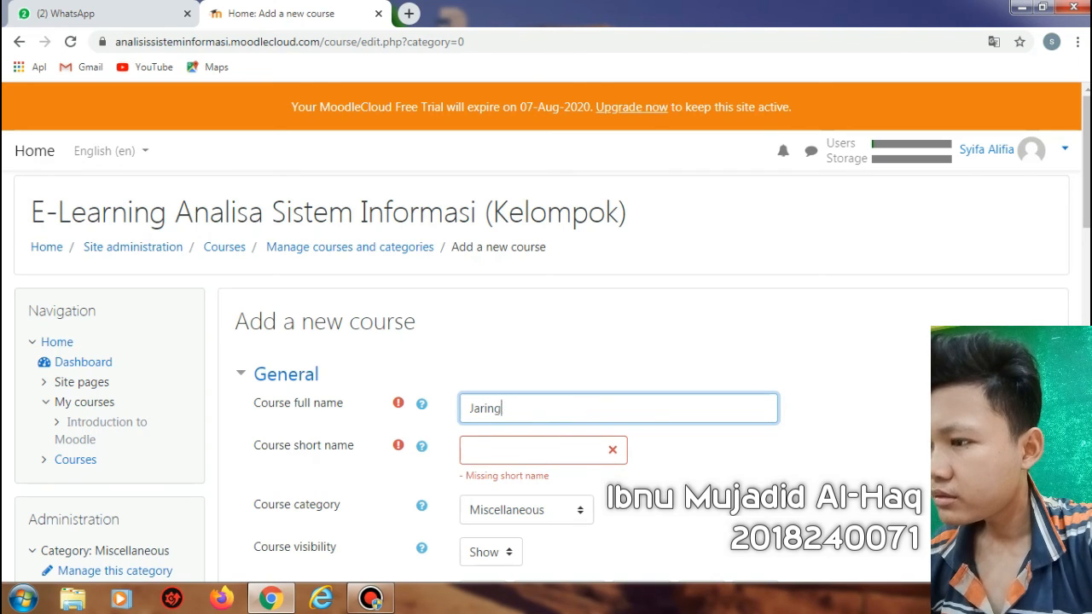
{"action": "type", "text": "an kom"}
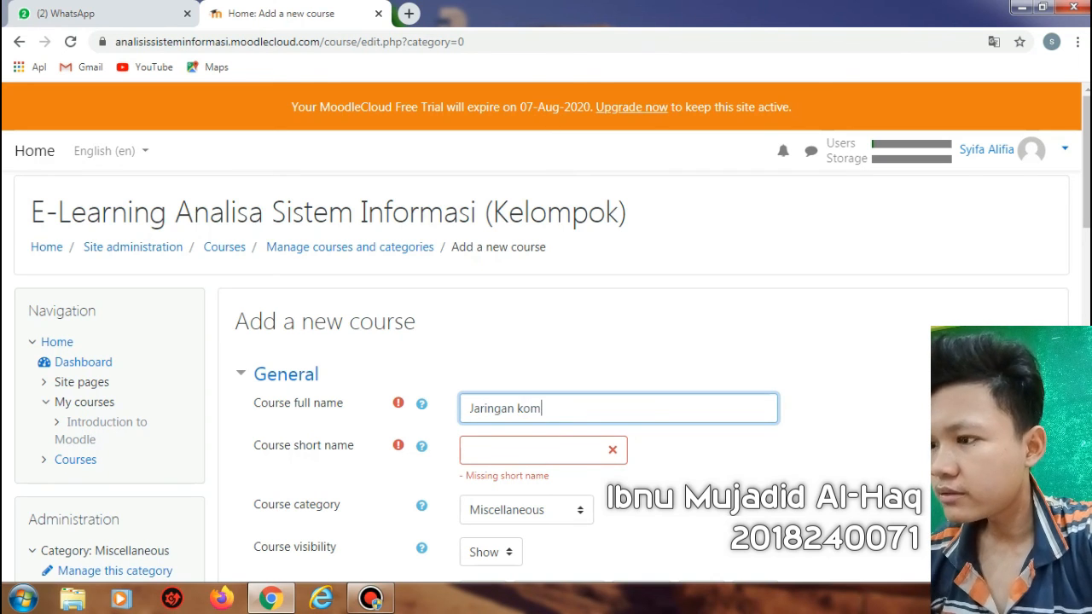
{"action": "type", "text": "puter"}
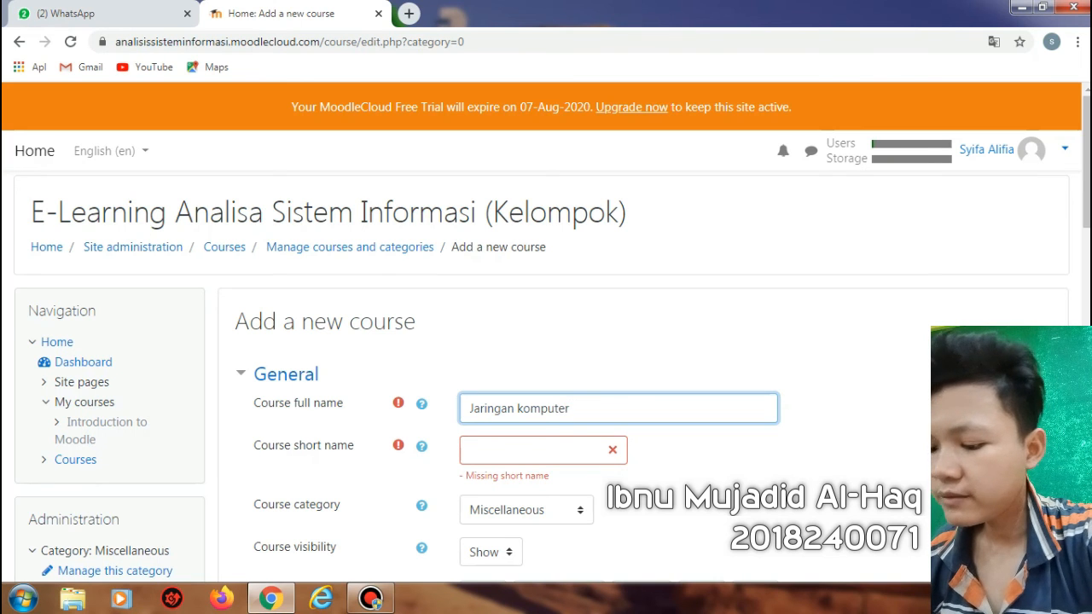
{"action": "key", "text": "Tab"}
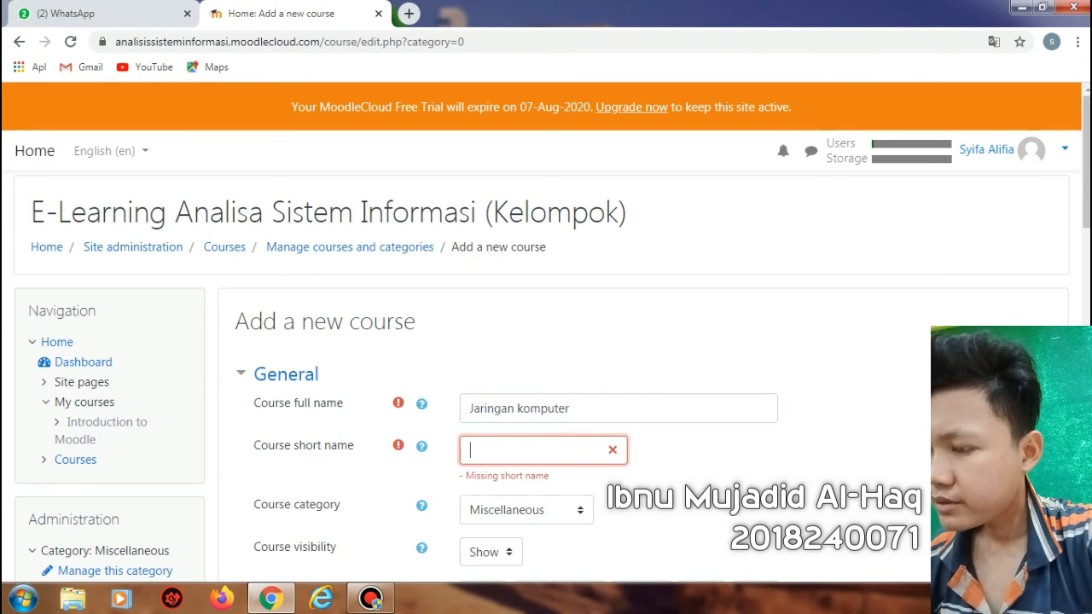
{"action": "type", "text": "J"}
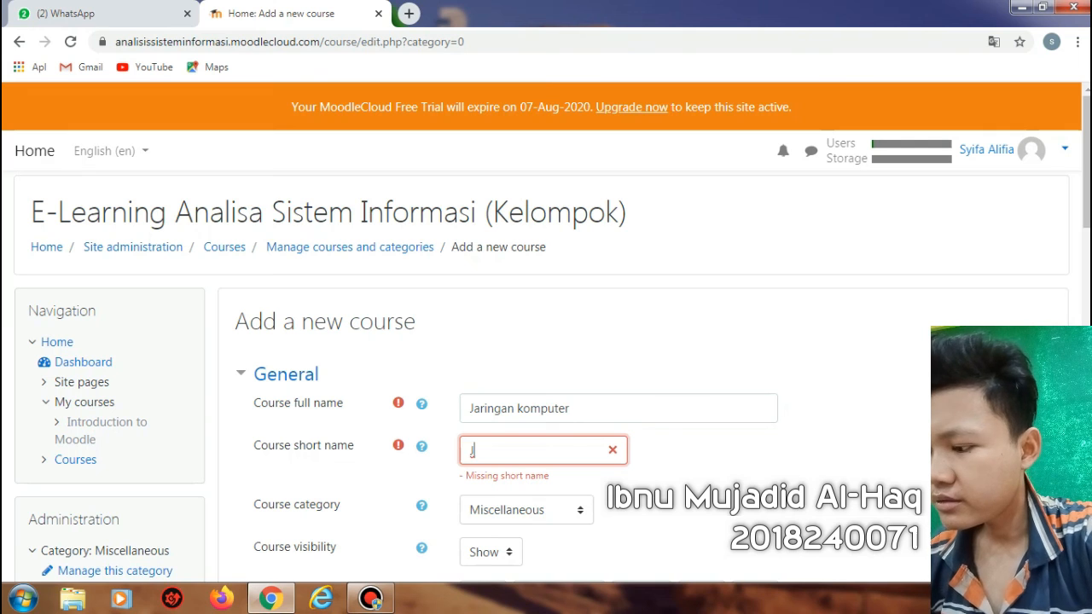
{"action": "type", "text": "R2018"}
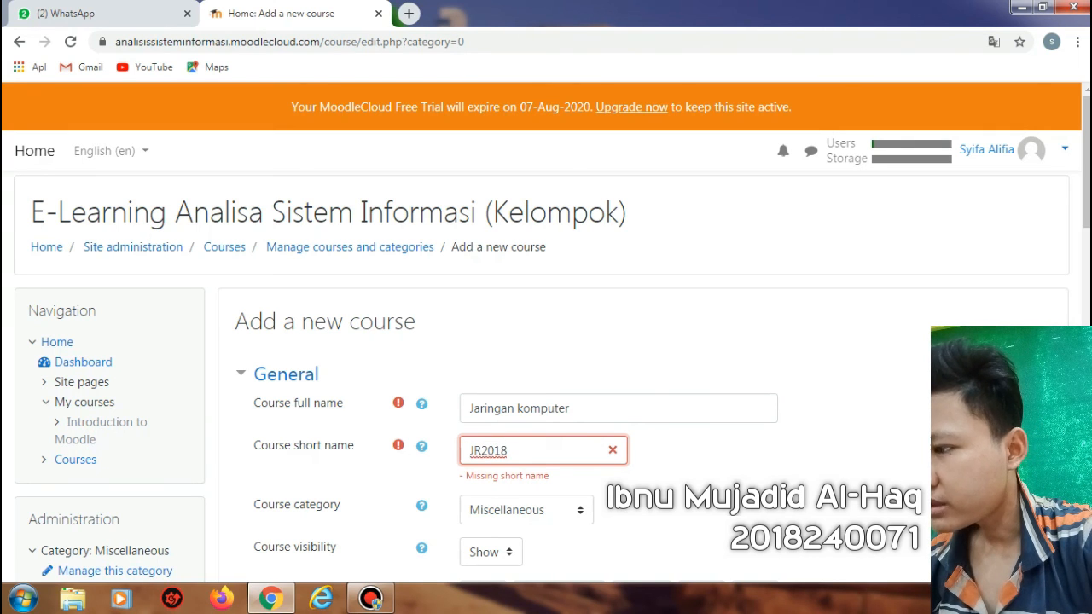
{"action": "left_click", "coordinate": [526, 510]}
{"action": "left_click", "coordinate": [520, 533]}
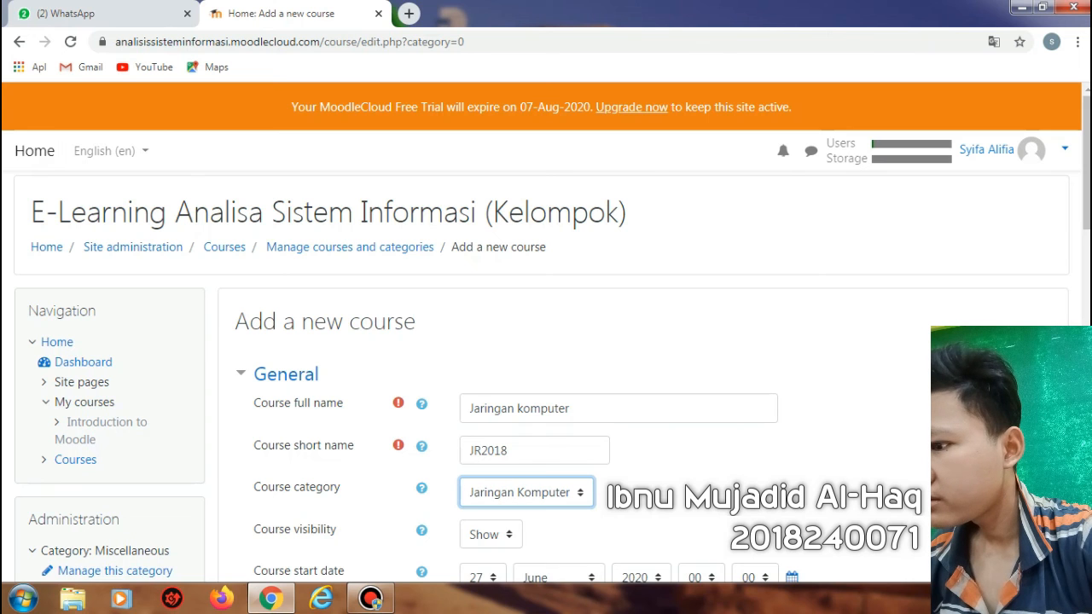
Step: Set the course end date to 28 June 2020
{"action": "scroll", "coordinate": [546, 384], "scroll_direction": "down", "scroll_amount": 1}
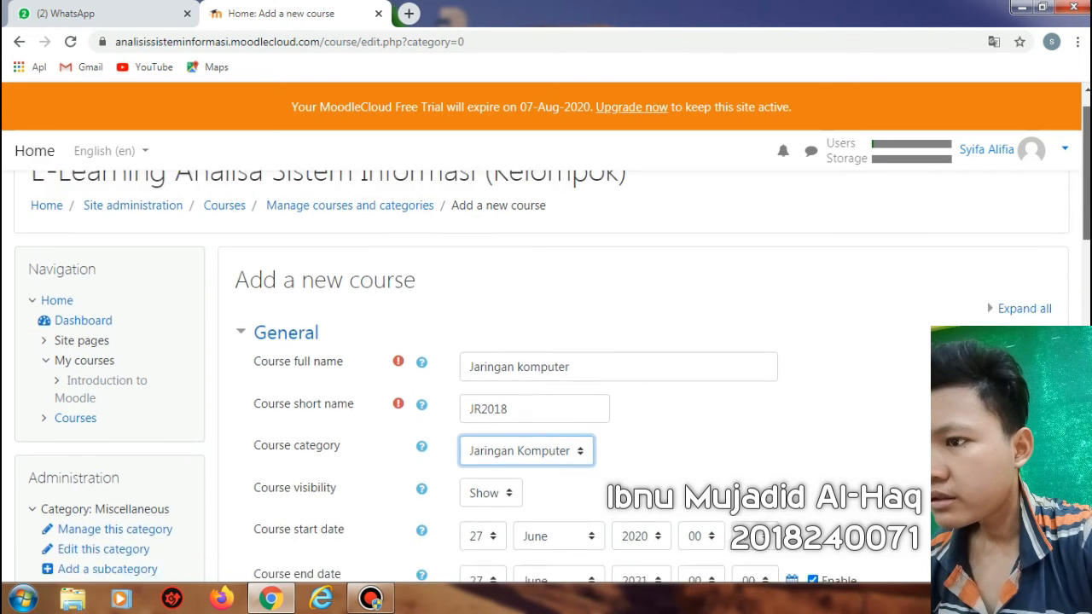
{"action": "scroll", "coordinate": [545, 384], "scroll_direction": "down", "scroll_amount": 3}
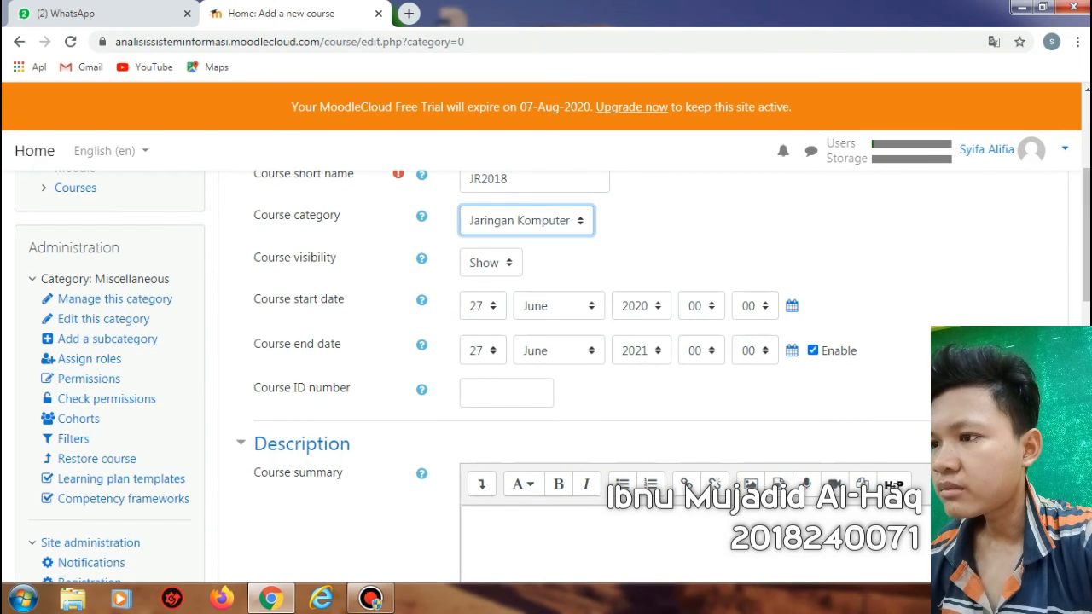
{"action": "left_click", "coordinate": [483, 350]}
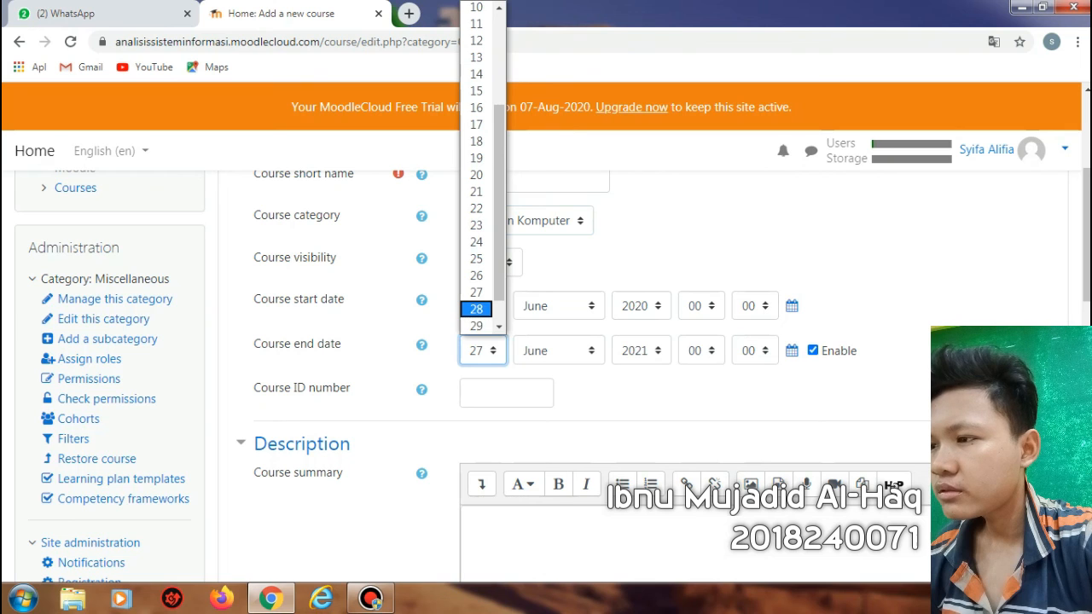
{"action": "left_click", "coordinate": [477, 309]}
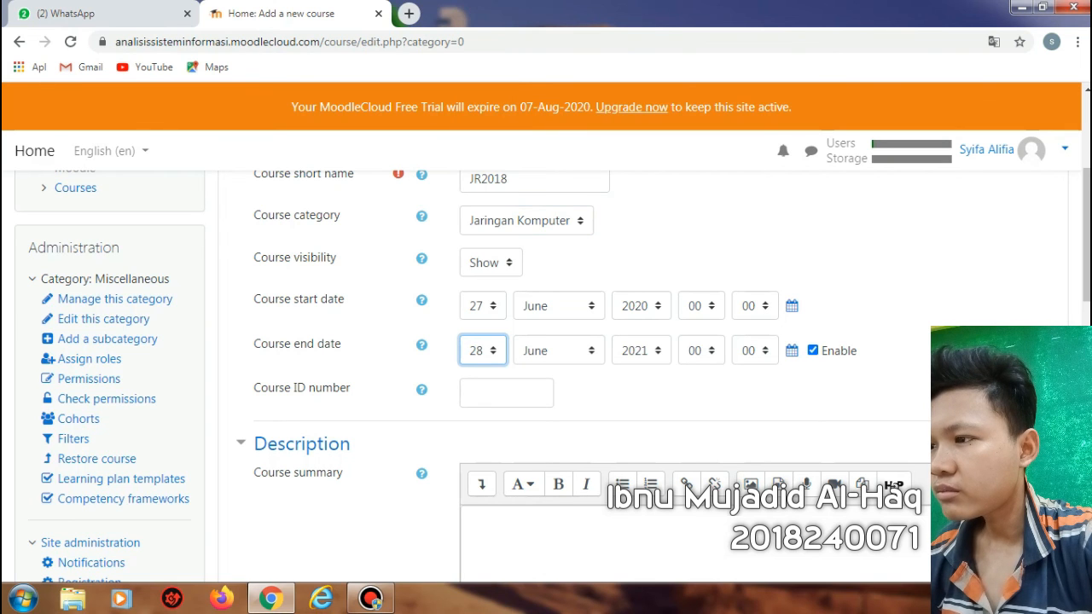
{"action": "left_click", "coordinate": [641, 350]}
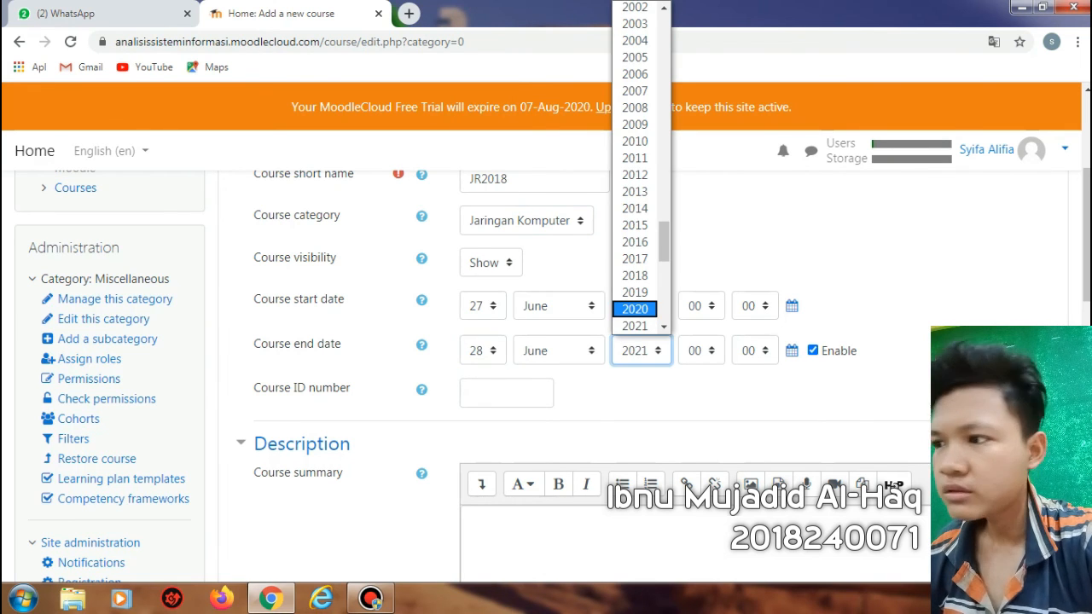
{"action": "left_click", "coordinate": [634, 309]}
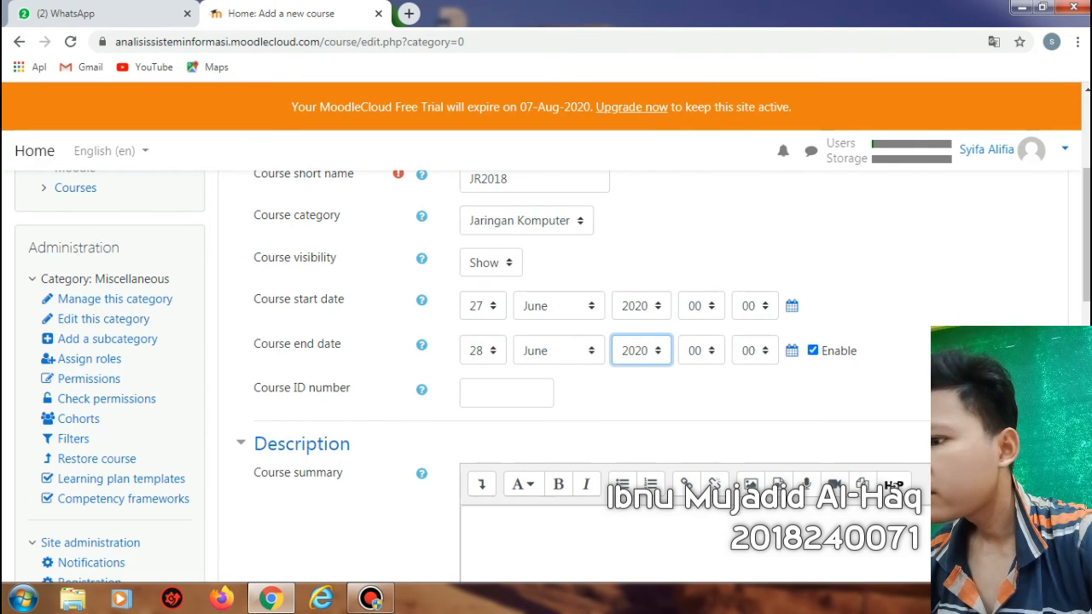
Step: Enter the course summary 'jaringan komputer 2020 pembelajaran'
{"action": "scroll", "coordinate": [546, 375], "scroll_direction": "down", "scroll_amount": 1}
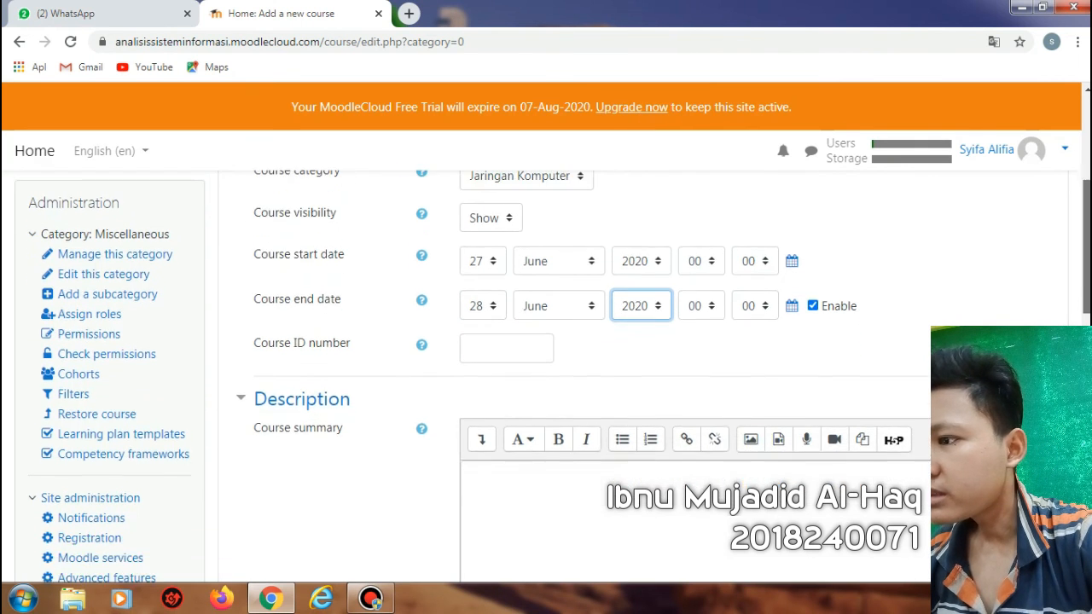
{"action": "scroll", "coordinate": [546, 376], "scroll_direction": "down", "scroll_amount": 1}
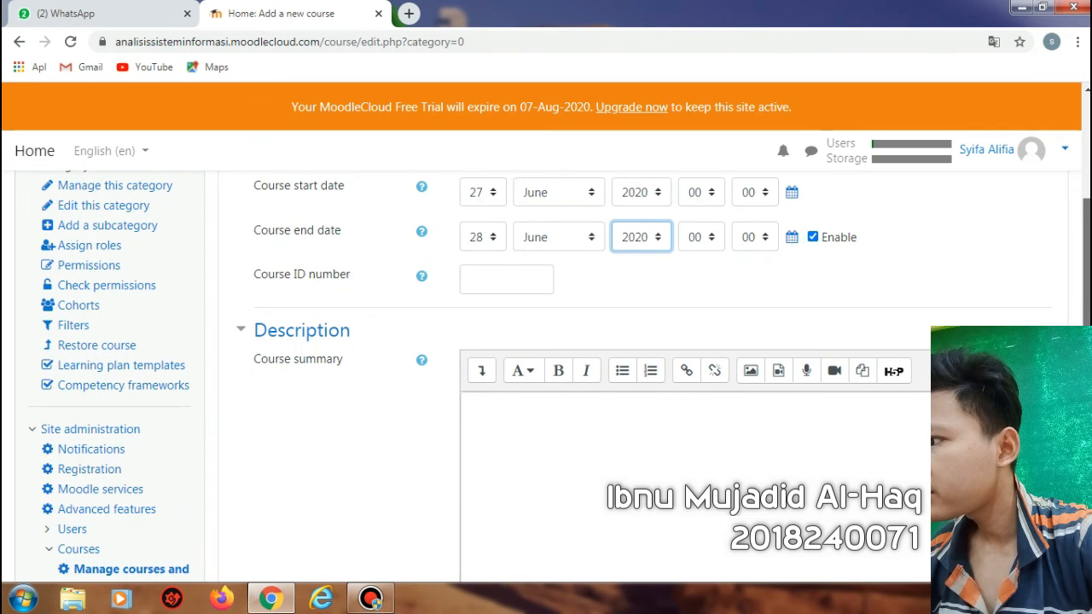
{"action": "scroll", "coordinate": [545, 375], "scroll_direction": "down", "scroll_amount": 1}
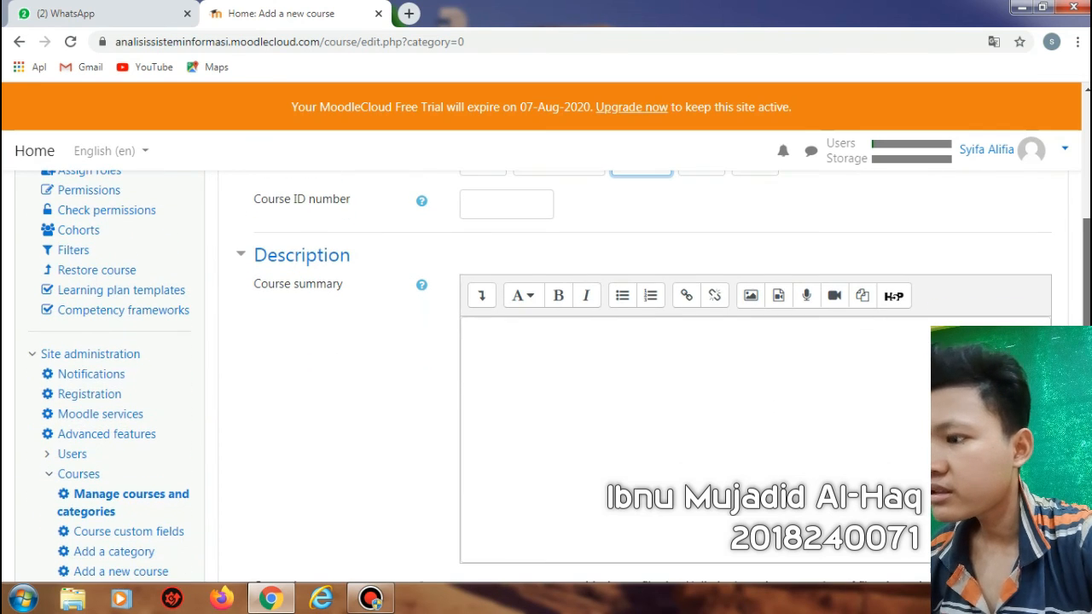
{"action": "left_click", "coordinate": [471, 332]}
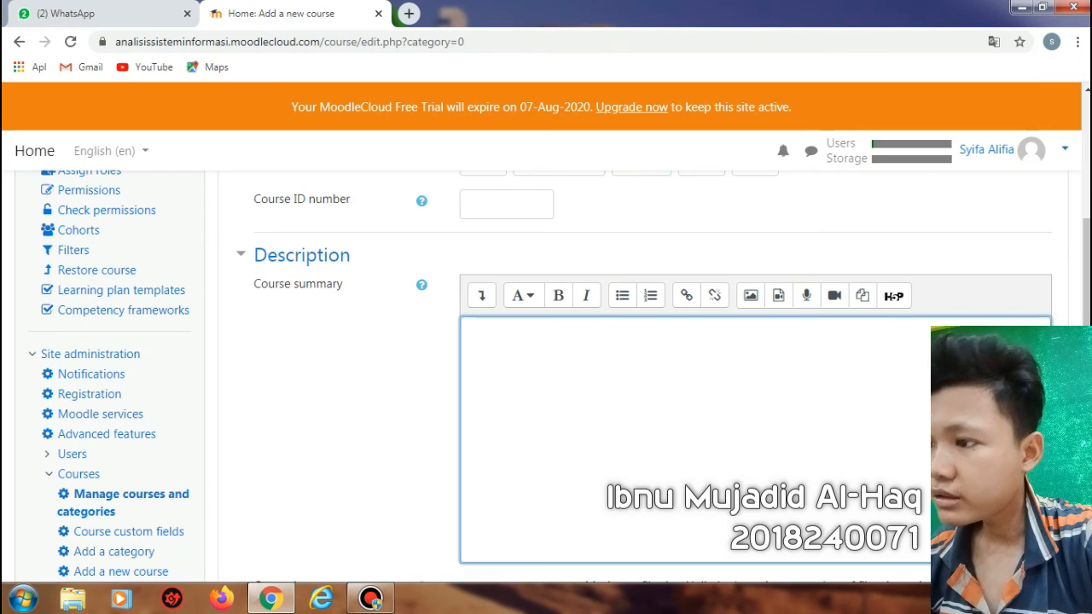
{"action": "type", "text": "jaringan k"}
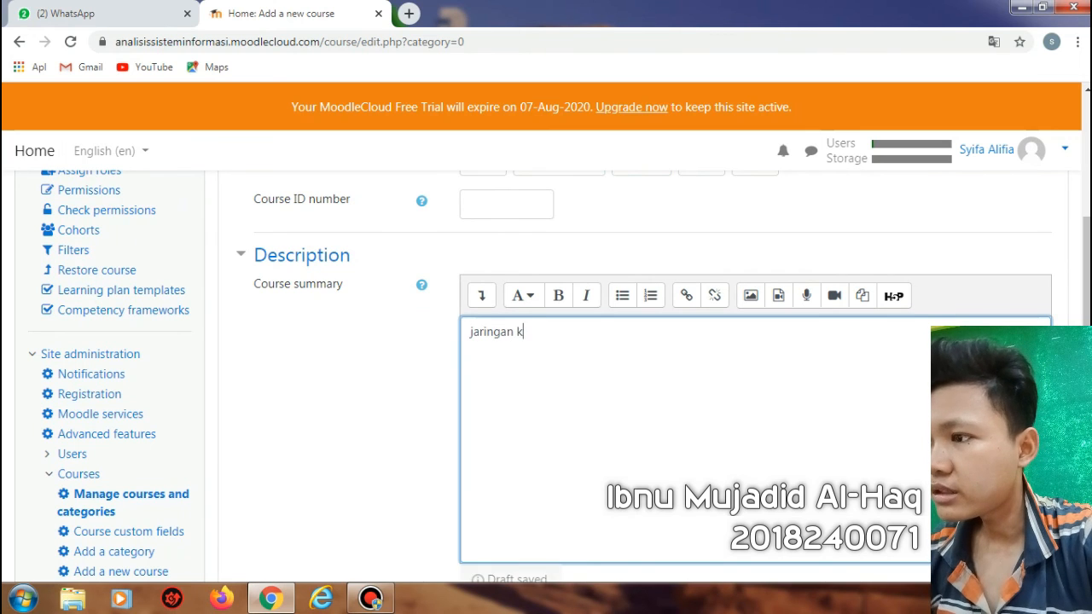
{"action": "type", "text": "omputer"}
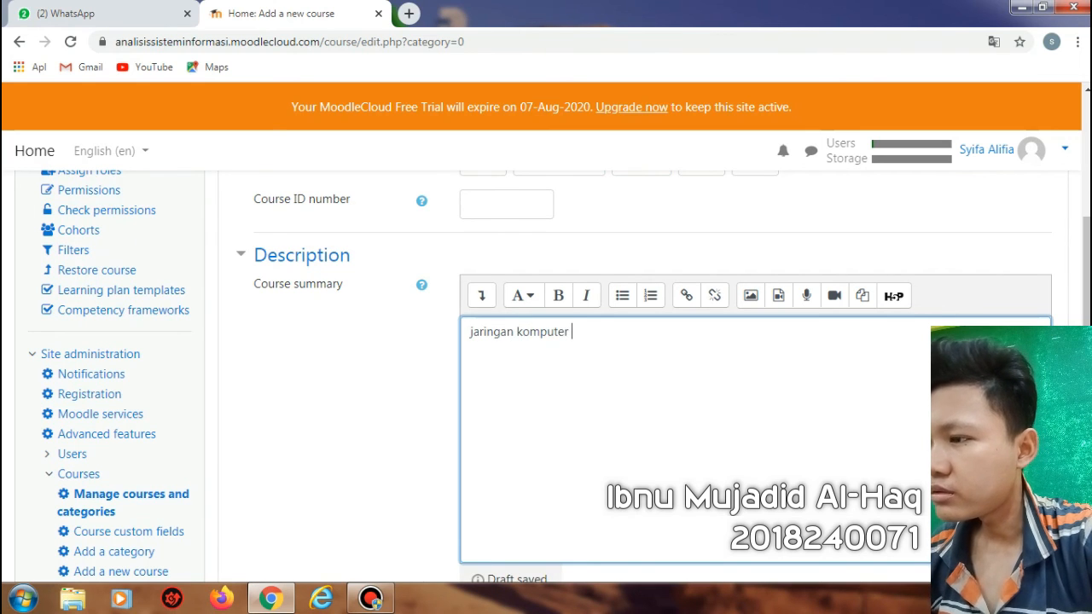
{"action": "type", "text": " 2018"}
{"action": "key", "text": "BackSpace"}
{"action": "key", "text": "BackSpace"}
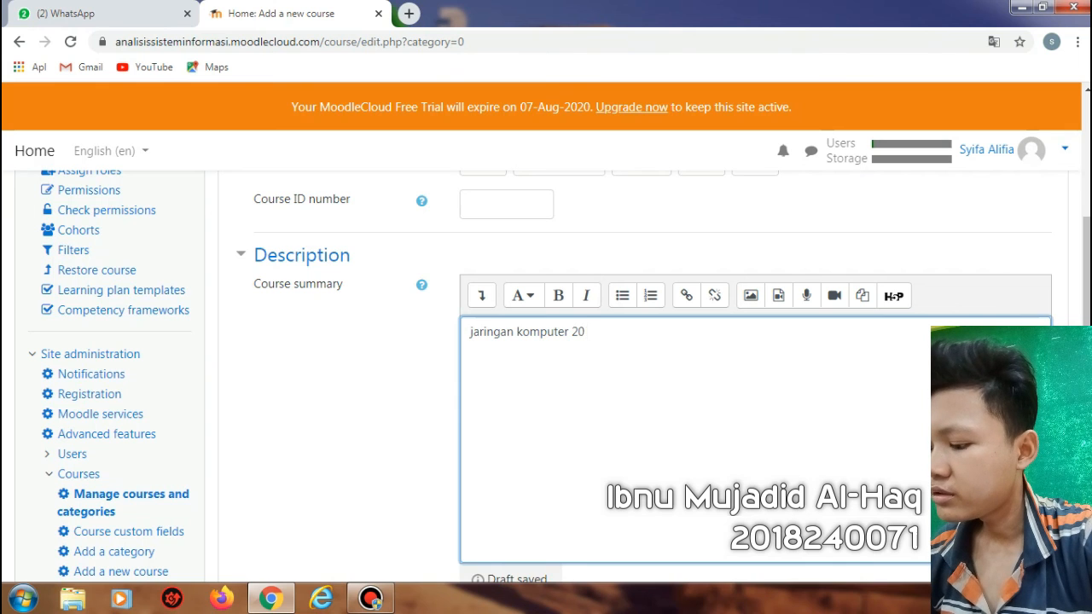
{"action": "type", "text": "20 "}
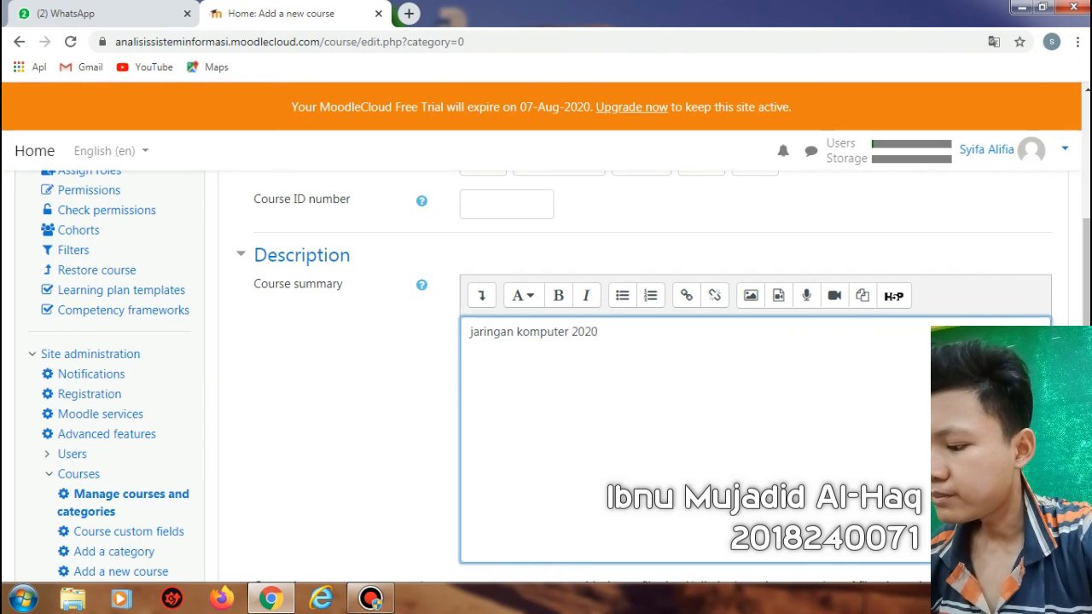
{"action": "type", "text": "pembela"}
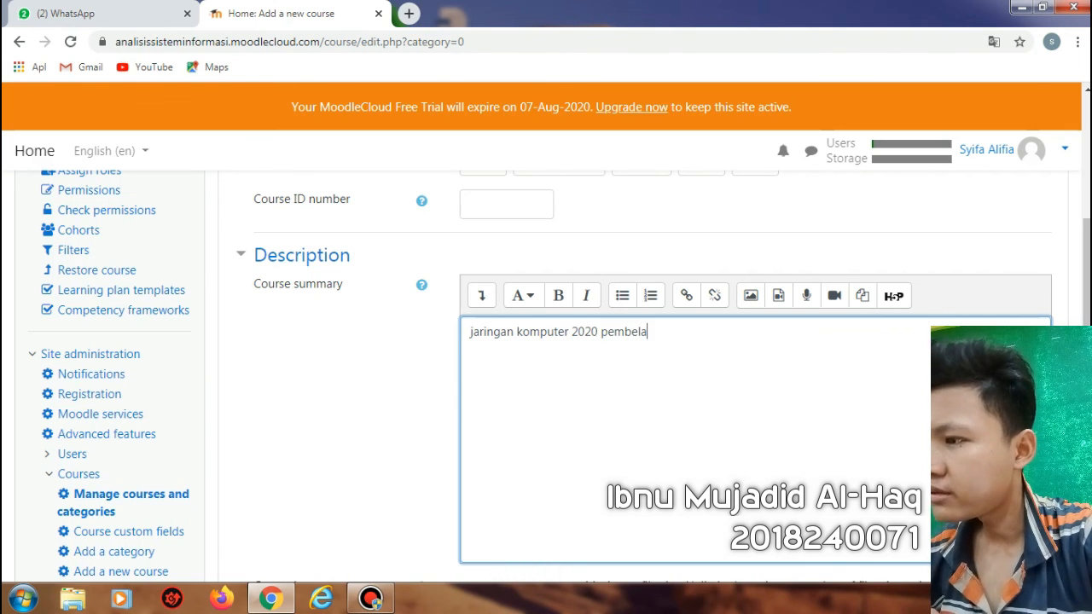
{"action": "type", "text": "jaran"}
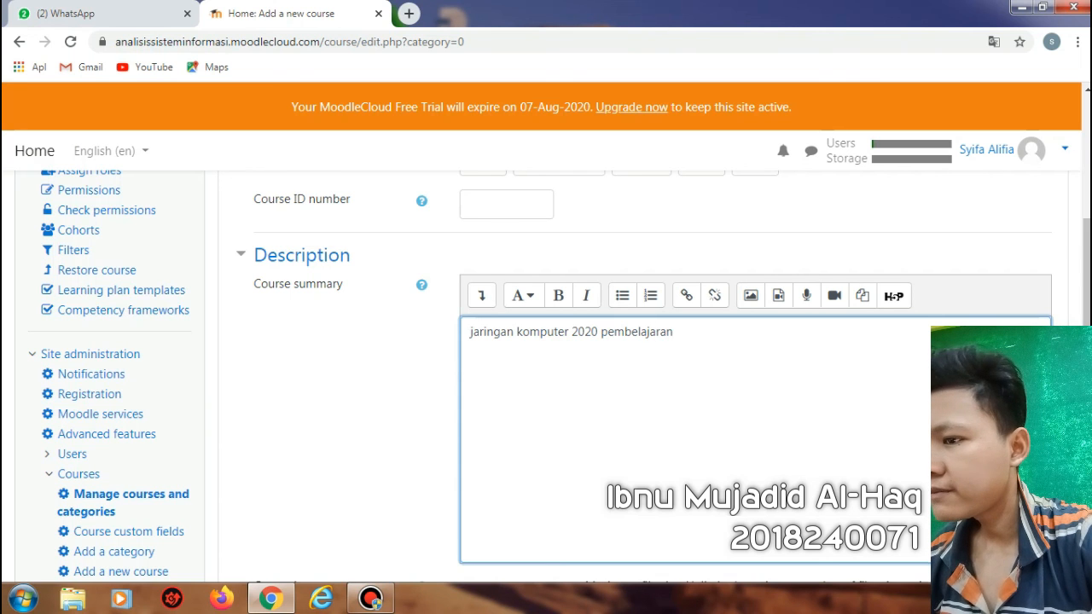
Step: Switch the course to Weekly format with 10 sections, then save and display it
{"action": "scroll", "coordinate": [567, 376], "scroll_direction": "down", "scroll_amount": 5}
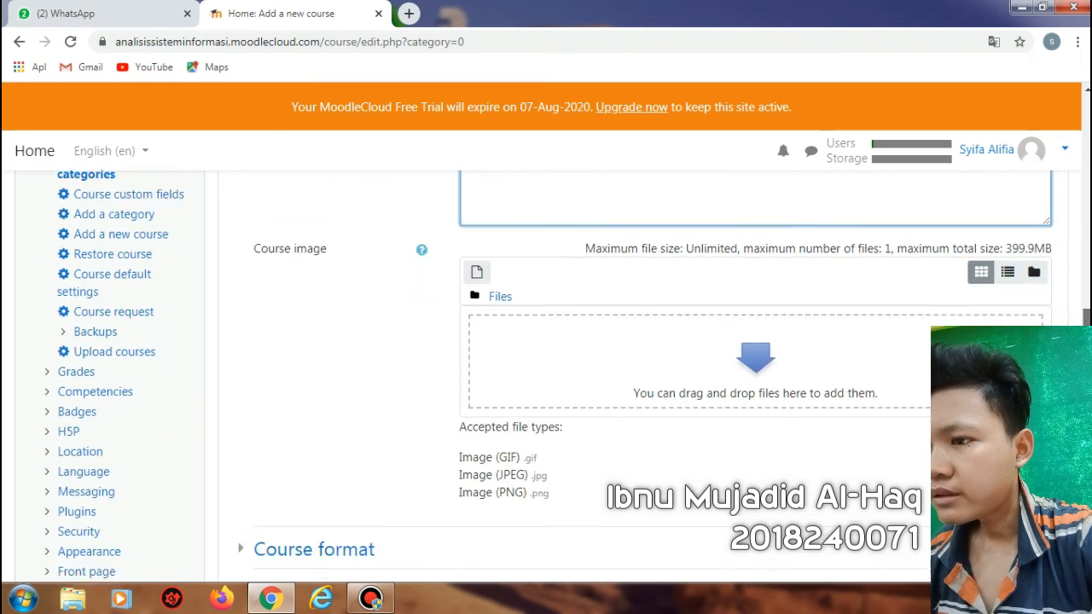
{"action": "scroll", "coordinate": [567, 376], "scroll_direction": "down", "scroll_amount": 3}
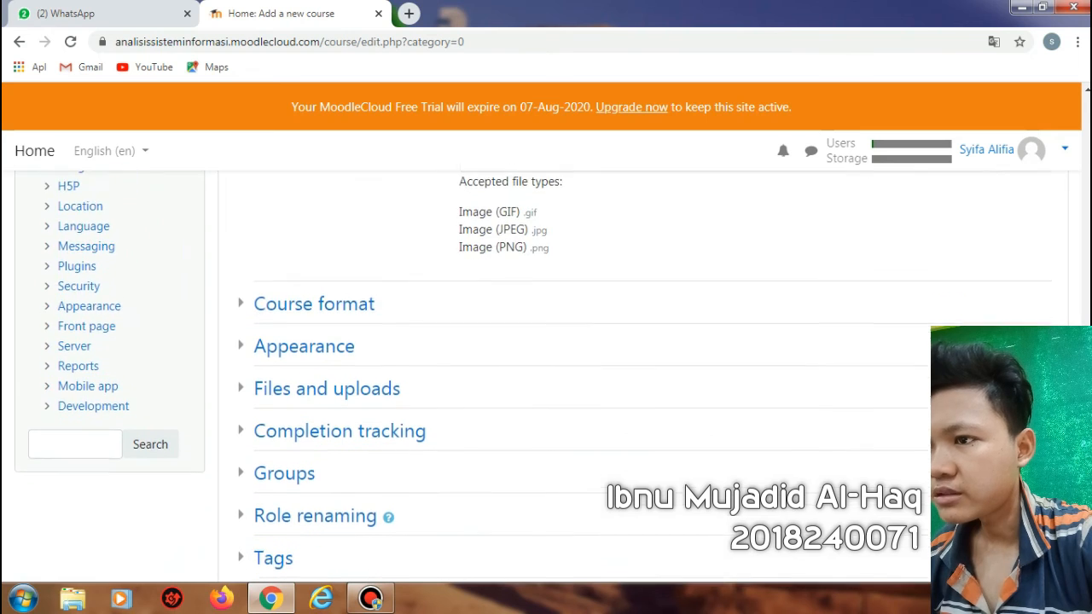
{"action": "scroll", "coordinate": [567, 376], "scroll_direction": "down", "scroll_amount": 1}
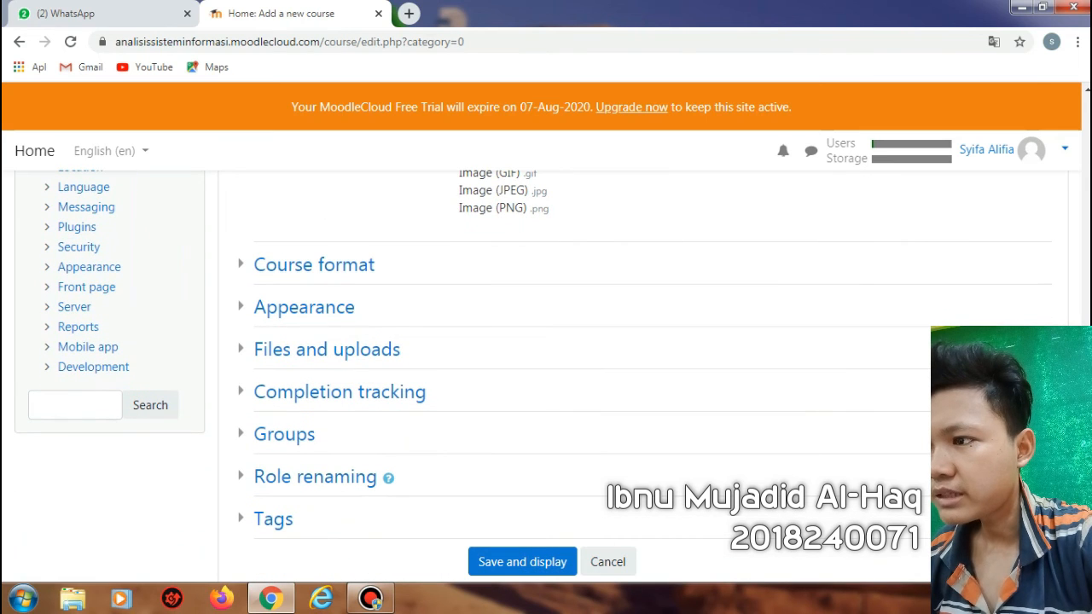
{"action": "left_click", "coordinate": [313, 264]}
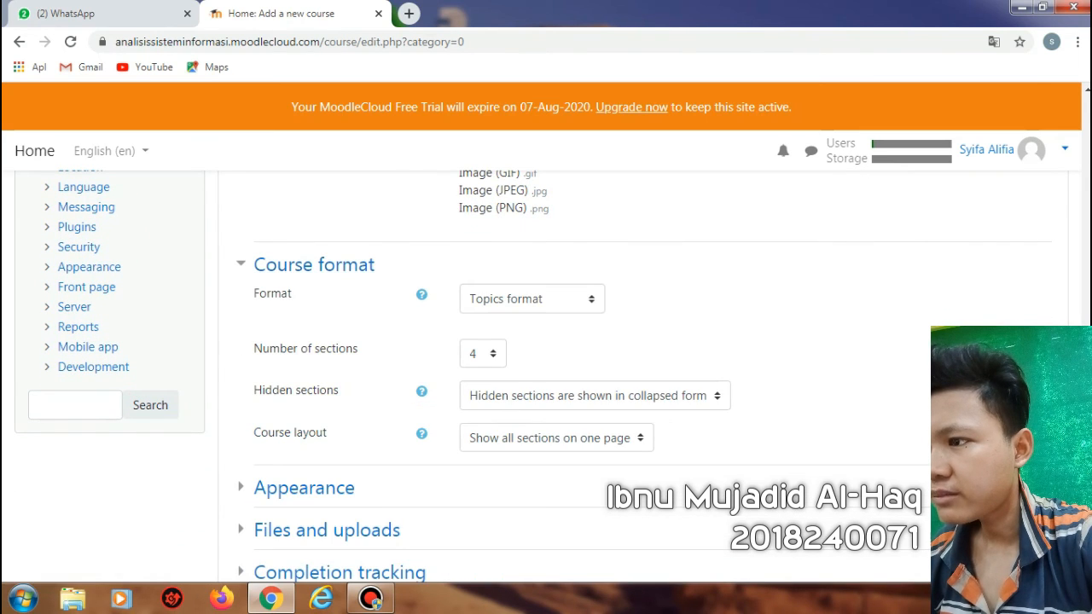
{"action": "left_click", "coordinate": [533, 299]}
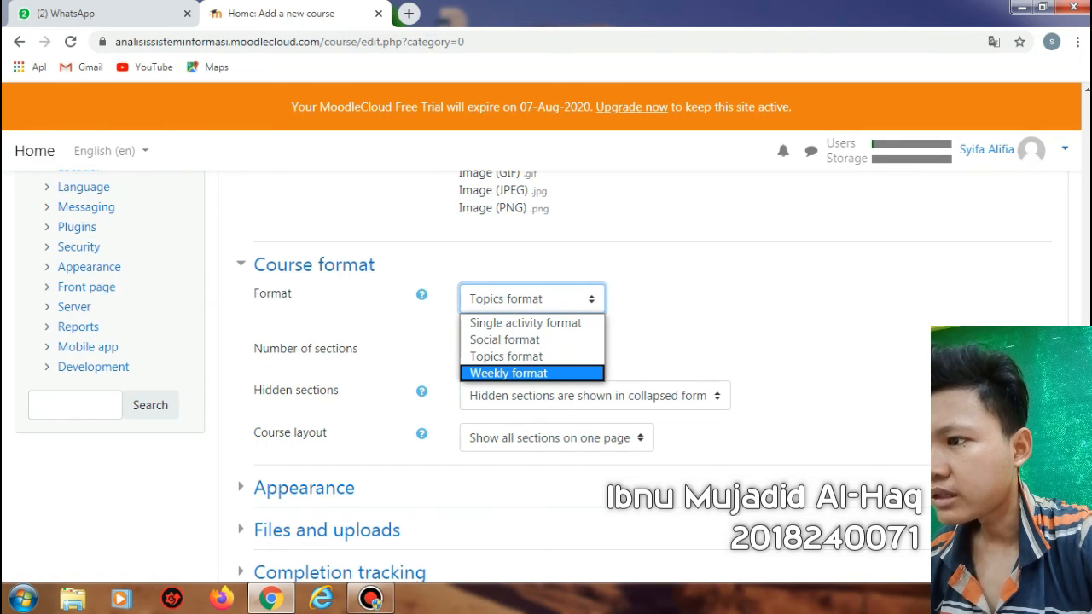
{"action": "left_click", "coordinate": [529, 374]}
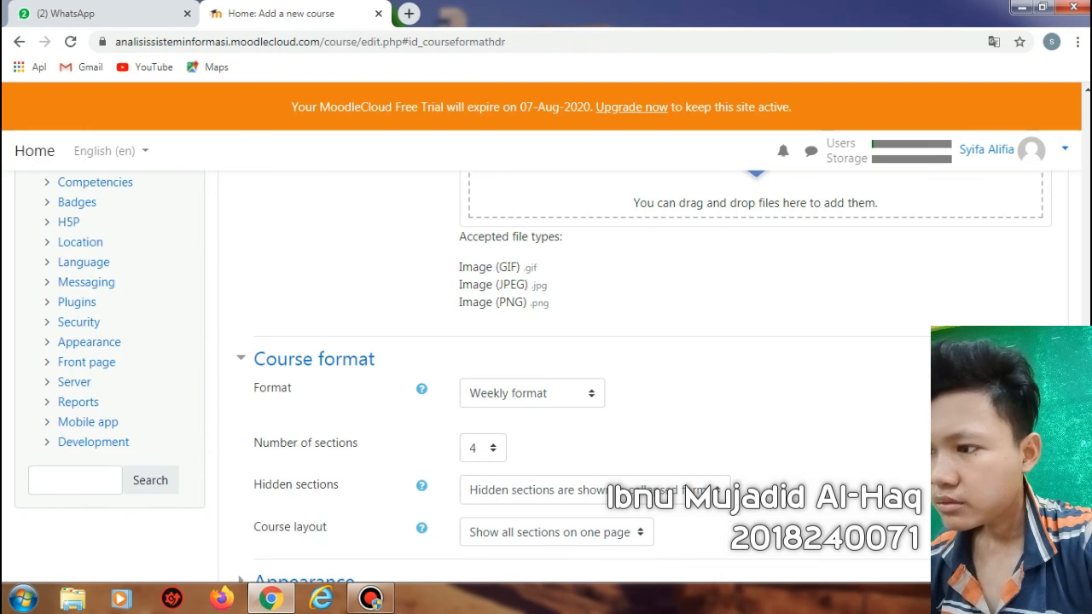
{"action": "left_click", "coordinate": [482, 447]}
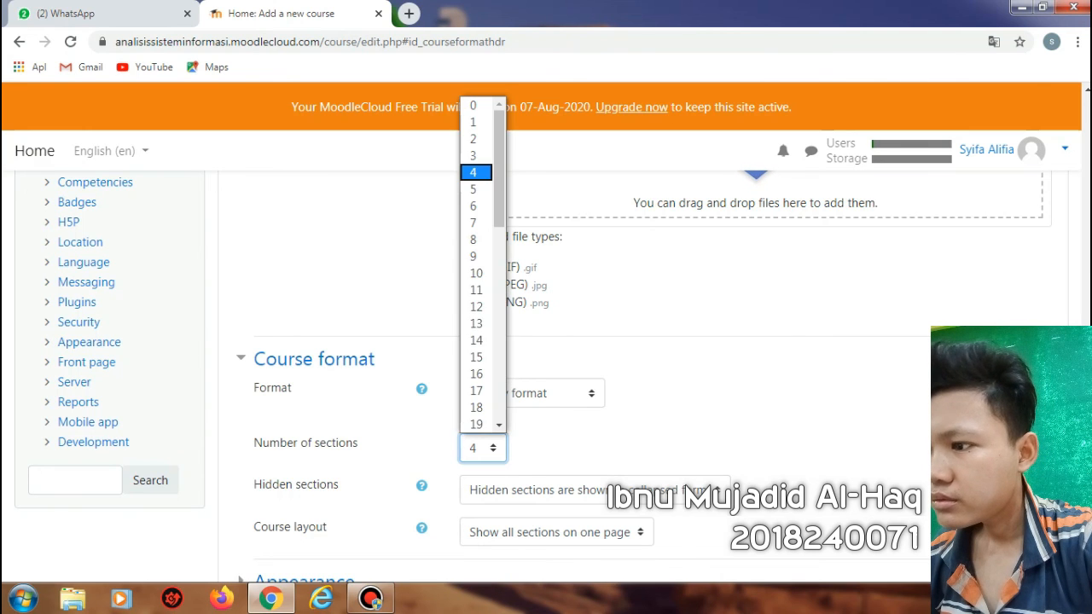
{"action": "left_click", "coordinate": [475, 271]}
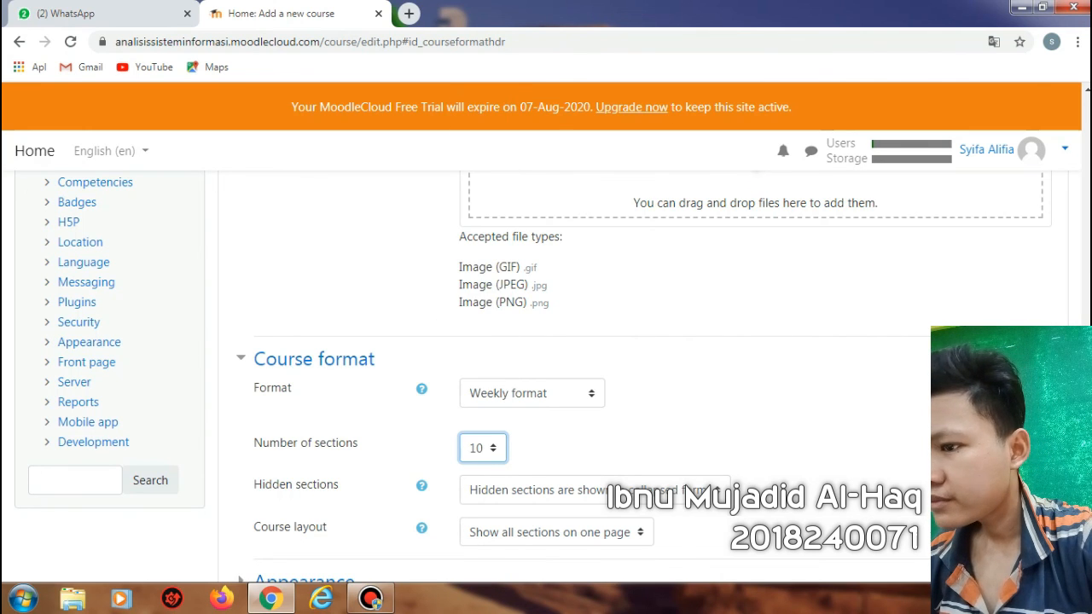
{"action": "scroll", "coordinate": [546, 375], "scroll_direction": "down", "scroll_amount": 5}
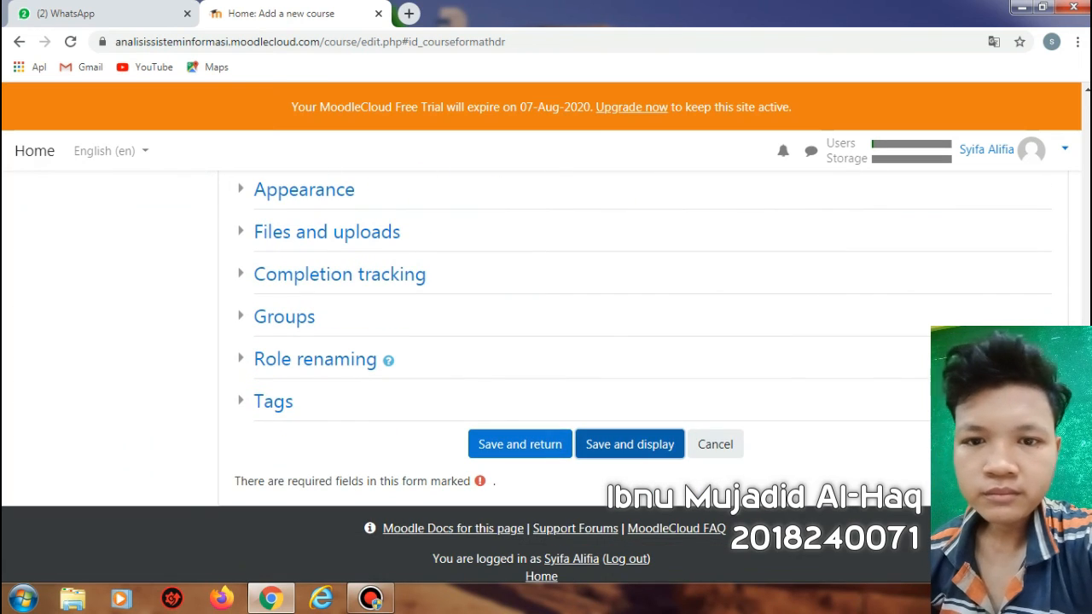
{"action": "left_click", "coordinate": [629, 444]}
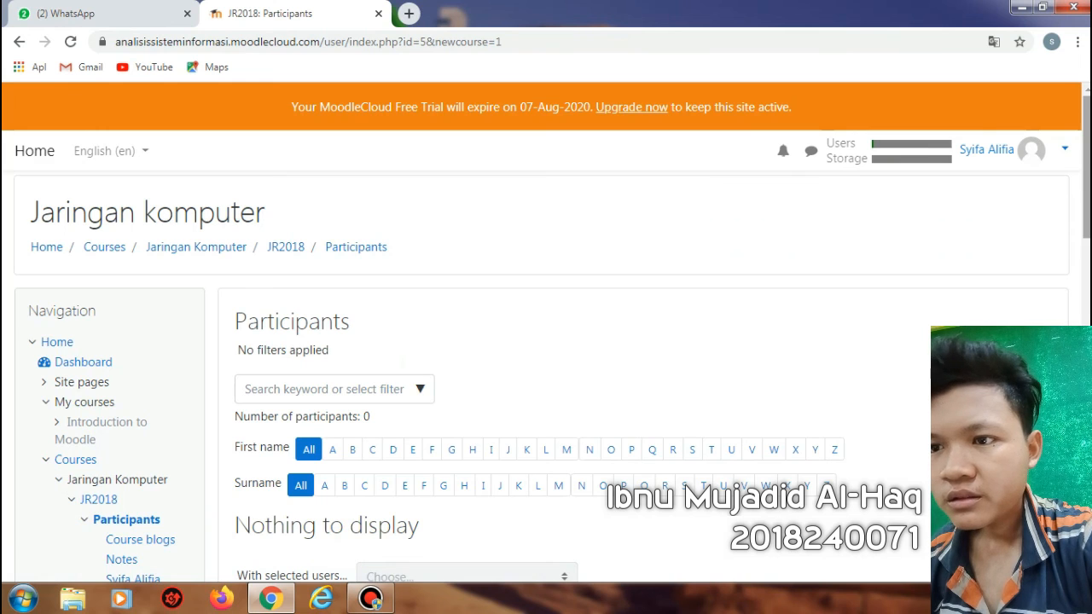
{"action": "scroll", "coordinate": [546, 358], "scroll_direction": "down", "scroll_amount": 3}
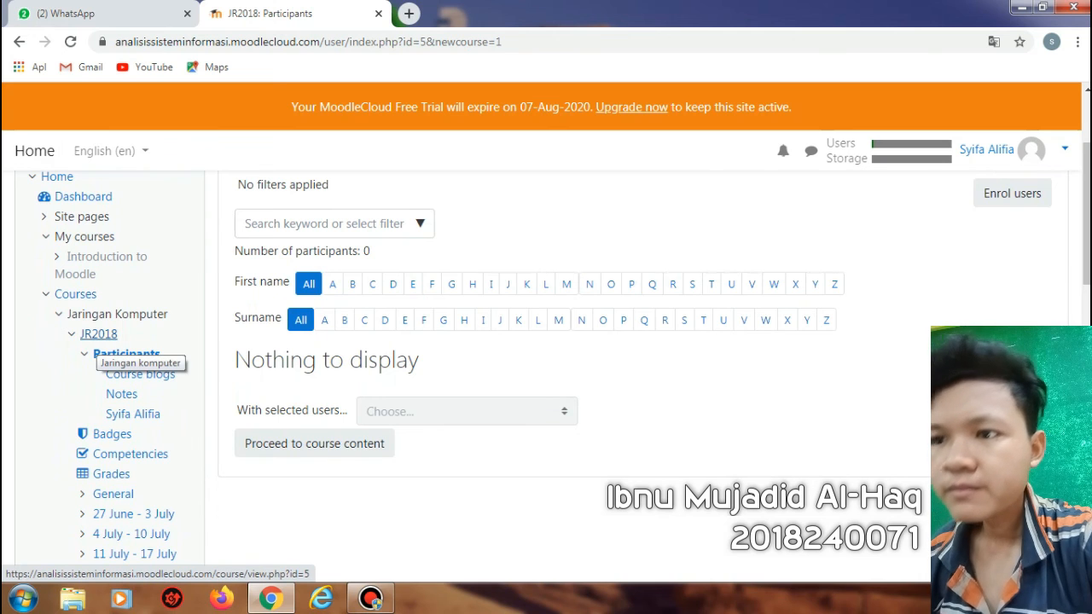
{"action": "left_click", "coordinate": [98, 334]}
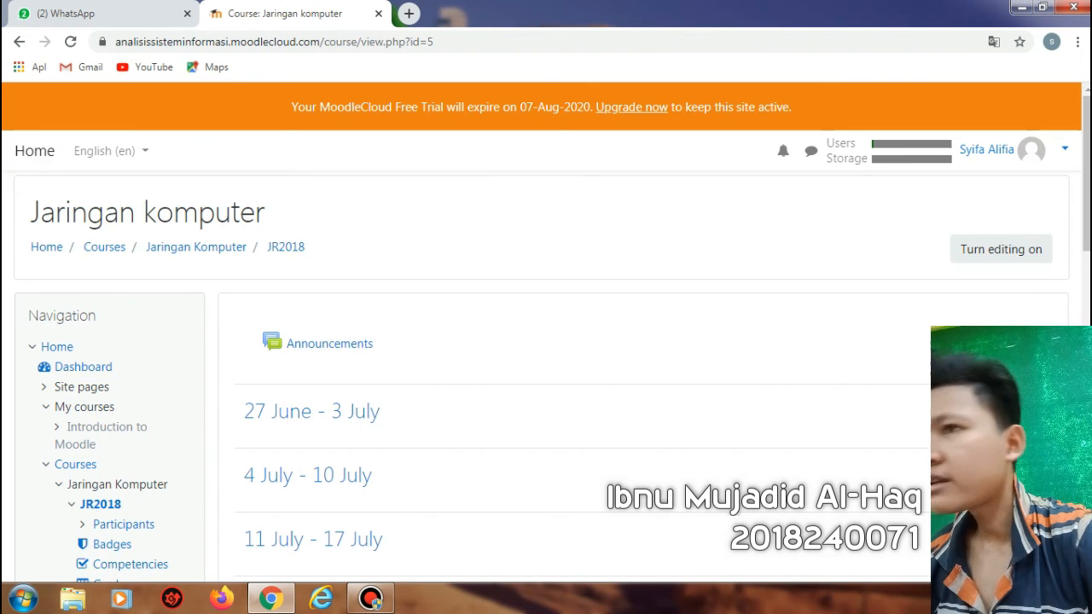
{"action": "left_click", "coordinate": [1000, 249]}
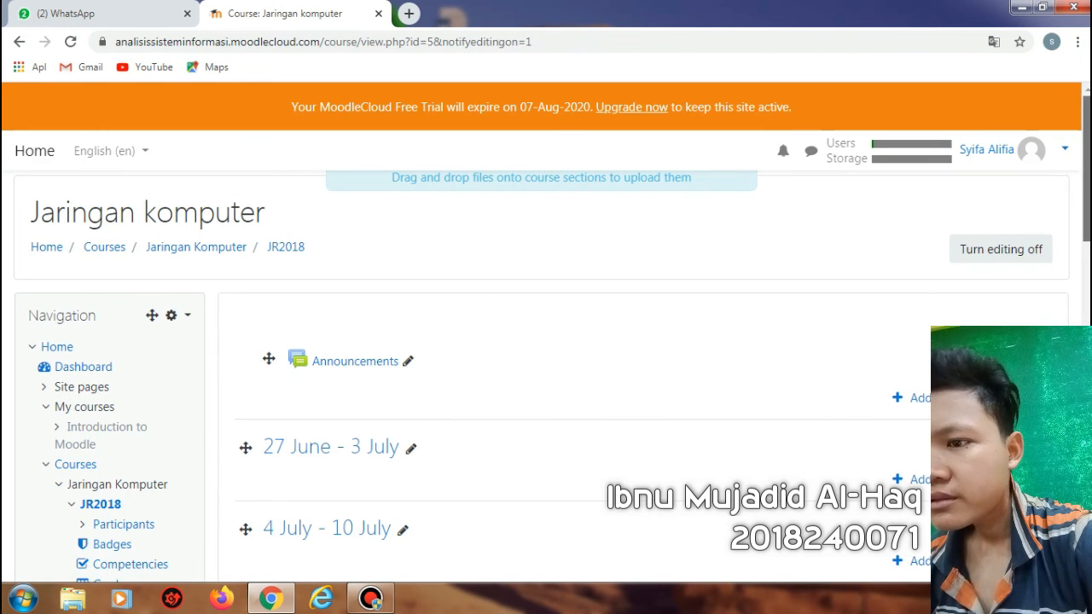
{"action": "scroll", "coordinate": [545, 375], "scroll_direction": "down", "scroll_amount": 3}
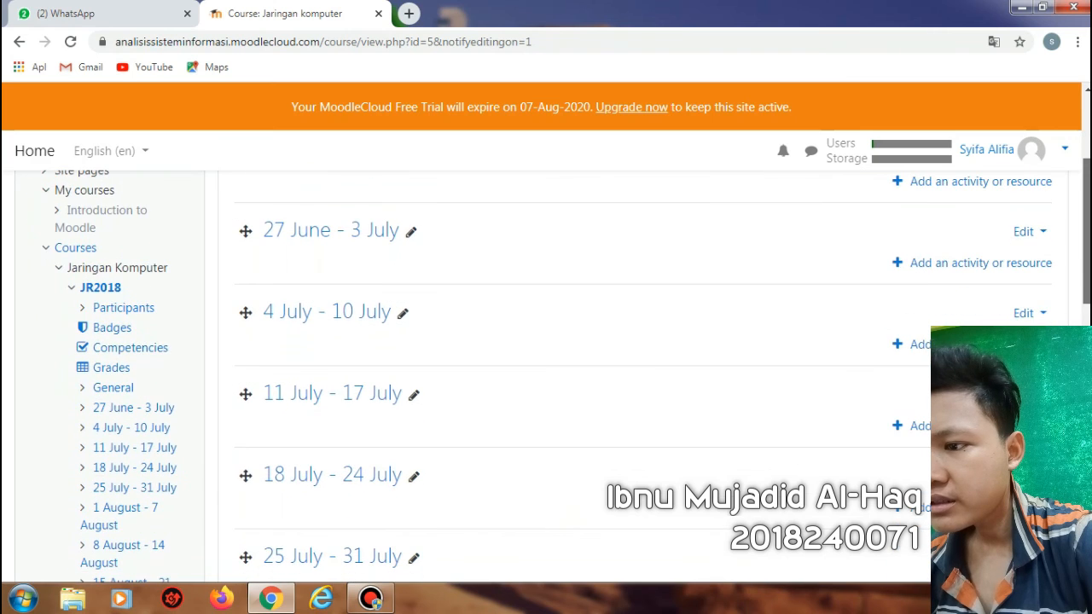
{"action": "scroll", "coordinate": [546, 375], "scroll_direction": "down", "scroll_amount": 8}
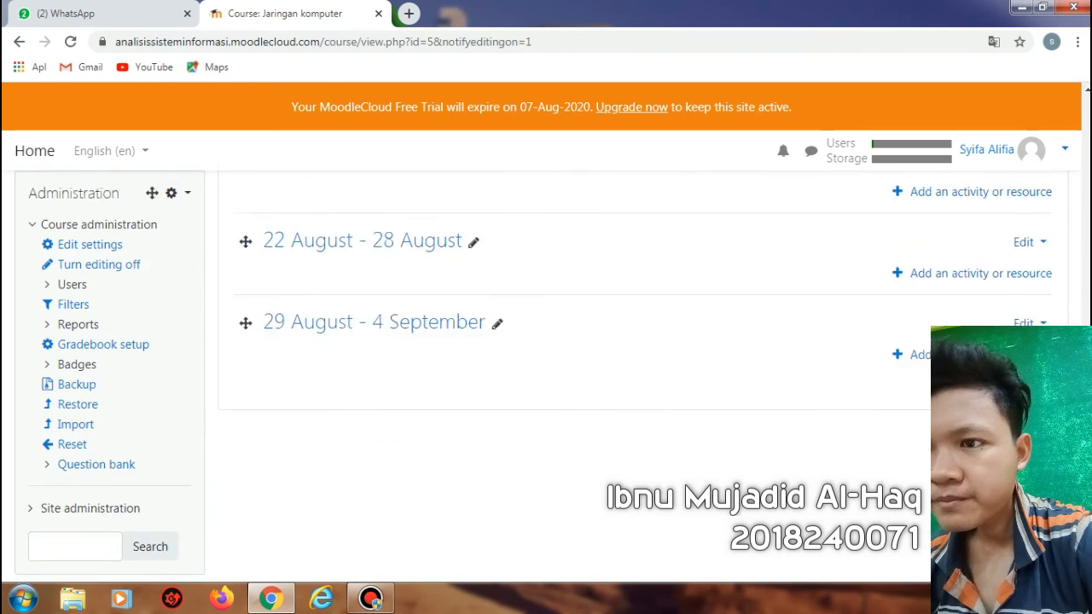
{"action": "scroll", "coordinate": [545, 376], "scroll_direction": "down", "scroll_amount": 1}
{"action": "scroll", "coordinate": [546, 375], "scroll_direction": "up", "scroll_amount": 1}
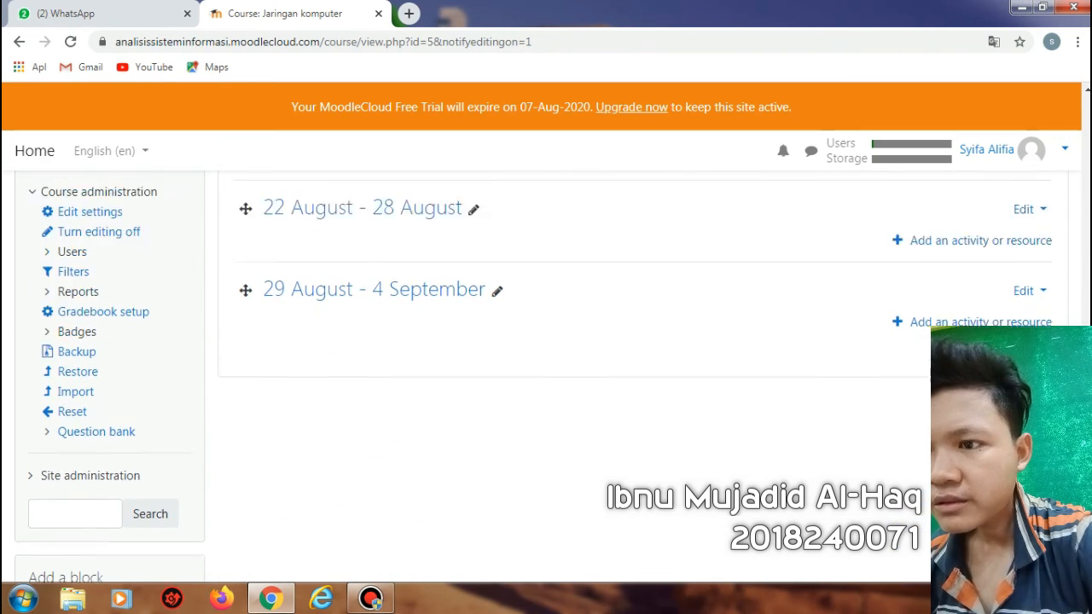
{"action": "scroll", "coordinate": [546, 375], "scroll_direction": "down", "scroll_amount": 4}
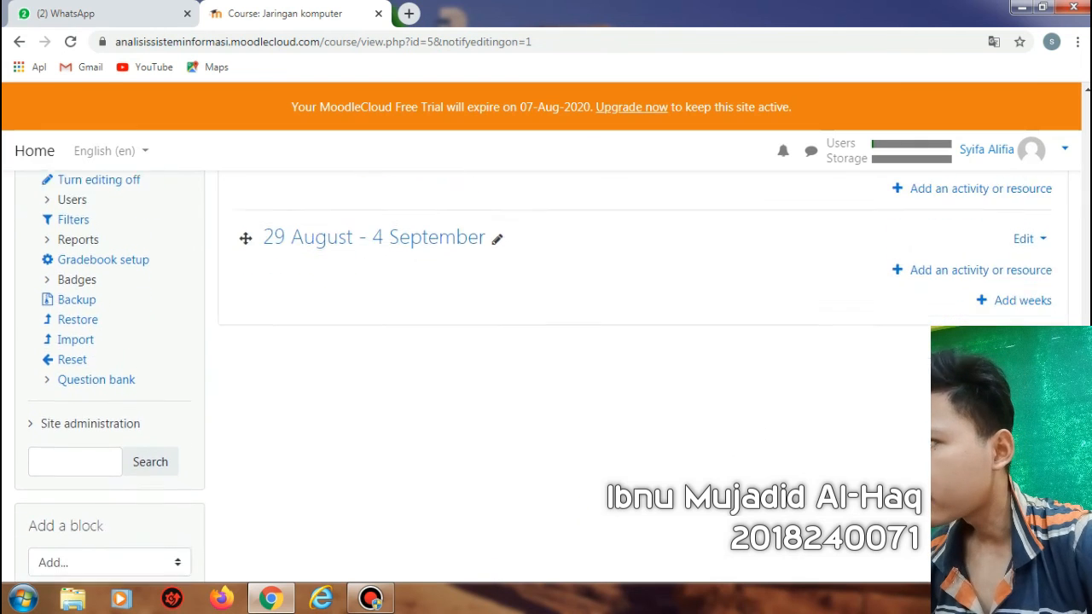
{"action": "scroll", "coordinate": [546, 375], "scroll_direction": "up", "scroll_amount": 2}
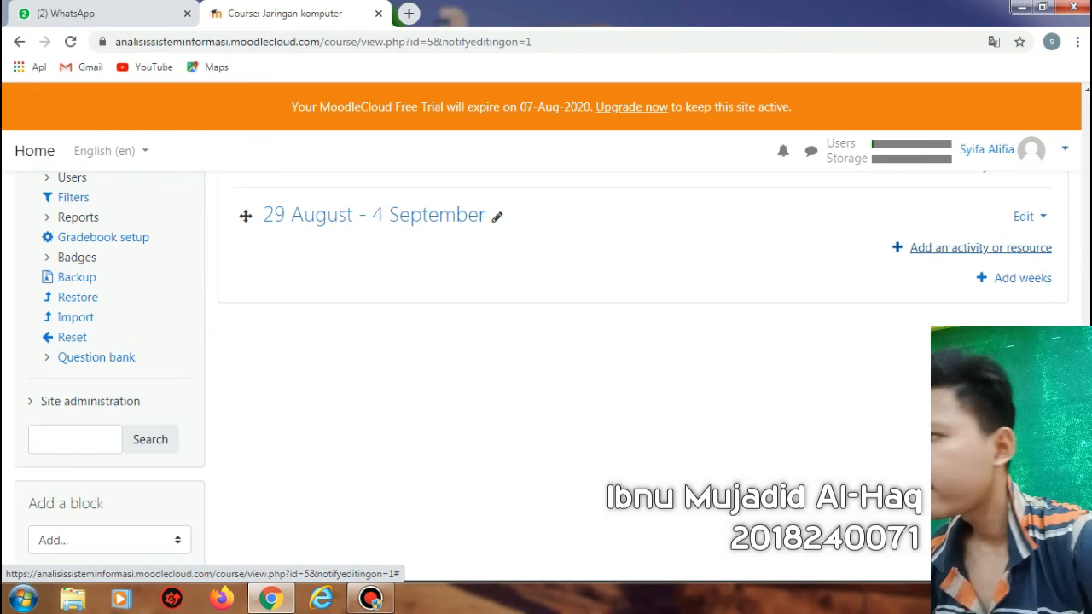
Step: Add an Assignment activity to the 29 August - 4 September week
{"action": "left_click", "coordinate": [980, 247]}
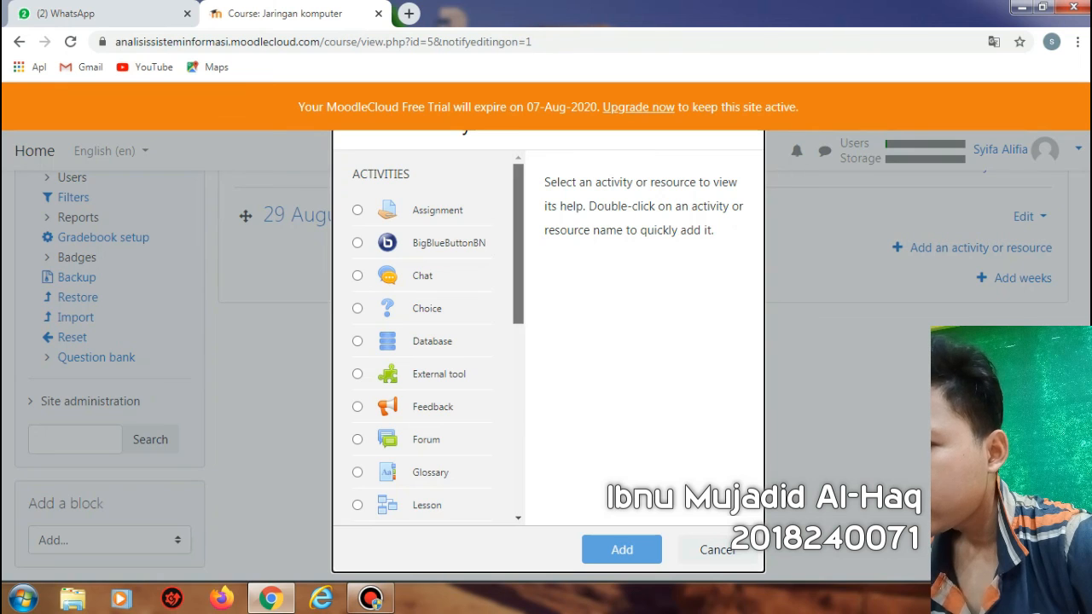
{"action": "scroll", "coordinate": [435, 341], "scroll_direction": "down", "scroll_amount": 2}
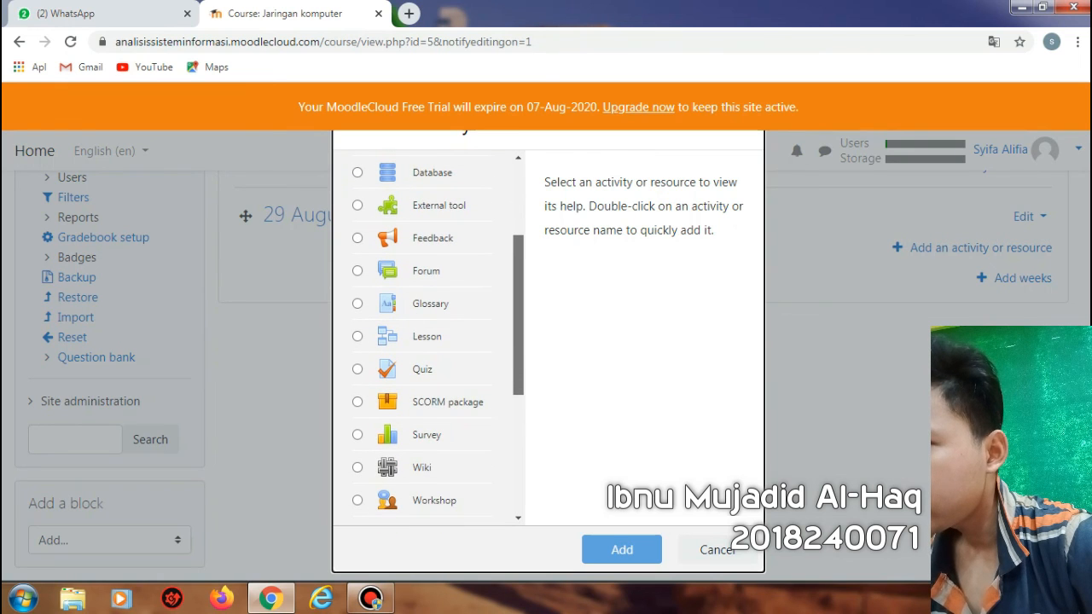
{"action": "scroll", "coordinate": [435, 341], "scroll_direction": "up", "scroll_amount": 2}
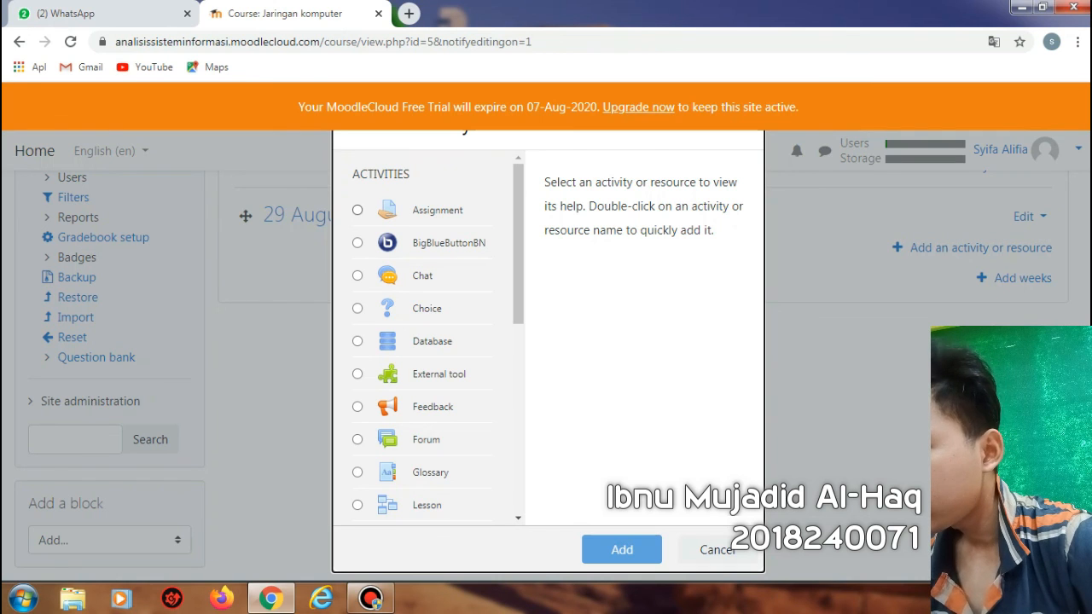
{"action": "left_click", "coordinate": [358, 209]}
{"action": "left_click", "coordinate": [622, 550]}
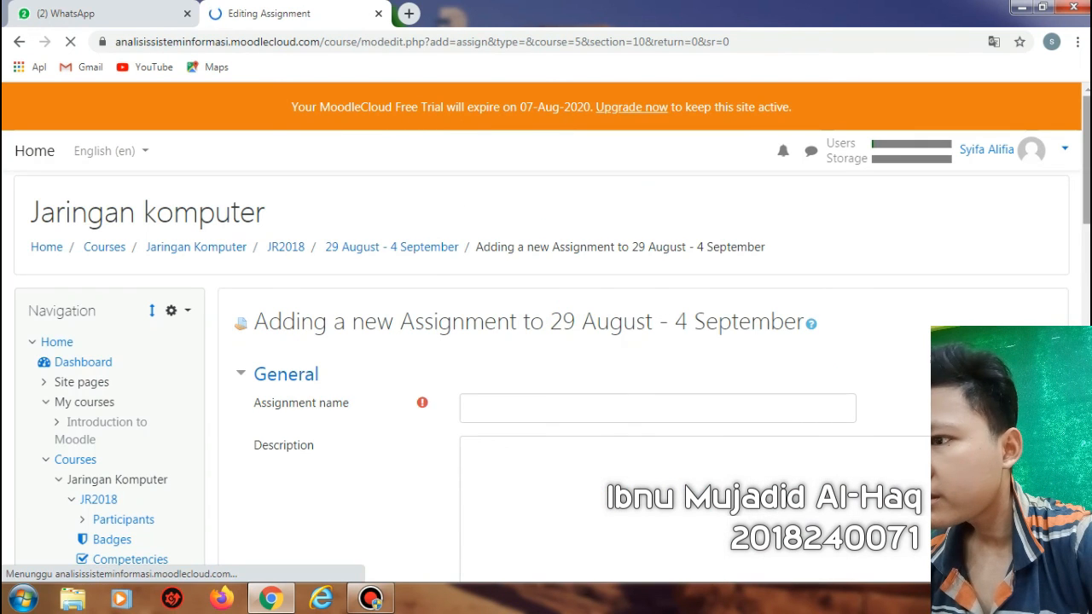
Step: Enter 'kuis jaringan komputer' as the assignment name and 'kuis ini dilaksanakan pada esok hari' as its description
{"action": "scroll", "coordinate": [545, 358], "scroll_direction": "down", "scroll_amount": 2}
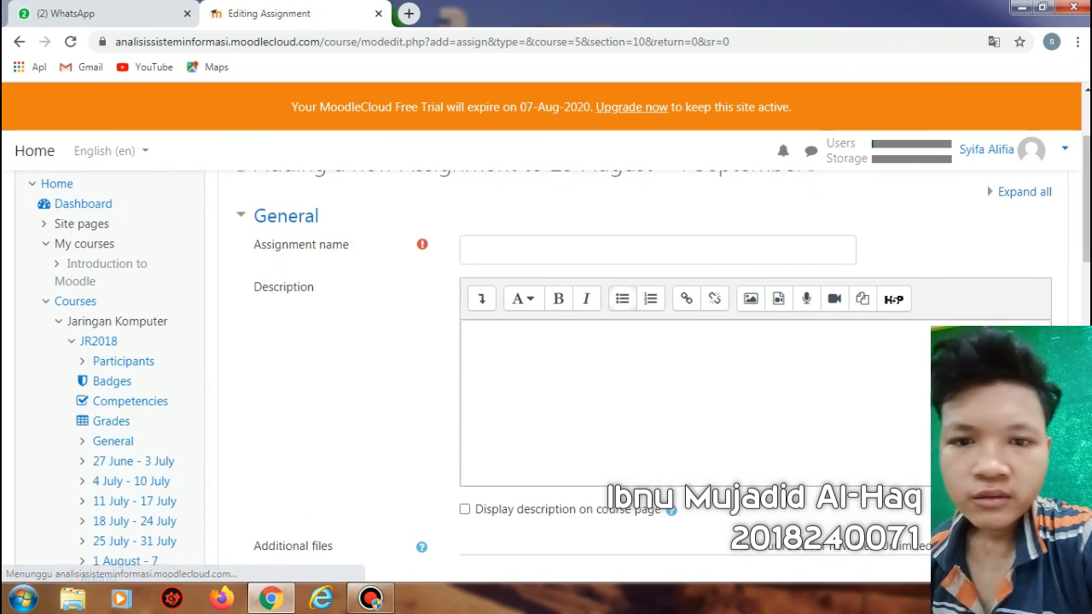
{"action": "left_click", "coordinate": [470, 249]}
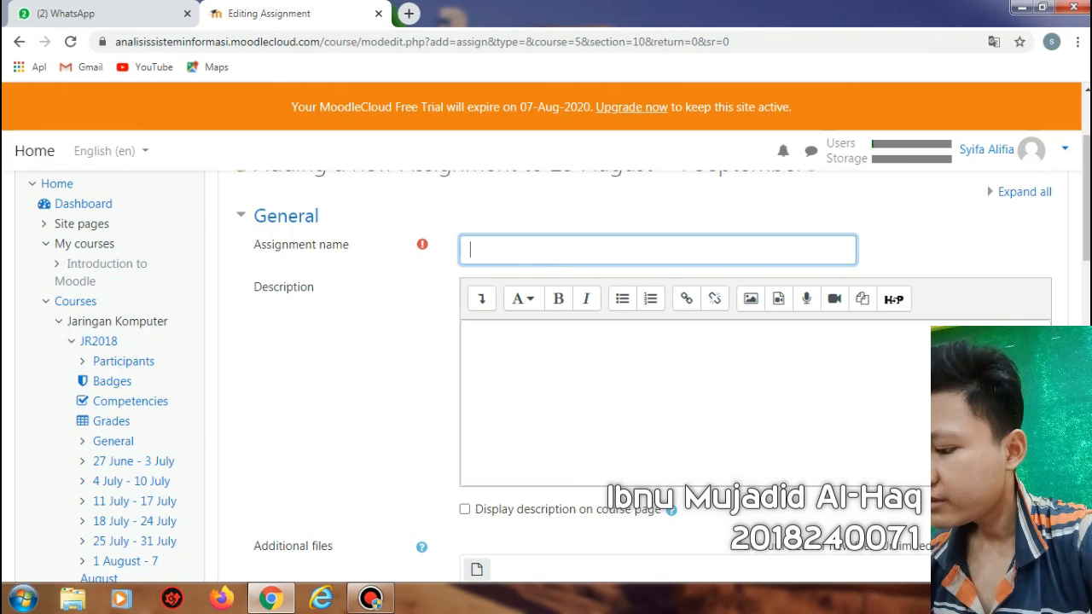
{"action": "type", "text": "k"}
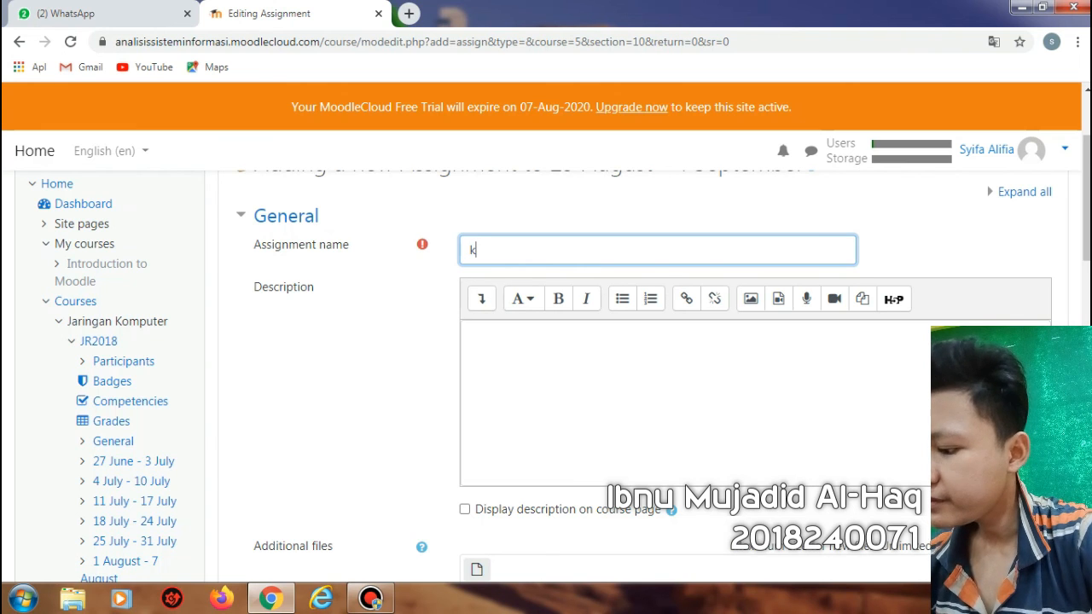
{"action": "type", "text": "uis jar"}
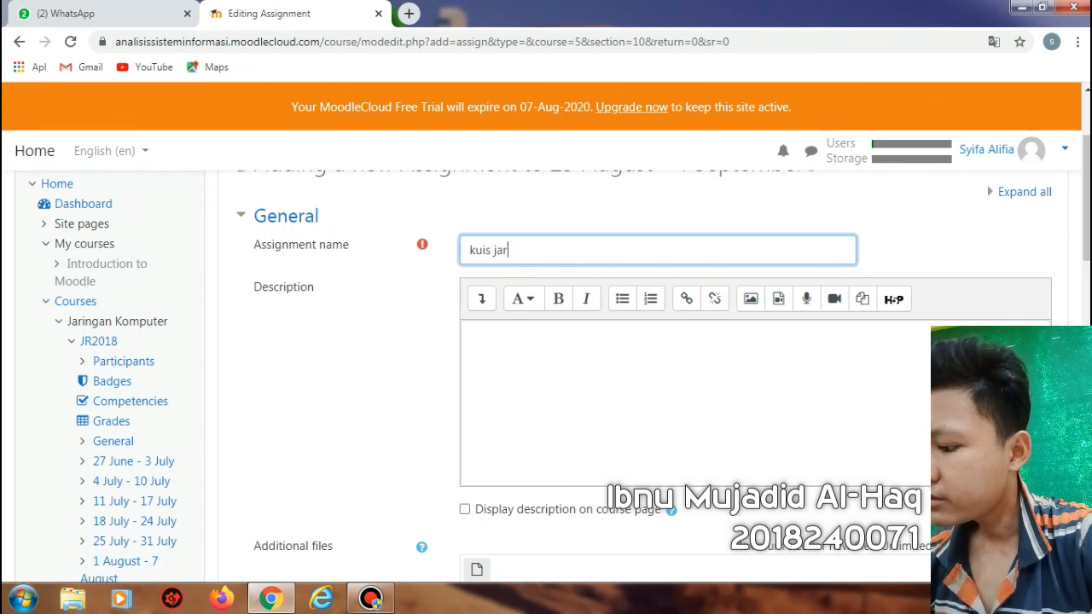
{"action": "type", "text": "ingan komputer"}
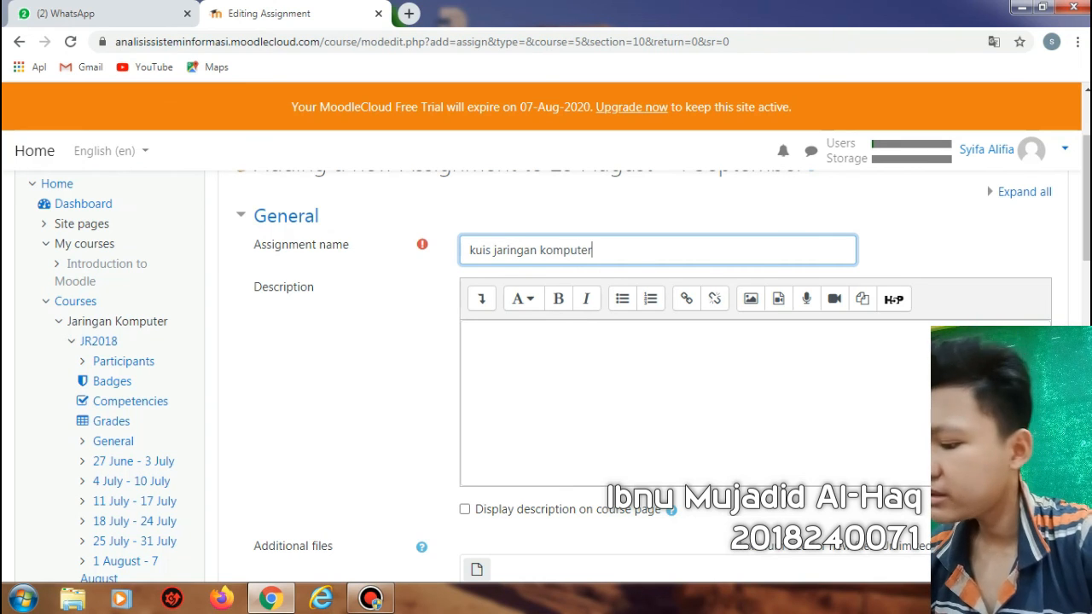
{"action": "left_click", "coordinate": [471, 334]}
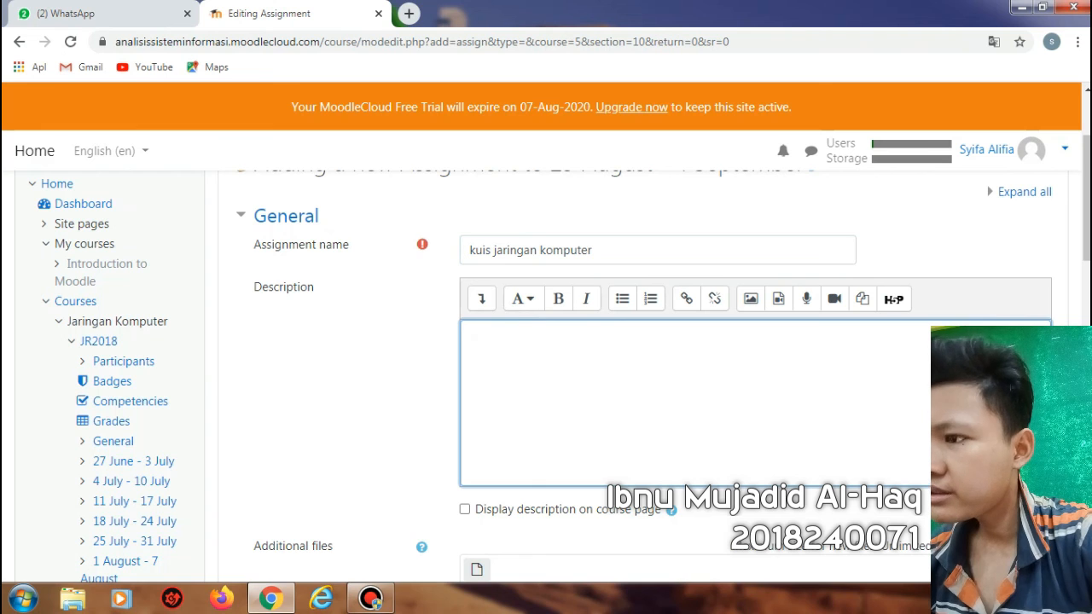
{"action": "type", "text": "kuis"}
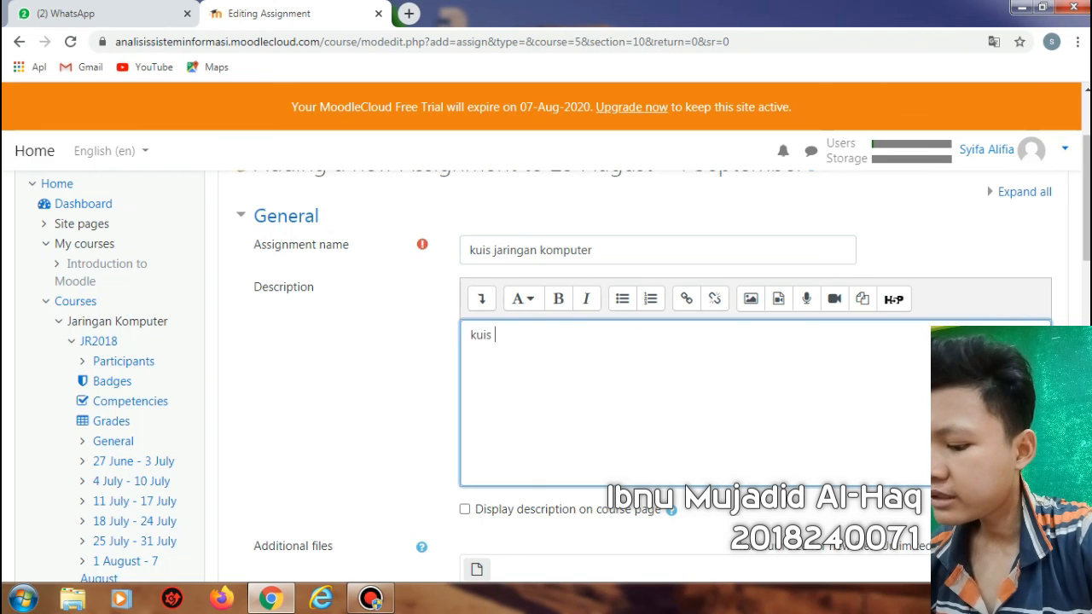
{"action": "type", "text": " ini dilaksana"}
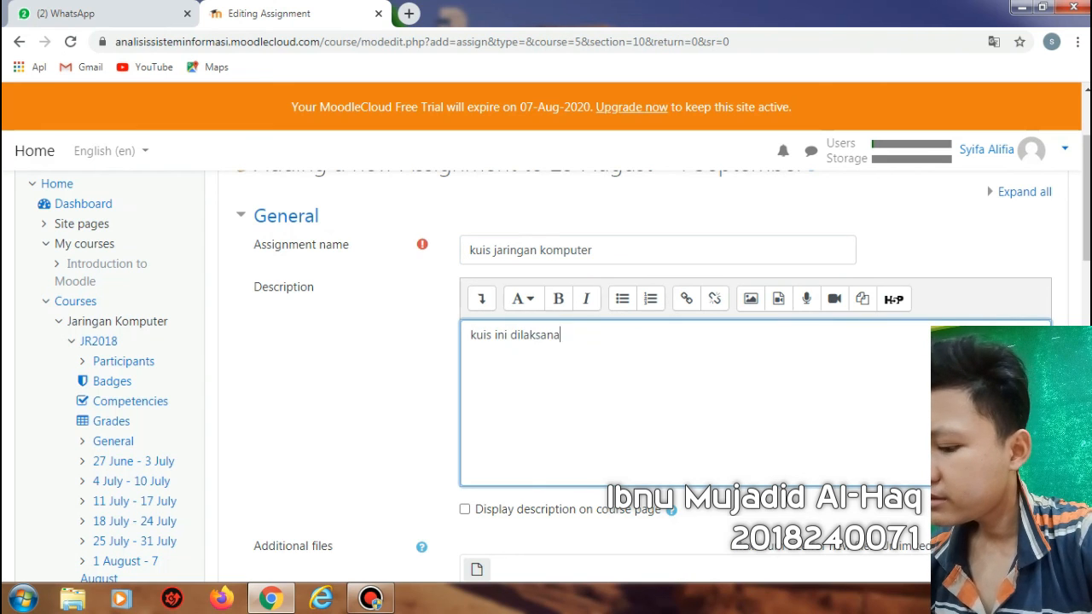
{"action": "type", "text": "kan pad"}
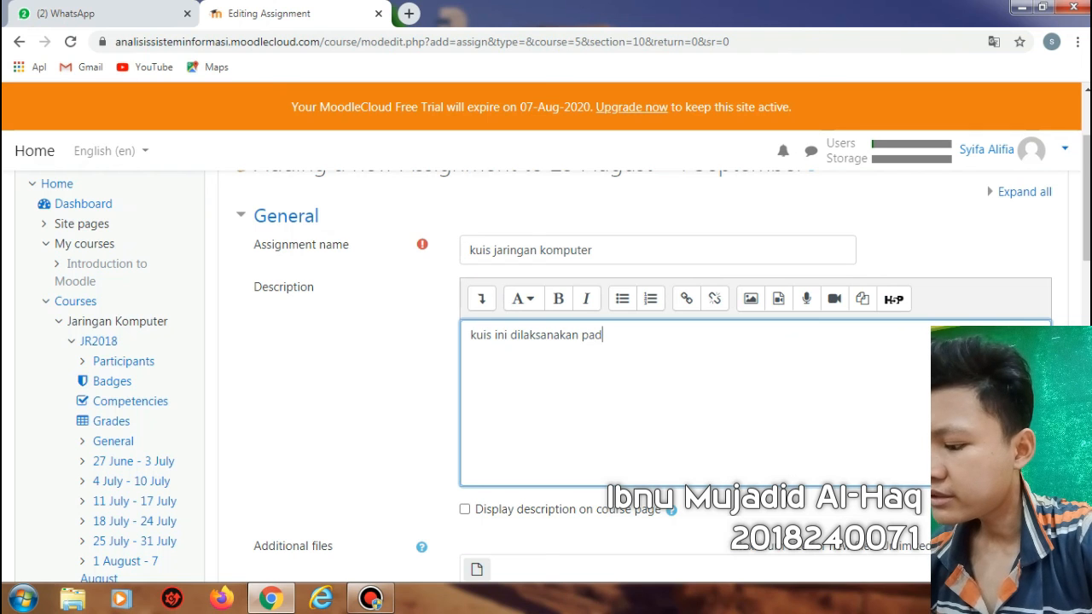
{"action": "type", "text": "a esok hari"}
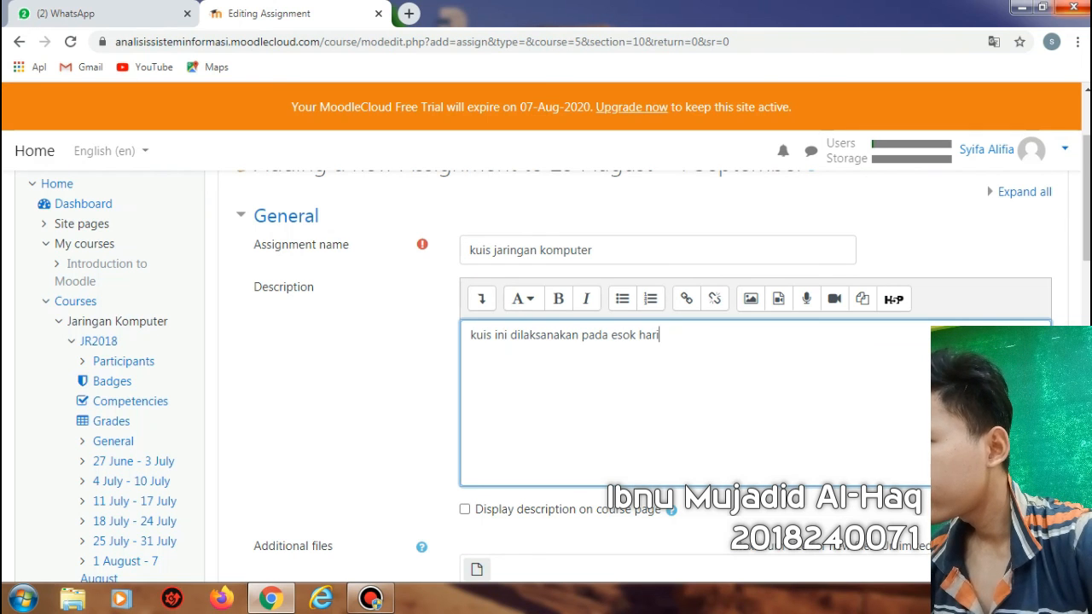
{"action": "scroll", "coordinate": [682, 375], "scroll_direction": "down", "scroll_amount": 2}
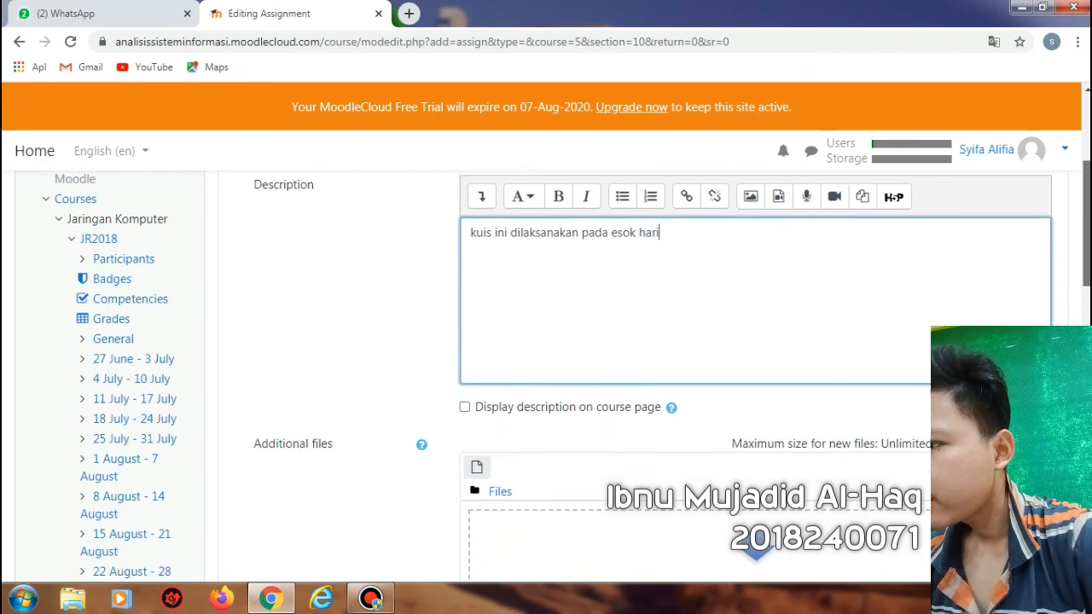
{"action": "scroll", "coordinate": [683, 375], "scroll_direction": "down", "scroll_amount": 3}
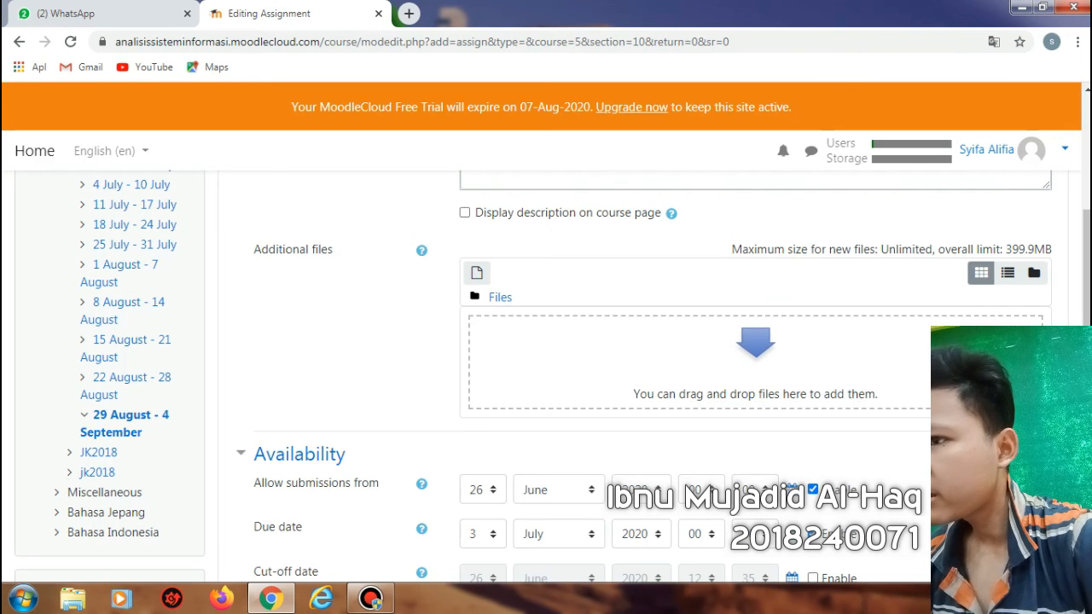
Step: Upload '6. Database dan DBMS.pptx' from Downloads as the assignment's additional file
{"action": "left_click", "coordinate": [477, 272]}
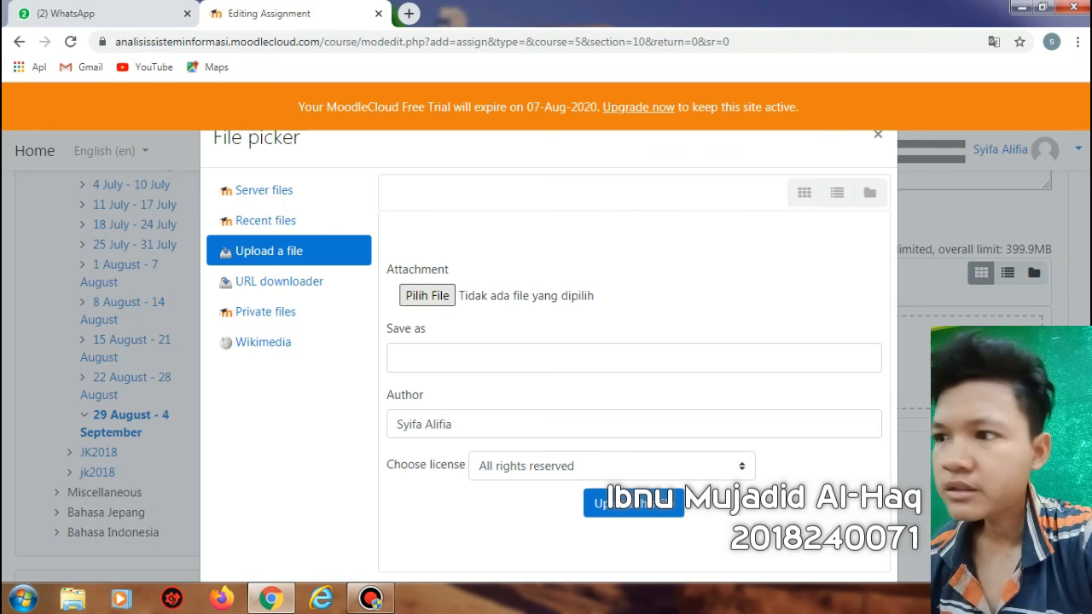
{"action": "left_click", "coordinate": [427, 296]}
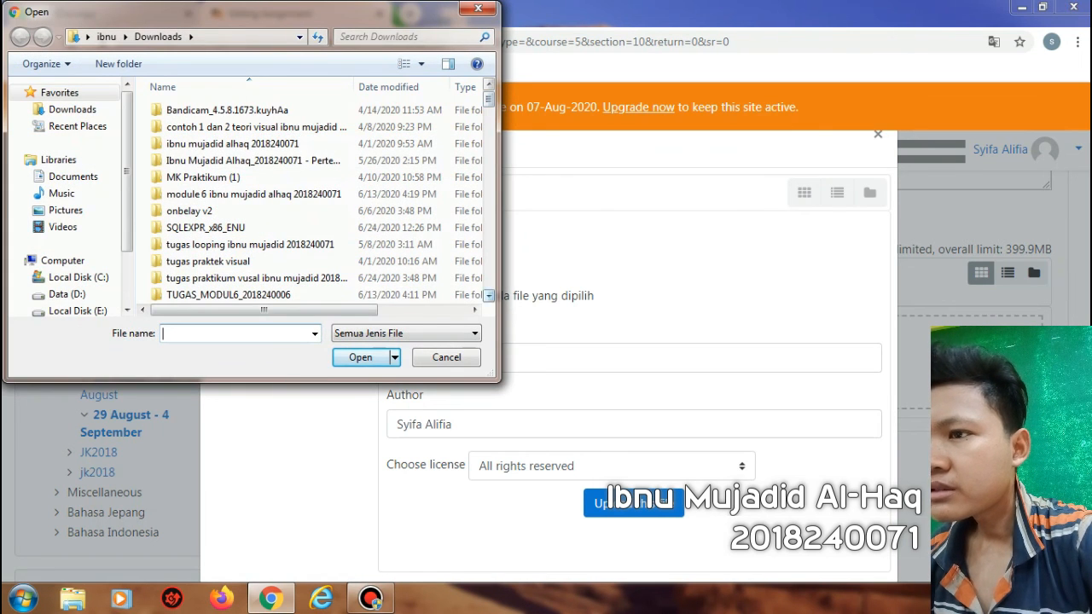
{"action": "left_click", "coordinate": [488, 296]}
{"action": "left_click", "coordinate": [488, 296]}
{"action": "left_click_drag", "start_coordinate": [488, 103], "coordinate": [489, 124]}
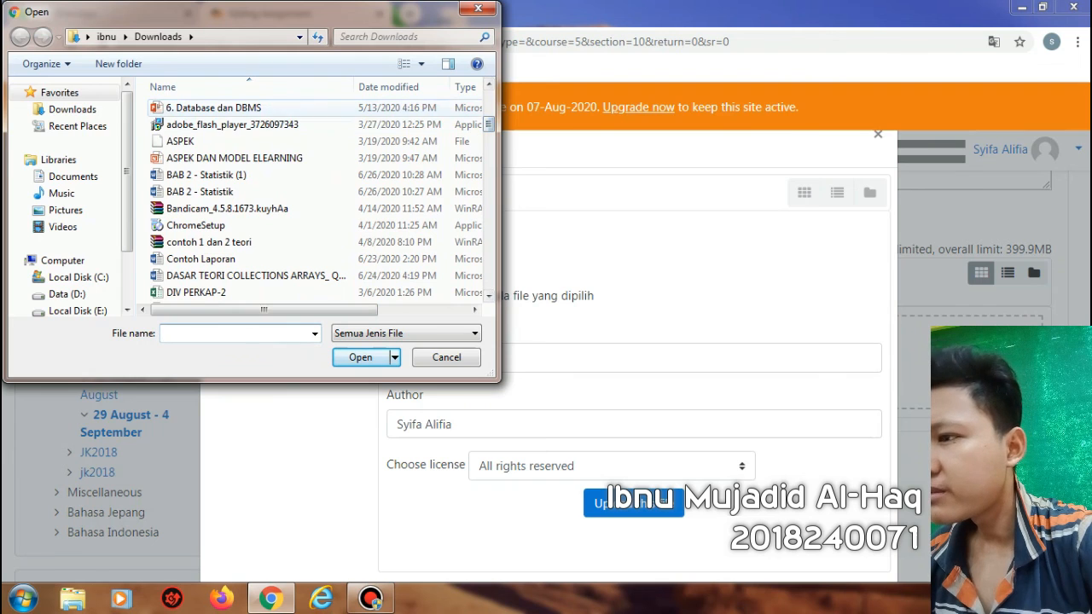
{"action": "double_click", "coordinate": [213, 107]}
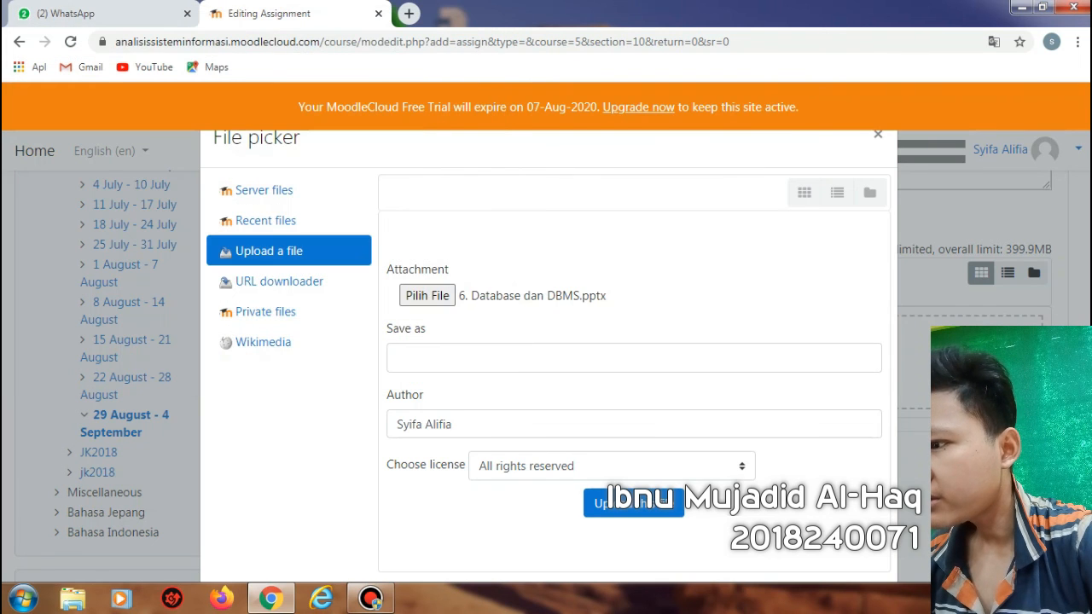
{"action": "left_click", "coordinate": [661, 494]}
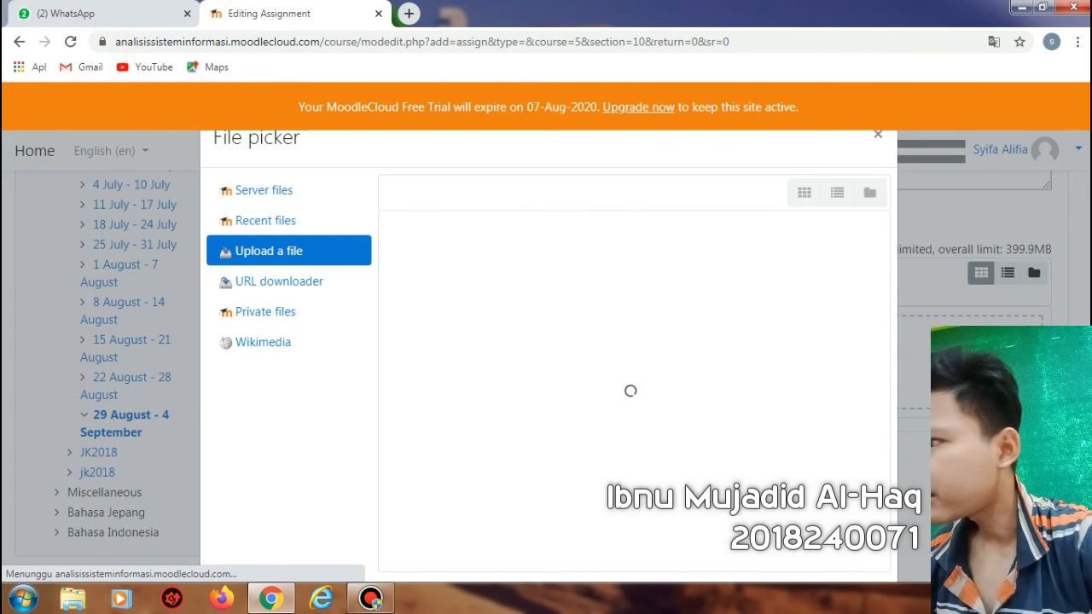
Step: Save the assignment and display it
{"action": "scroll", "coordinate": [552, 378], "scroll_direction": "down", "scroll_amount": 2}
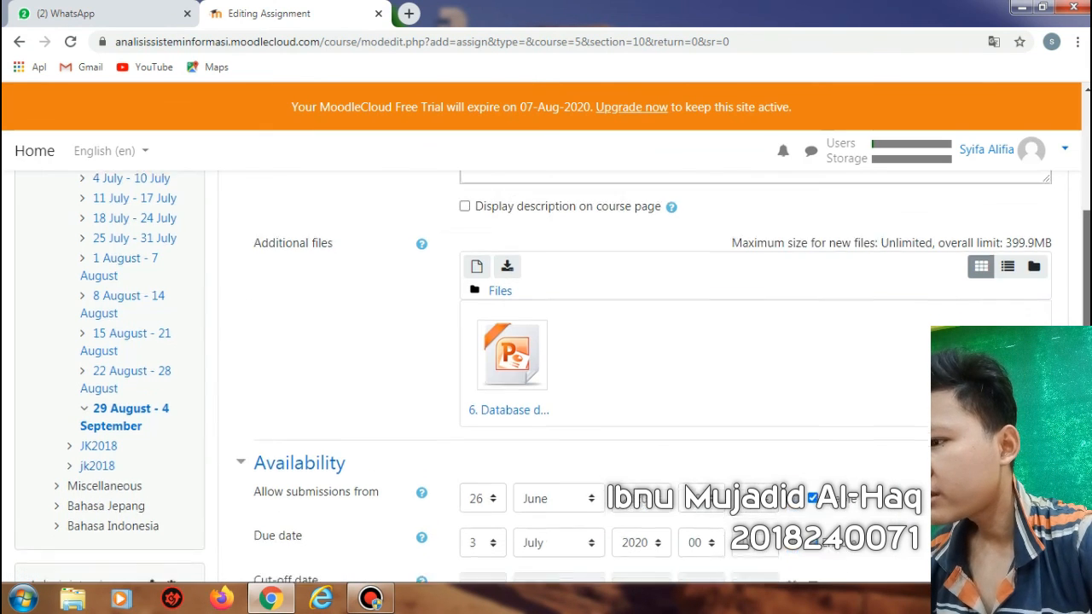
{"action": "scroll", "coordinate": [552, 377], "scroll_direction": "down", "scroll_amount": 12}
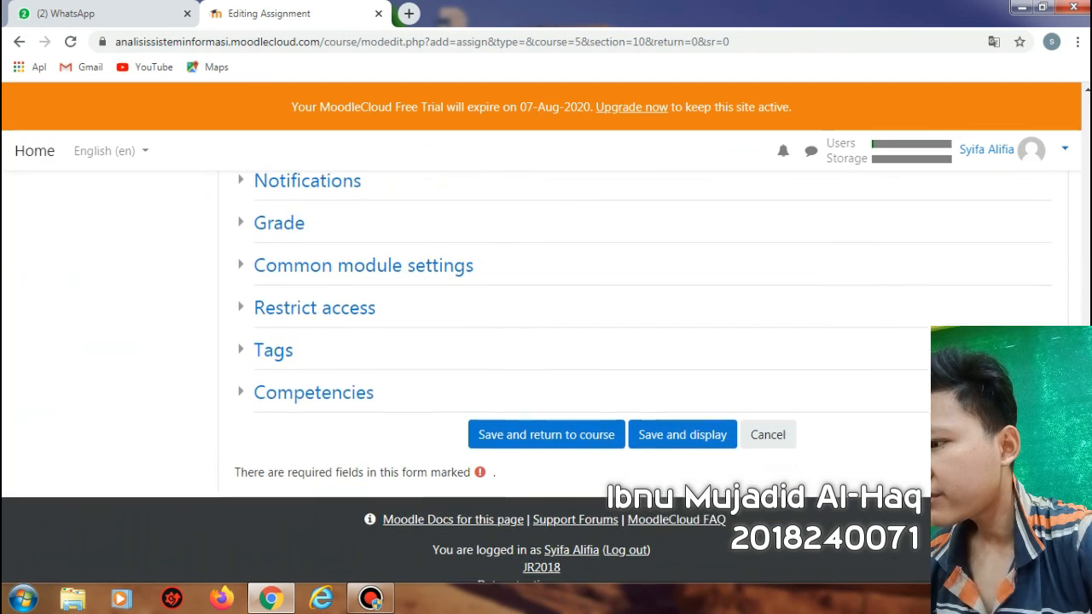
{"action": "left_click", "coordinate": [682, 428]}
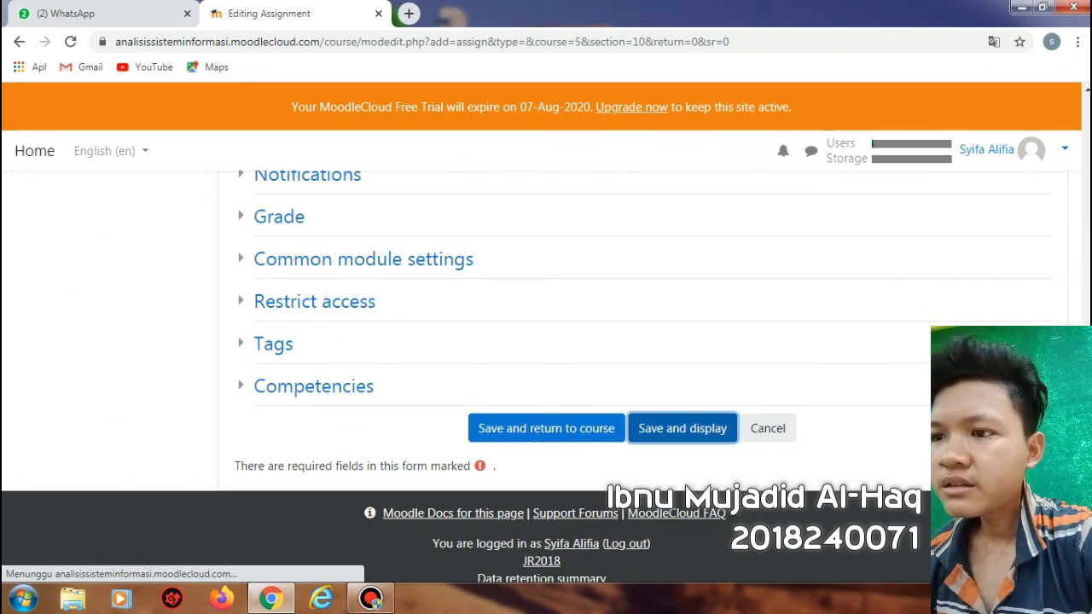